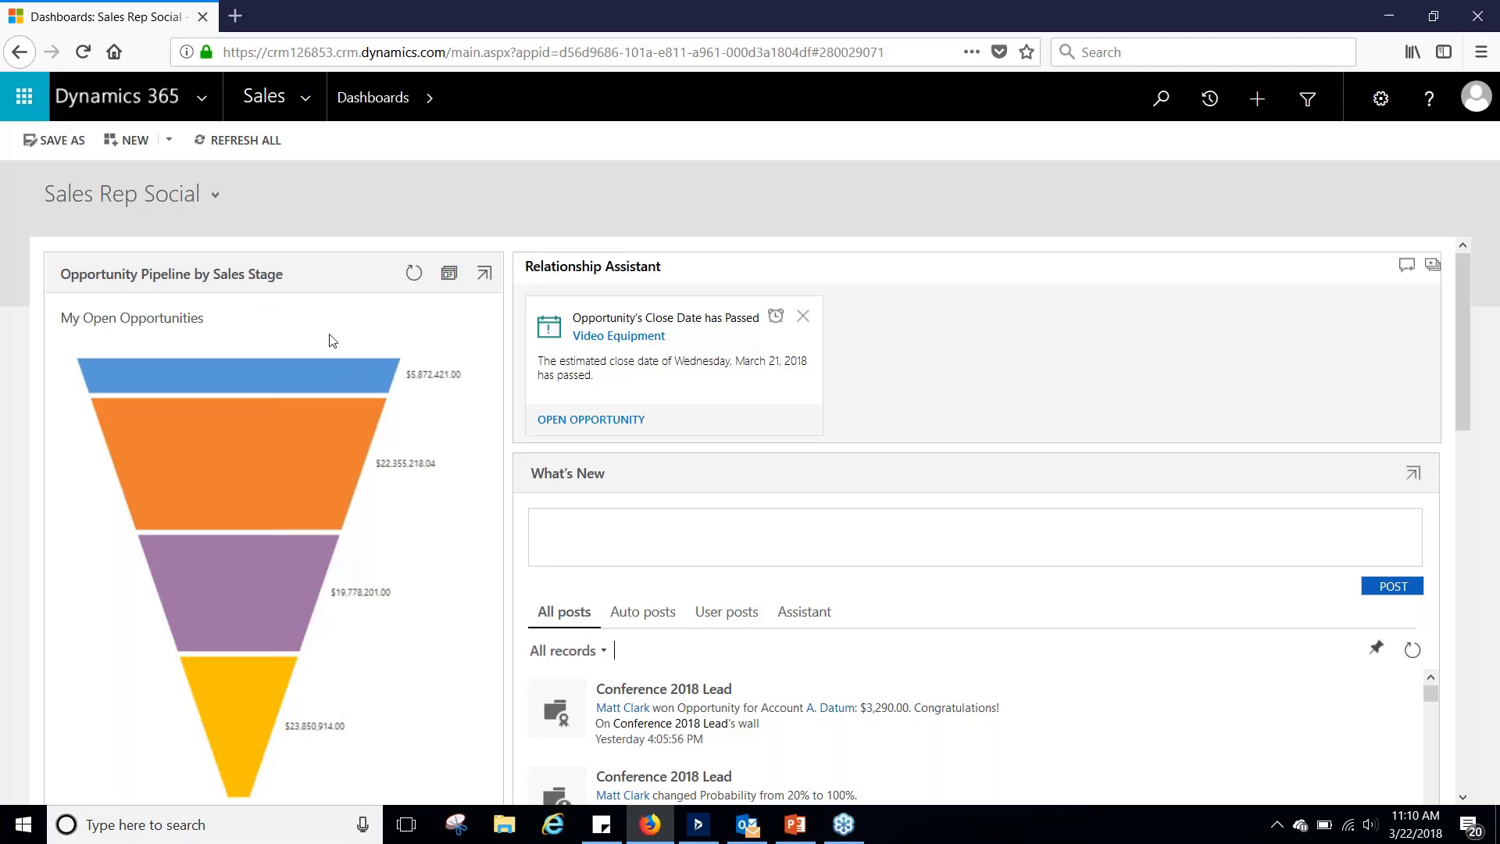
Review the Sales Rep Social dashboard's opportunity pipeline chart, Relationship Assistant card and What's New posts.
{"action": "scroll", "coordinate": [328, 335], "scroll_direction": "down", "scroll_amount": 1}
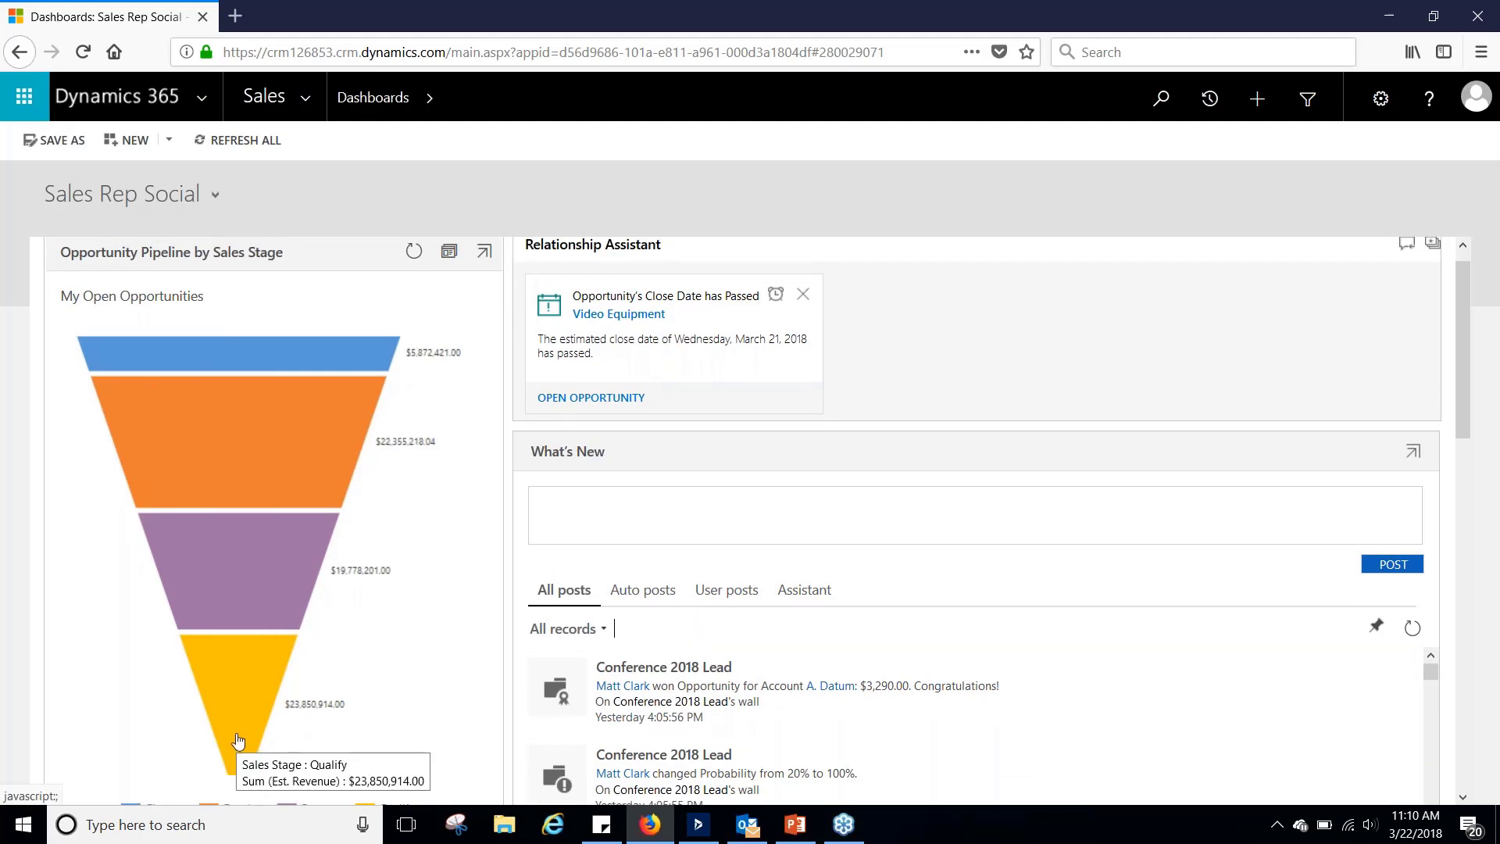
{"action": "scroll", "coordinate": [268, 475], "scroll_direction": "up", "scroll_amount": 1}
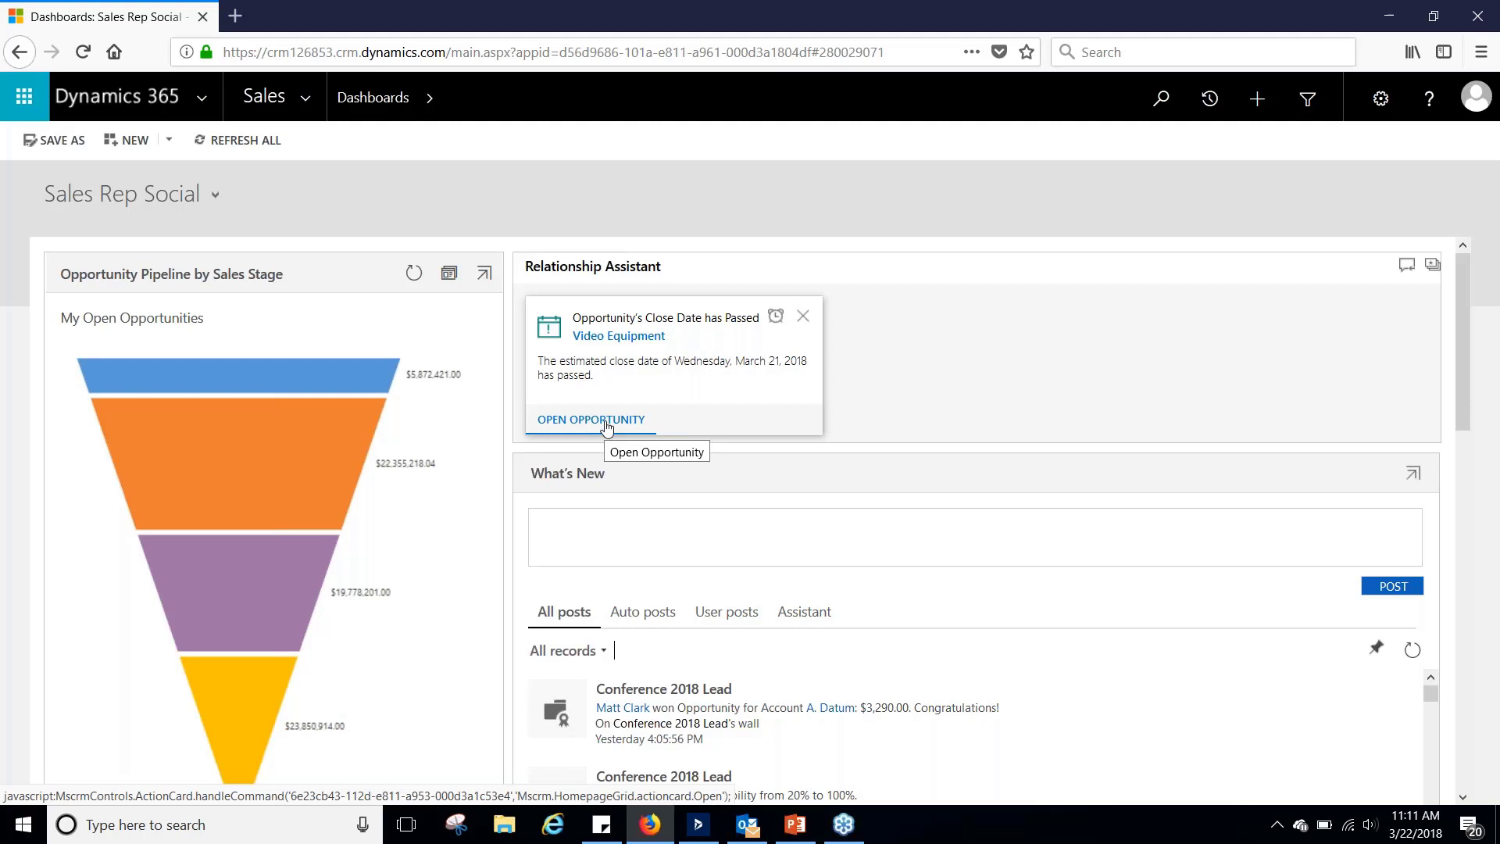
{"action": "scroll", "coordinate": [547, 438], "scroll_direction": "down", "scroll_amount": 1}
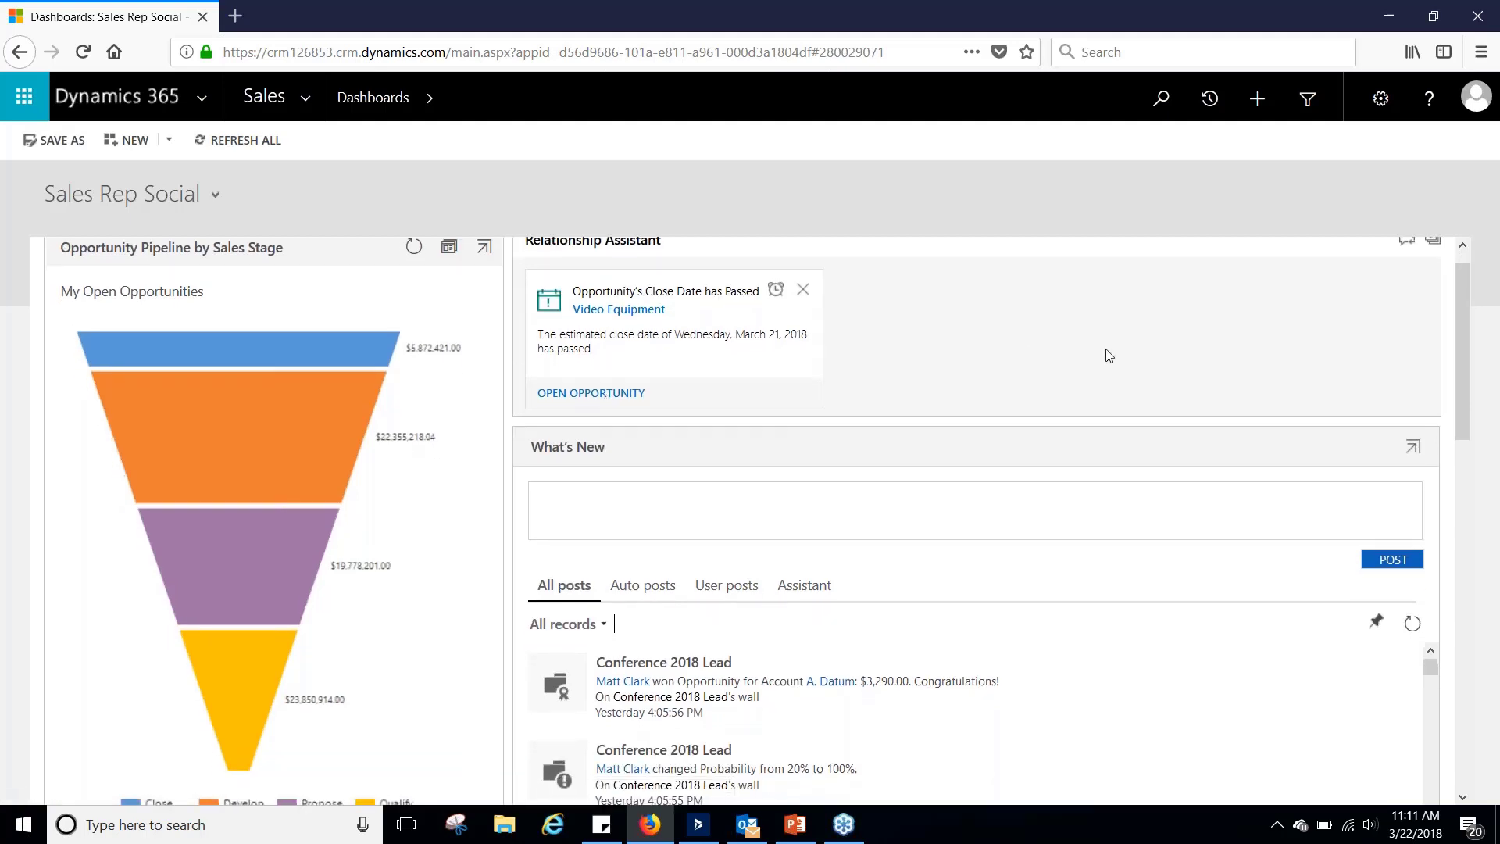
{"action": "scroll", "coordinate": [1109, 355], "scroll_direction": "down", "scroll_amount": 3}
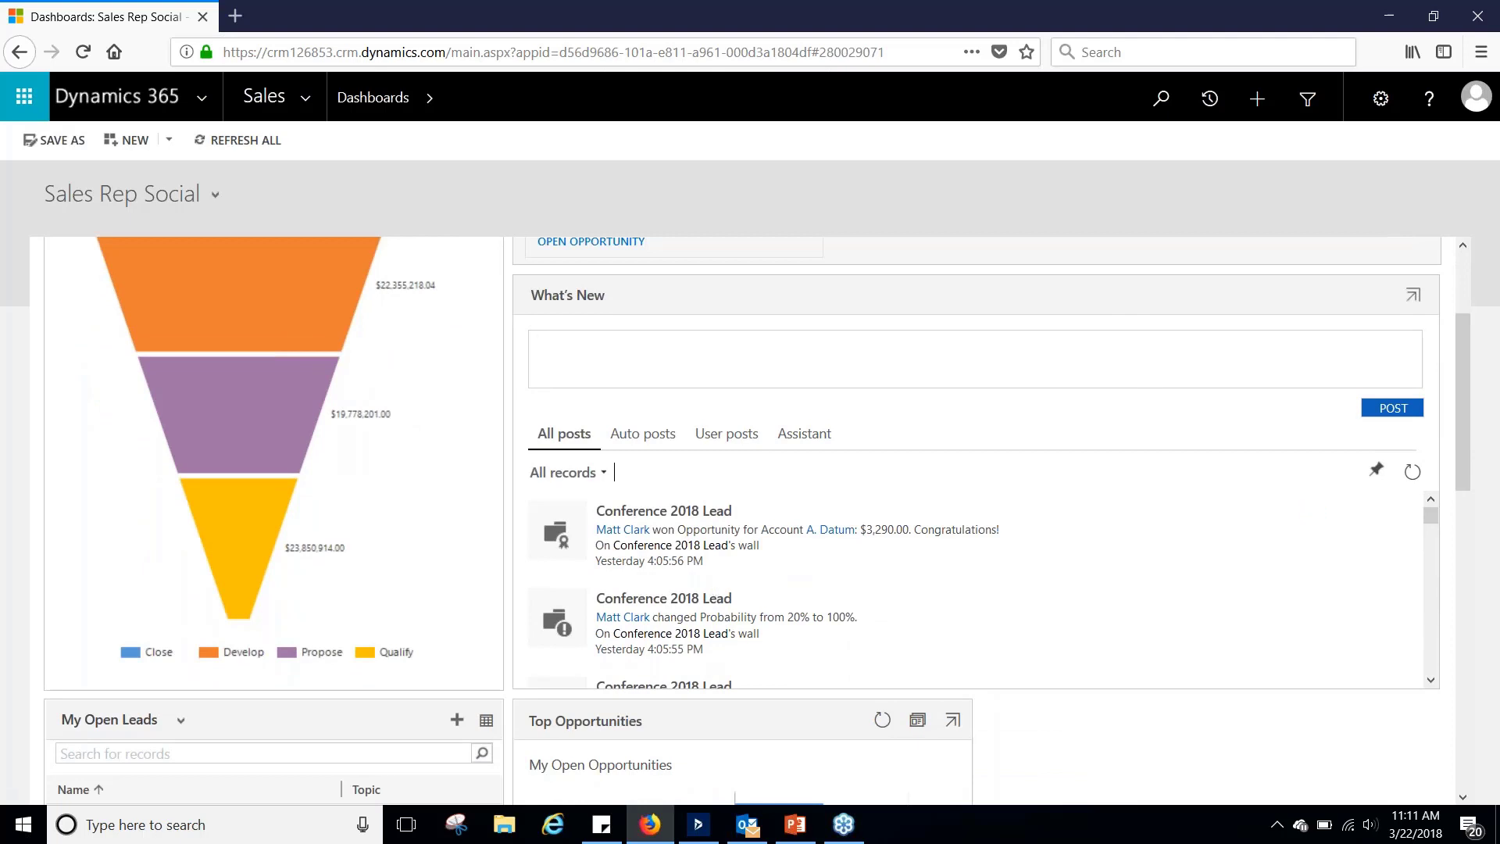
{"action": "scroll", "coordinate": [971, 597], "scroll_direction": "down", "scroll_amount": 3}
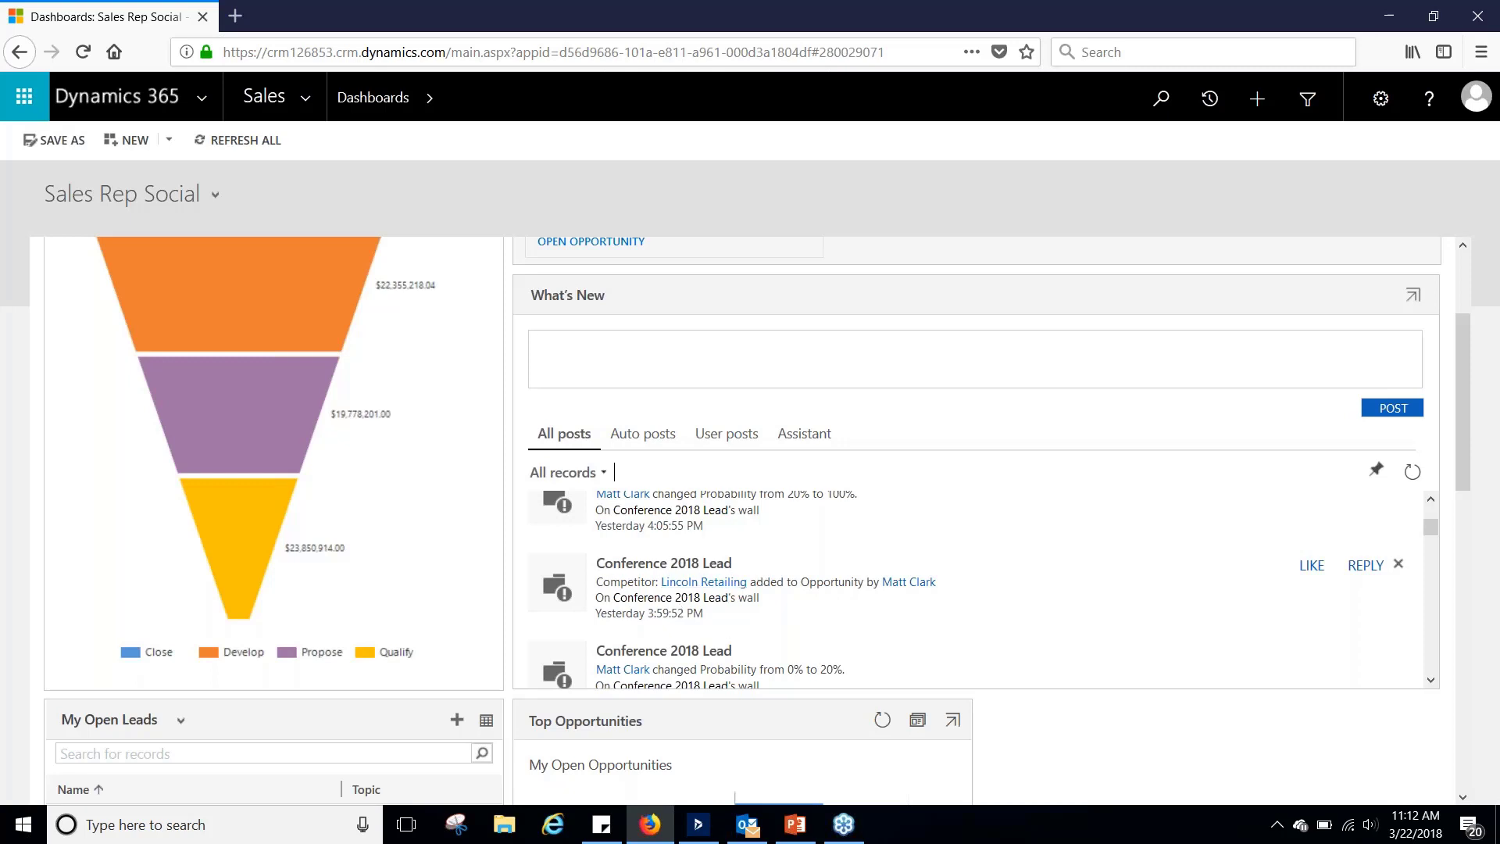
{"action": "scroll", "coordinate": [1171, 627], "scroll_direction": "down", "scroll_amount": 1}
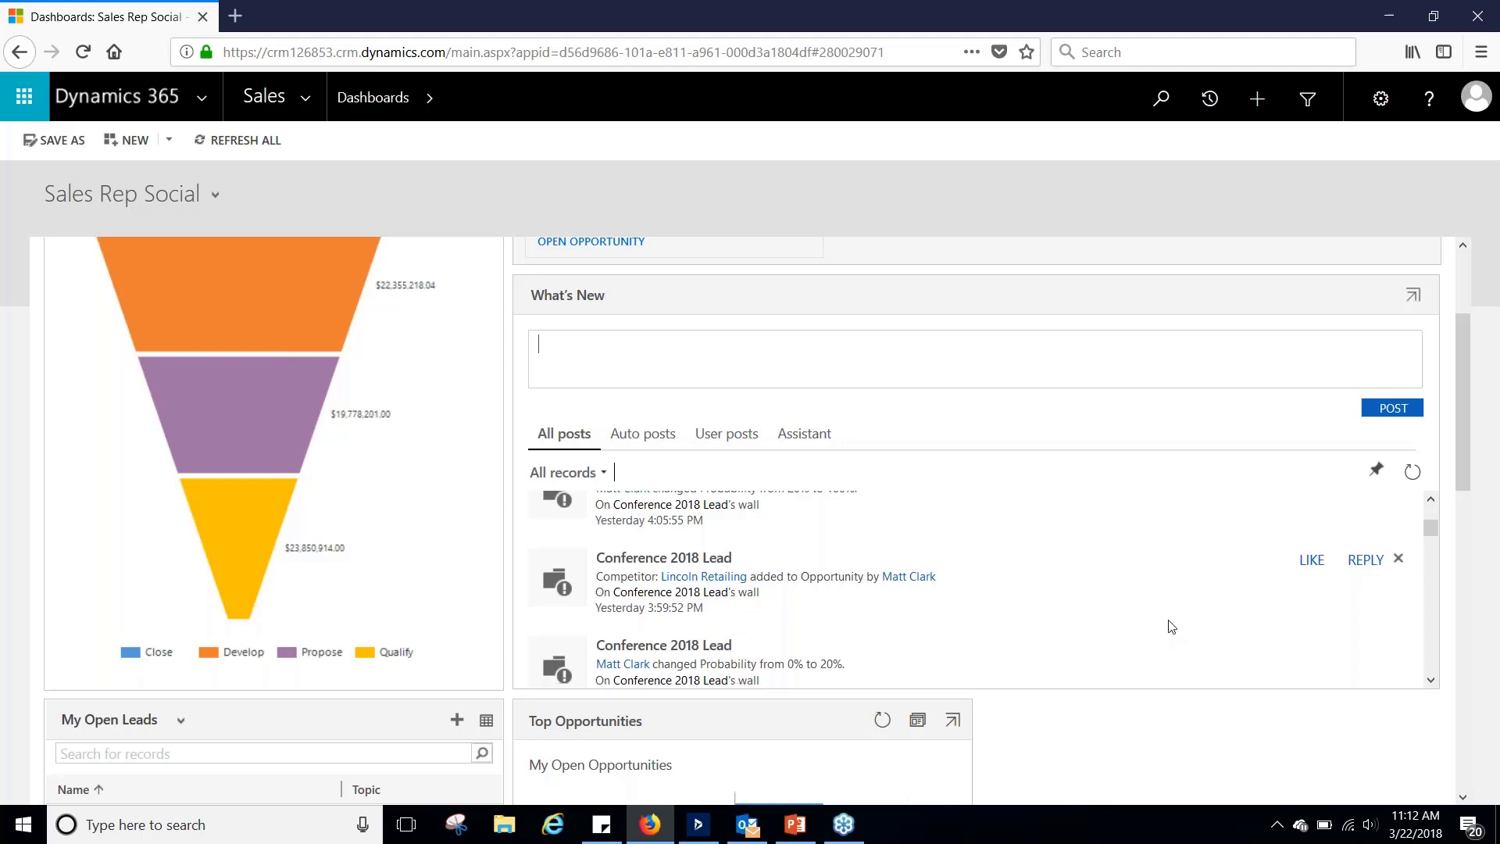
{"action": "scroll", "coordinate": [1154, 636], "scroll_direction": "up", "scroll_amount": 2}
{"action": "scroll", "coordinate": [964, 418], "scroll_direction": "up", "scroll_amount": 3}
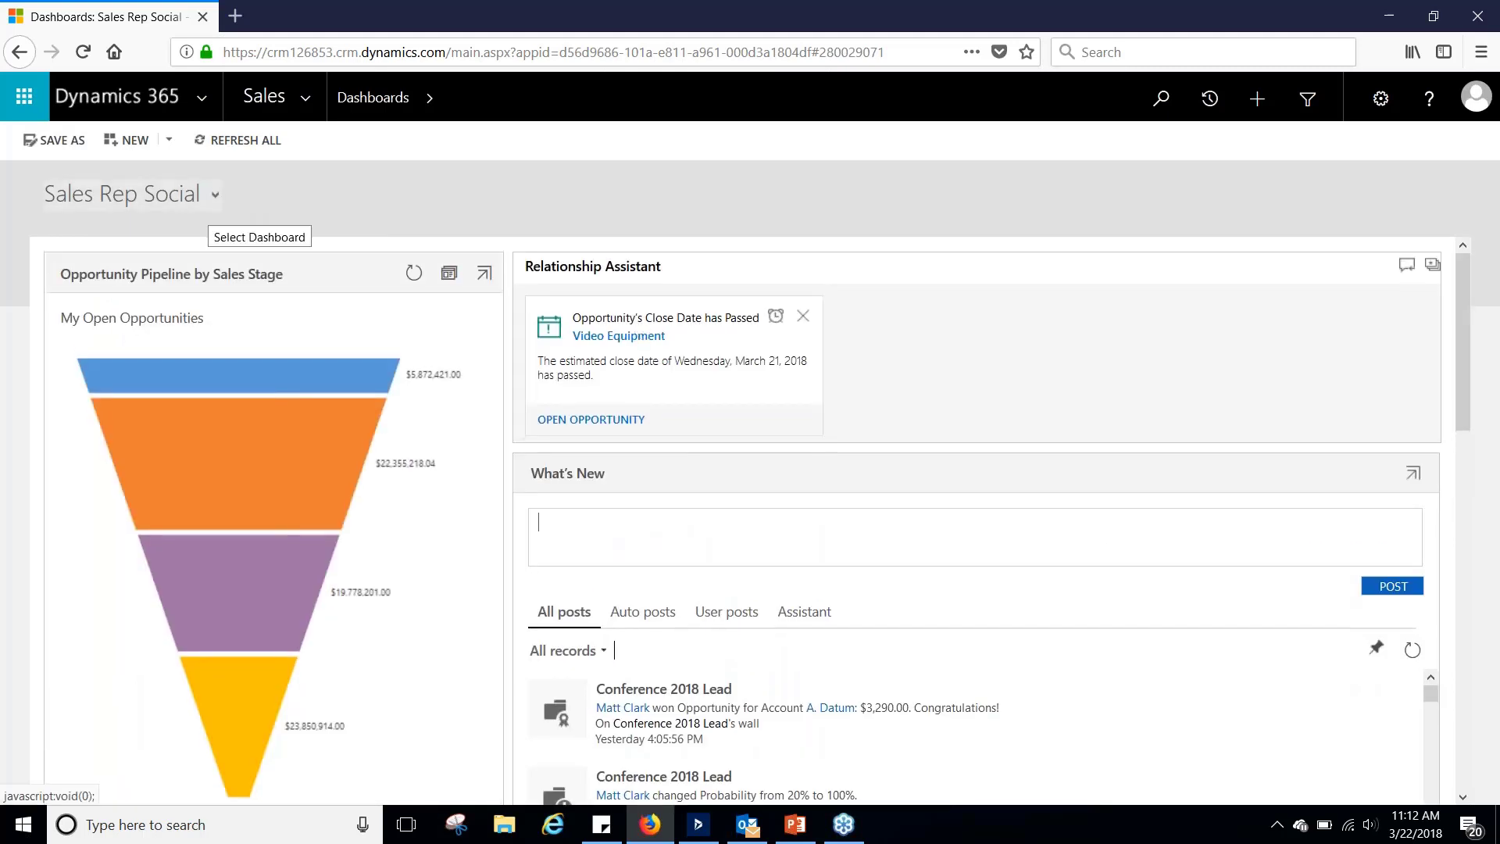
Switch to the Sales Management dashboard and examine its Sales Pipeline and Actual Revenue by Month charts.
{"action": "left_click", "coordinate": [207, 197]}
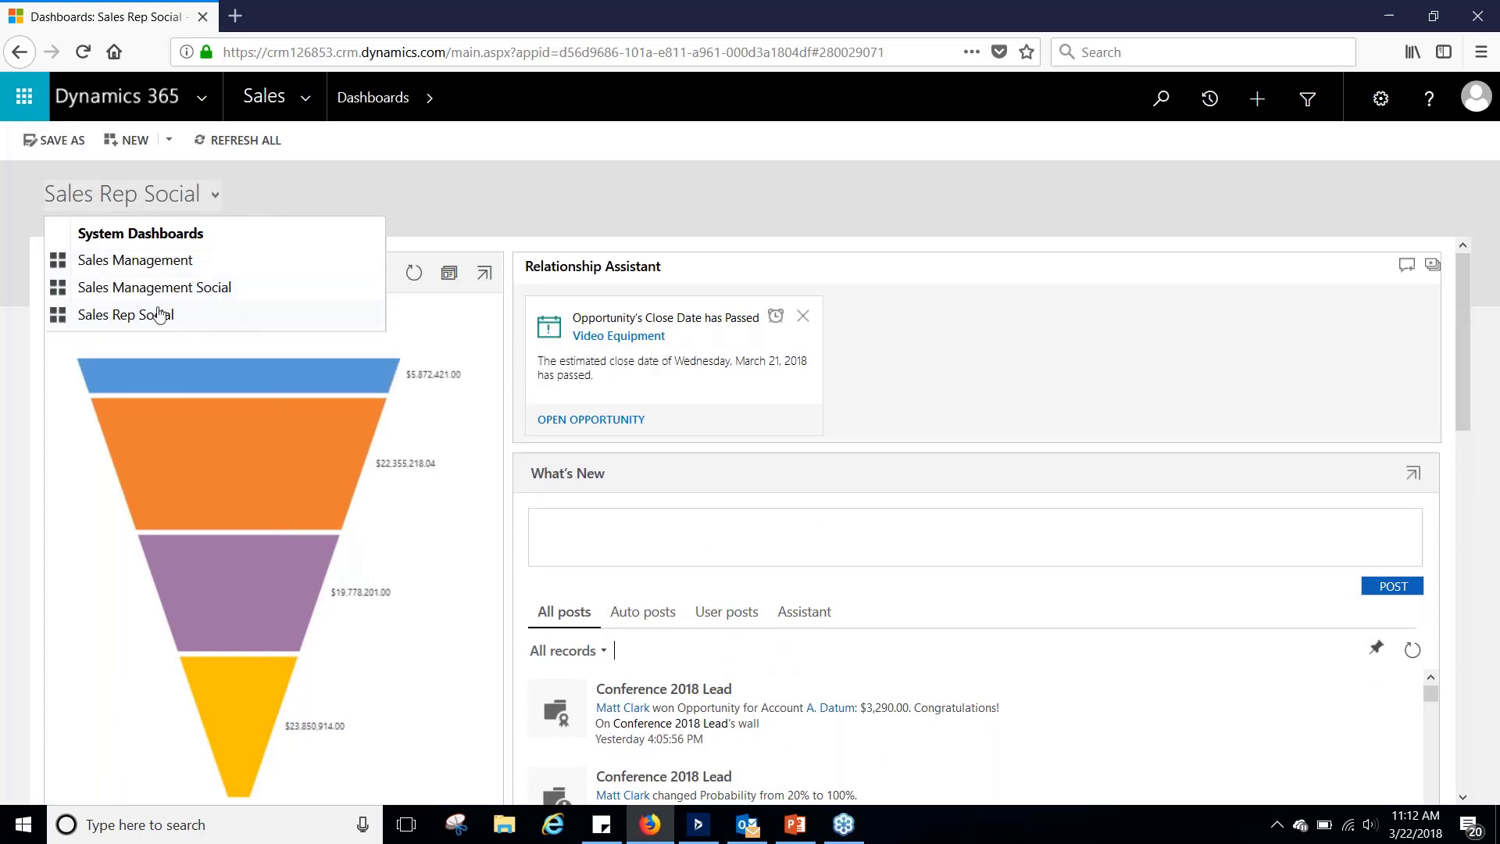
{"action": "left_click", "coordinate": [171, 266]}
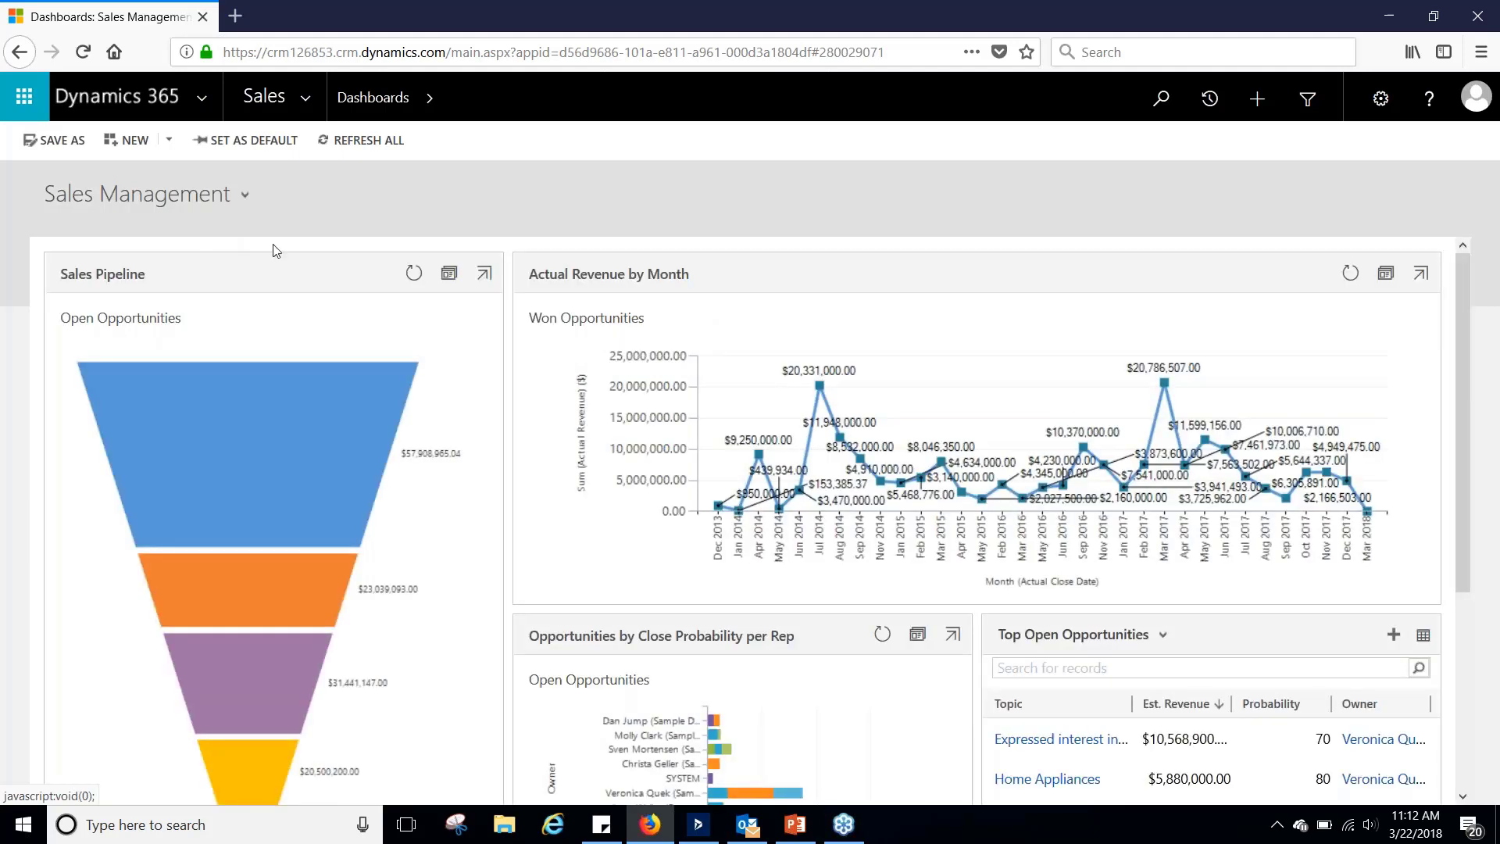
{"action": "scroll", "coordinate": [415, 406], "scroll_direction": "down", "scroll_amount": 1}
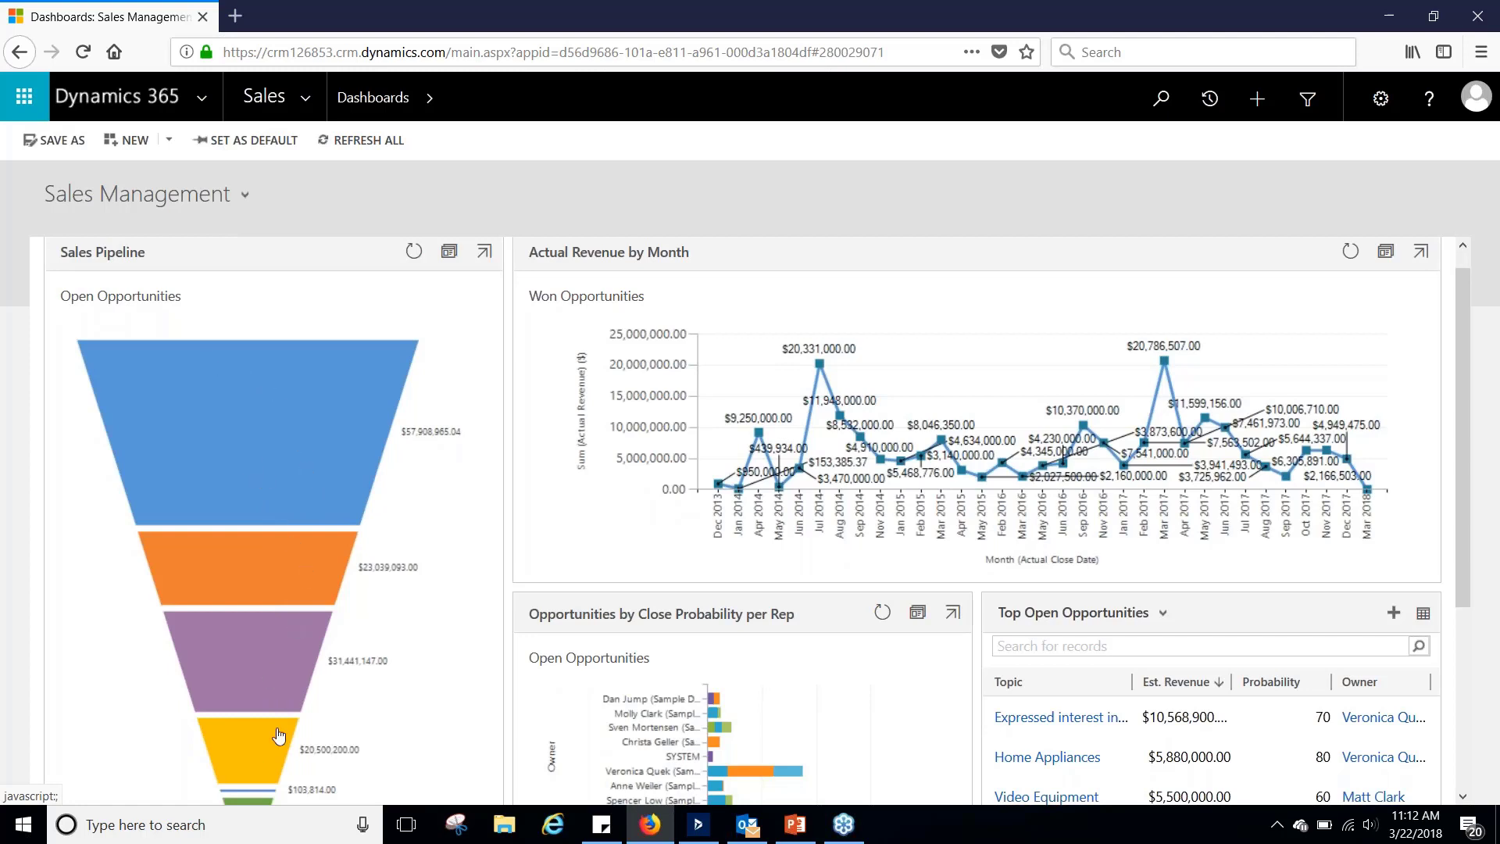
{"action": "mouse_move", "coordinate": [276, 572]}
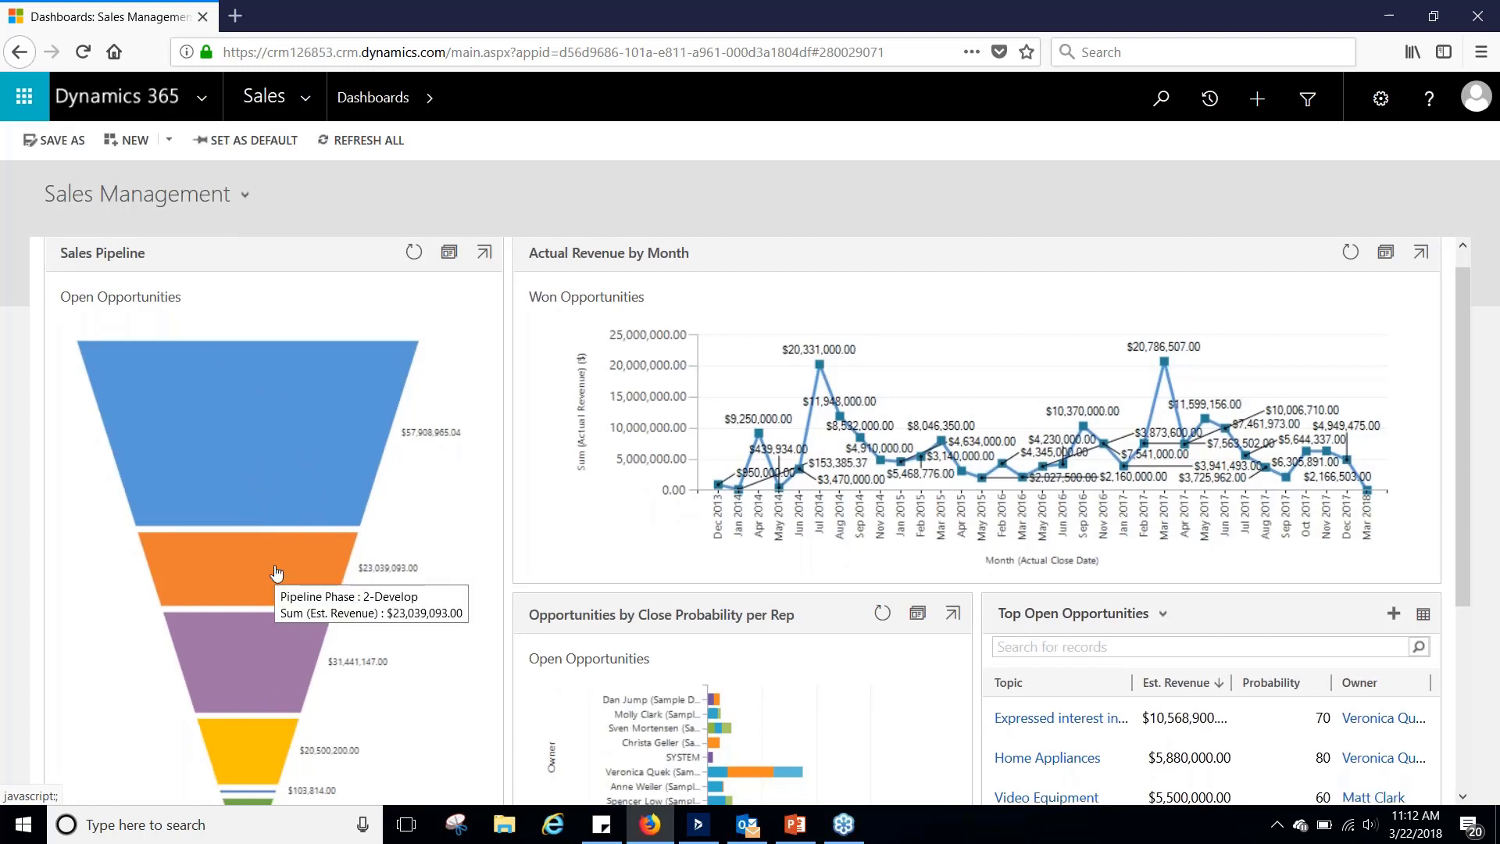
{"action": "scroll", "coordinate": [544, 347], "scroll_direction": "up", "scroll_amount": 1}
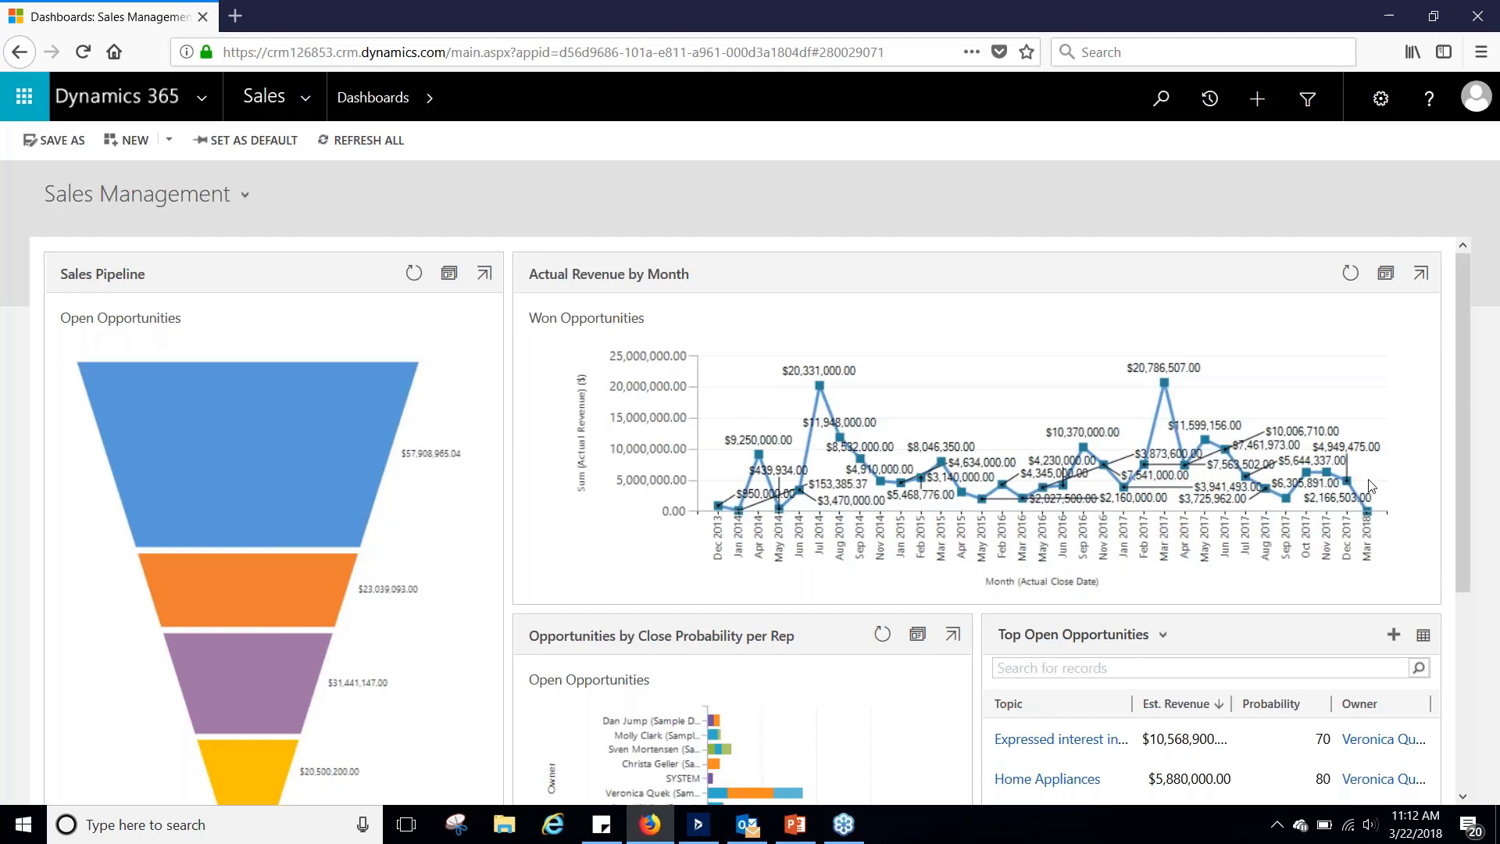
{"action": "scroll", "coordinate": [786, 334], "scroll_direction": "down", "scroll_amount": 1}
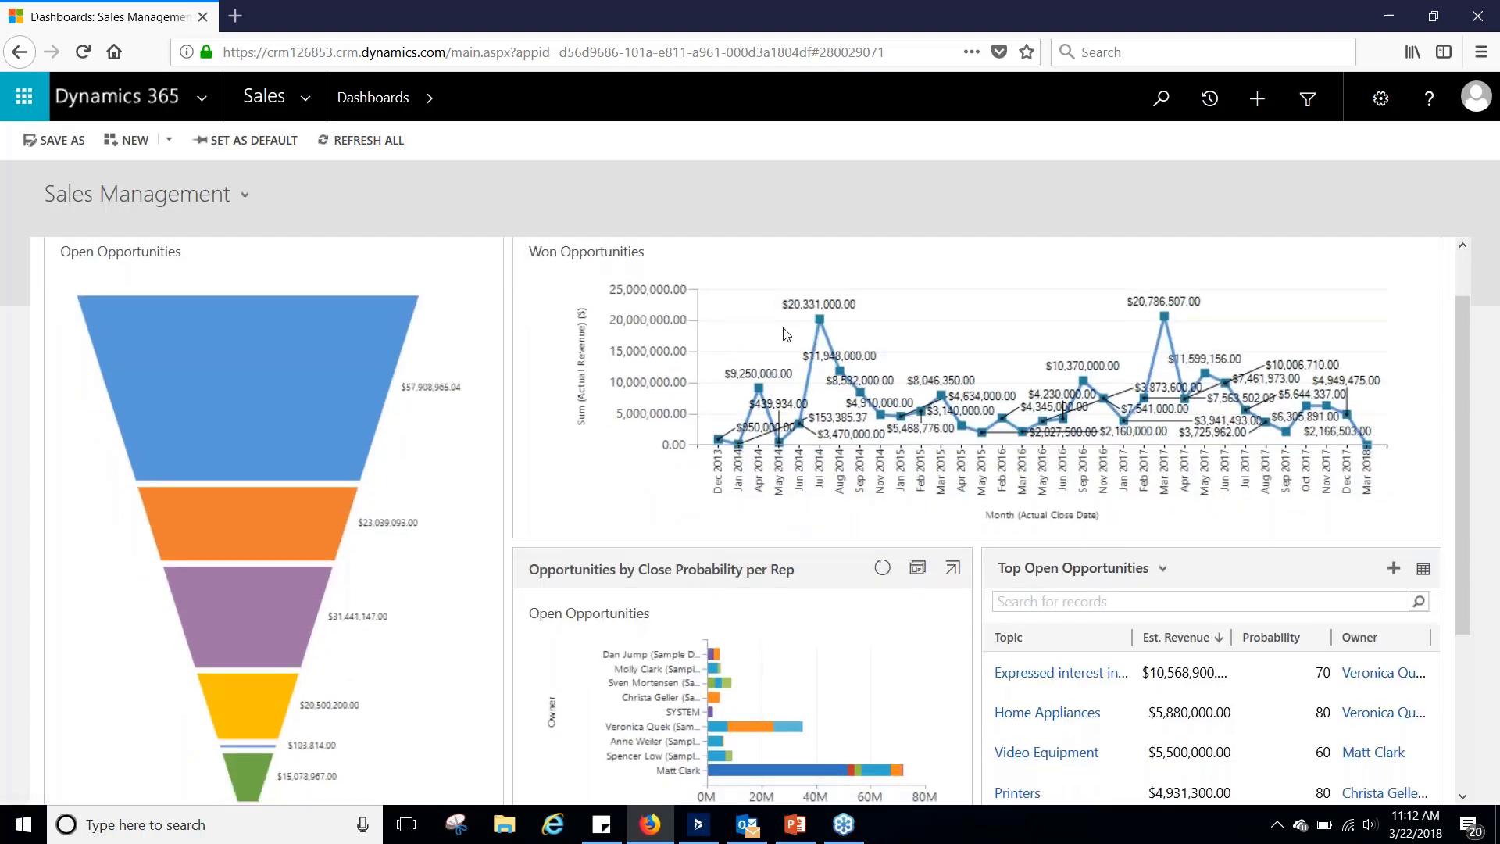
{"action": "scroll", "coordinate": [786, 335], "scroll_direction": "up", "scroll_amount": 1}
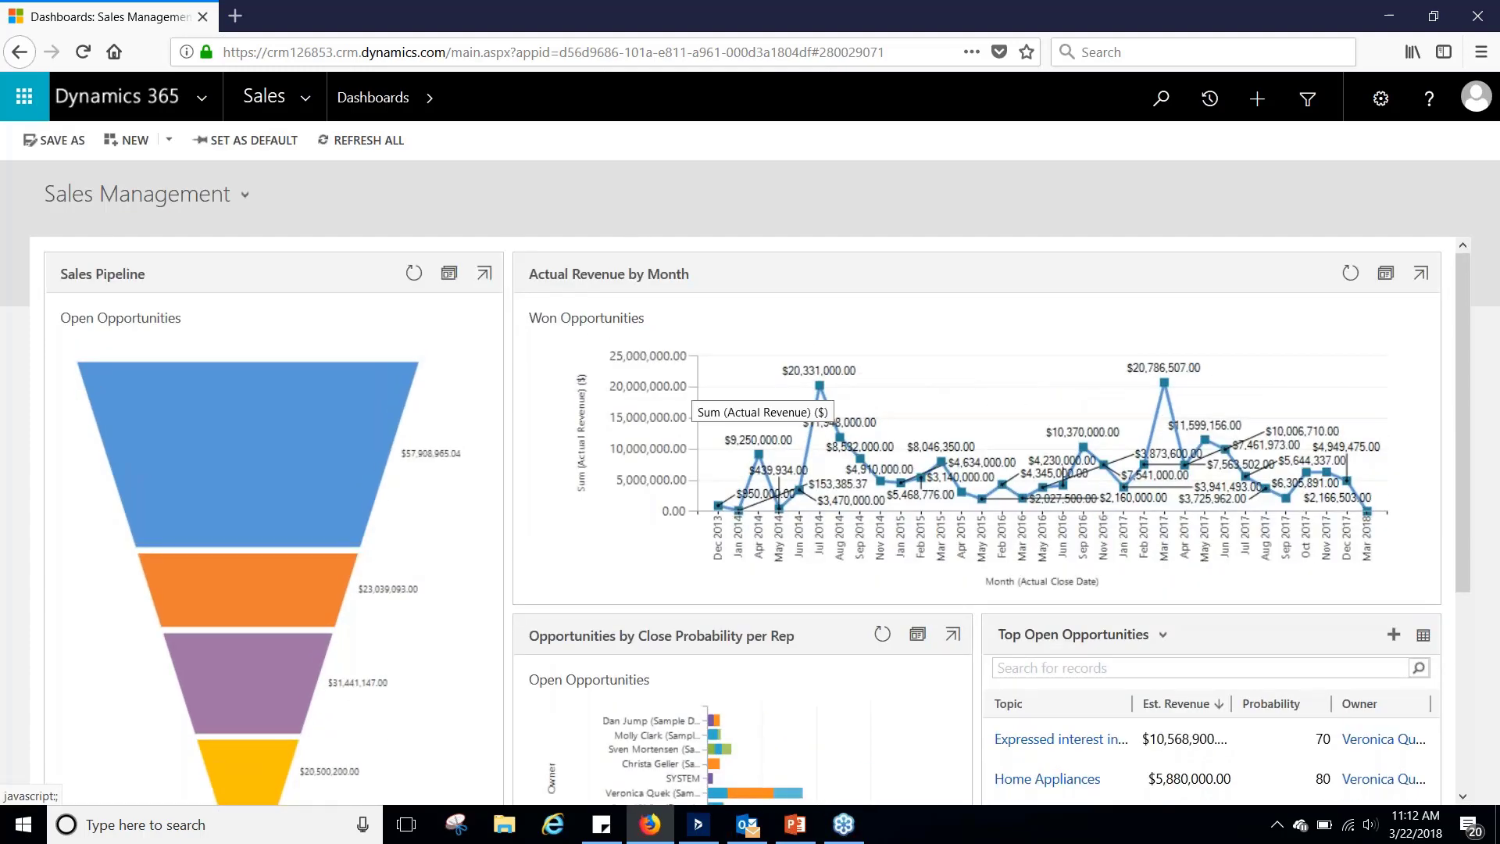
{"action": "scroll", "coordinate": [262, 554], "scroll_direction": "down", "scroll_amount": 1}
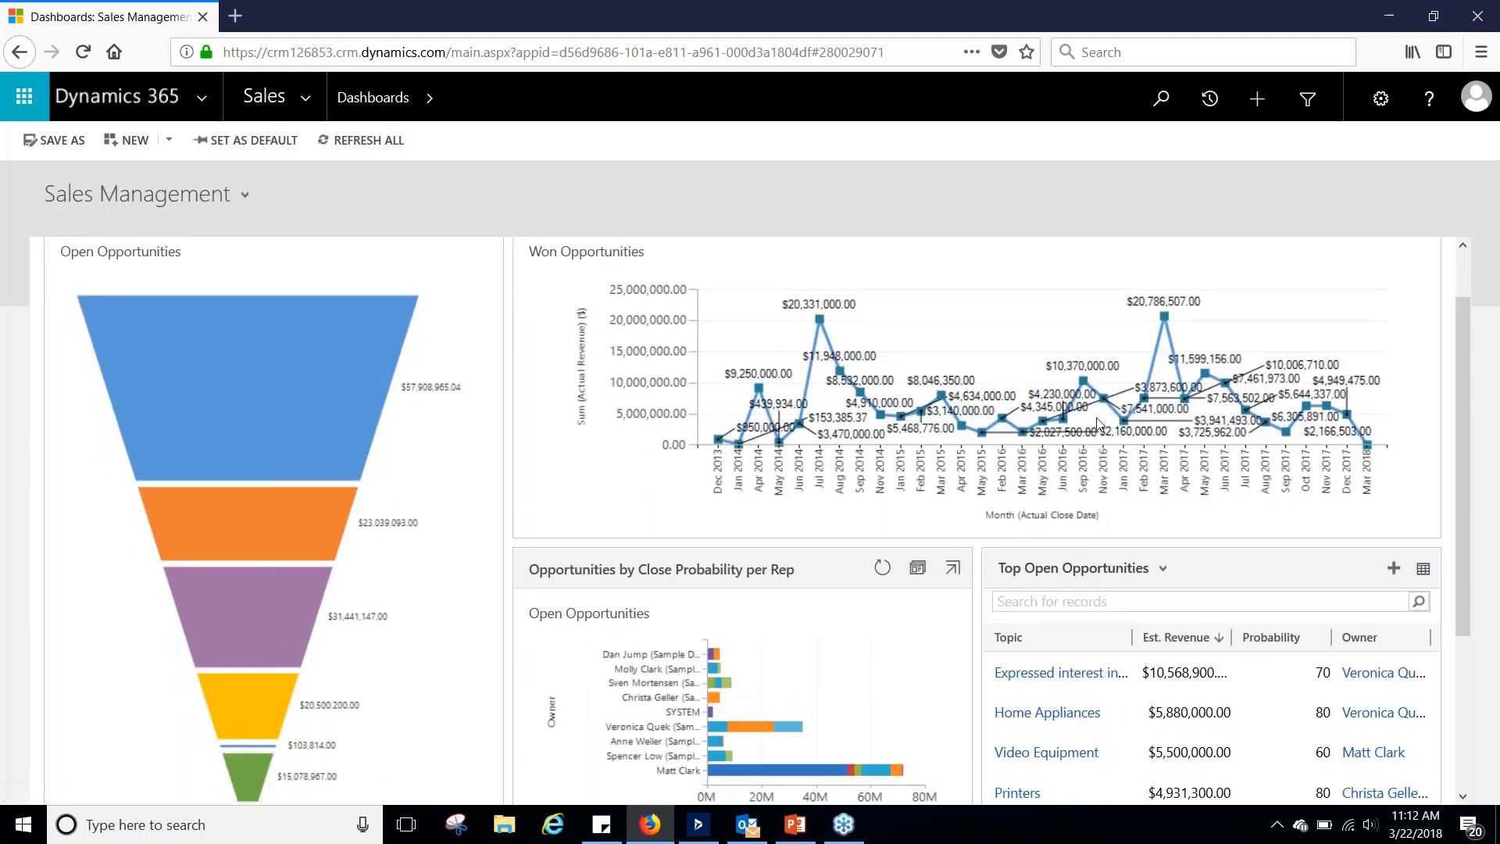
{"action": "scroll", "coordinate": [1097, 425], "scroll_direction": "up", "scroll_amount": 1}
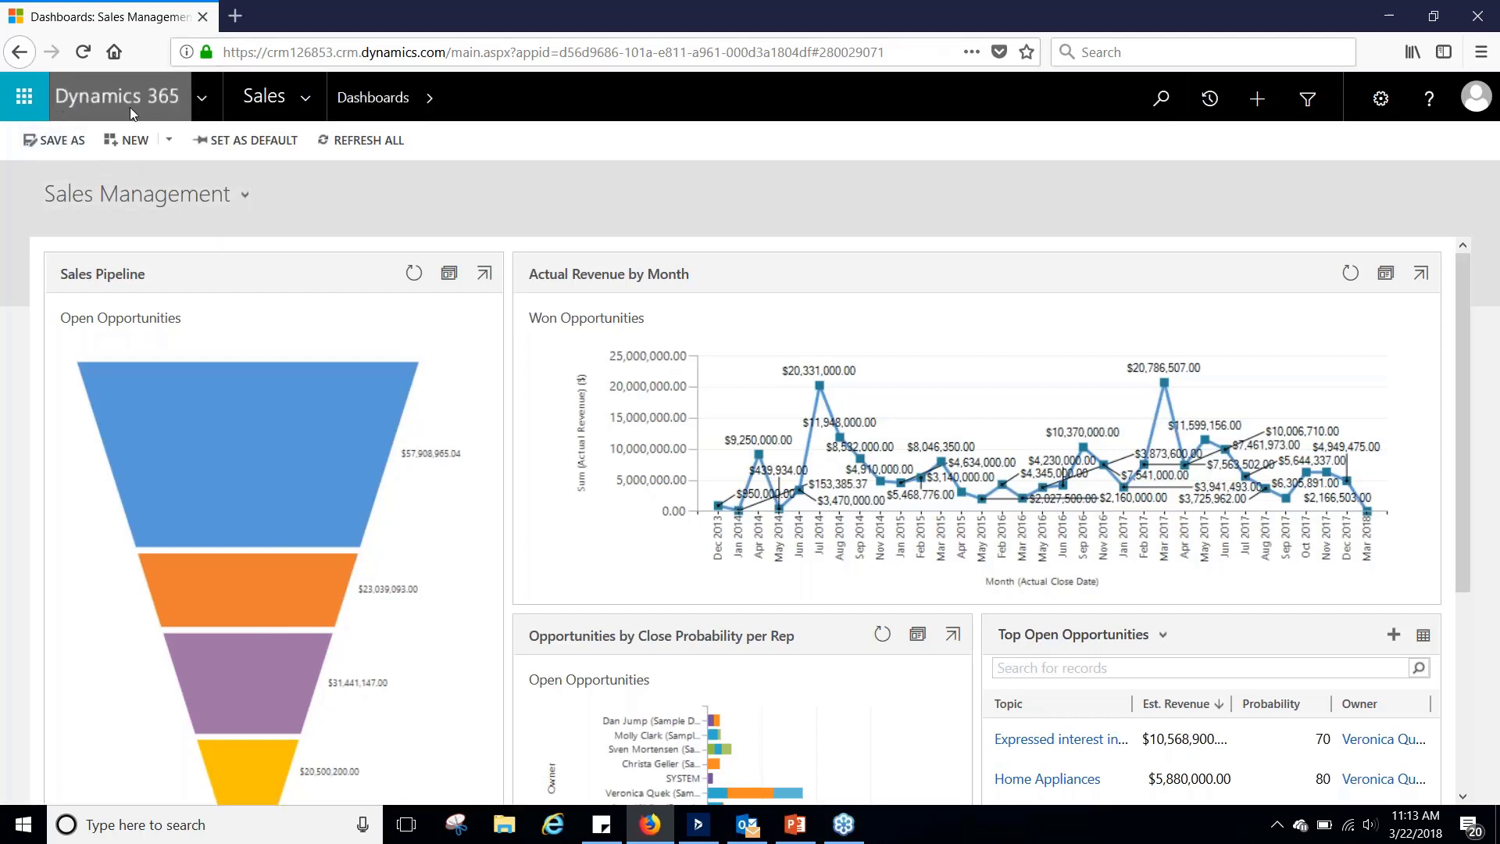
Open the Accounts list in the Sales area and check which system views it offers, keeping Active Accounts.
{"action": "left_click", "coordinate": [306, 97]}
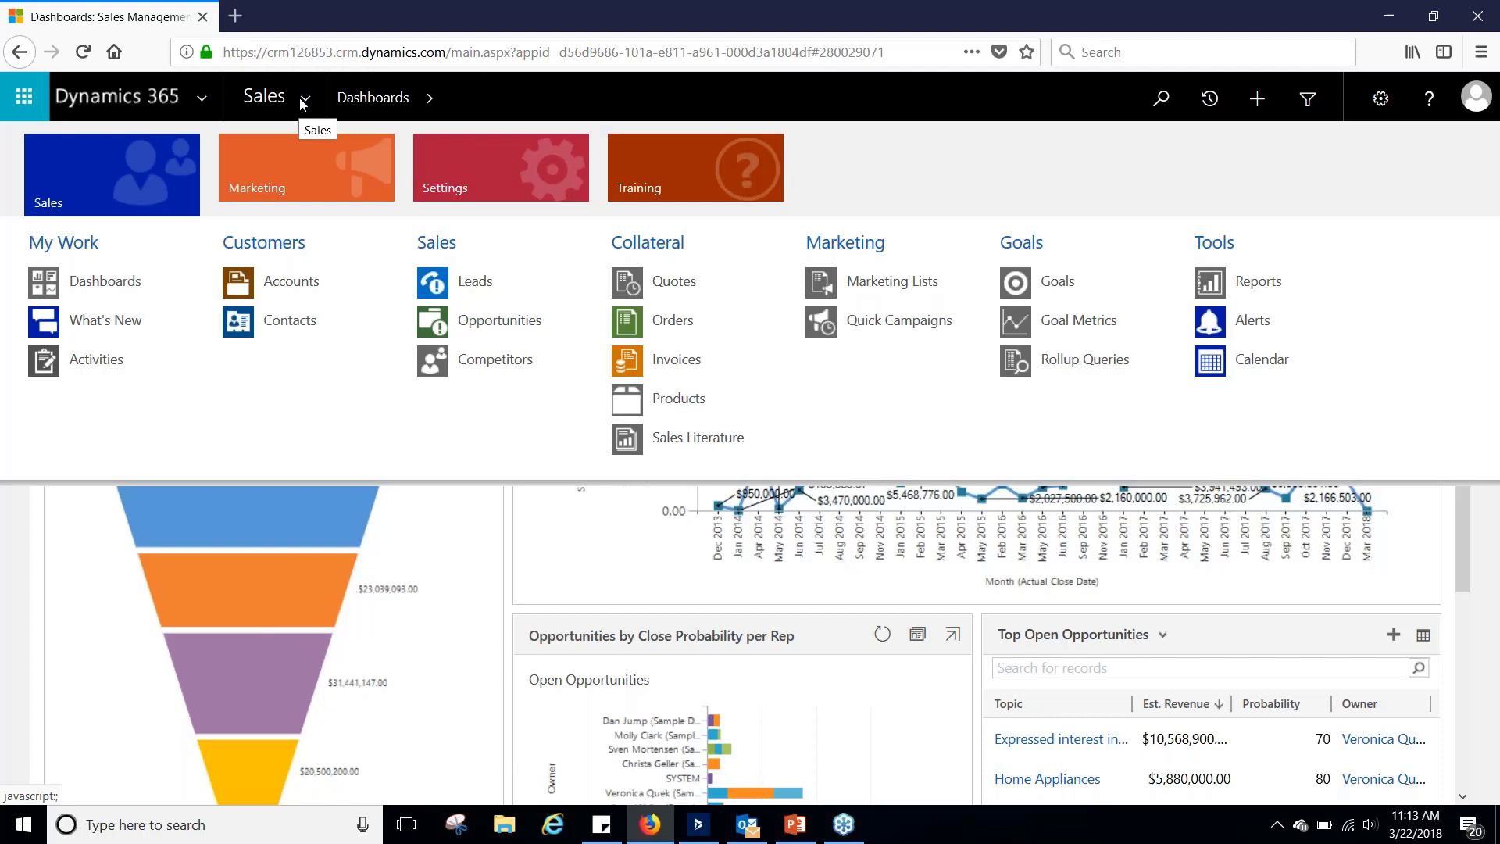
{"action": "left_click", "coordinate": [76, 179]}
{"action": "left_click", "coordinate": [315, 283]}
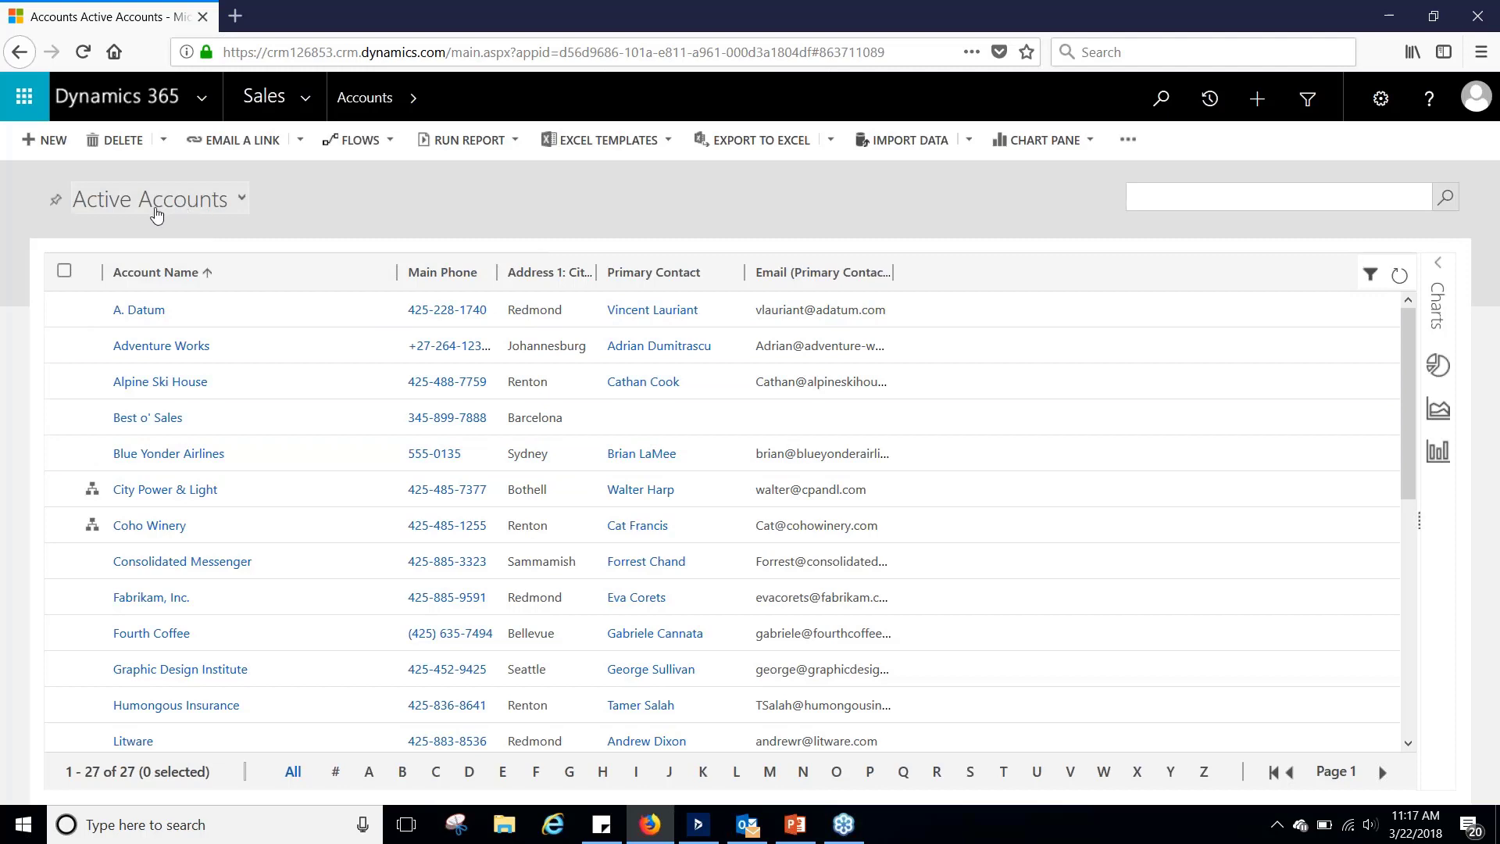
{"action": "left_click", "coordinate": [239, 200]}
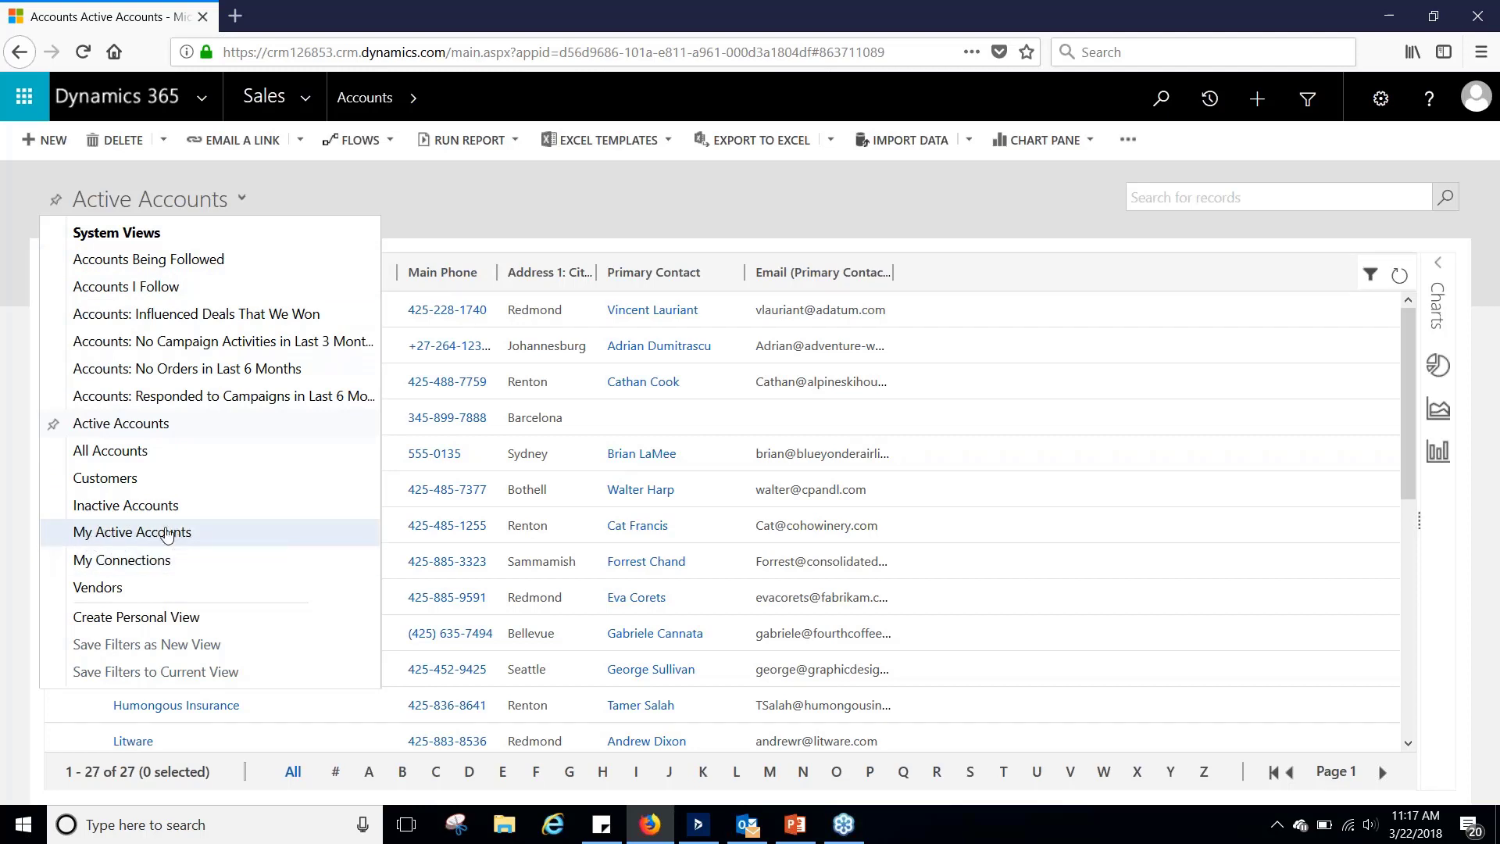
{"action": "left_click", "coordinate": [354, 192]}
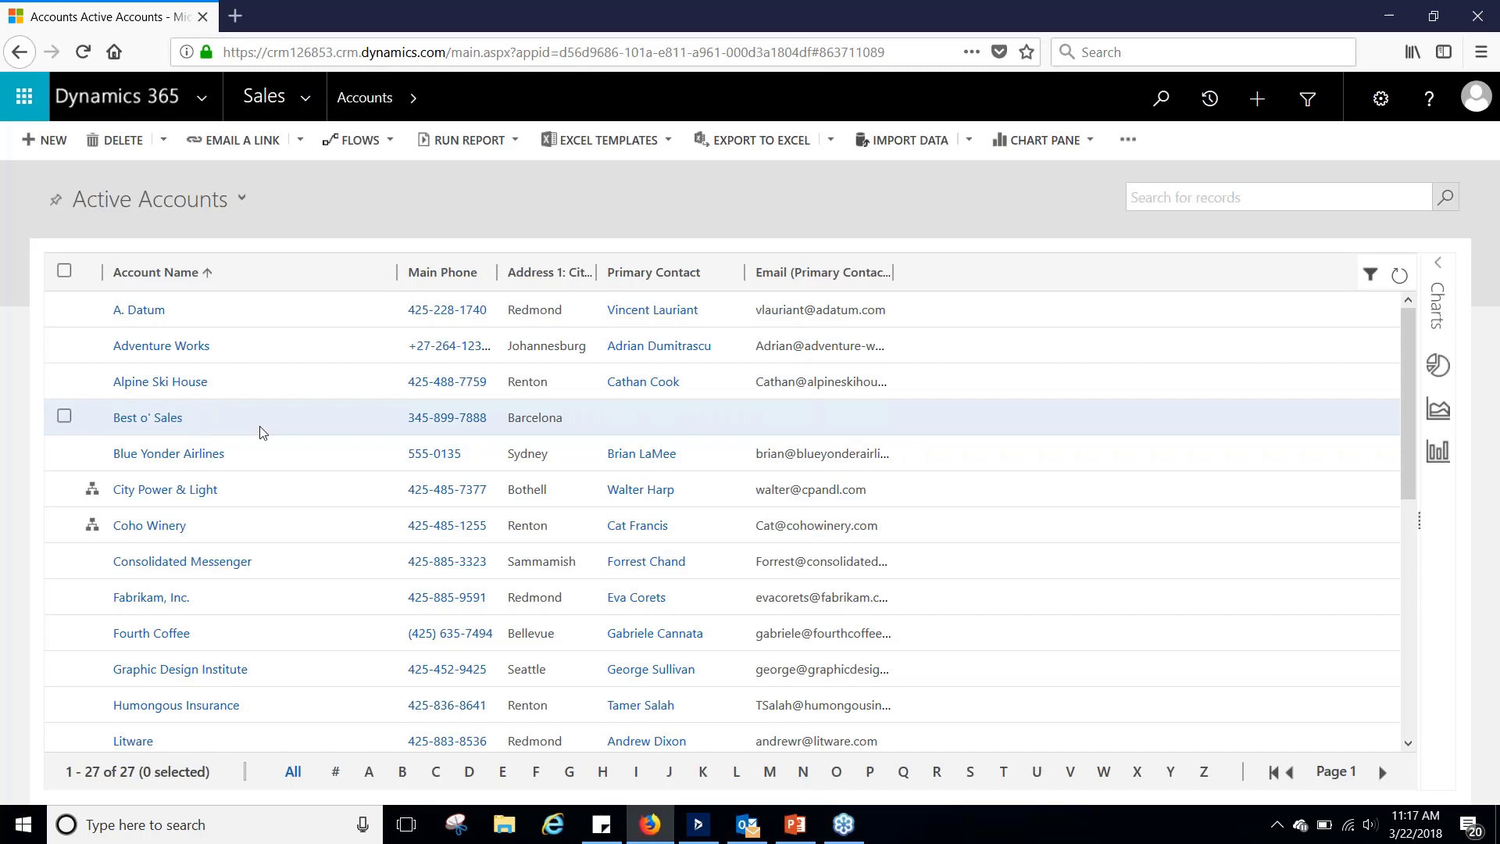
Look through the Active Accounts list and open the Fabrikam, Inc. account record.
{"action": "scroll", "coordinate": [263, 438], "scroll_direction": "down", "scroll_amount": 8}
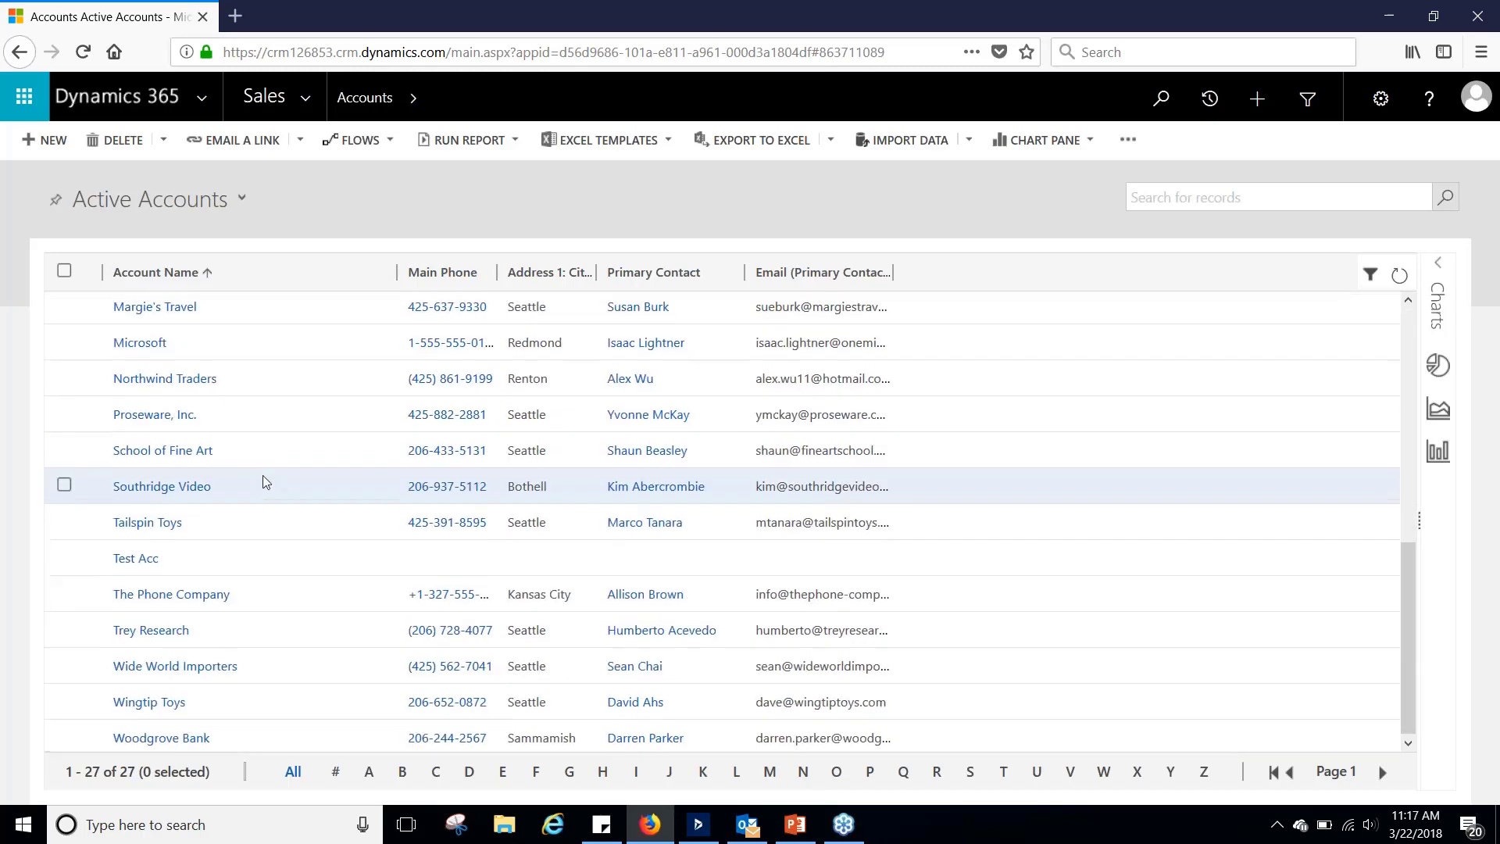
{"action": "scroll", "coordinate": [262, 482], "scroll_direction": "up", "scroll_amount": 7}
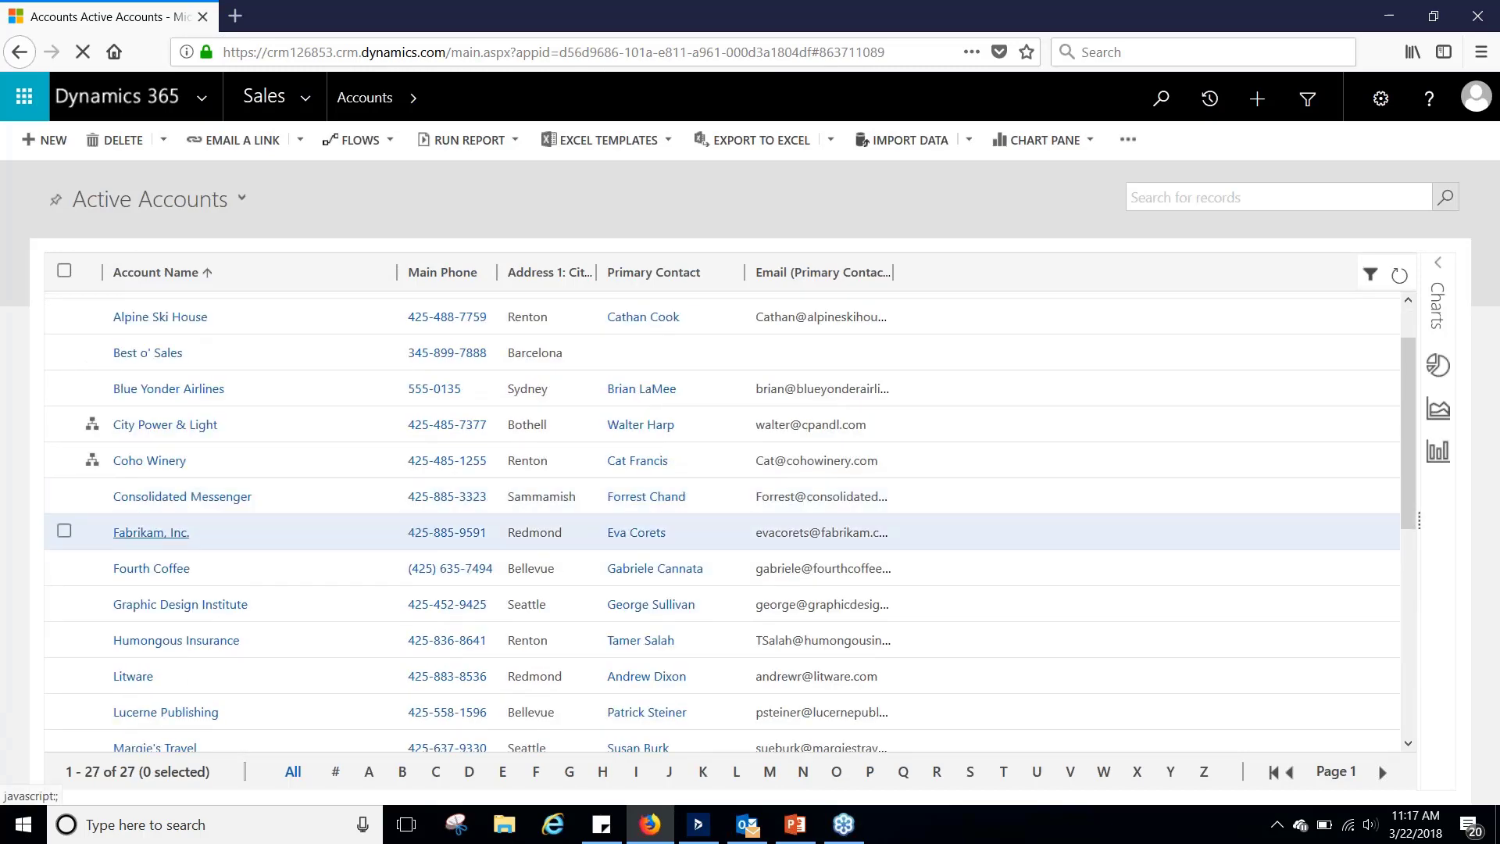
{"action": "left_click", "coordinate": [151, 532]}
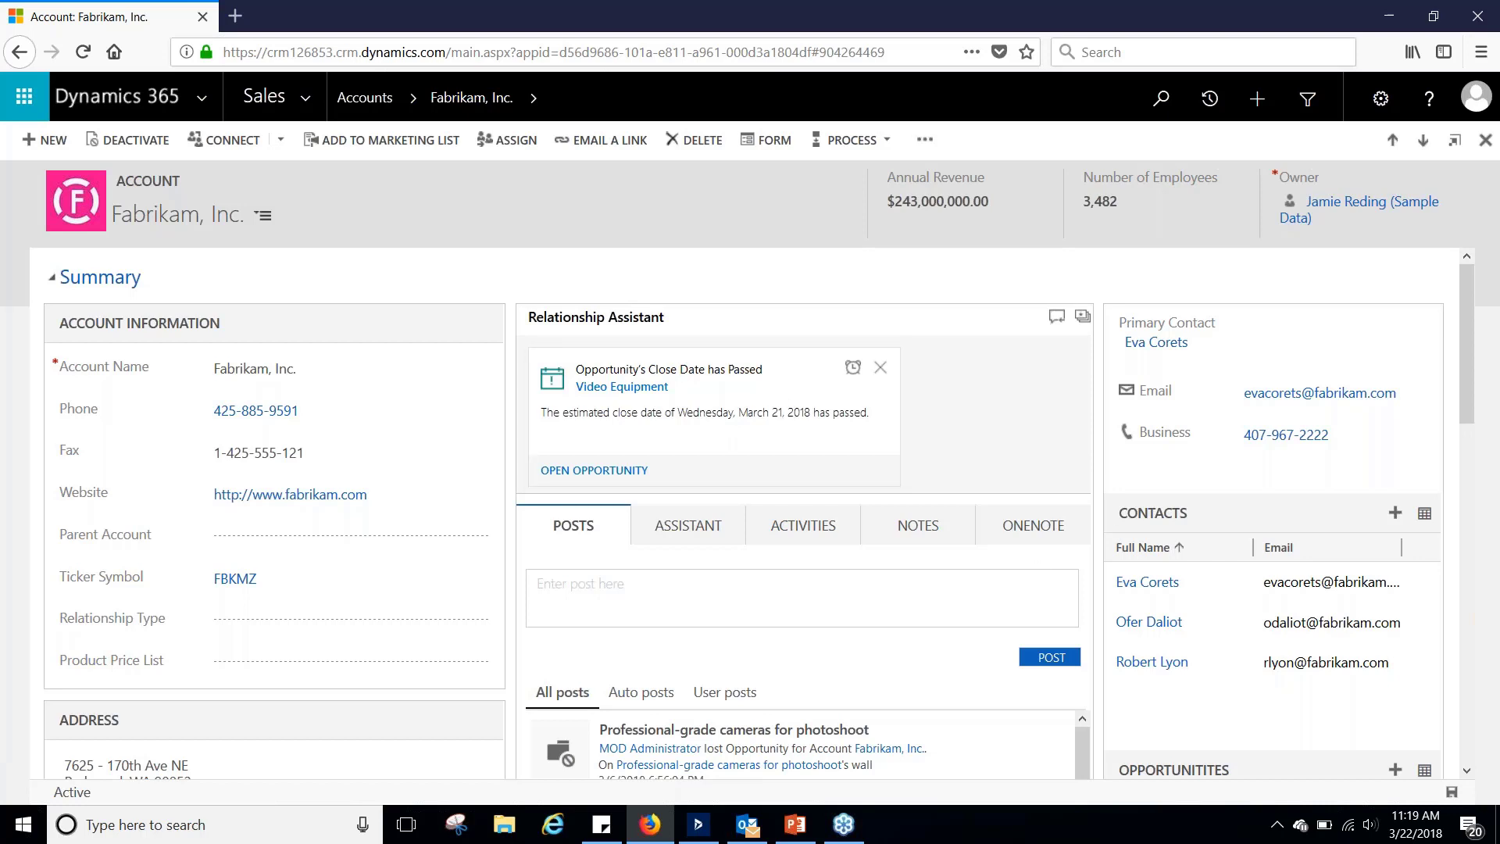
Examine the Fabrikam, Inc. account summary, including its address, contacts, opportunities and the feed of all posts.
{"action": "scroll", "coordinate": [336, 303], "scroll_direction": "down", "scroll_amount": 3}
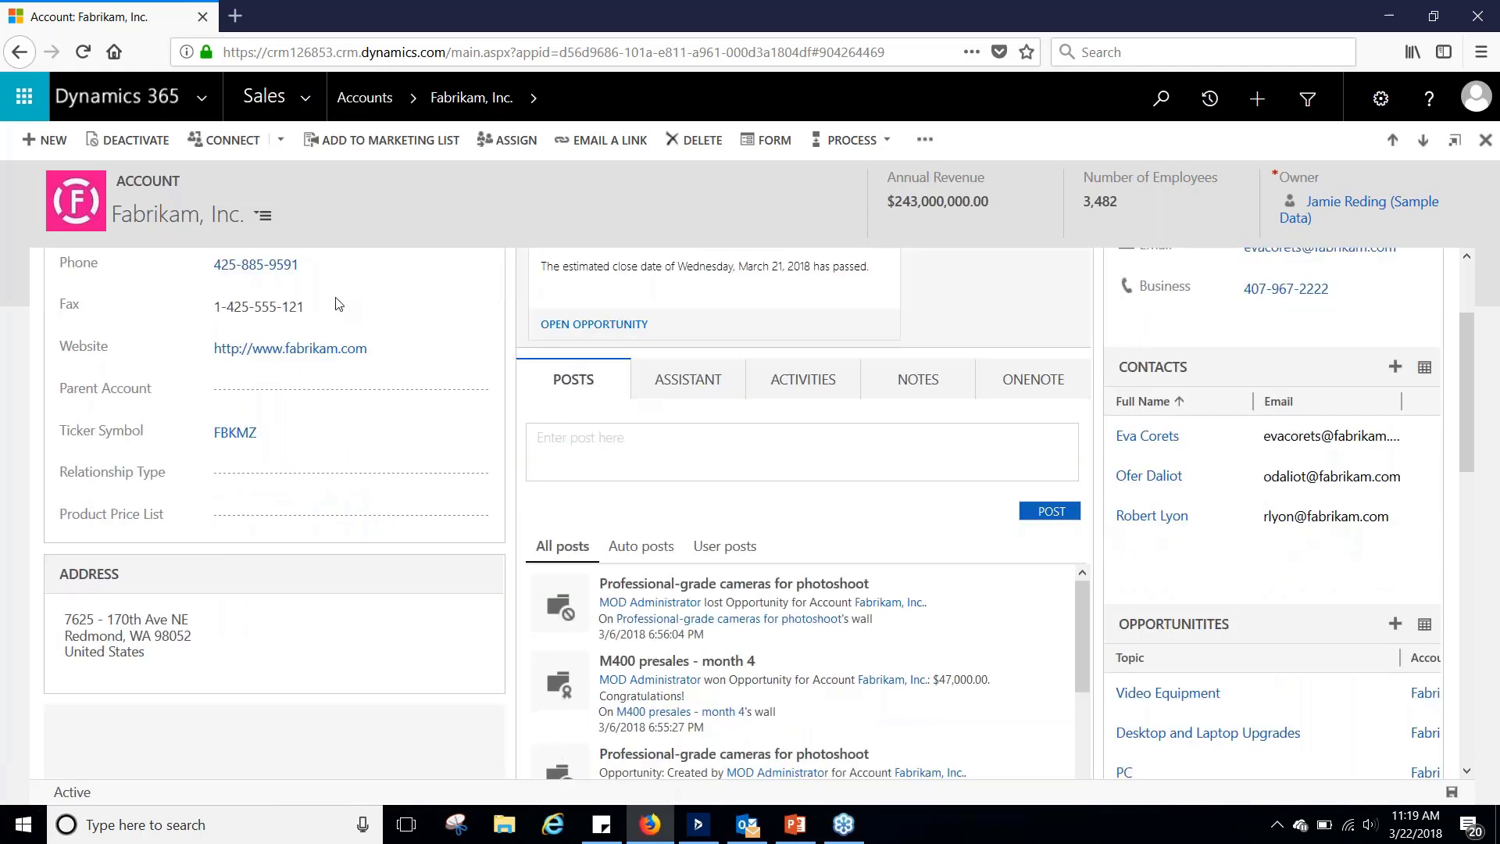
{"action": "scroll", "coordinate": [338, 304], "scroll_direction": "down", "scroll_amount": 1}
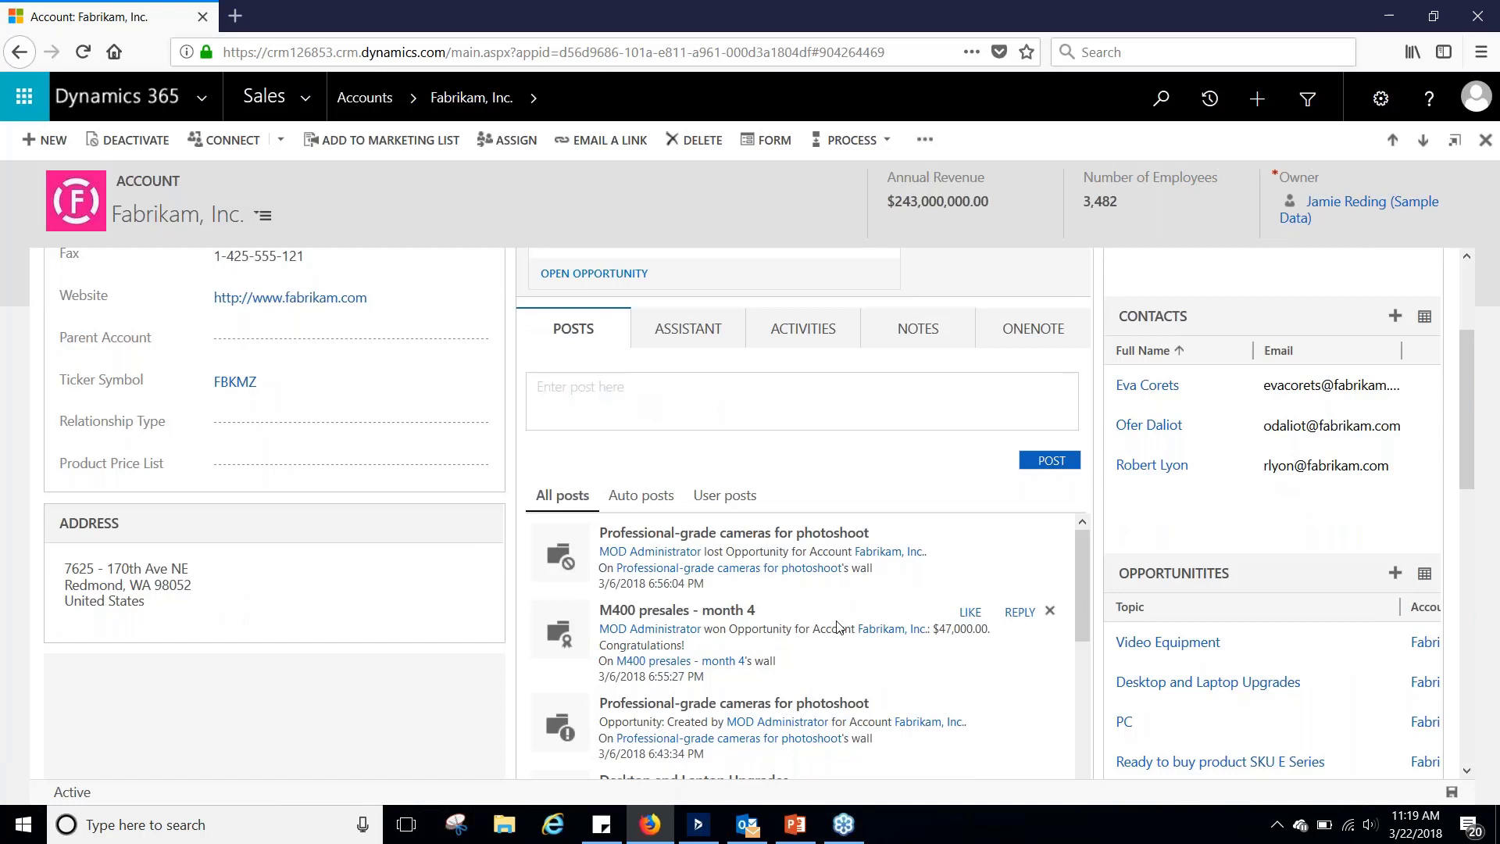
{"action": "scroll", "coordinate": [837, 628], "scroll_direction": "down", "scroll_amount": 1}
{"action": "scroll", "coordinate": [837, 627], "scroll_direction": "up", "scroll_amount": 1}
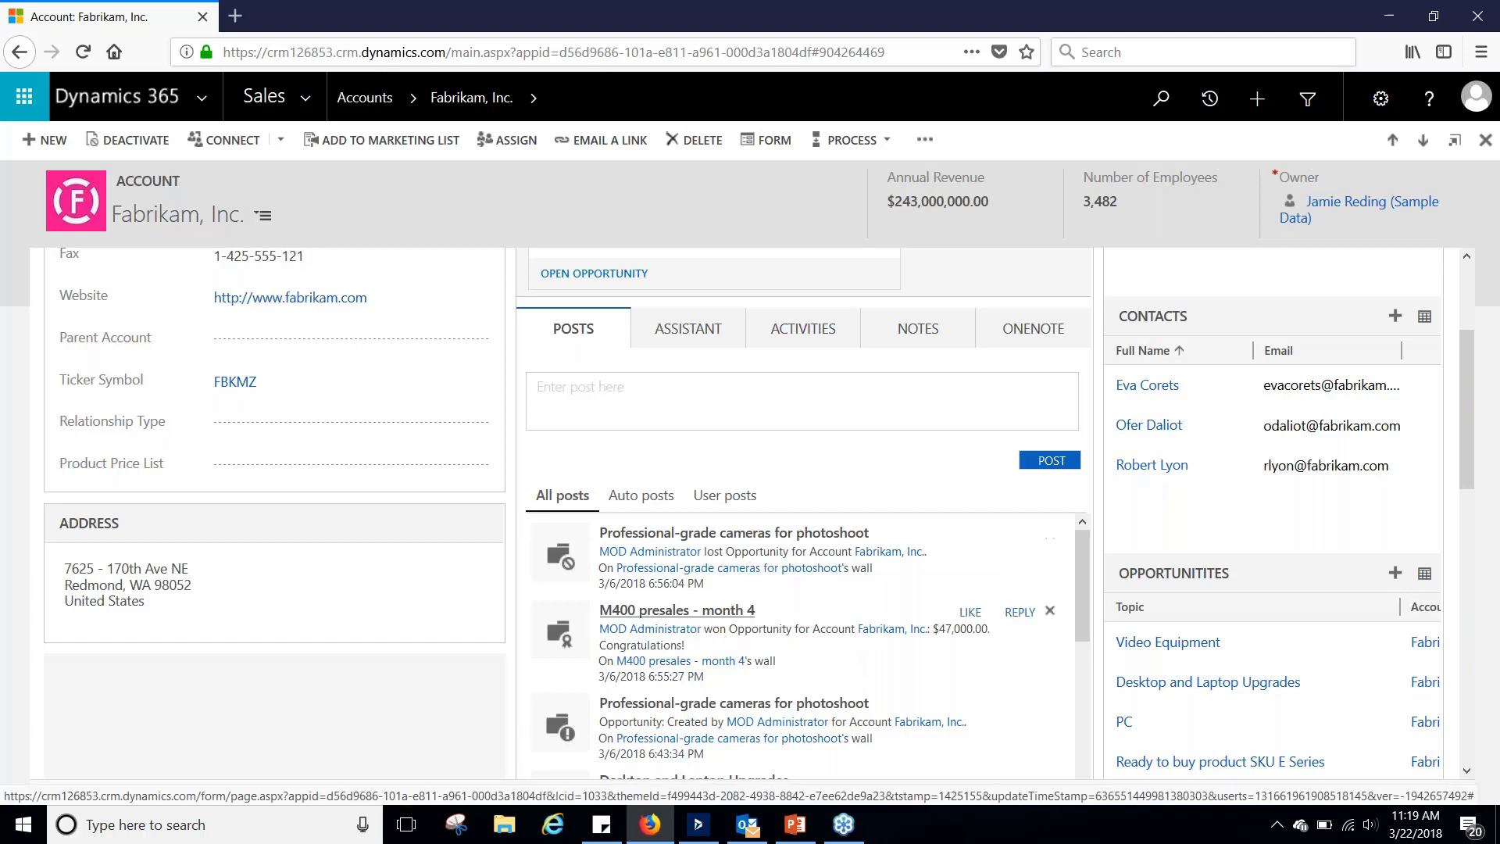
{"action": "scroll", "coordinate": [650, 610], "scroll_direction": "down", "scroll_amount": 1}
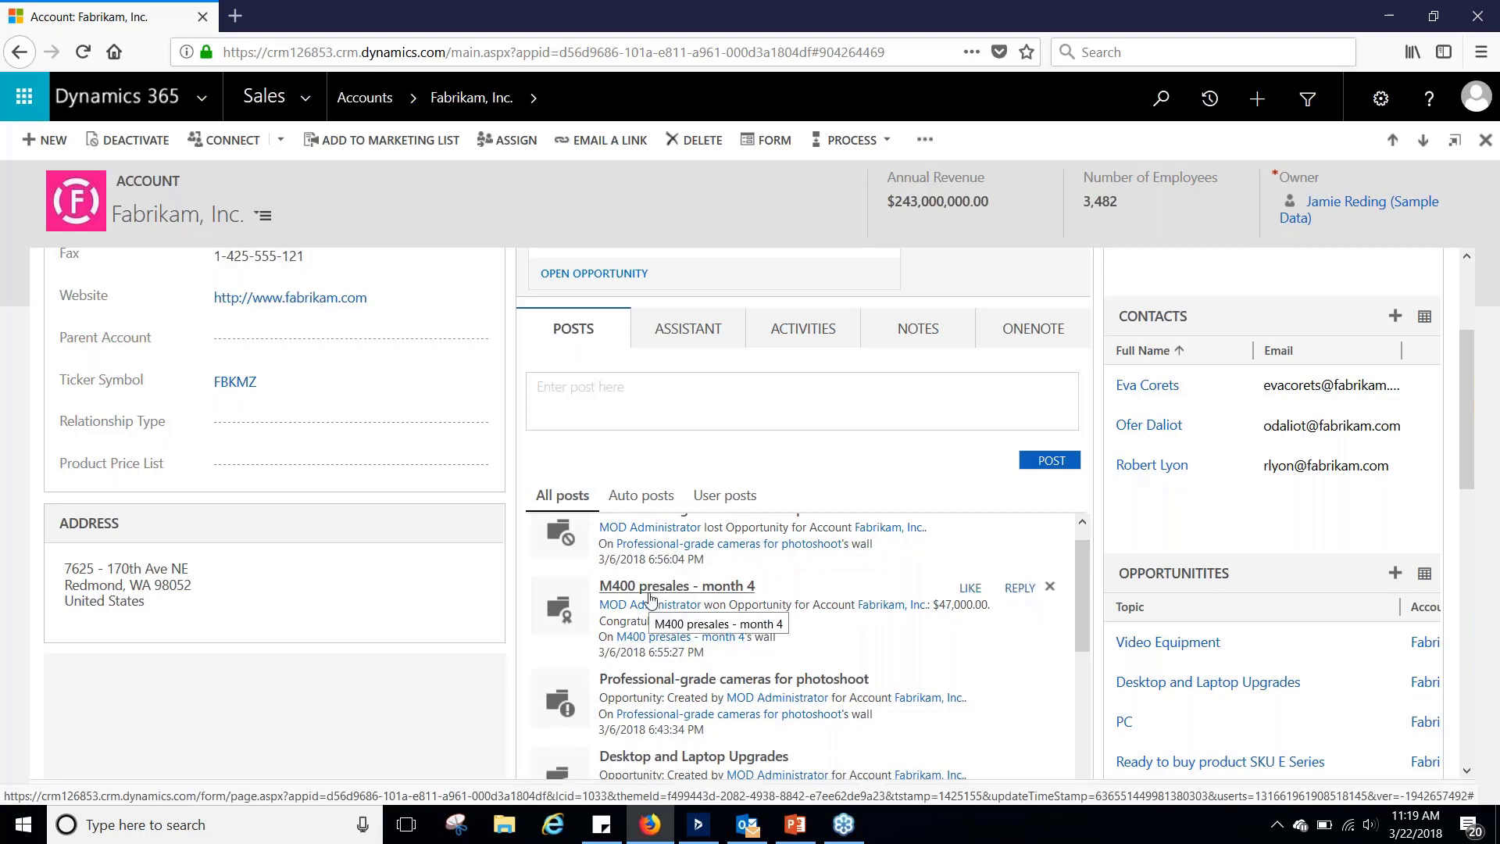
{"action": "scroll", "coordinate": [755, 602], "scroll_direction": "up", "scroll_amount": 1}
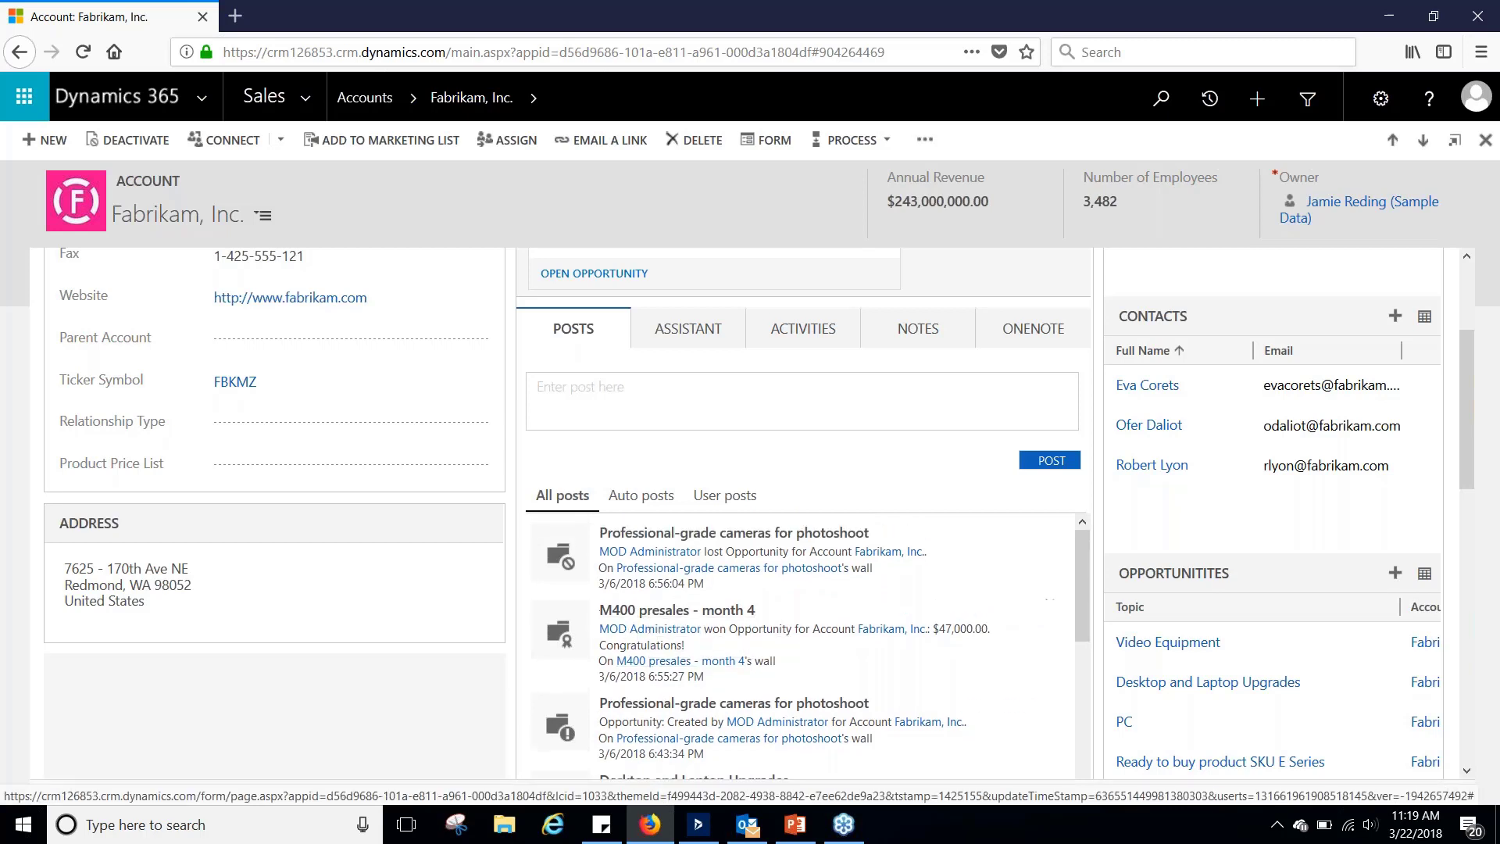
{"action": "scroll", "coordinate": [1078, 493], "scroll_direction": "down", "scroll_amount": 2}
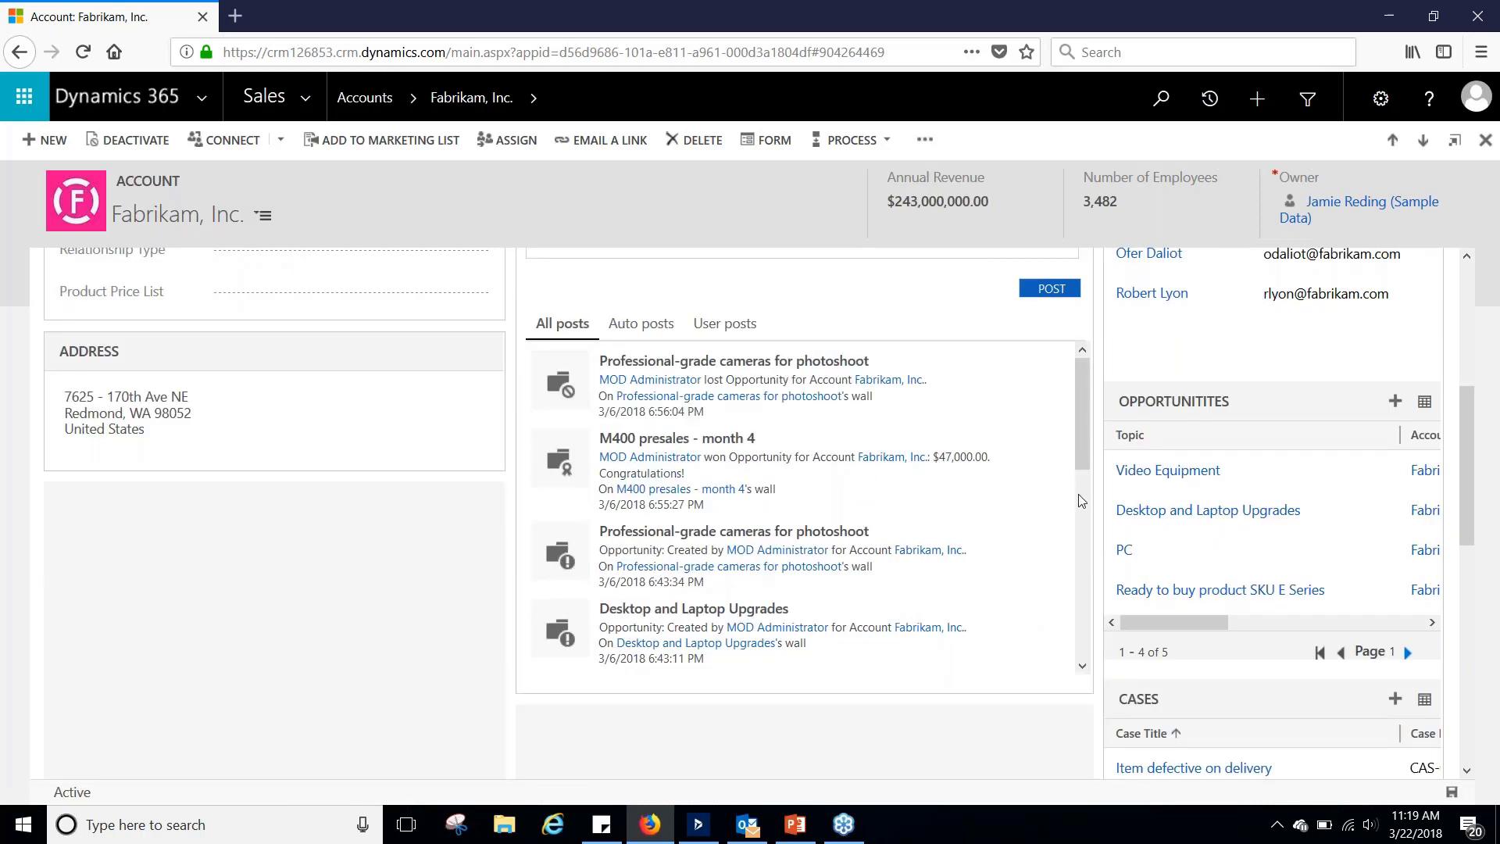
{"action": "left_click_drag", "start_coordinate": [1078, 446], "coordinate": [1082, 499]}
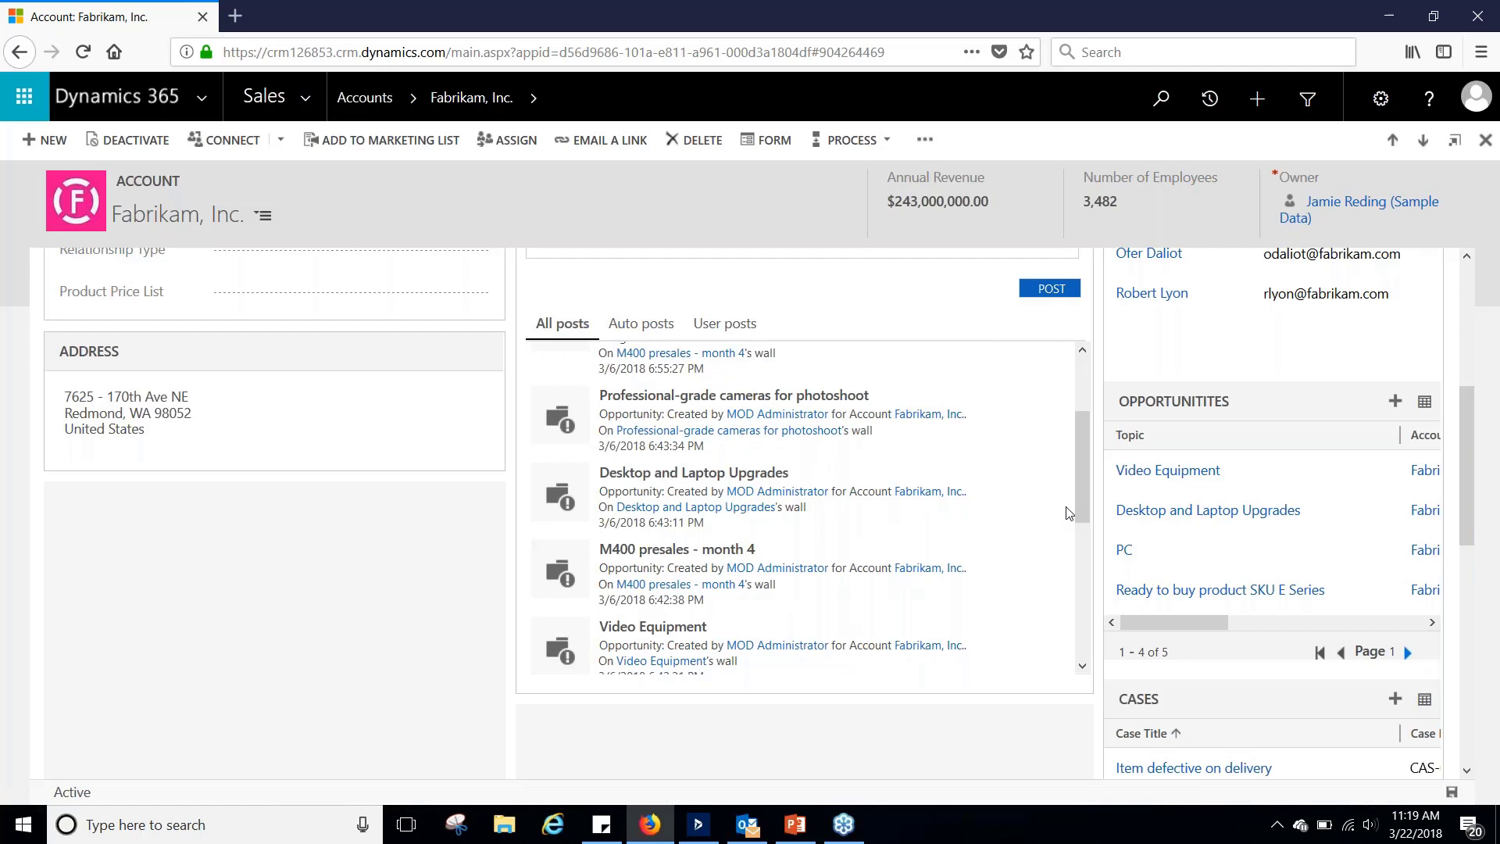
Show the Fabrikam, Inc. account's activities and look through the listed tasks and phone calls.
{"action": "scroll", "coordinate": [1098, 513], "scroll_direction": "up", "scroll_amount": 5}
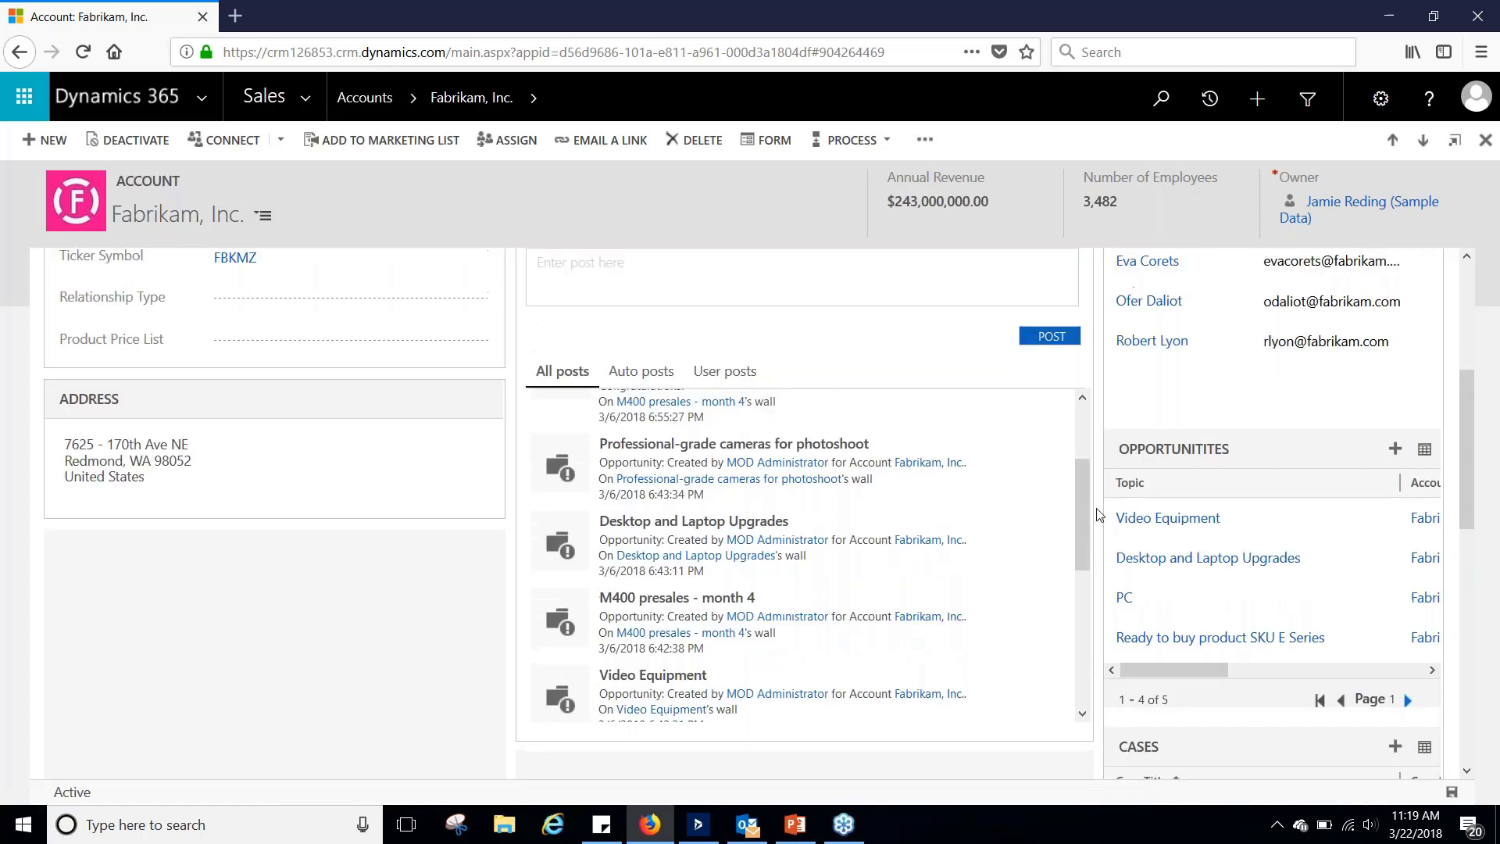
{"action": "scroll", "coordinate": [859, 453], "scroll_direction": "down", "scroll_amount": 1}
{"action": "left_click", "coordinate": [809, 426]}
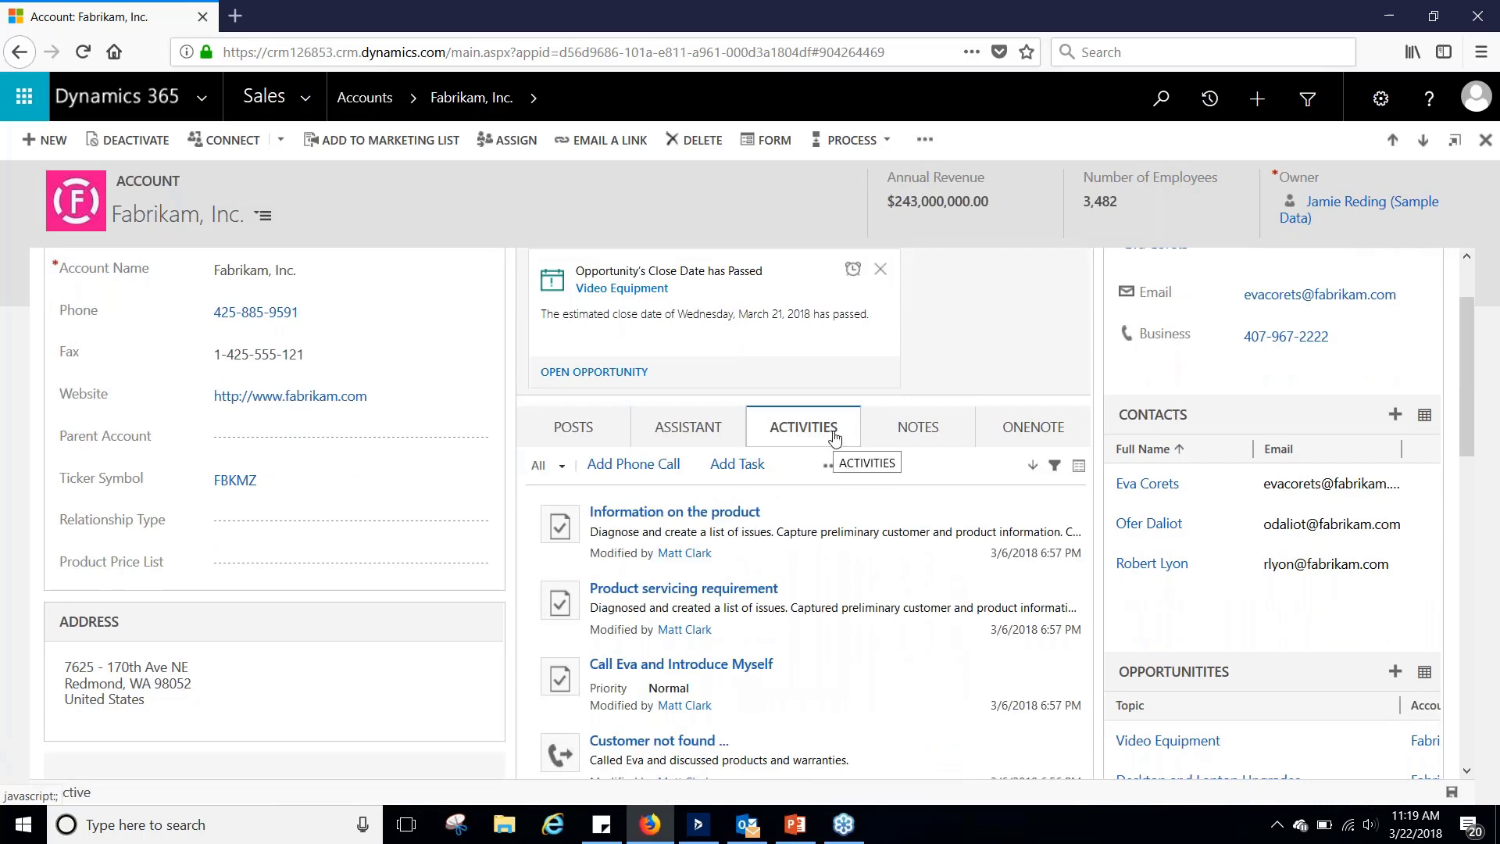
{"action": "scroll", "coordinate": [968, 373], "scroll_direction": "down", "scroll_amount": 2}
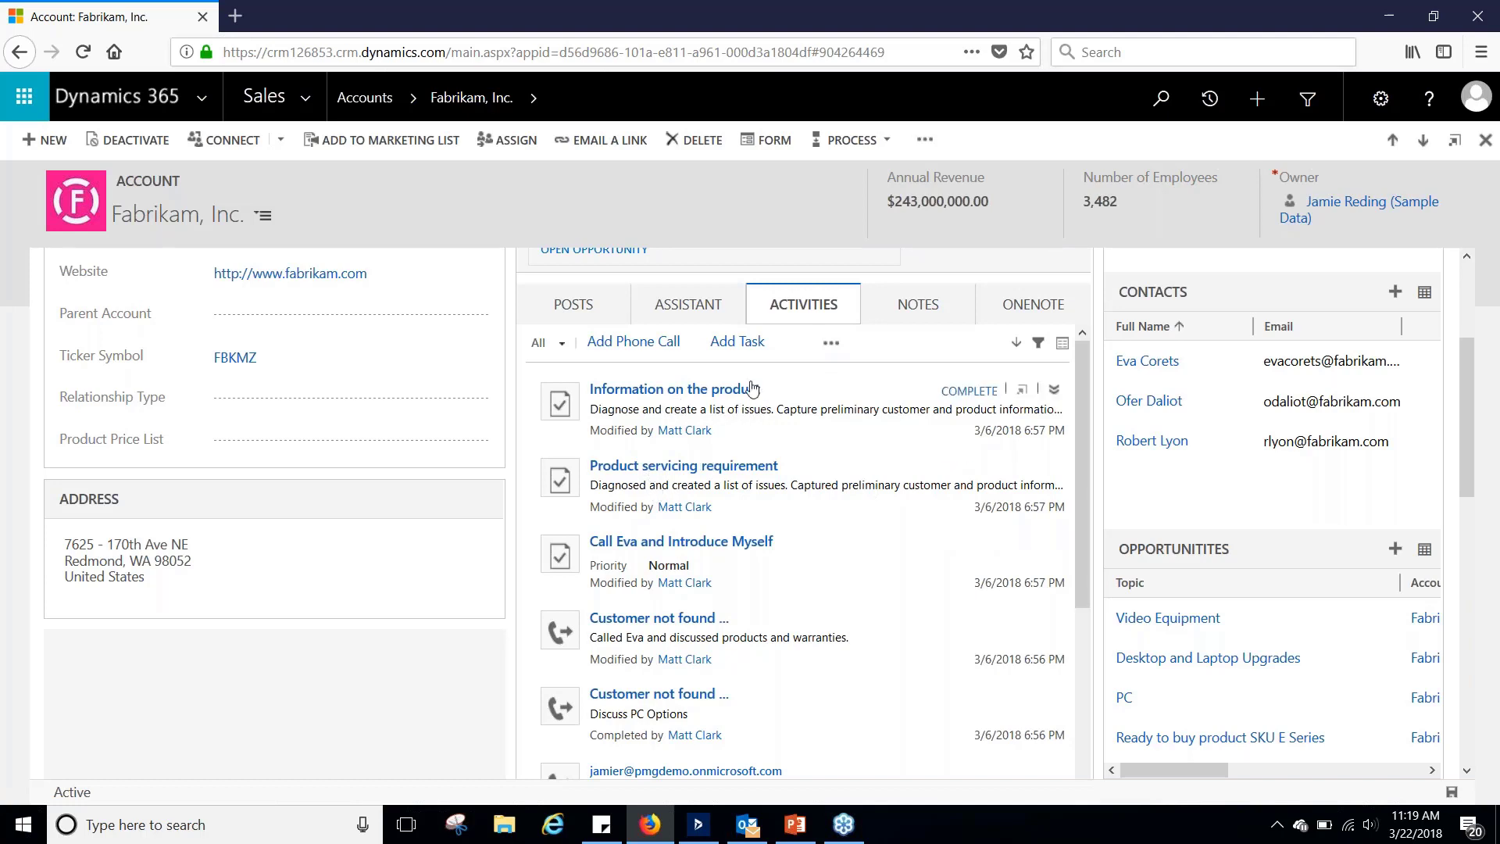
{"action": "scroll", "coordinate": [773, 586], "scroll_direction": "down", "scroll_amount": 1}
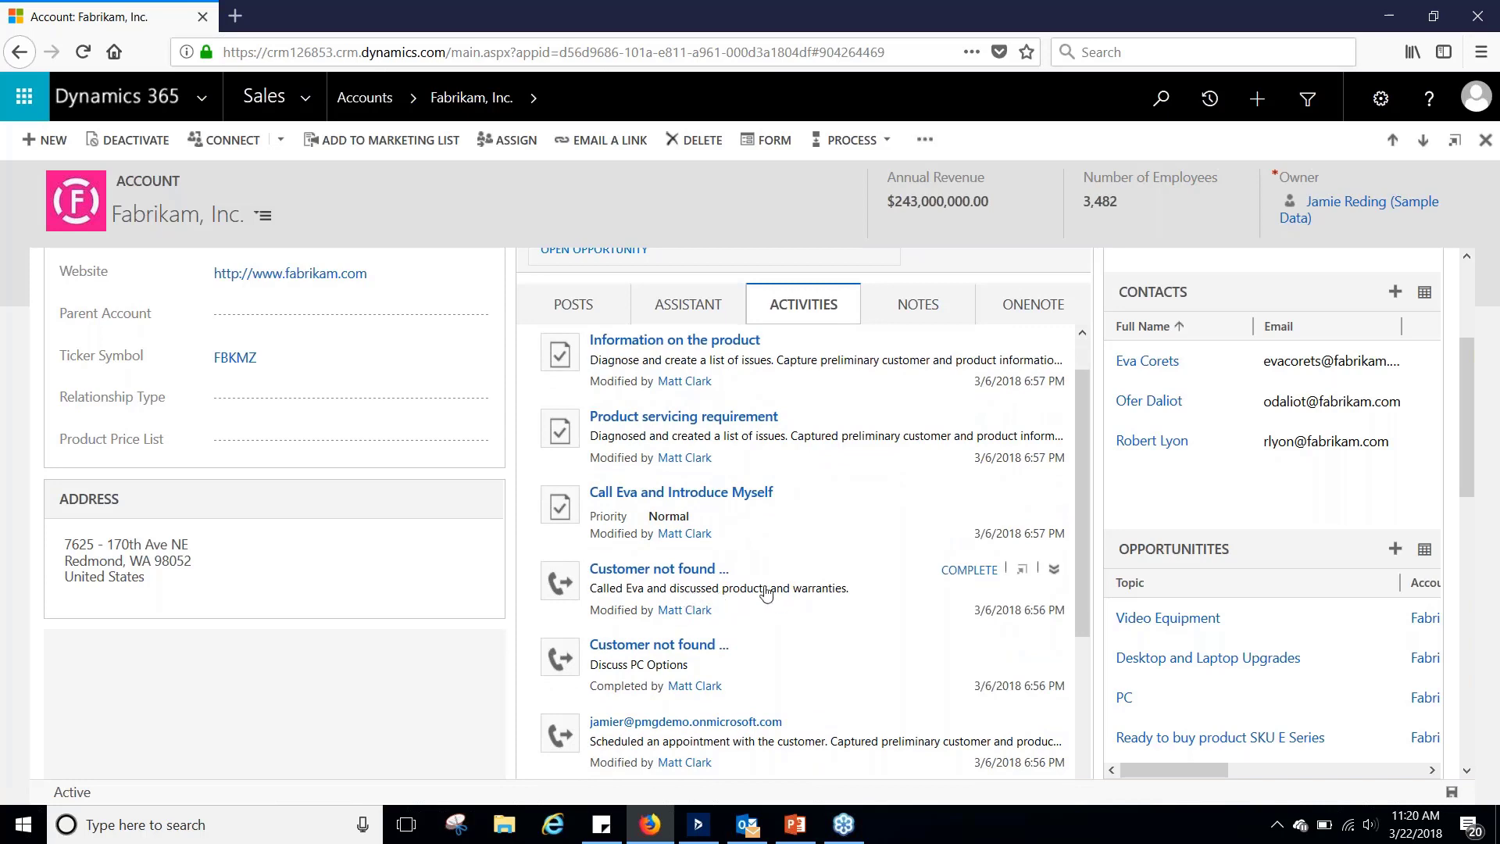
{"action": "scroll", "coordinate": [767, 594], "scroll_direction": "down", "scroll_amount": 3}
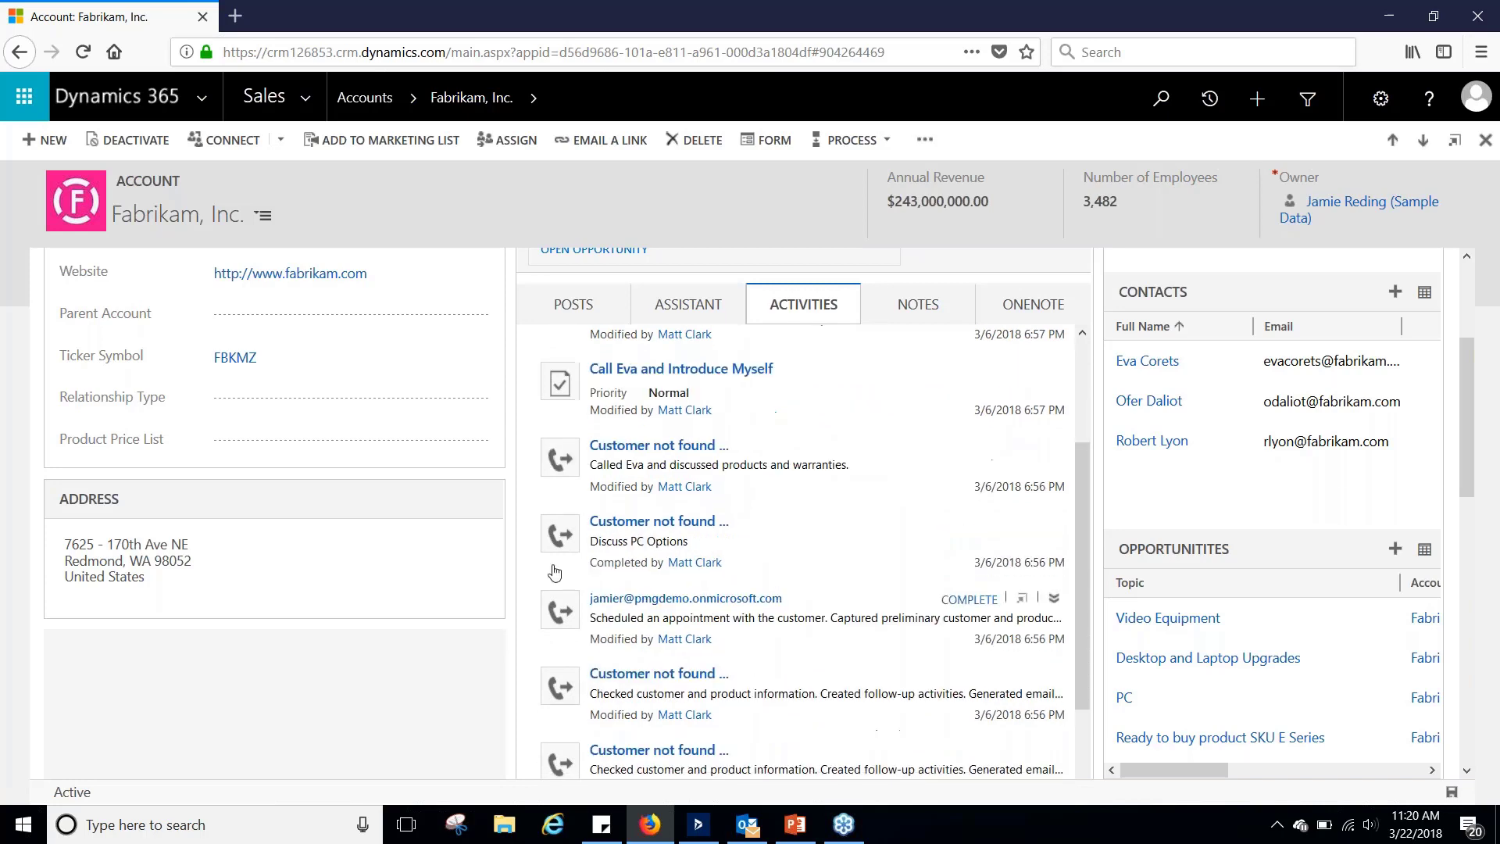
Look through the rest of the Fabrikam, Inc. account's activities, from the older phone calls to the closed opportunities and back.
{"action": "scroll", "coordinate": [670, 617], "scroll_direction": "down", "scroll_amount": 2}
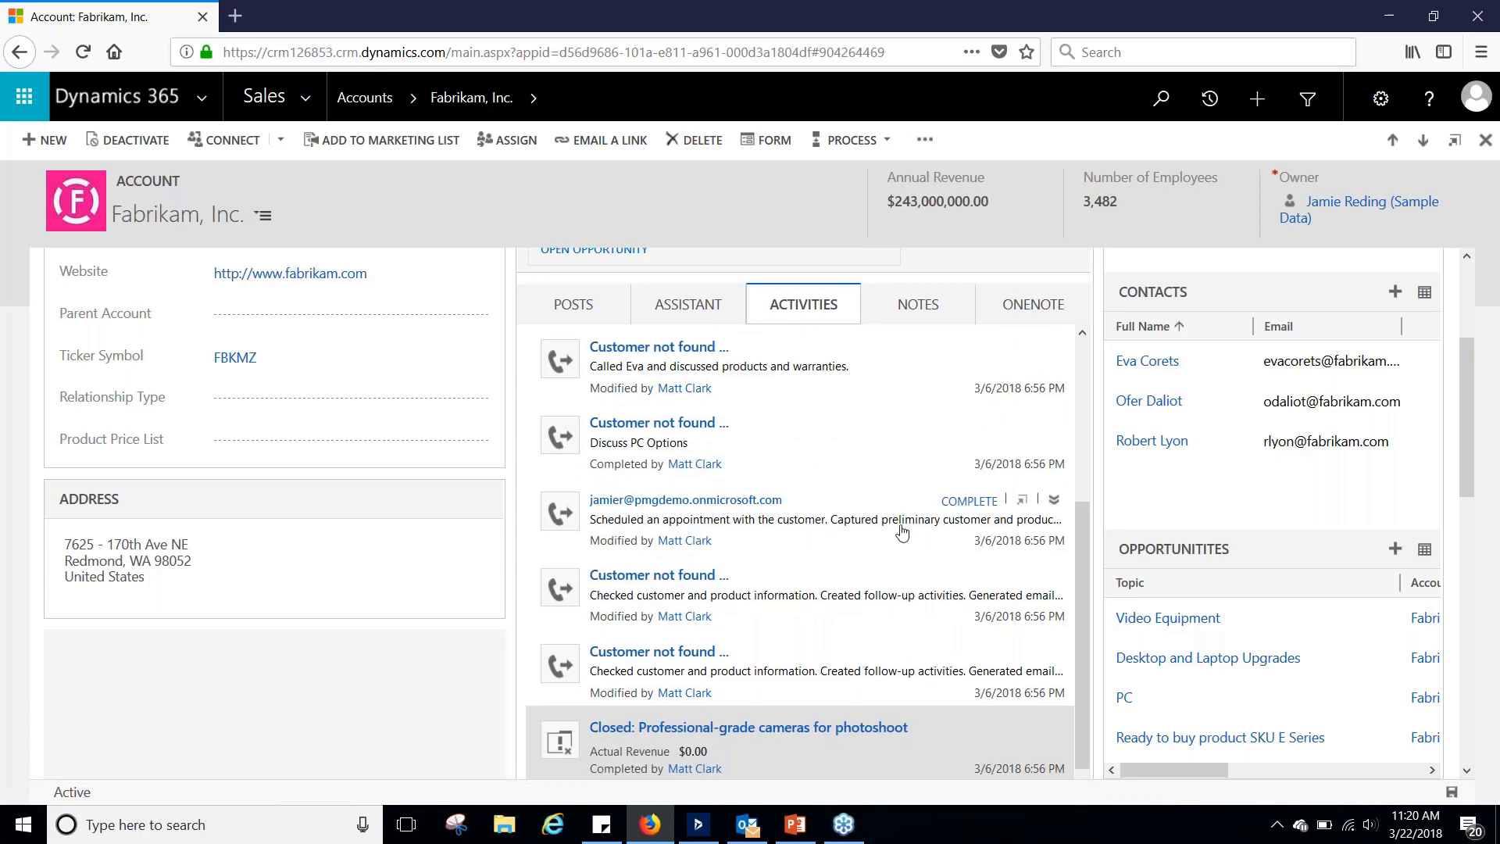
{"action": "scroll", "coordinate": [904, 533], "scroll_direction": "down", "scroll_amount": 1}
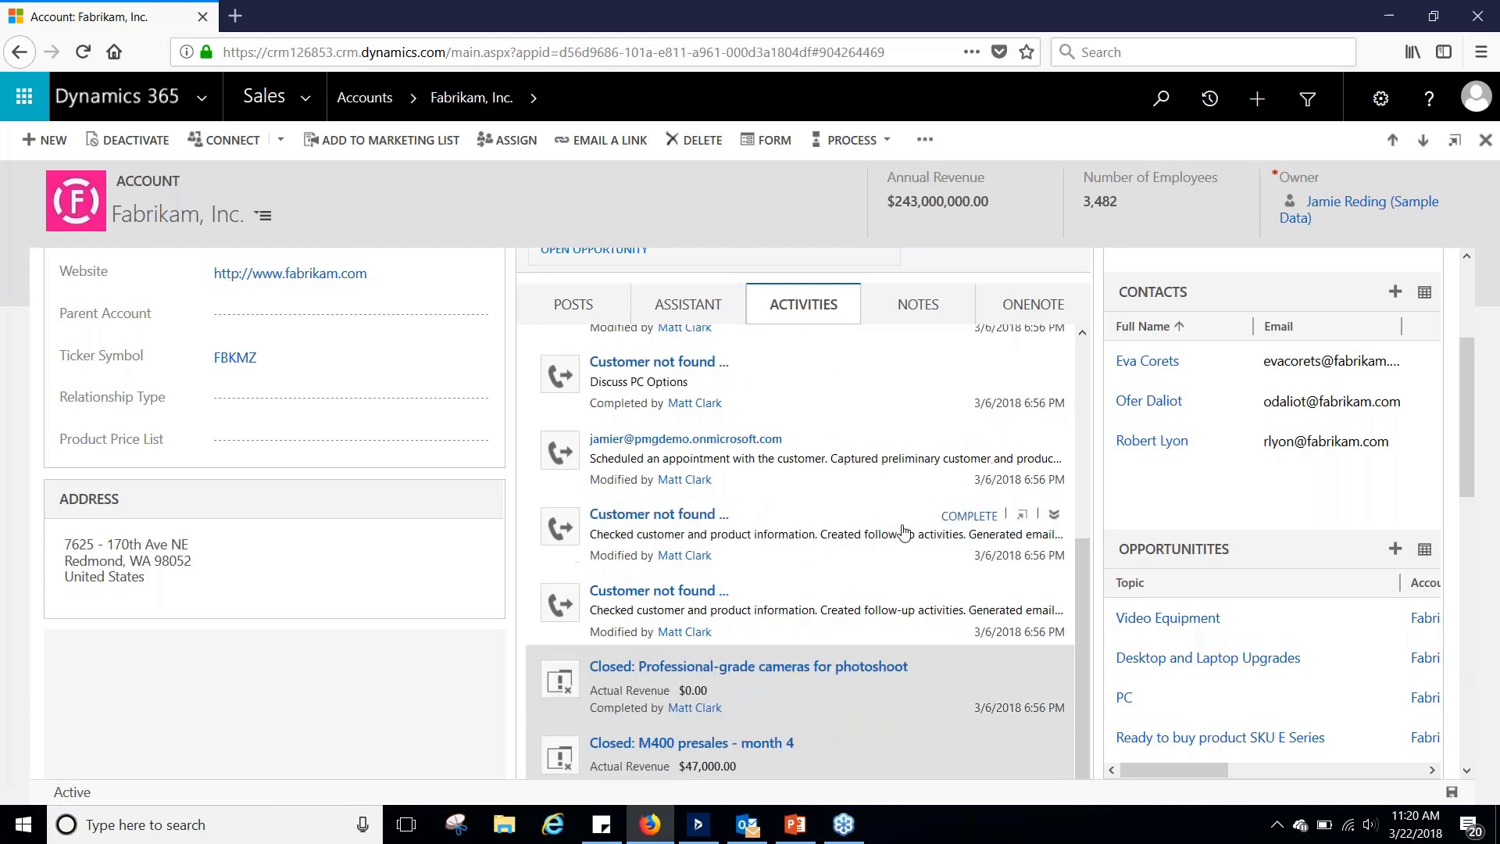
{"action": "scroll", "coordinate": [904, 532], "scroll_direction": "up", "scroll_amount": 6}
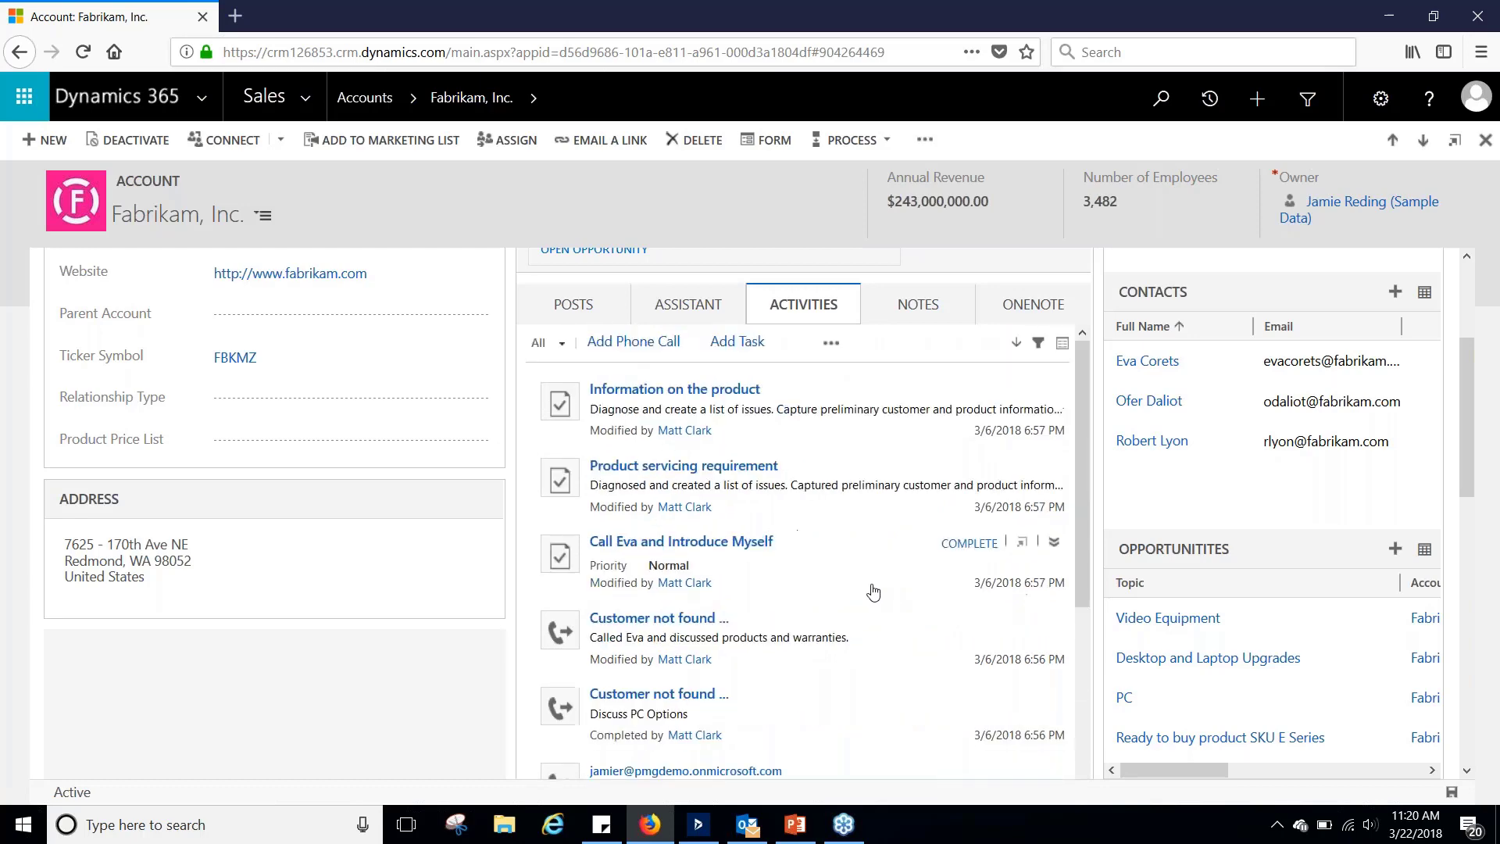
{"action": "scroll", "coordinate": [851, 426], "scroll_direction": "down", "scroll_amount": 3}
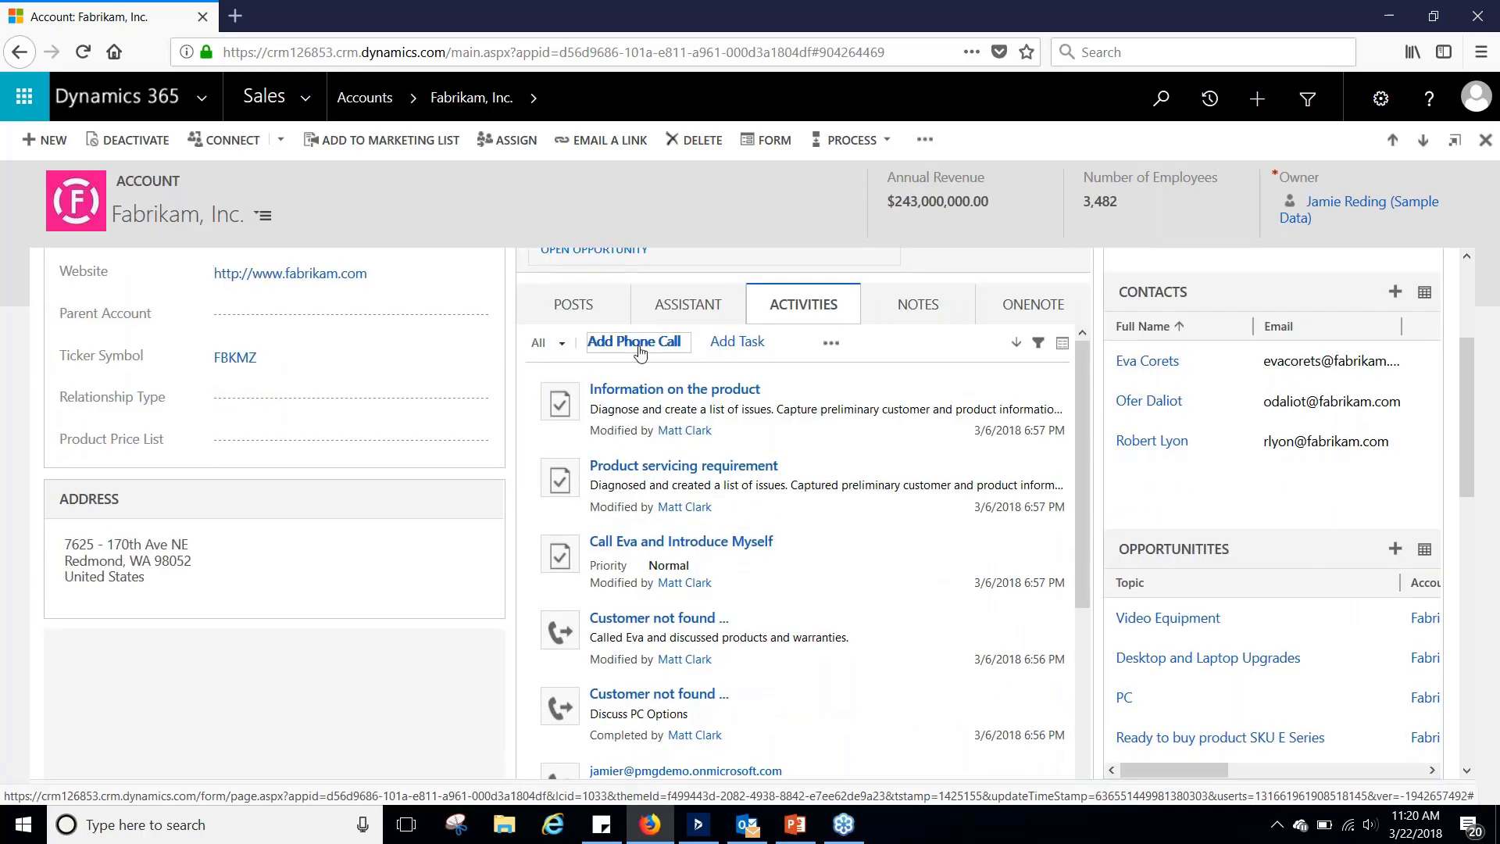
Log a phone call with the primary contact on the account, describing that you spoke with the contact regarding additional products.
{"action": "scroll", "coordinate": [667, 359], "scroll_direction": "up", "scroll_amount": 3}
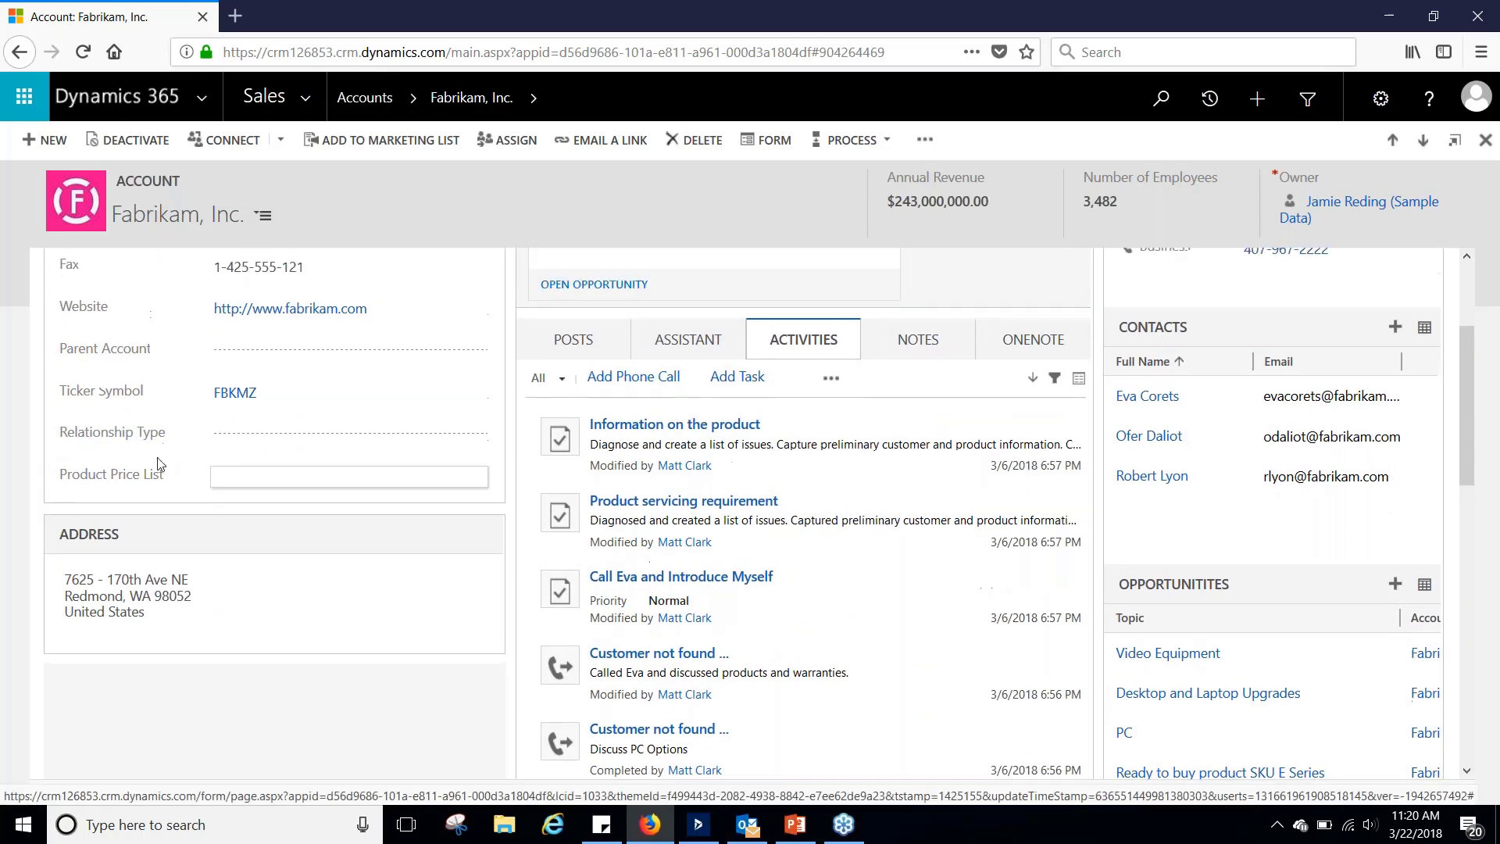
{"action": "scroll", "coordinate": [491, 489], "scroll_direction": "down", "scroll_amount": 1}
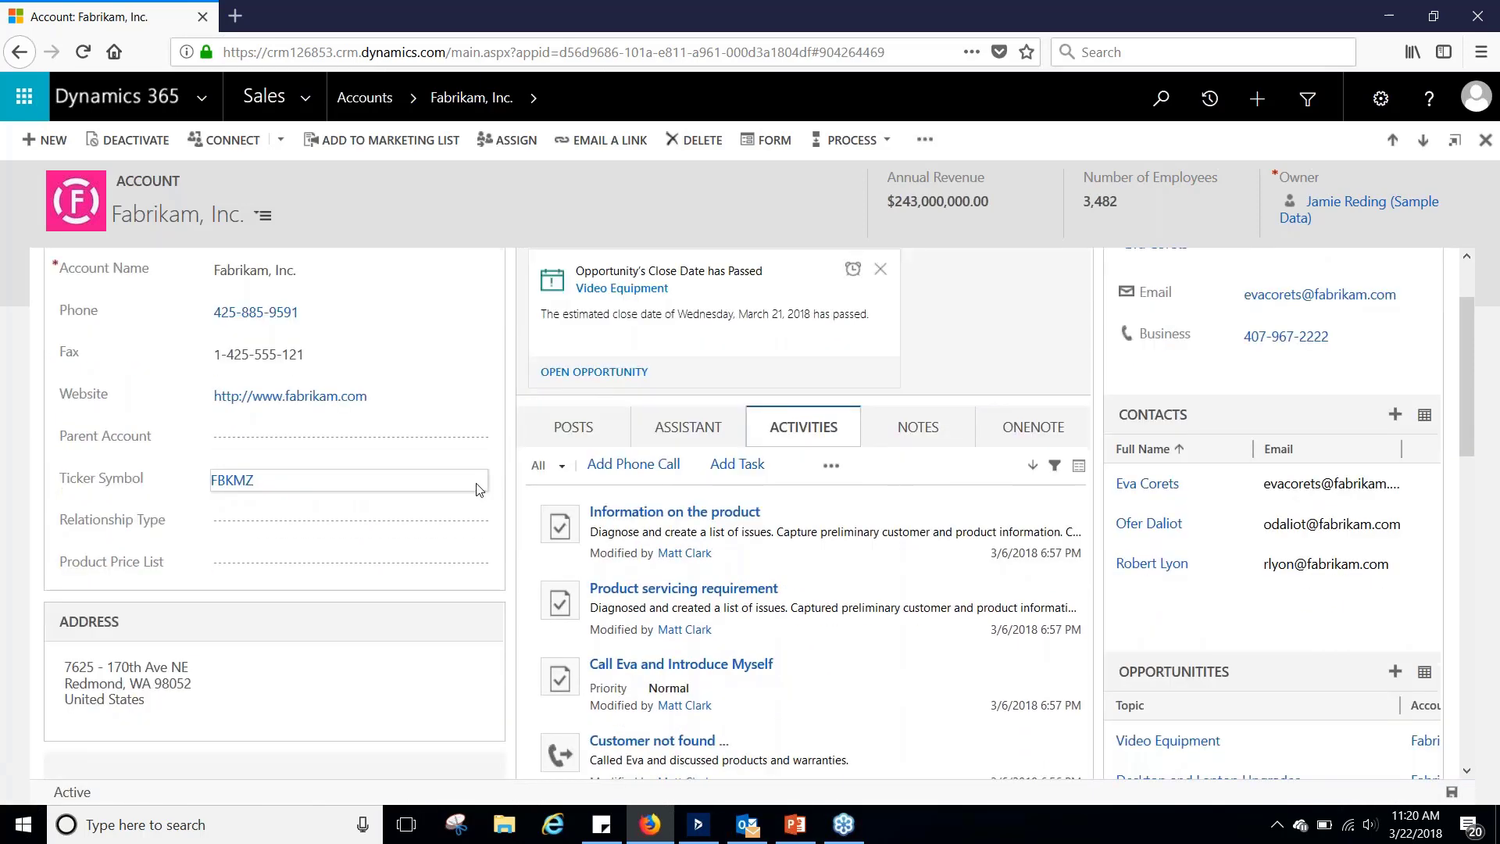
{"action": "left_click", "coordinate": [634, 464]}
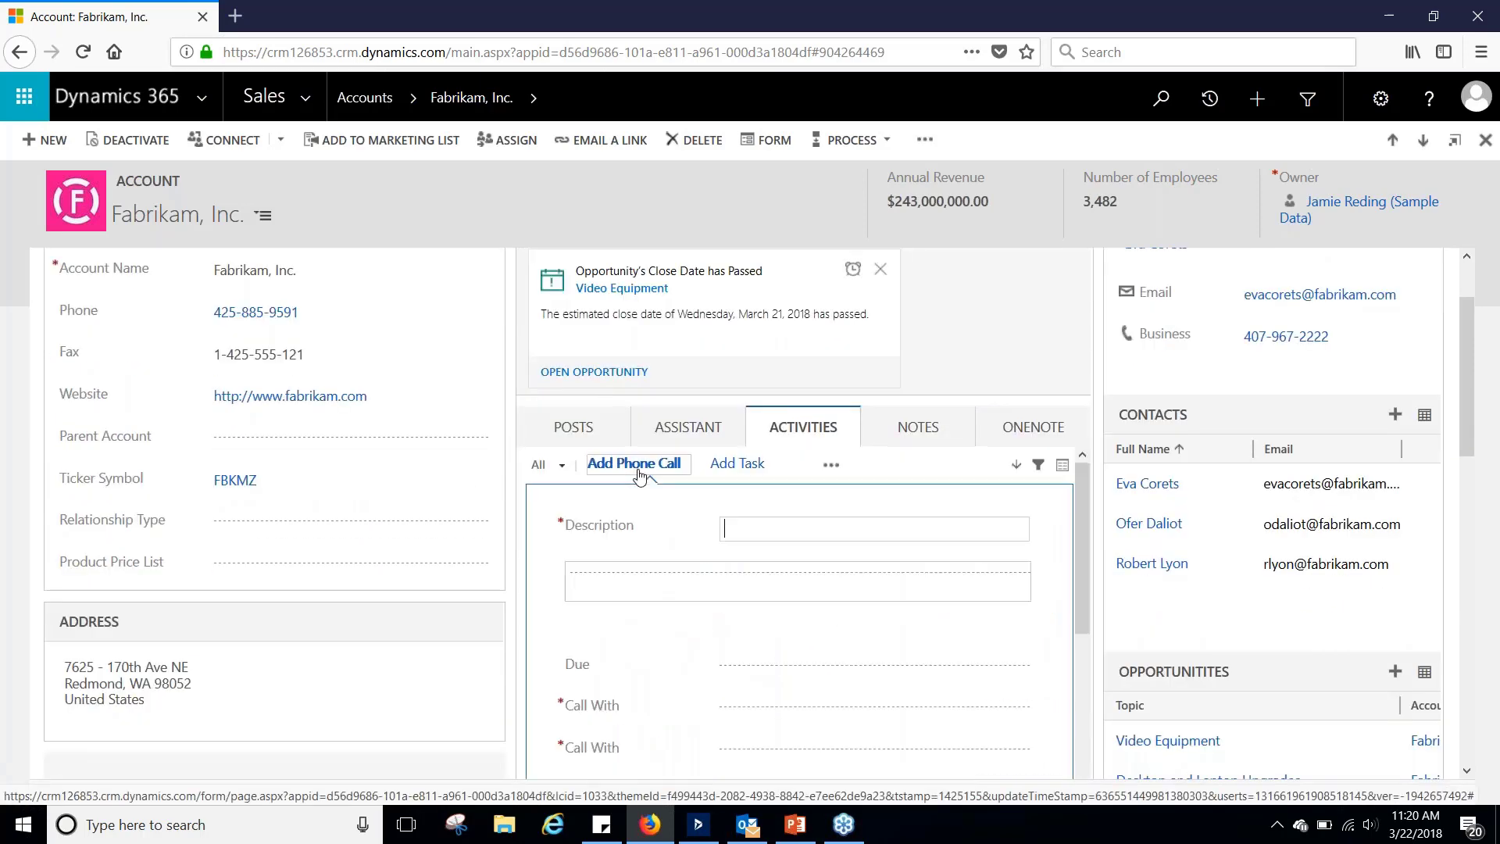
{"action": "left_click", "coordinate": [661, 591]}
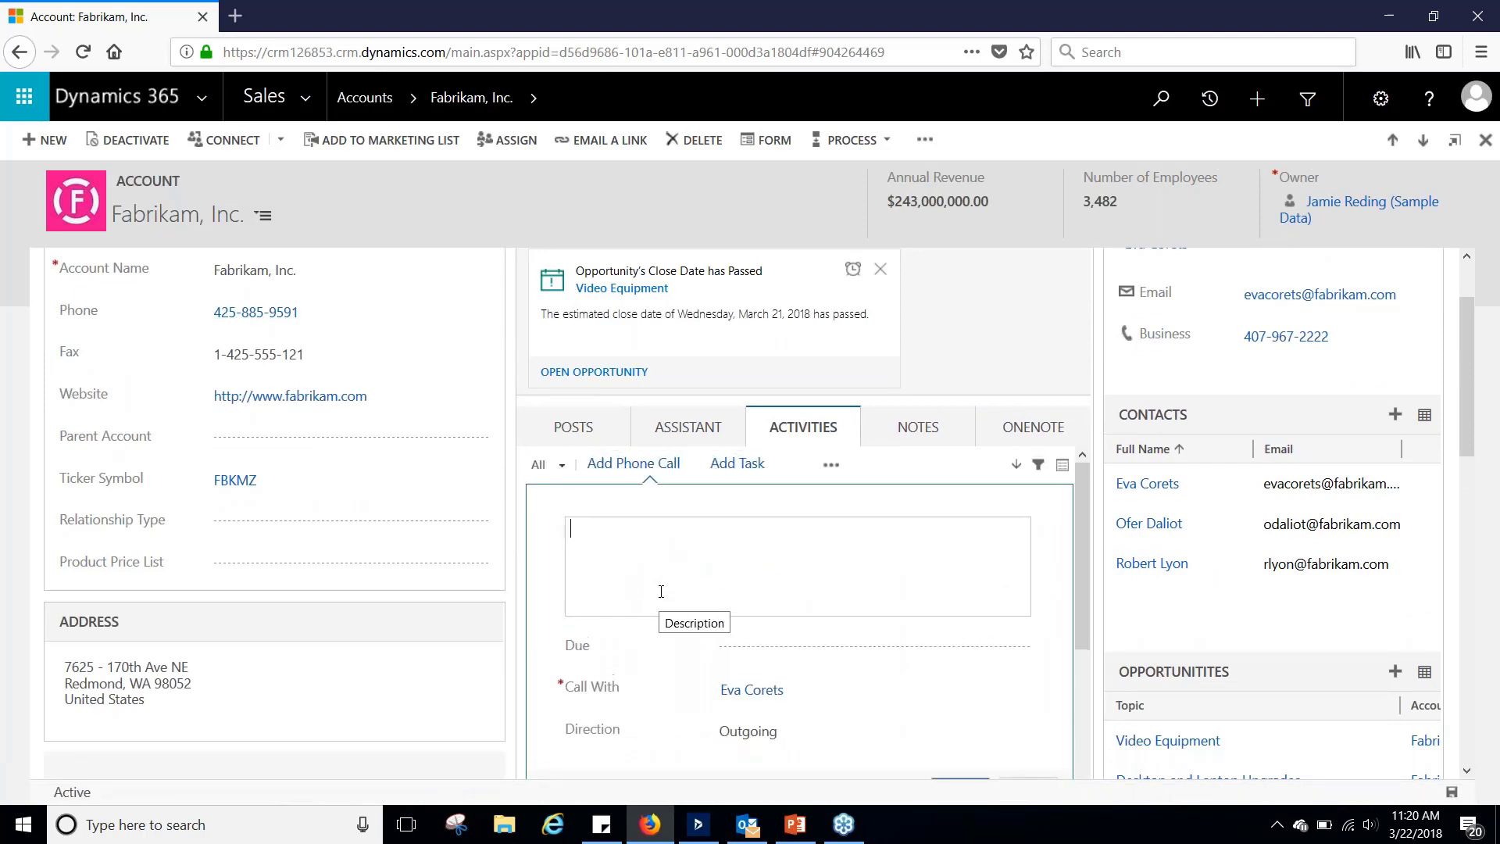
{"action": "type", "text": "Spoke with Eva regarding "}
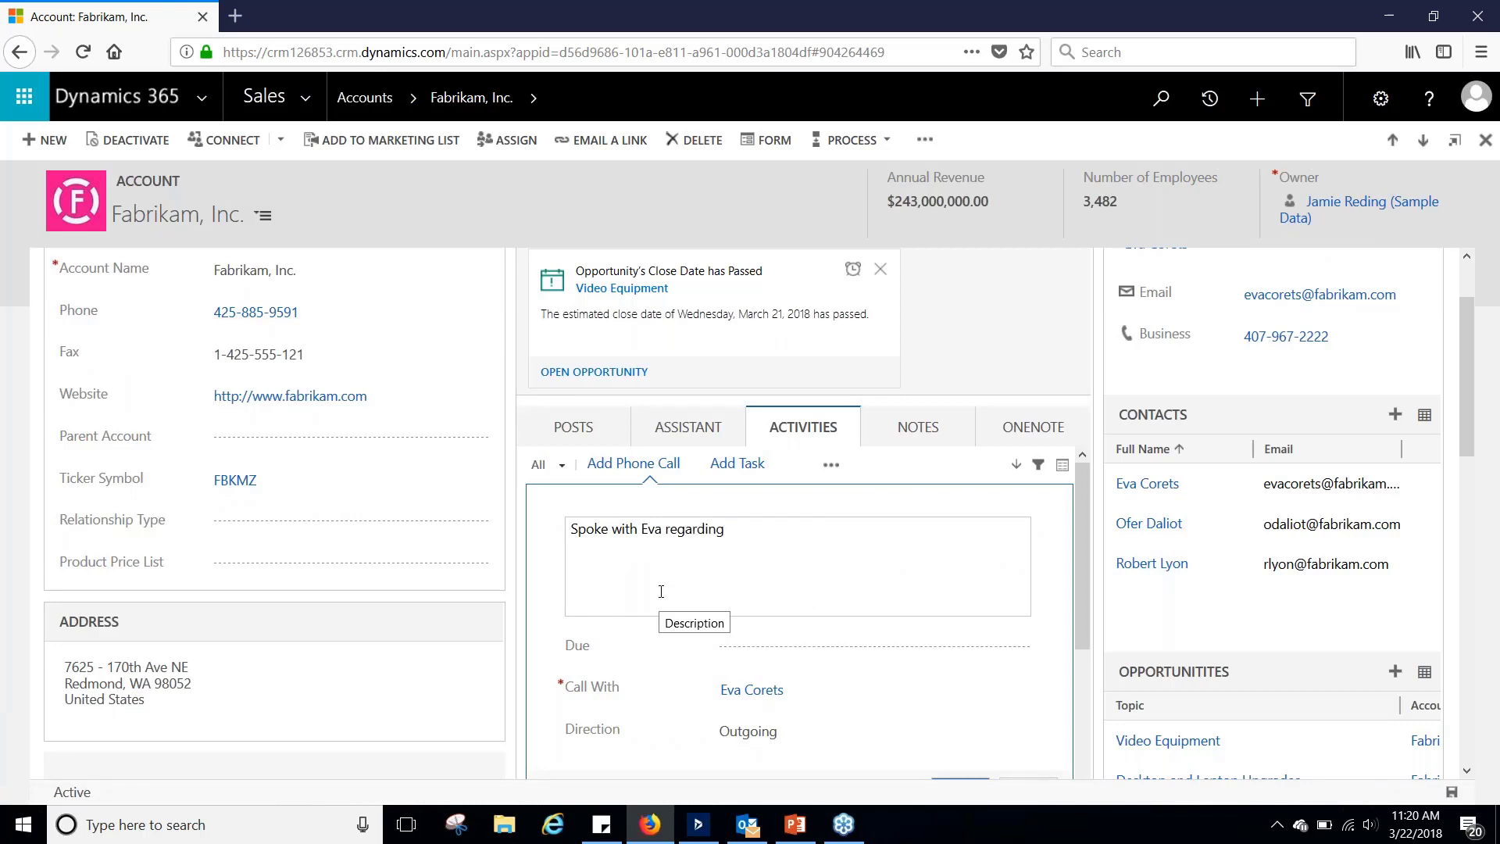
{"action": "type", "text": "additional products"}
{"action": "scroll", "coordinate": [765, 639], "scroll_direction": "down", "scroll_amount": 1}
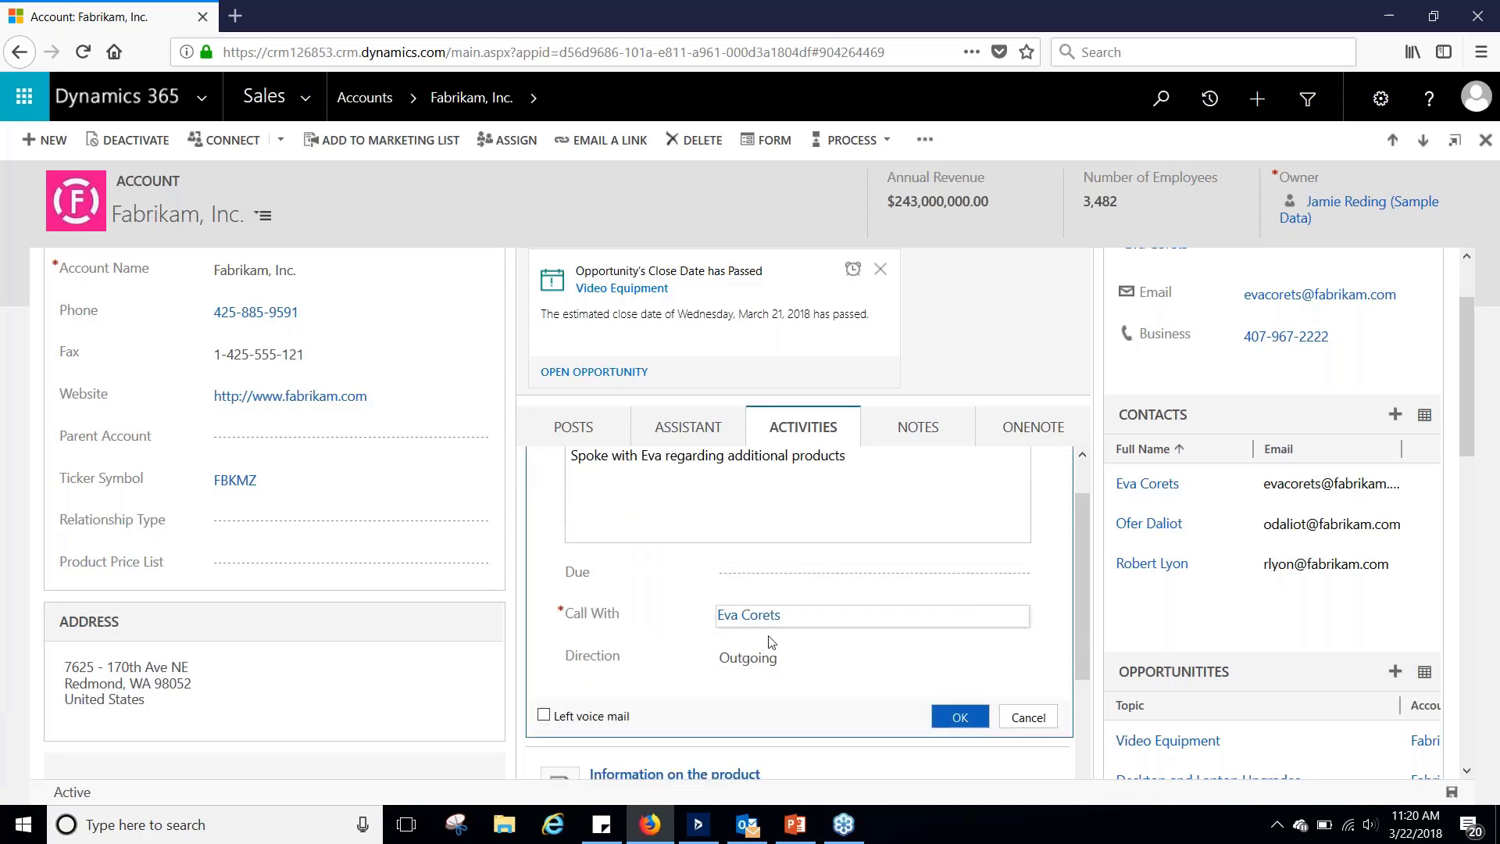
{"action": "scroll", "coordinate": [853, 636], "scroll_direction": "up", "scroll_amount": 1}
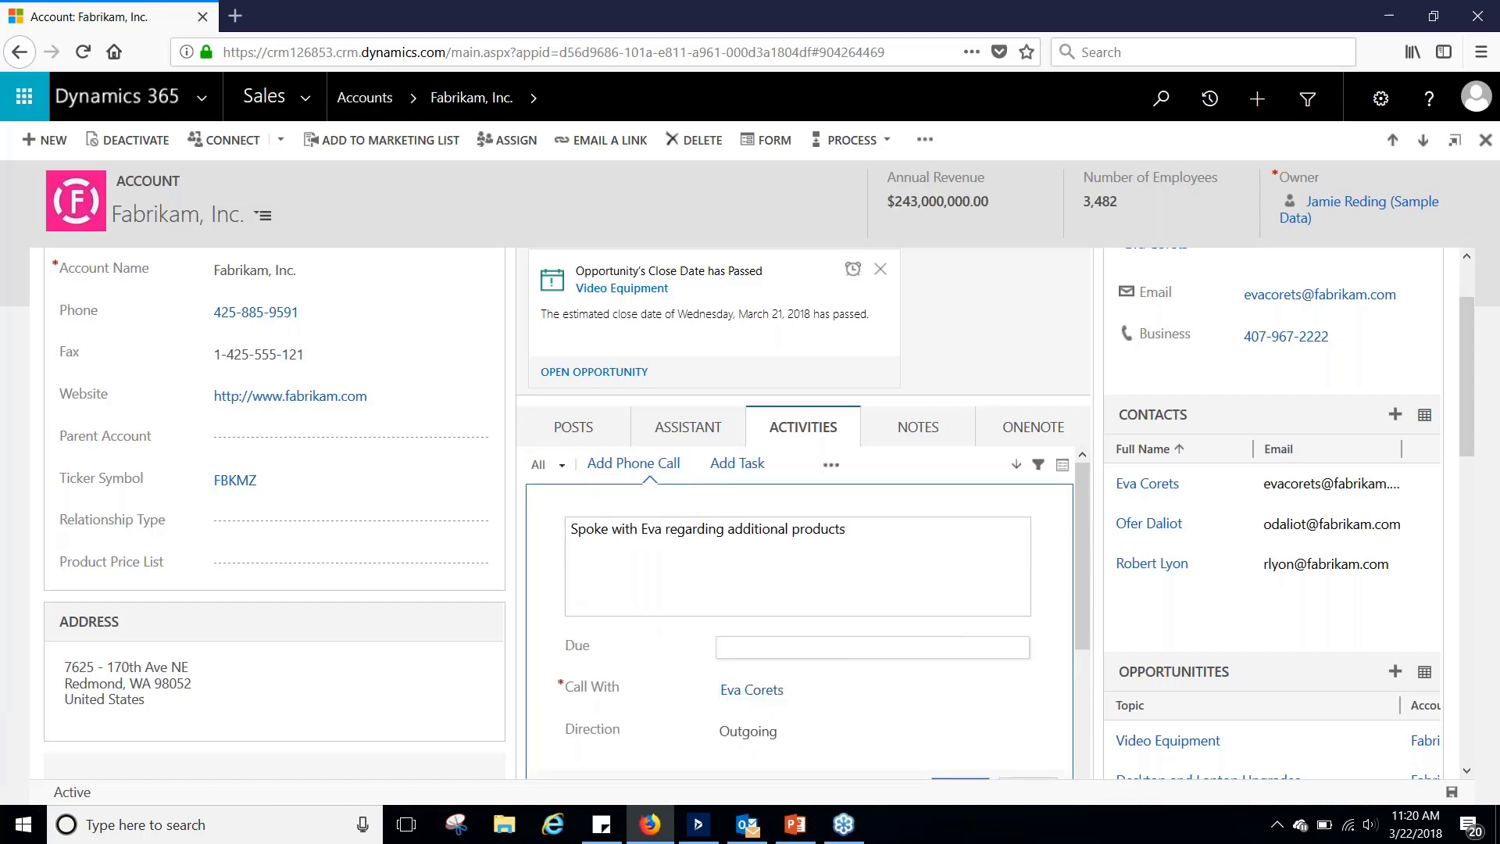
{"action": "scroll", "coordinate": [860, 664], "scroll_direction": "down", "scroll_amount": 1}
{"action": "left_click", "coordinate": [959, 692]}
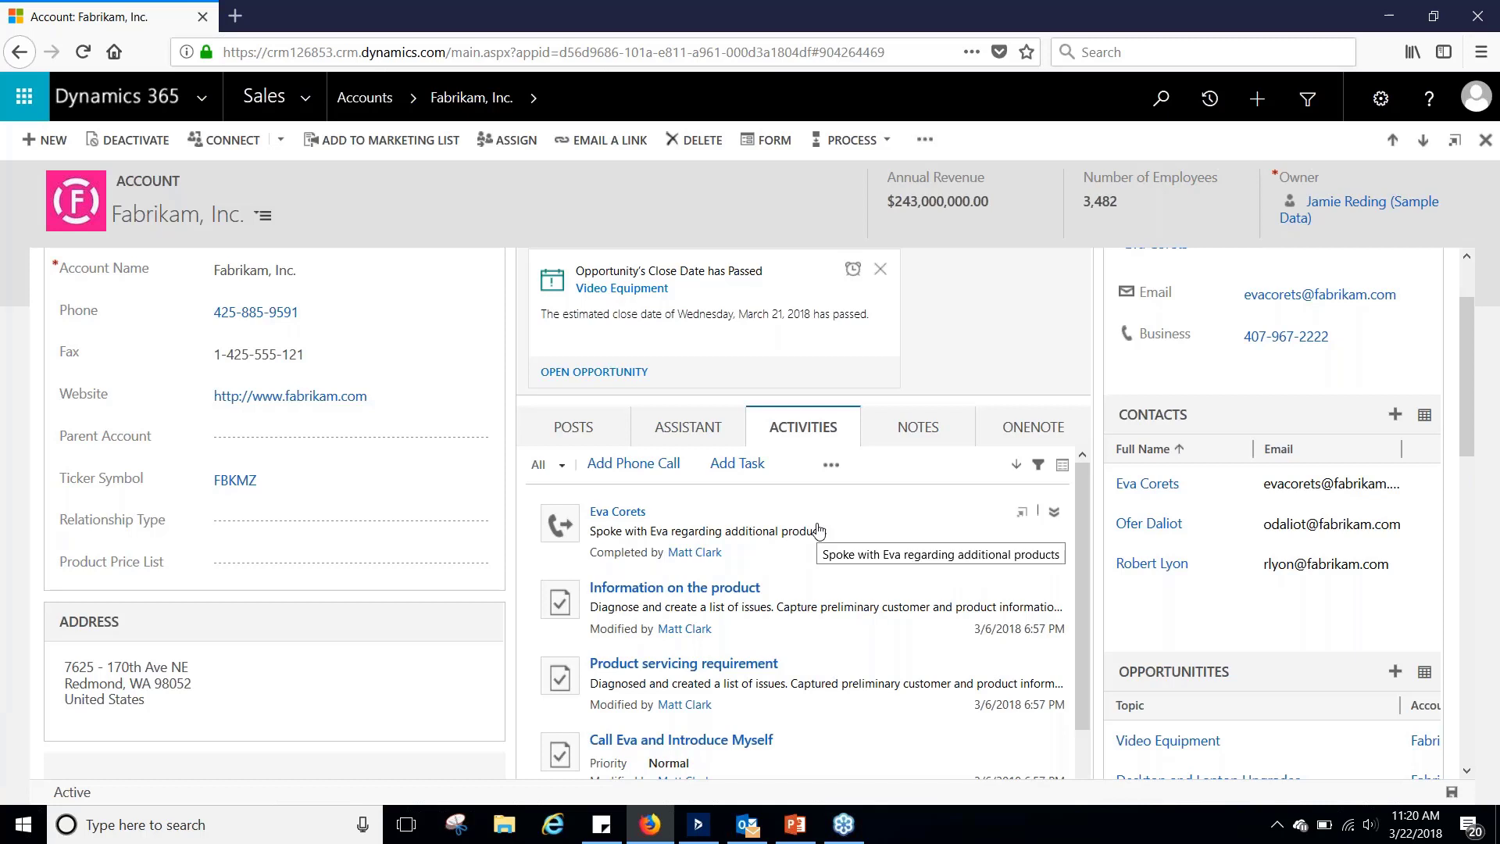
Show the Fabrikam, Inc. account's notes and start a blank note to see its title, text and attachment options.
{"action": "scroll", "coordinate": [898, 476], "scroll_direction": "up", "scroll_amount": 1}
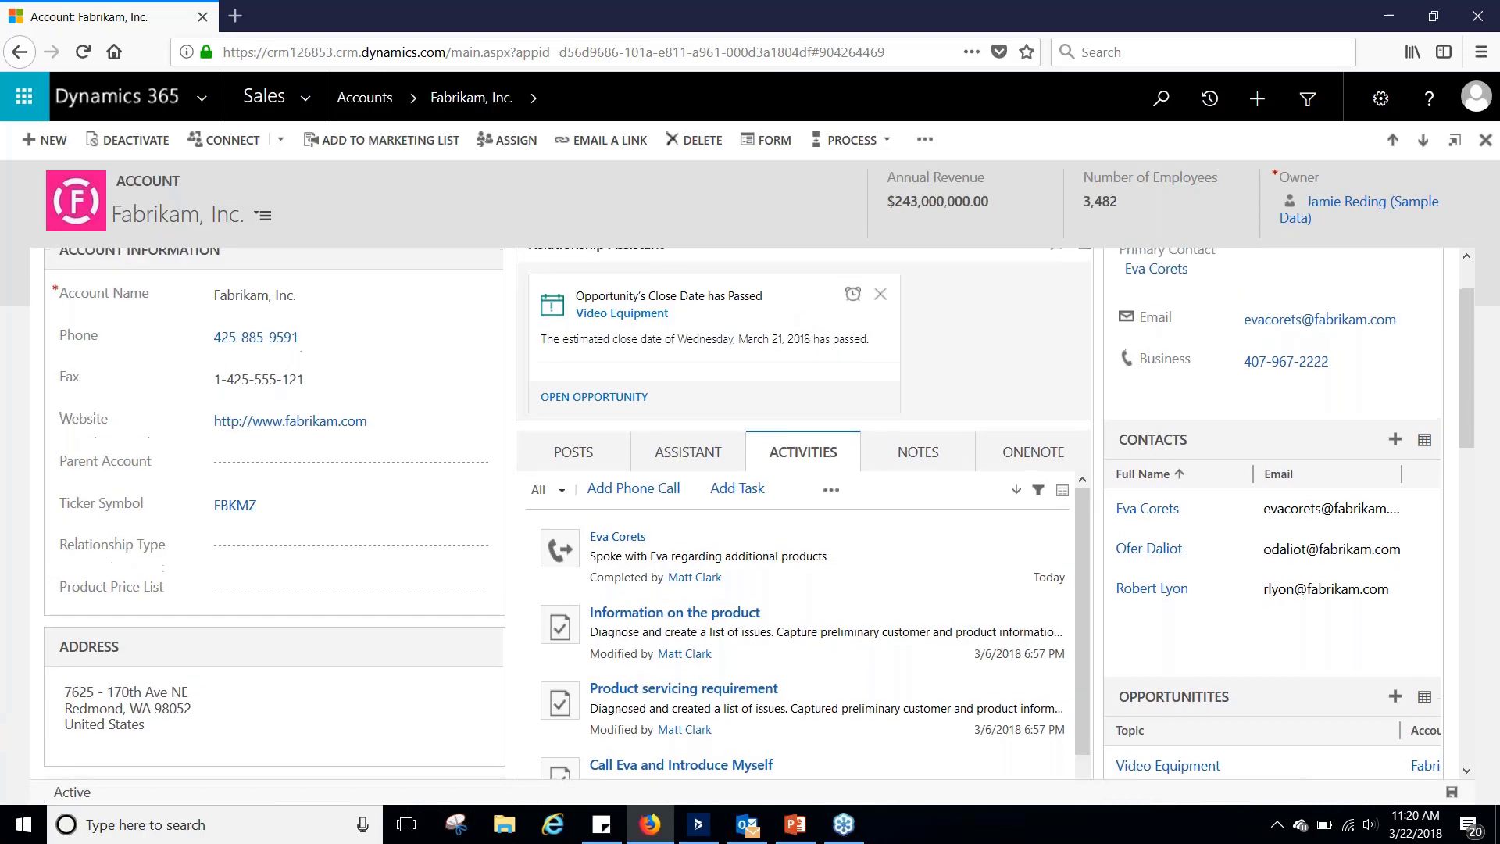
{"action": "left_click", "coordinate": [919, 469]}
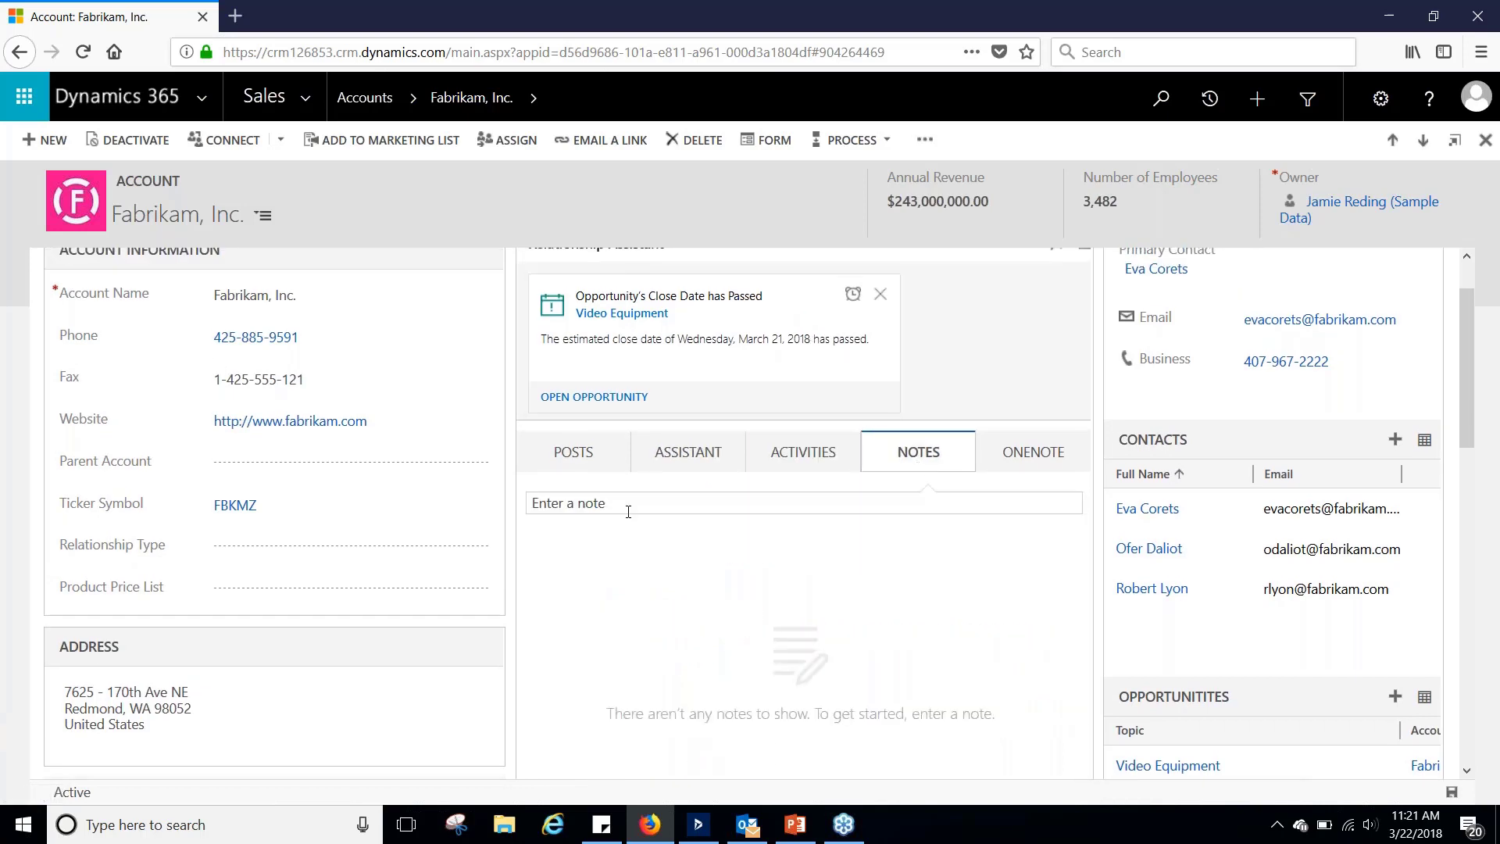
{"action": "left_click", "coordinate": [547, 506]}
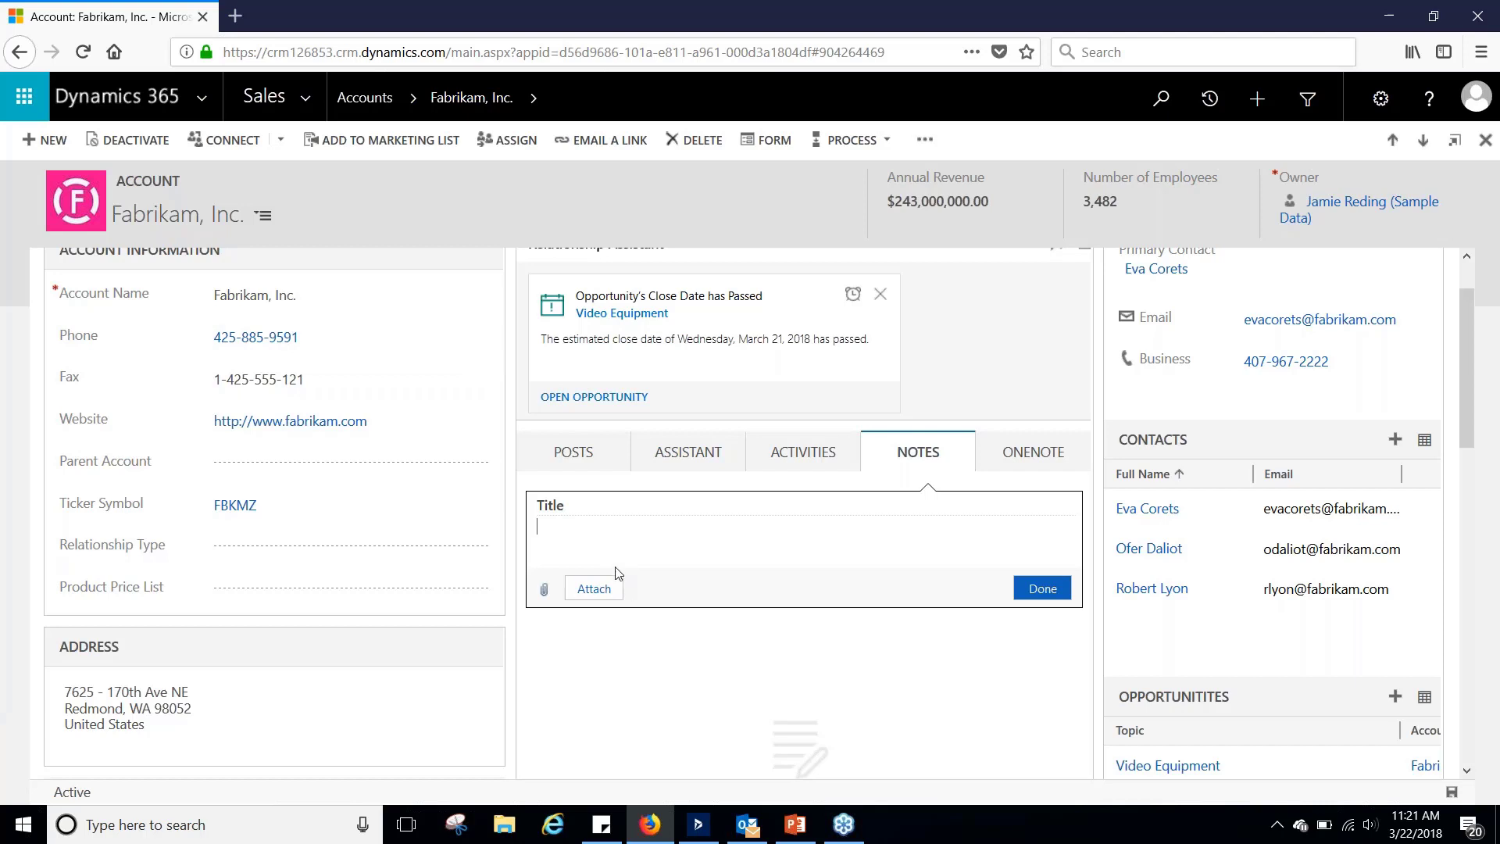
Review the related record types available for the Fabrikam, Inc. account, from Common through Process Sessions.
{"action": "left_click", "coordinate": [536, 95]}
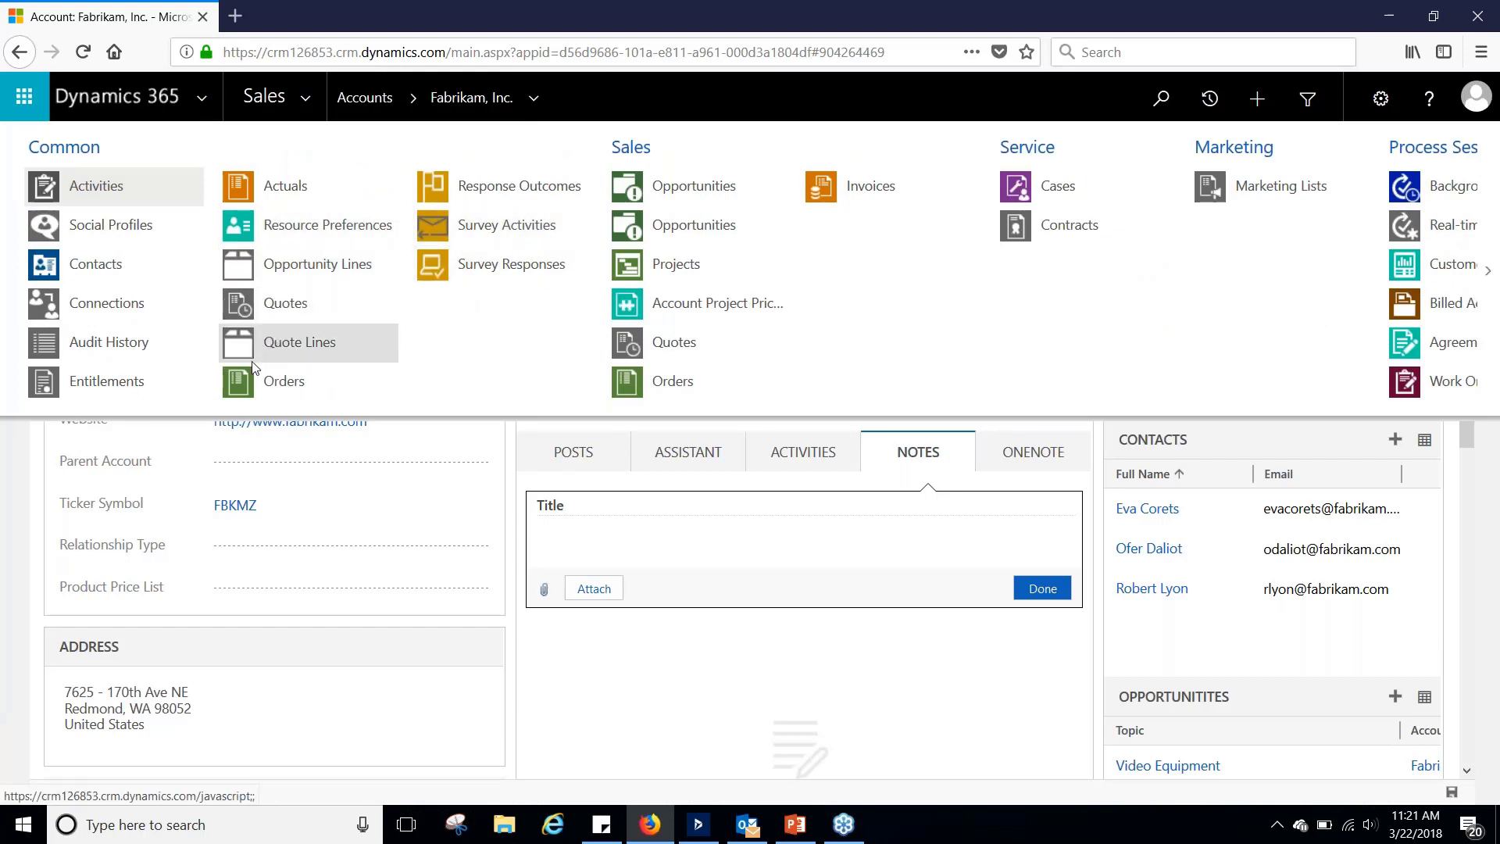
{"action": "scroll", "coordinate": [234, 371], "scroll_direction": "right", "scroll_amount": 10}
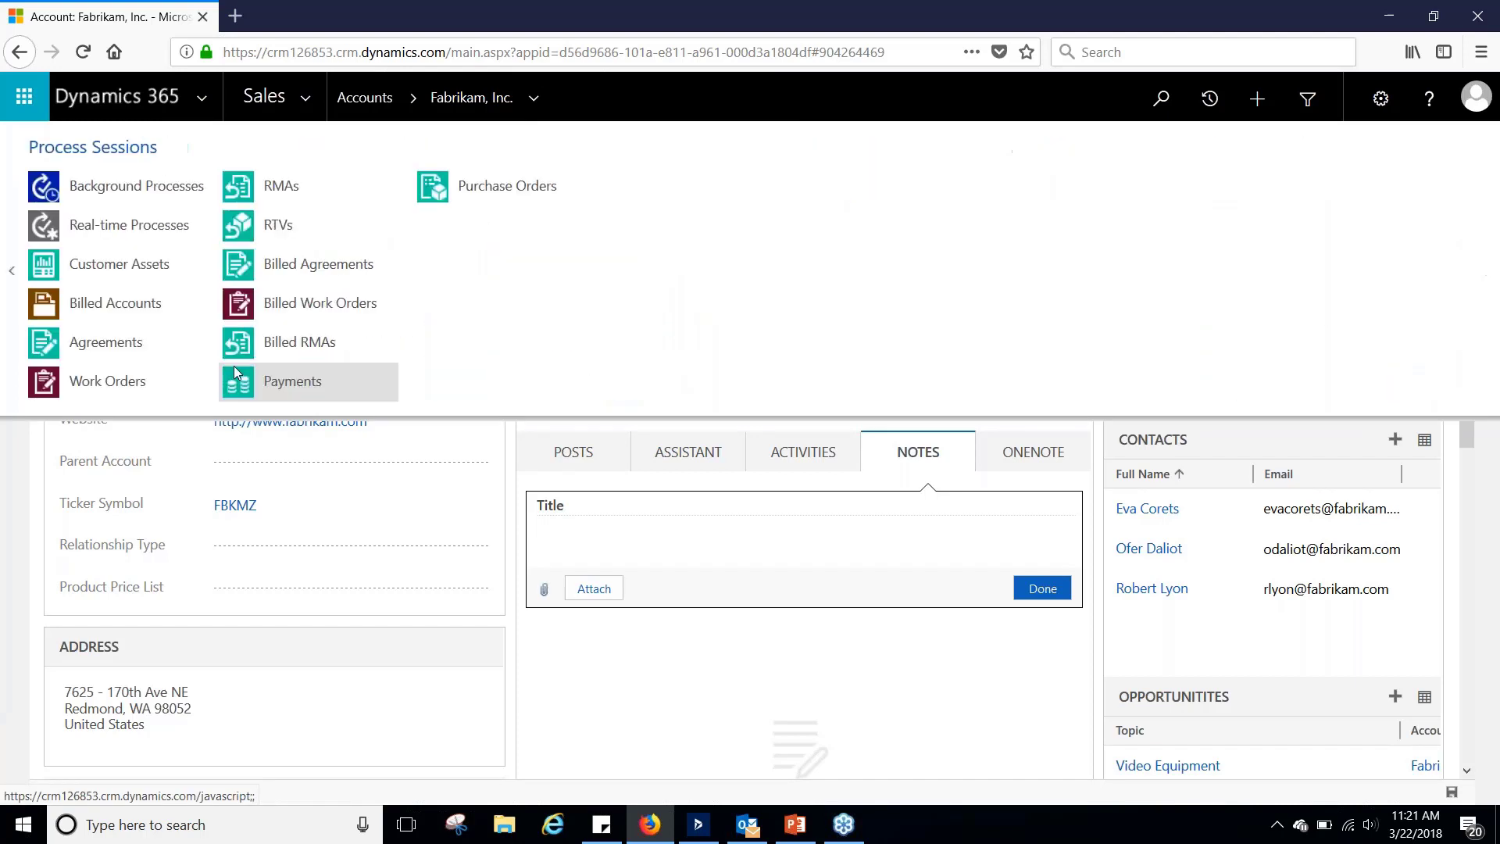
{"action": "scroll", "coordinate": [234, 371], "scroll_direction": "left", "scroll_amount": 10}
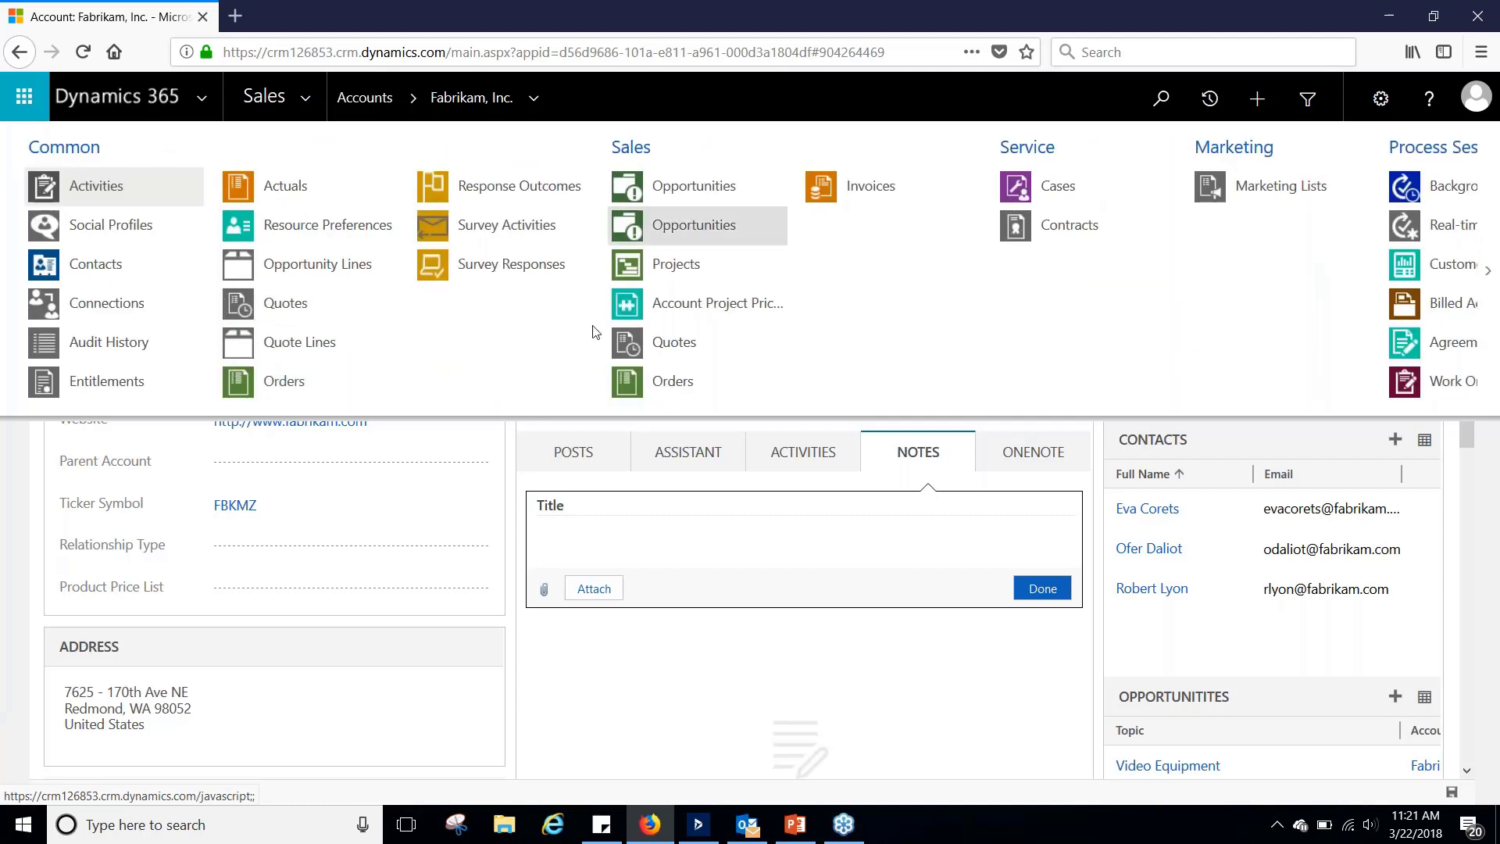
{"action": "left_click", "coordinate": [574, 672]}
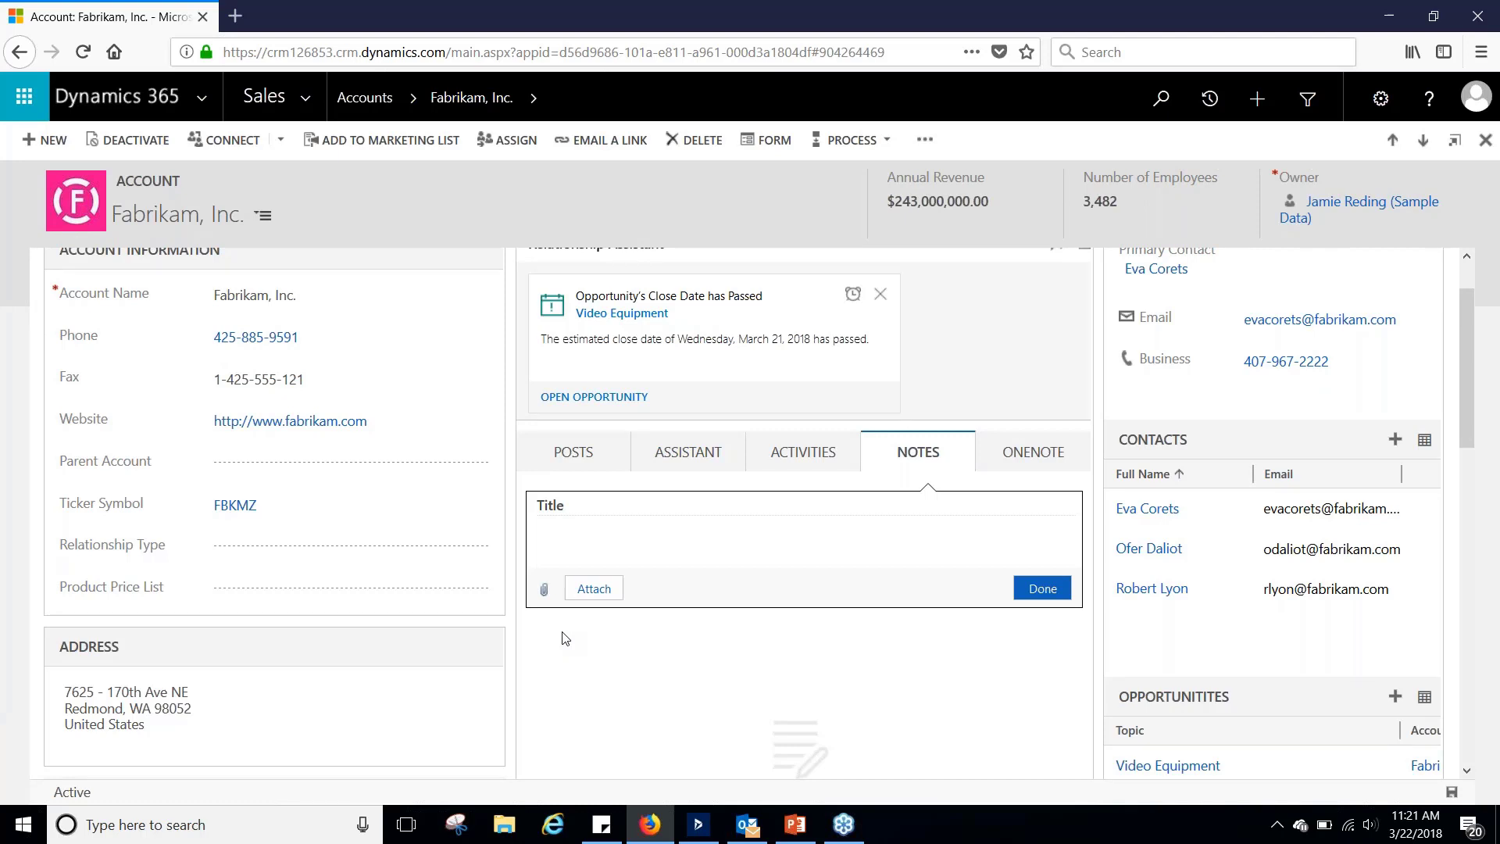
Examine the account's primary contact with its e-mail and business phone, and the list of associated contacts.
{"action": "scroll", "coordinate": [570, 479], "scroll_direction": "up", "scroll_amount": 2}
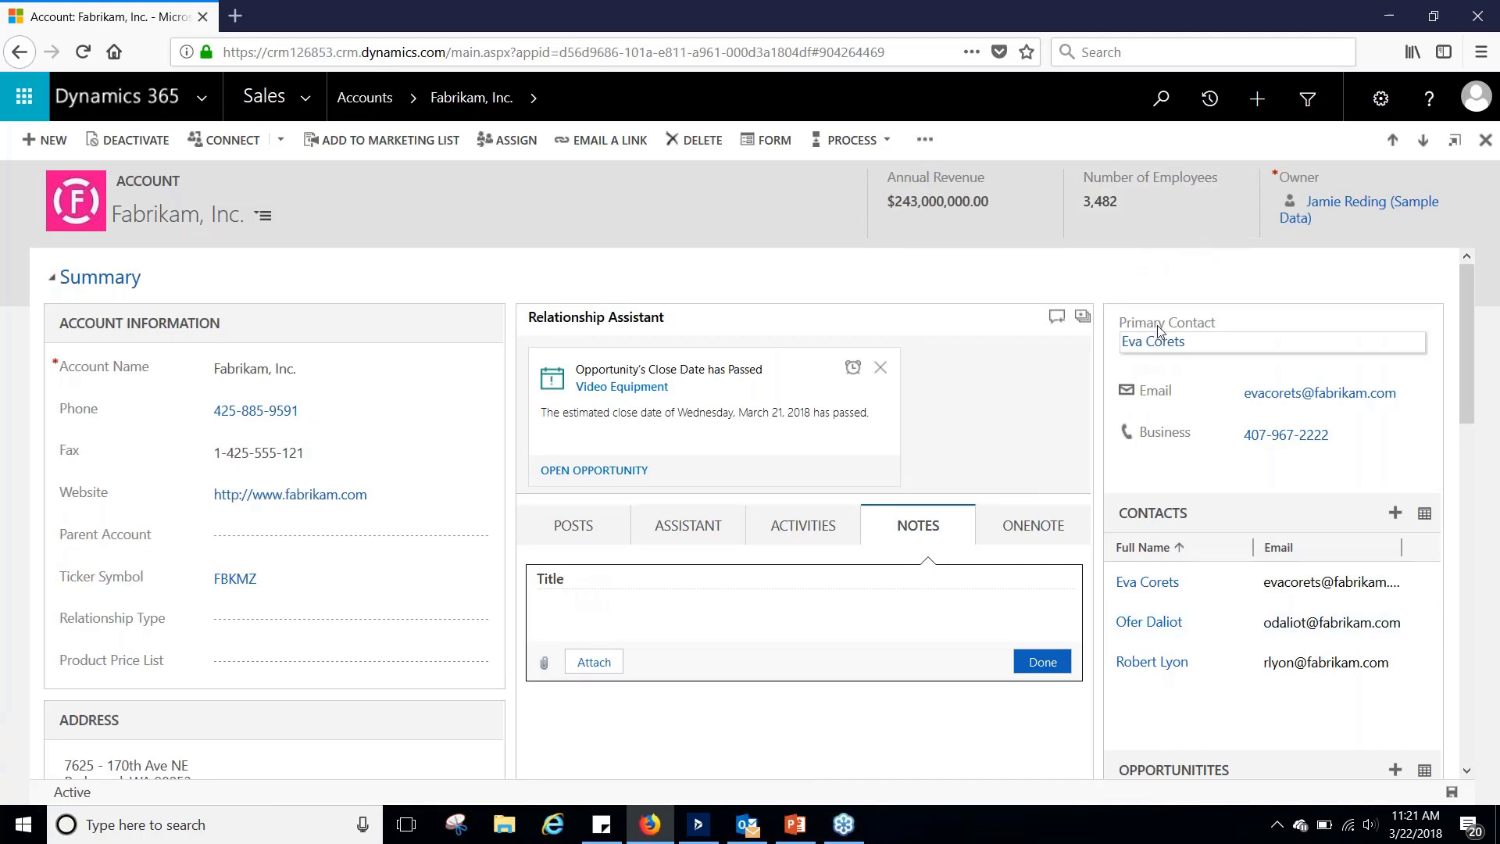
{"action": "scroll", "coordinate": [1332, 325], "scroll_direction": "down", "scroll_amount": 2}
{"action": "scroll", "coordinate": [1331, 325], "scroll_direction": "up", "scroll_amount": 2}
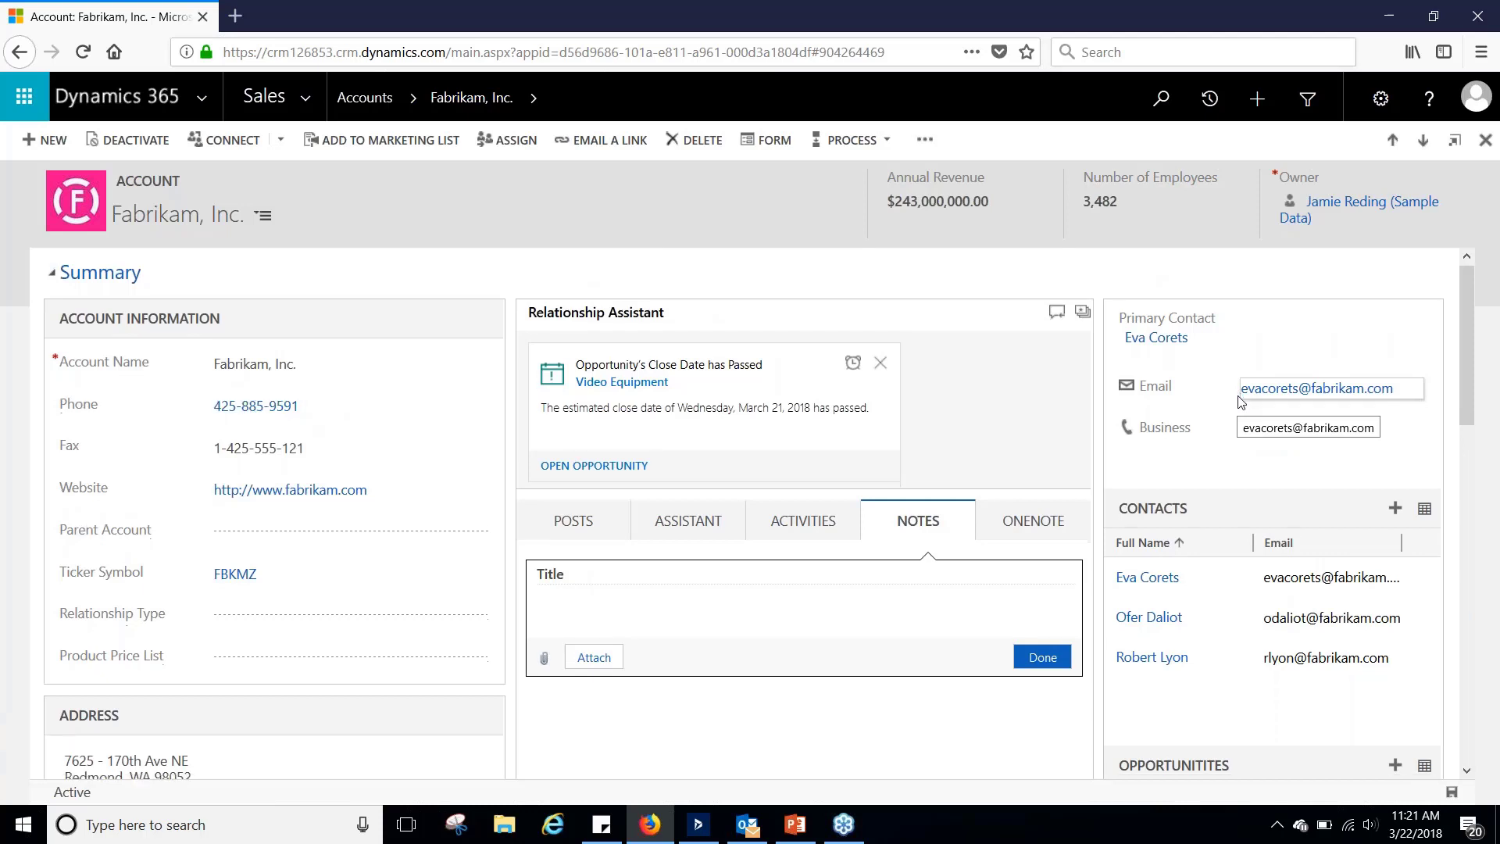
{"action": "scroll", "coordinate": [1267, 478], "scroll_direction": "down", "scroll_amount": 1}
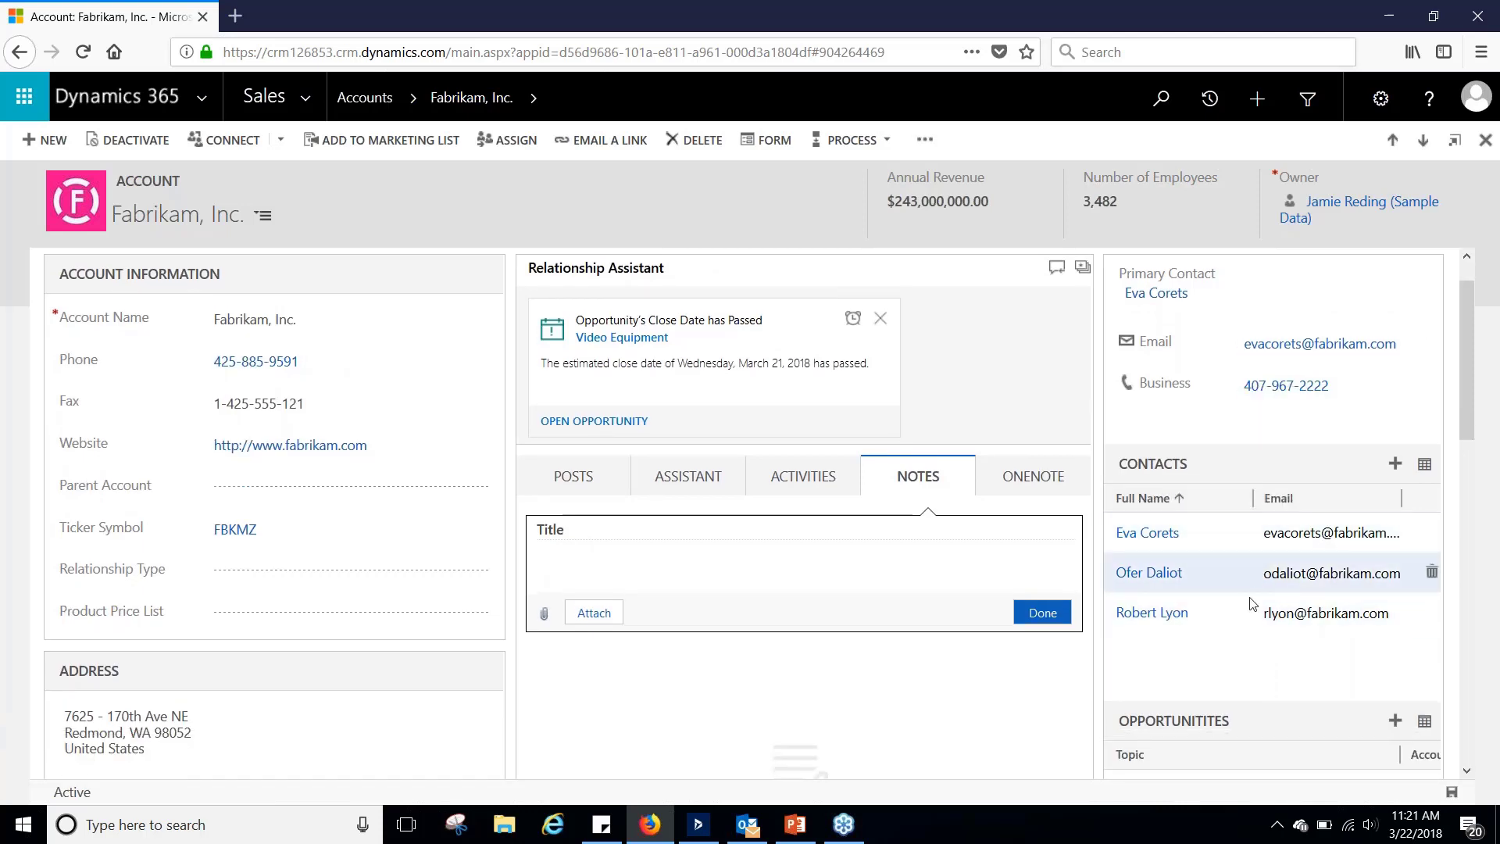
{"action": "scroll", "coordinate": [1248, 595], "scroll_direction": "up", "scroll_amount": 1}
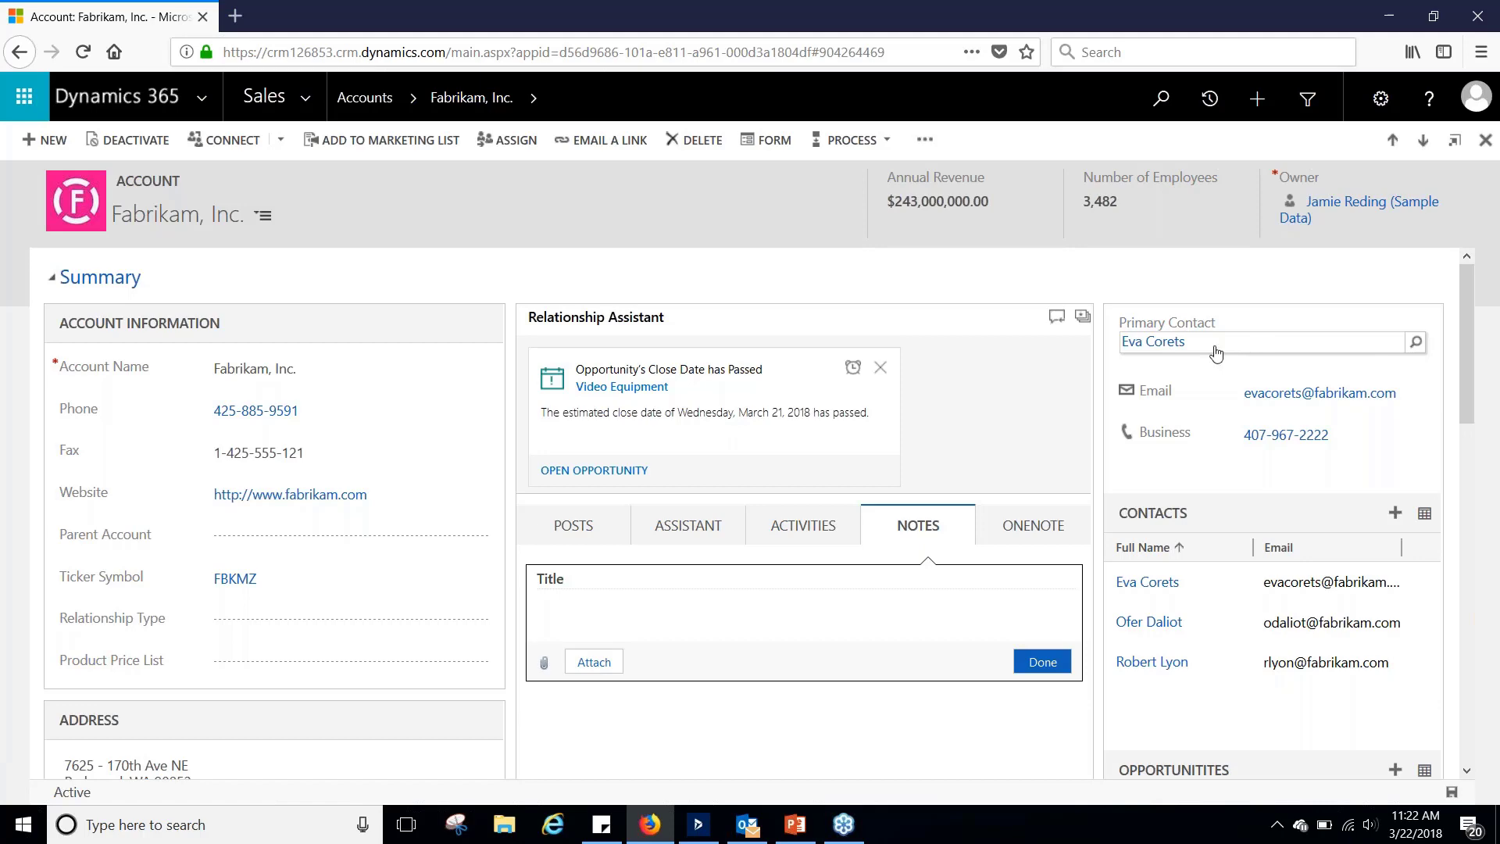
{"action": "scroll", "coordinate": [1217, 353], "scroll_direction": "down", "scroll_amount": 1}
Examine the account's opportunities, cases and the Details section with company profile, contact preferences, billing and shipping.
{"action": "scroll", "coordinate": [1216, 354], "scroll_direction": "down", "scroll_amount": 5}
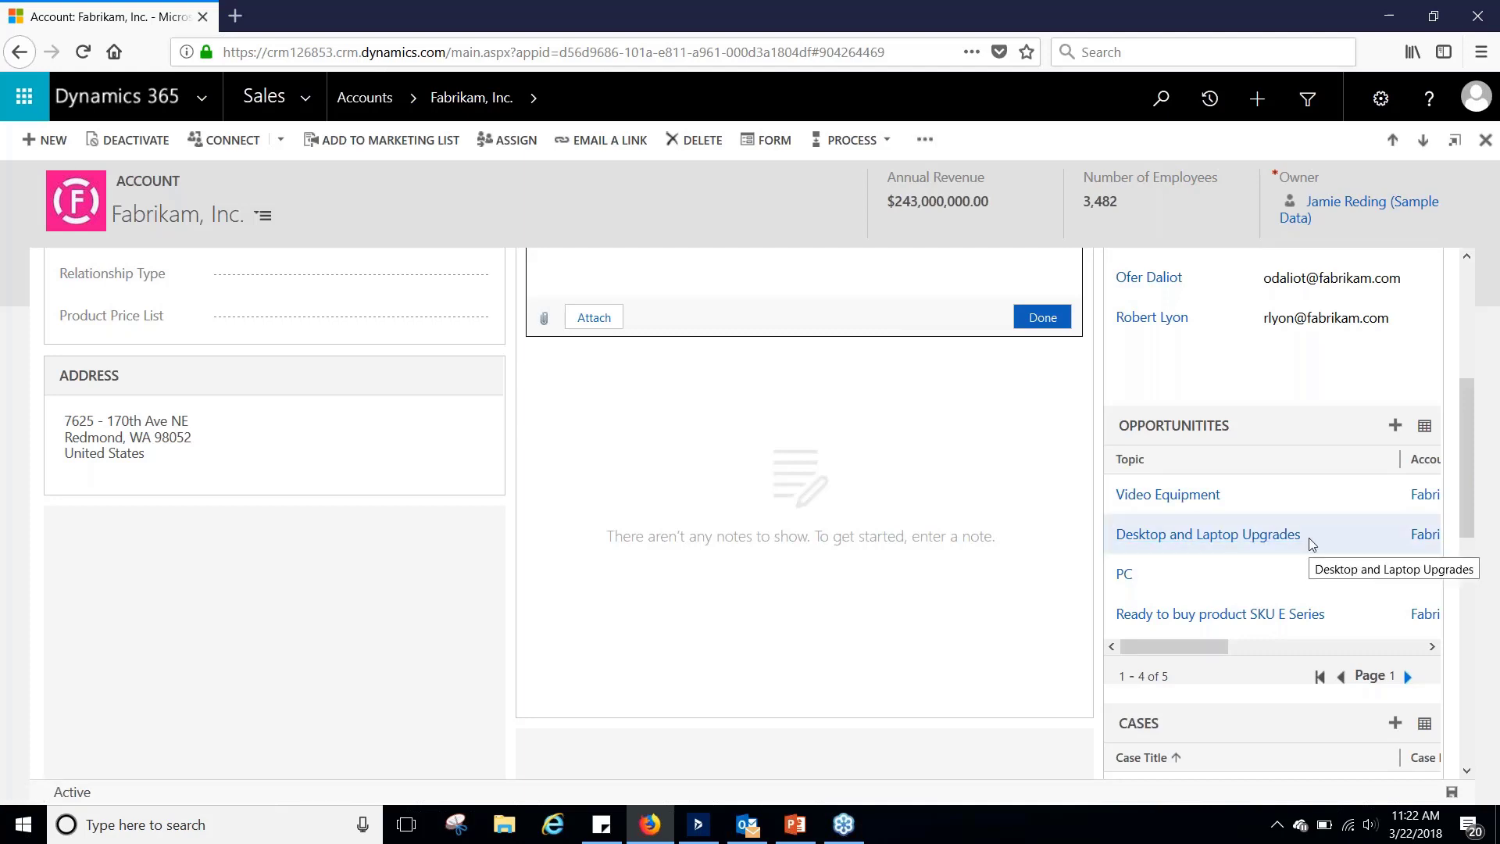
{"action": "scroll", "coordinate": [1310, 538], "scroll_direction": "down", "scroll_amount": 1}
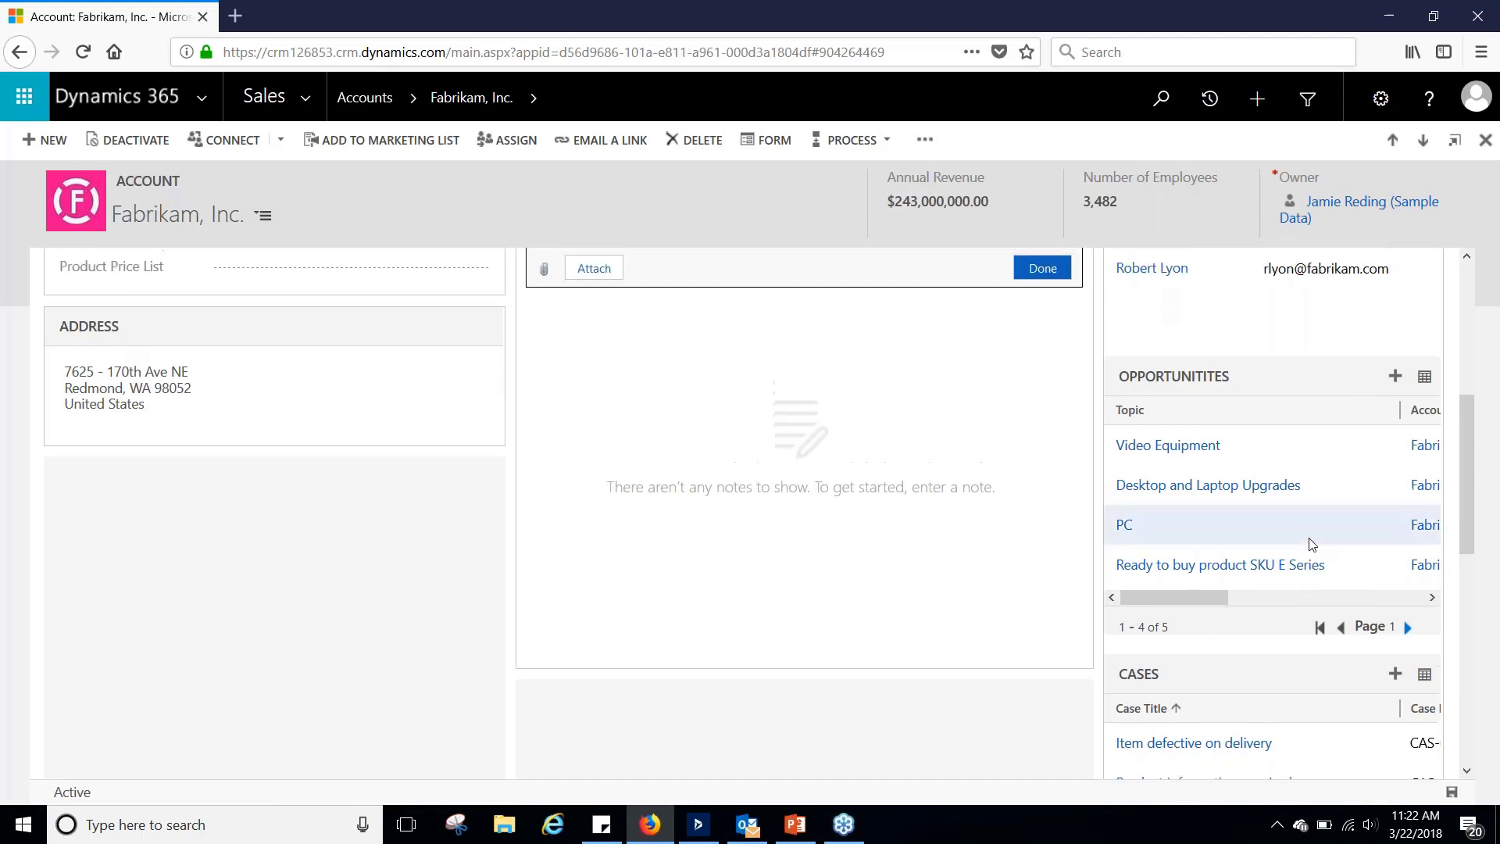
{"action": "scroll", "coordinate": [1312, 544], "scroll_direction": "down", "scroll_amount": 5}
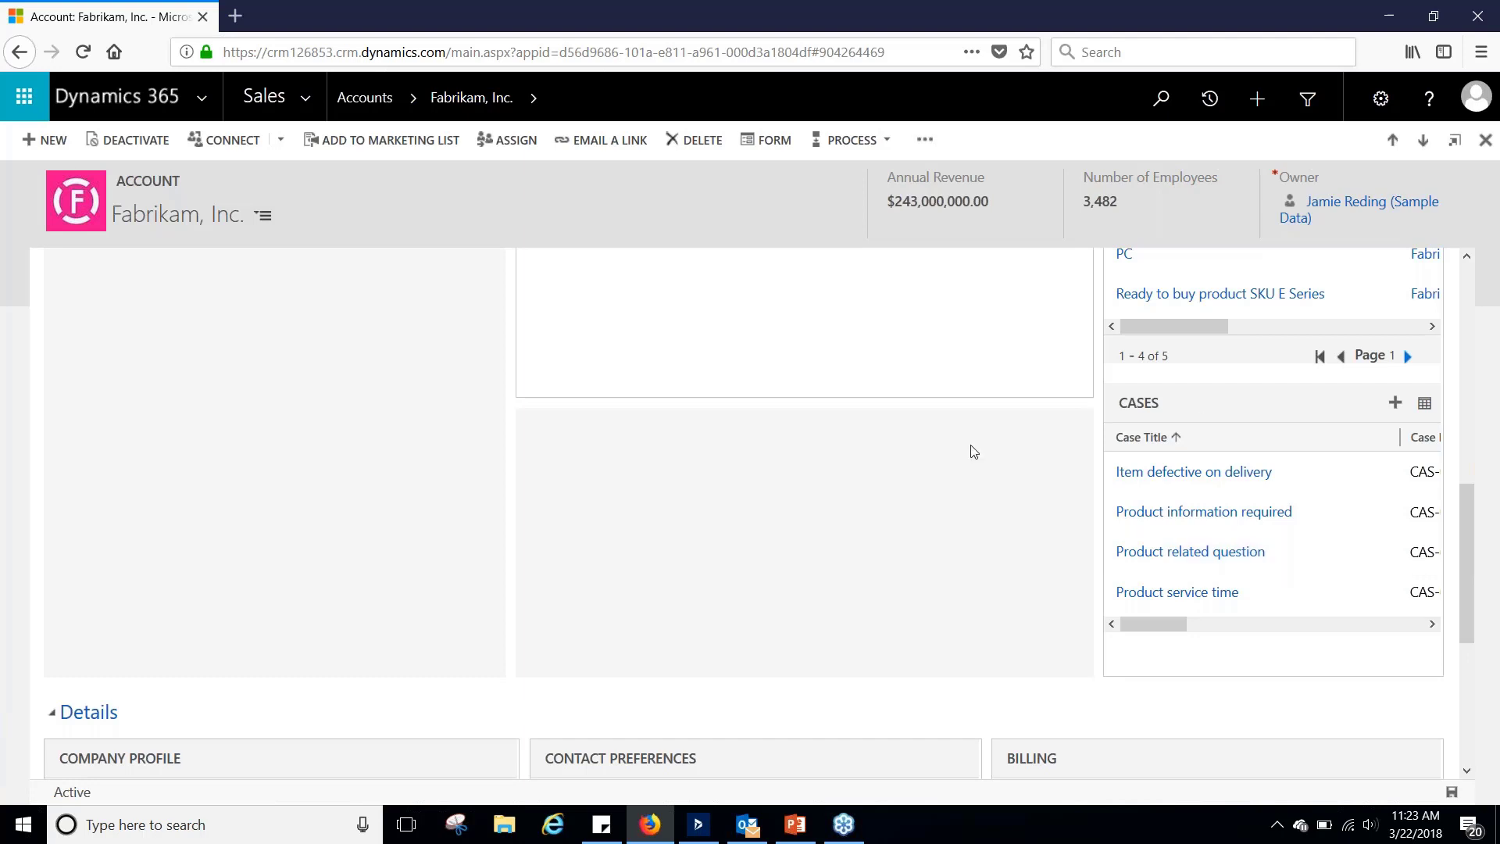
{"action": "scroll", "coordinate": [912, 489], "scroll_direction": "down", "scroll_amount": 4}
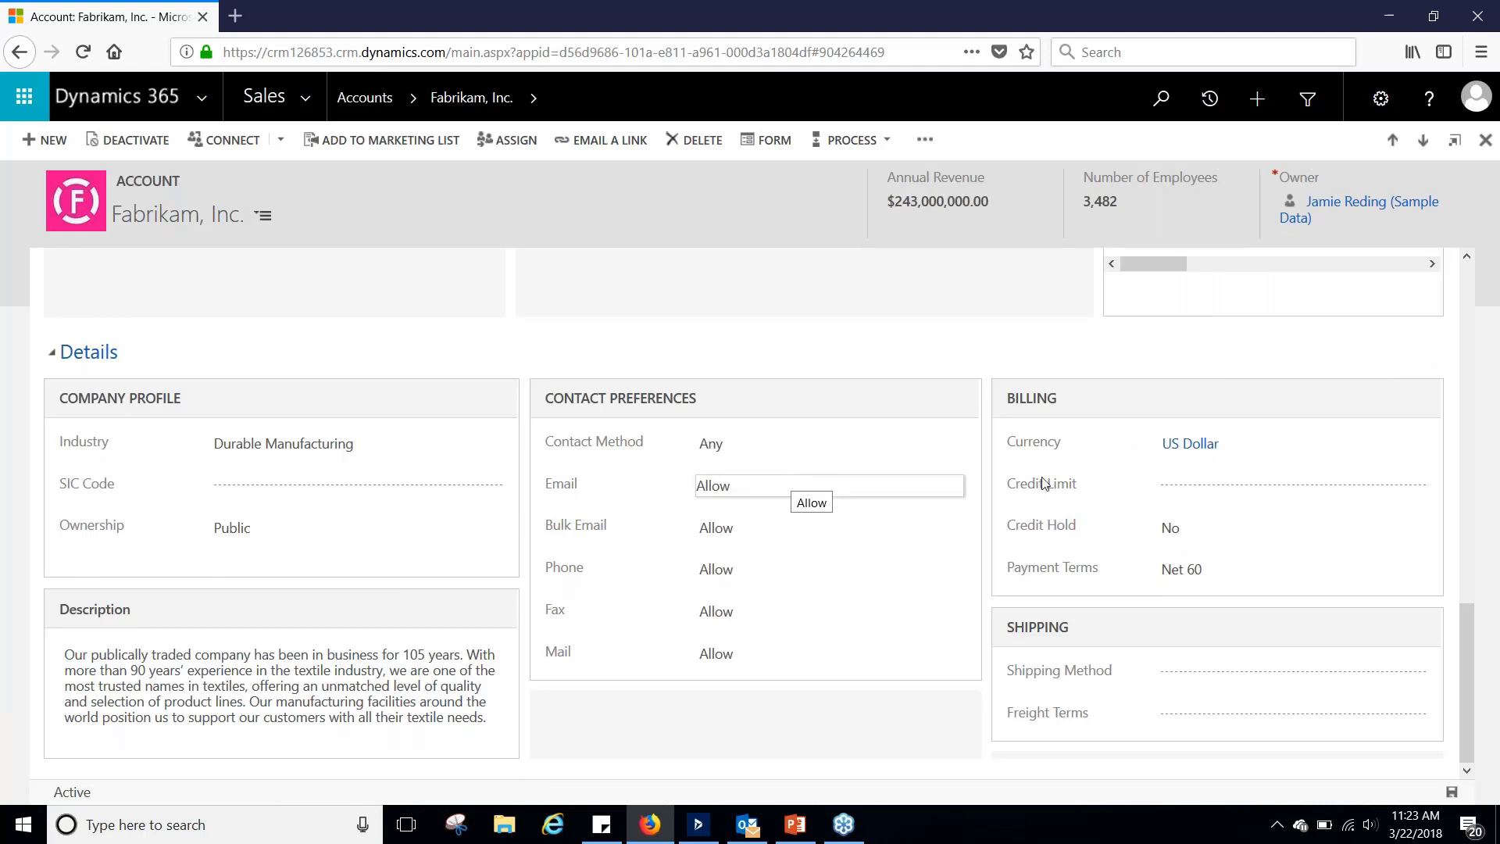
Quick-create a contact for the Fabrikam, Inc. account with the contact's first and last name and the job title Buyer, and save it.
{"action": "scroll", "coordinate": [1039, 477], "scroll_direction": "up", "scroll_amount": 15}
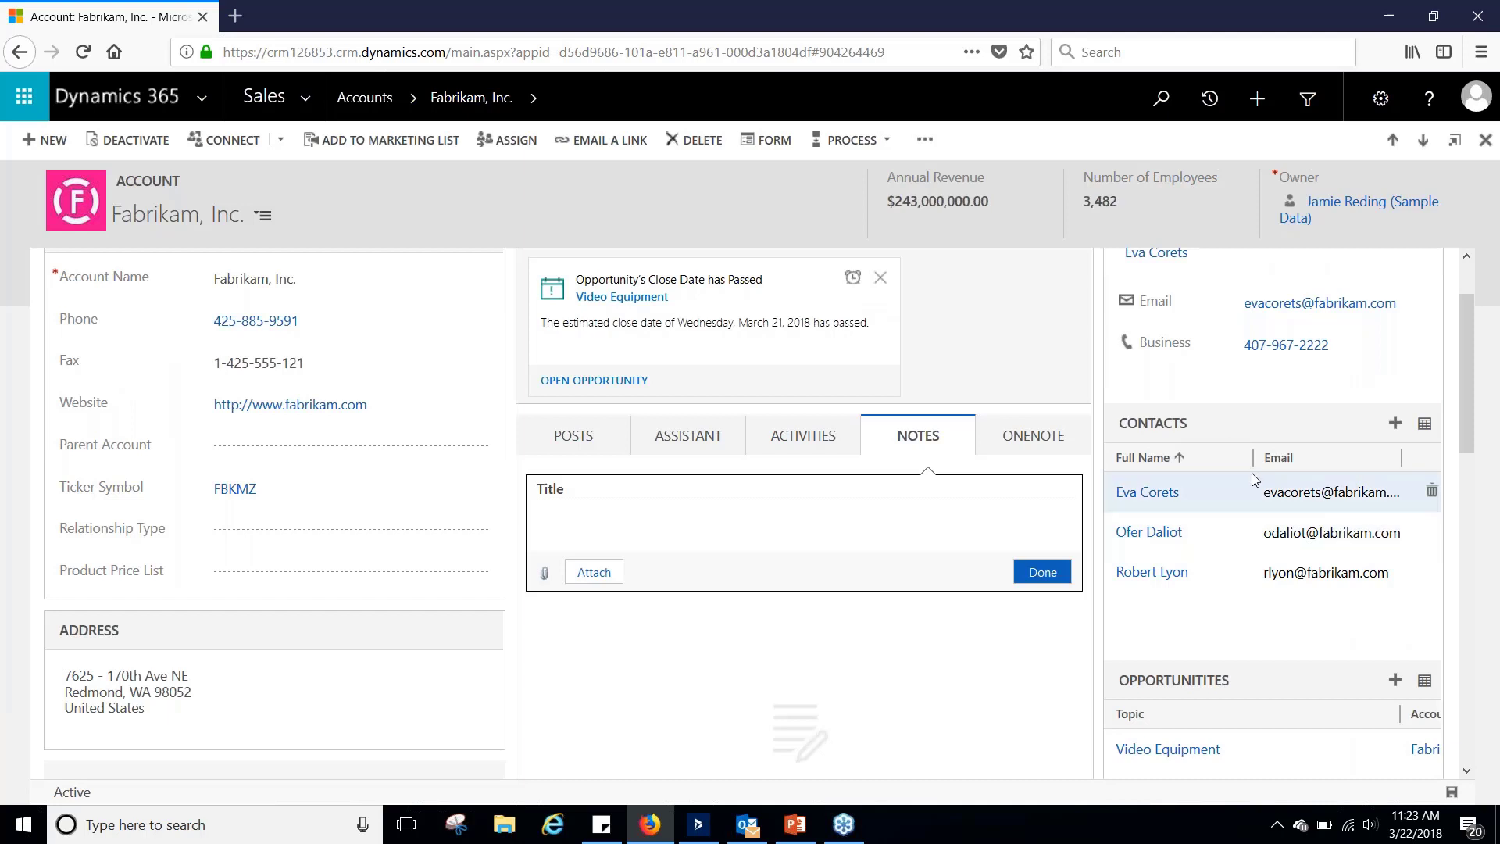
{"action": "left_click", "coordinate": [1395, 424]}
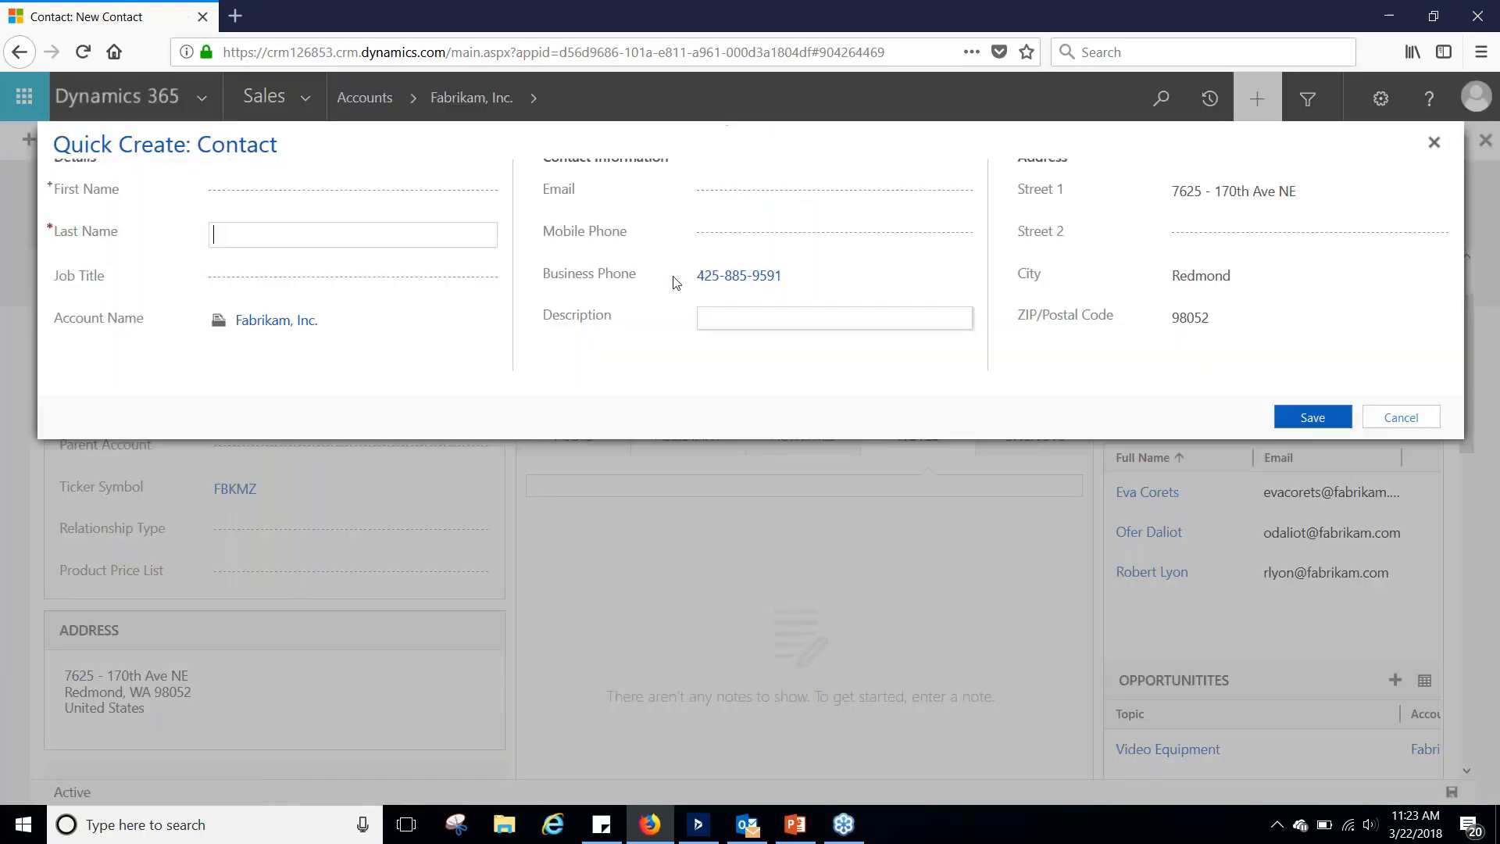
{"action": "left_click", "coordinate": [353, 232]}
{"action": "type", "text": "Tom"}
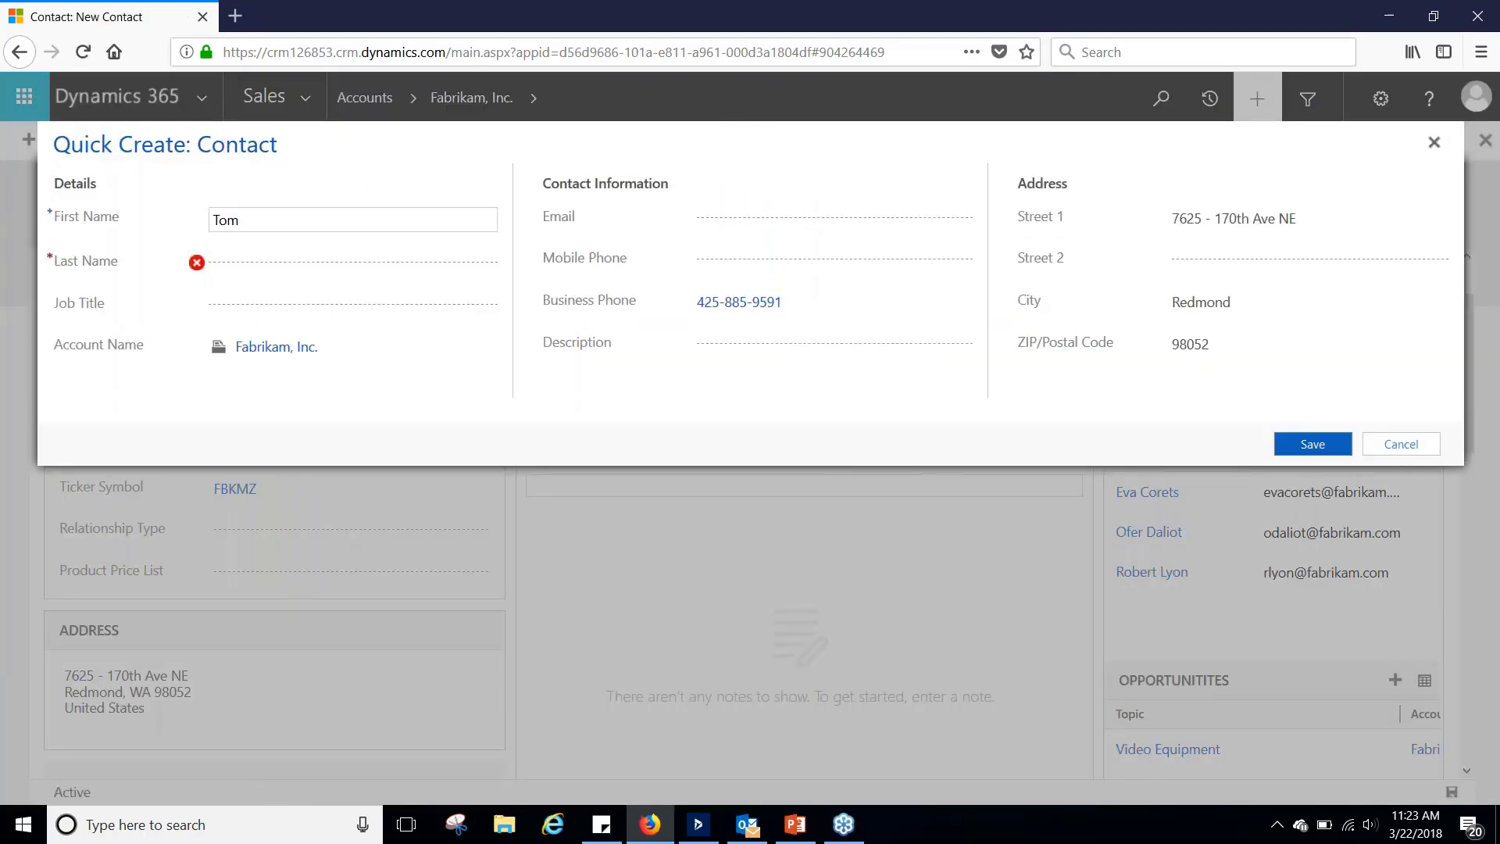
{"action": "key", "text": "Tab"}
{"action": "type", "text": "Phillips"}
{"action": "key", "text": "Tab"}
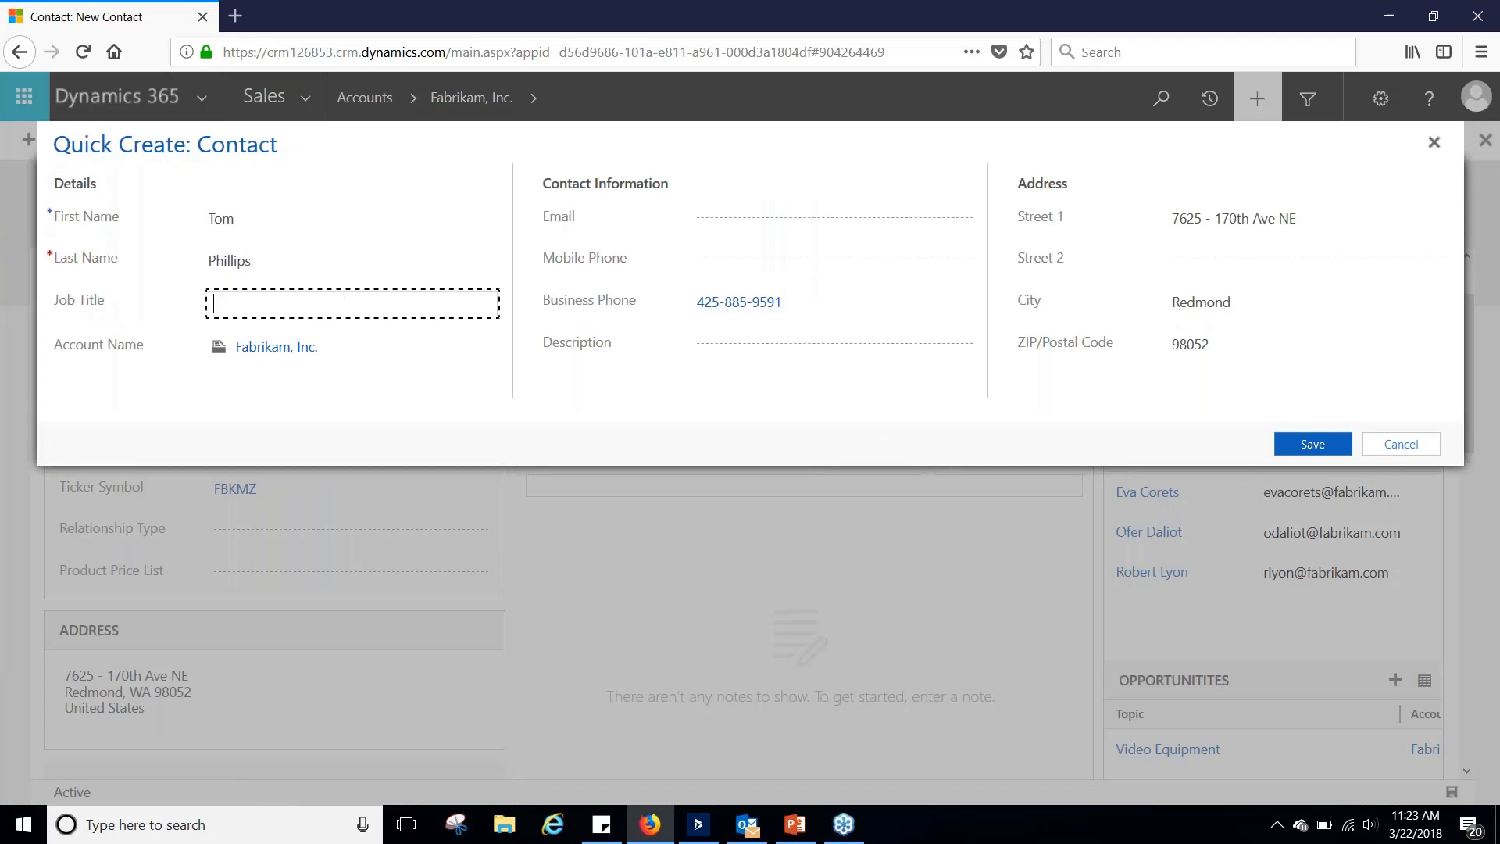
{"action": "type", "text": "Buyer"}
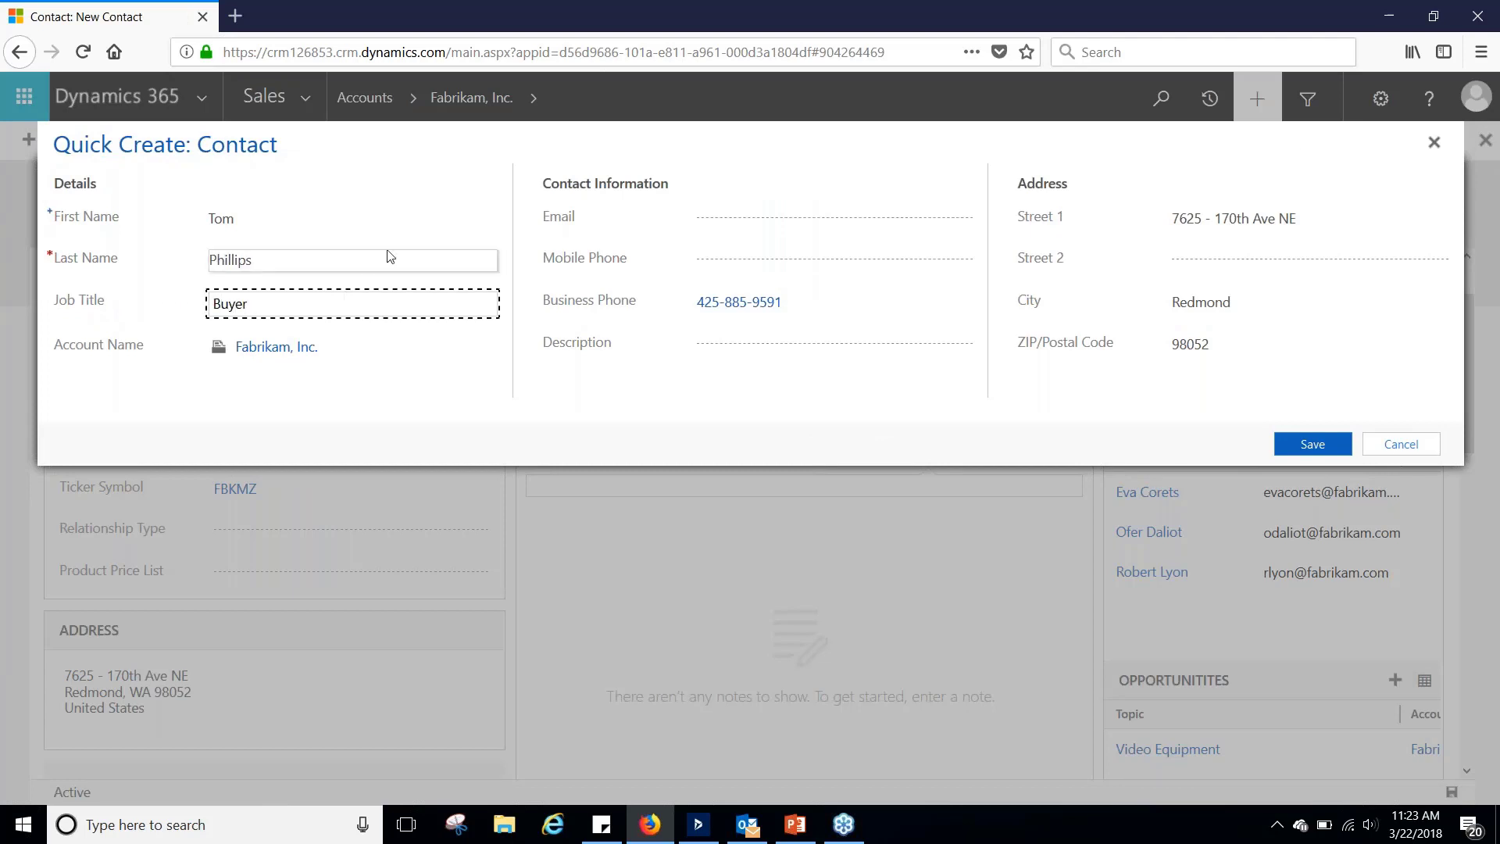
{"action": "left_click", "coordinate": [1312, 444]}
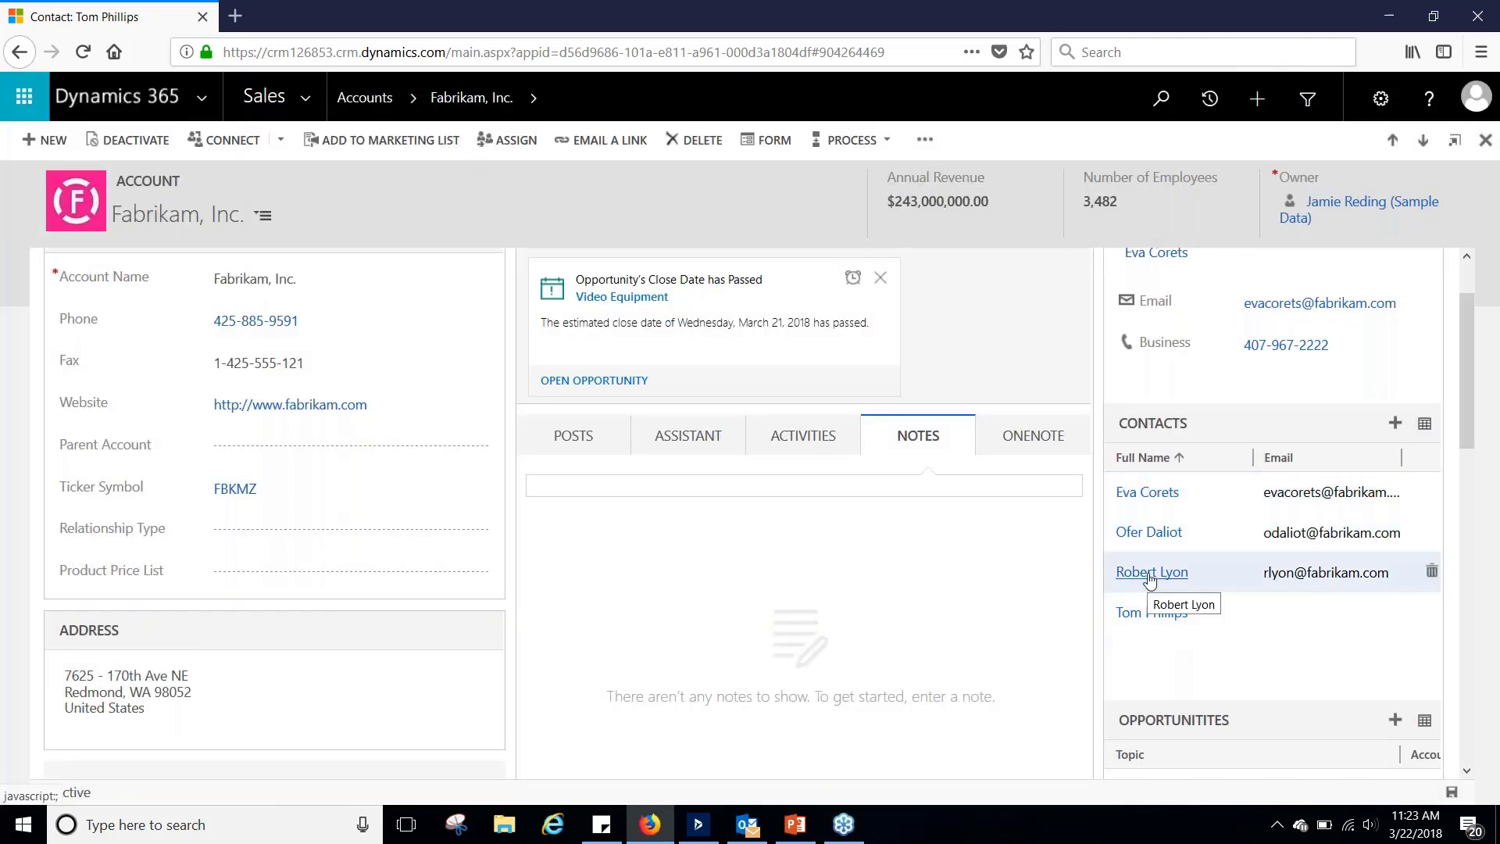
Go to the sales leads and open the Tailspin Toys Director of Sales lead from My Open Leads.
{"action": "scroll", "coordinate": [1189, 527], "scroll_direction": "up", "scroll_amount": 1}
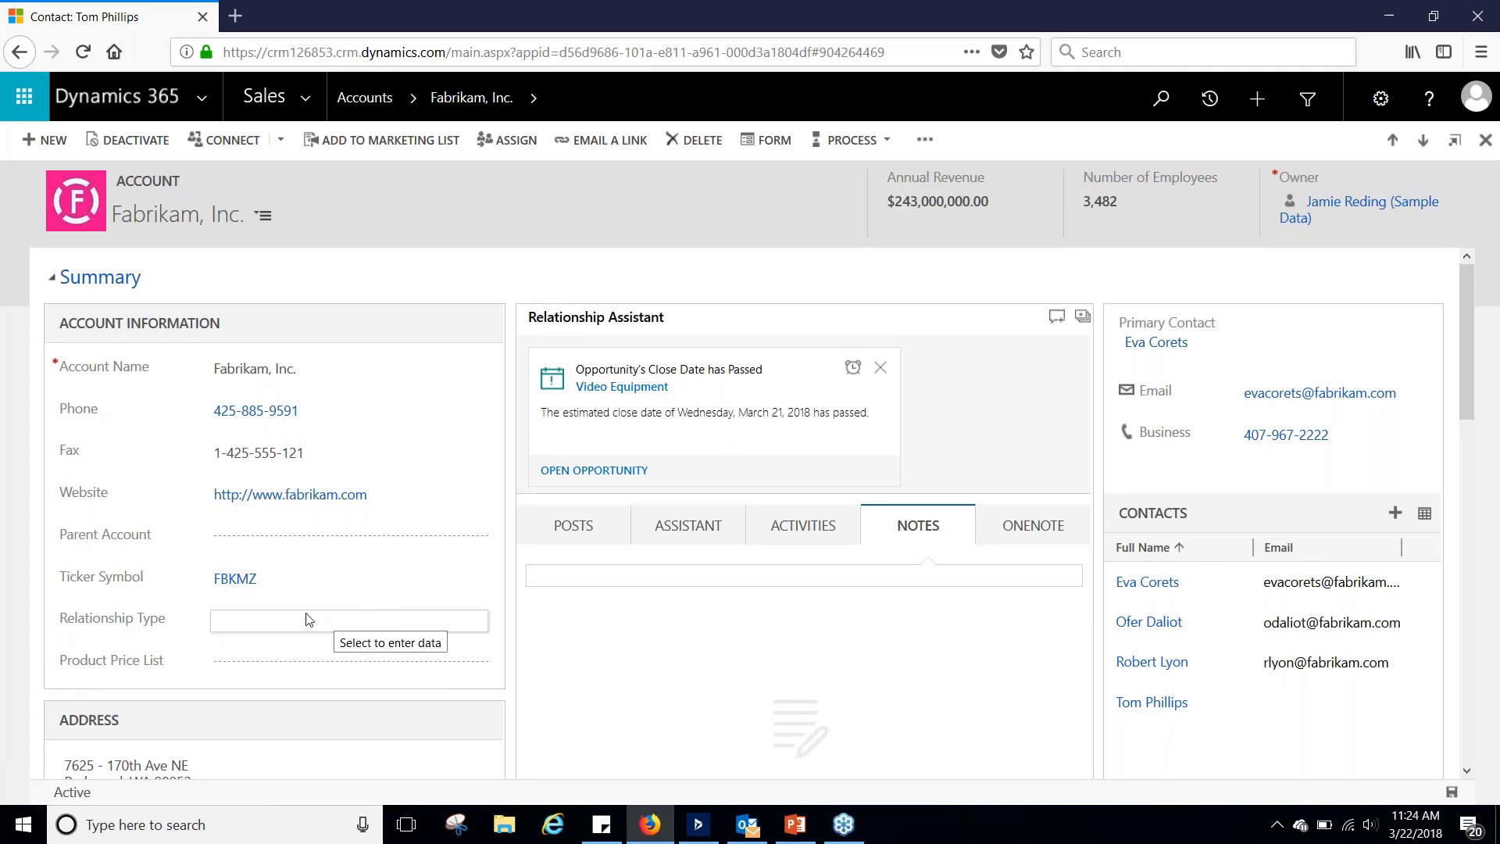
{"action": "left_click", "coordinate": [316, 95]}
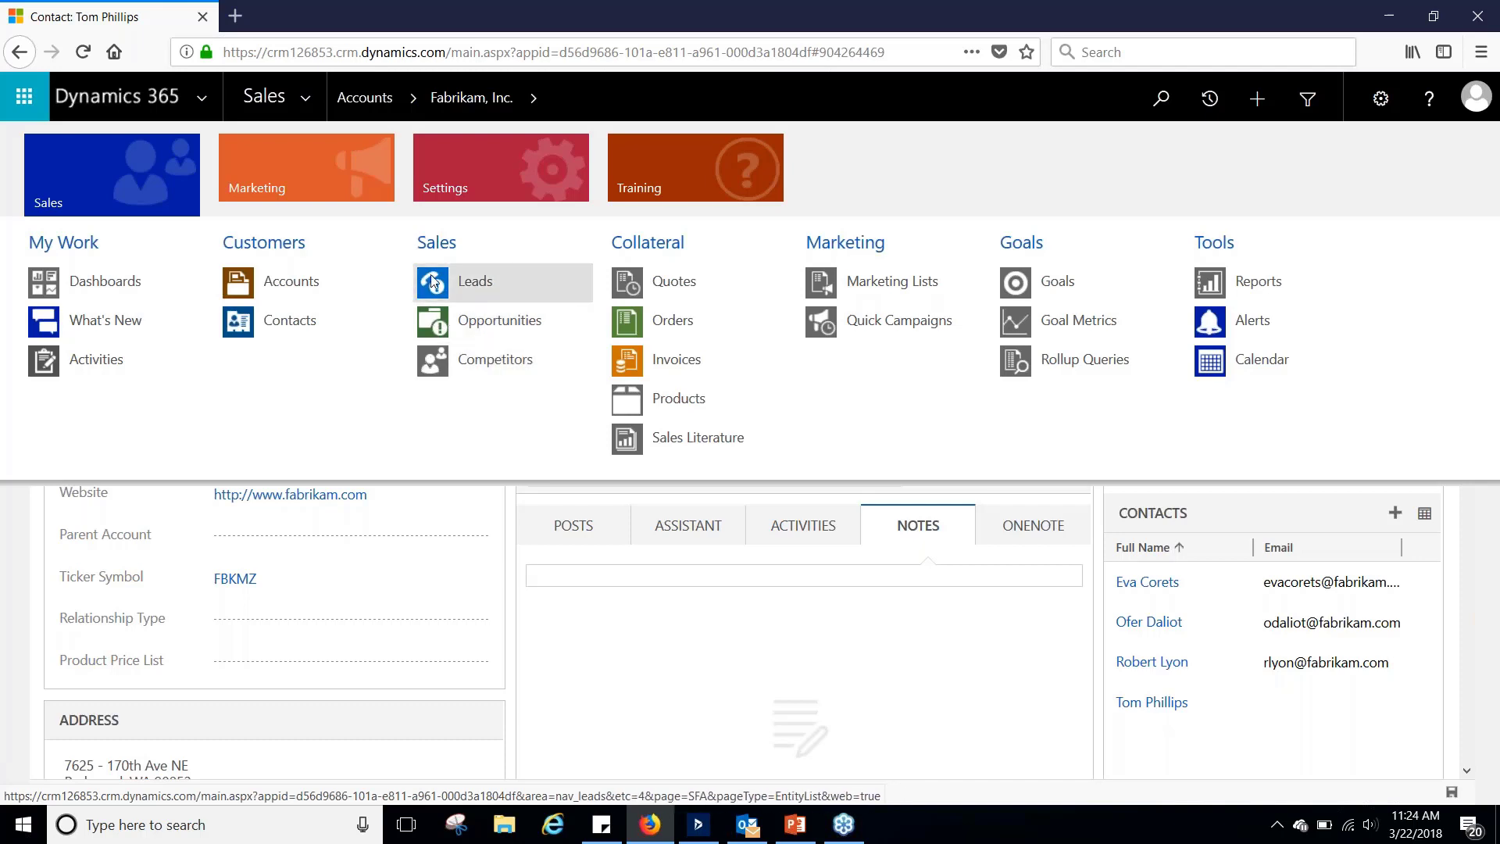
{"action": "left_click", "coordinate": [490, 288]}
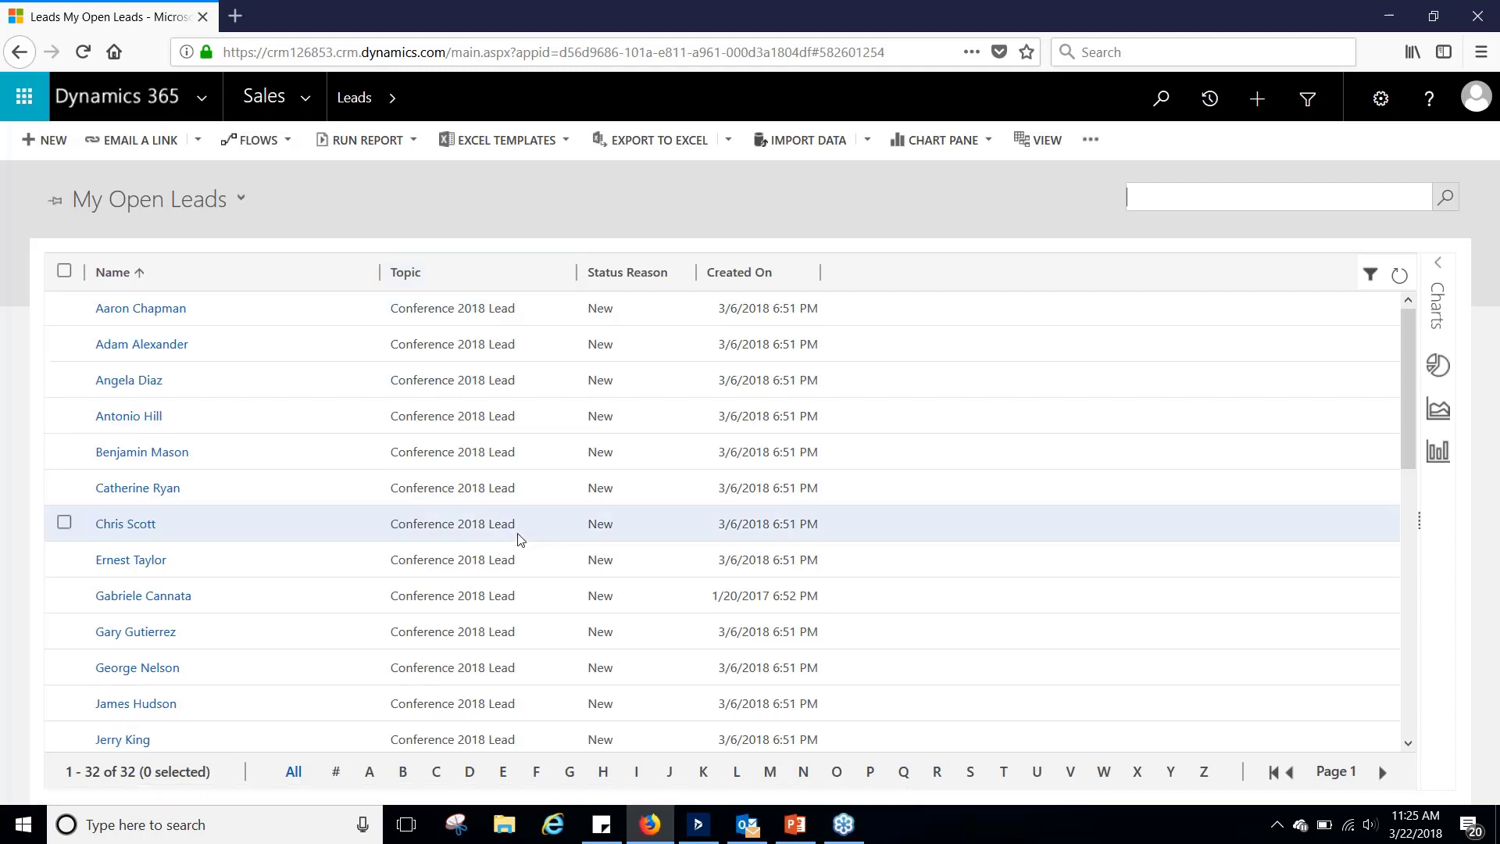
{"action": "scroll", "coordinate": [94, 489], "scroll_direction": "down", "scroll_amount": 4}
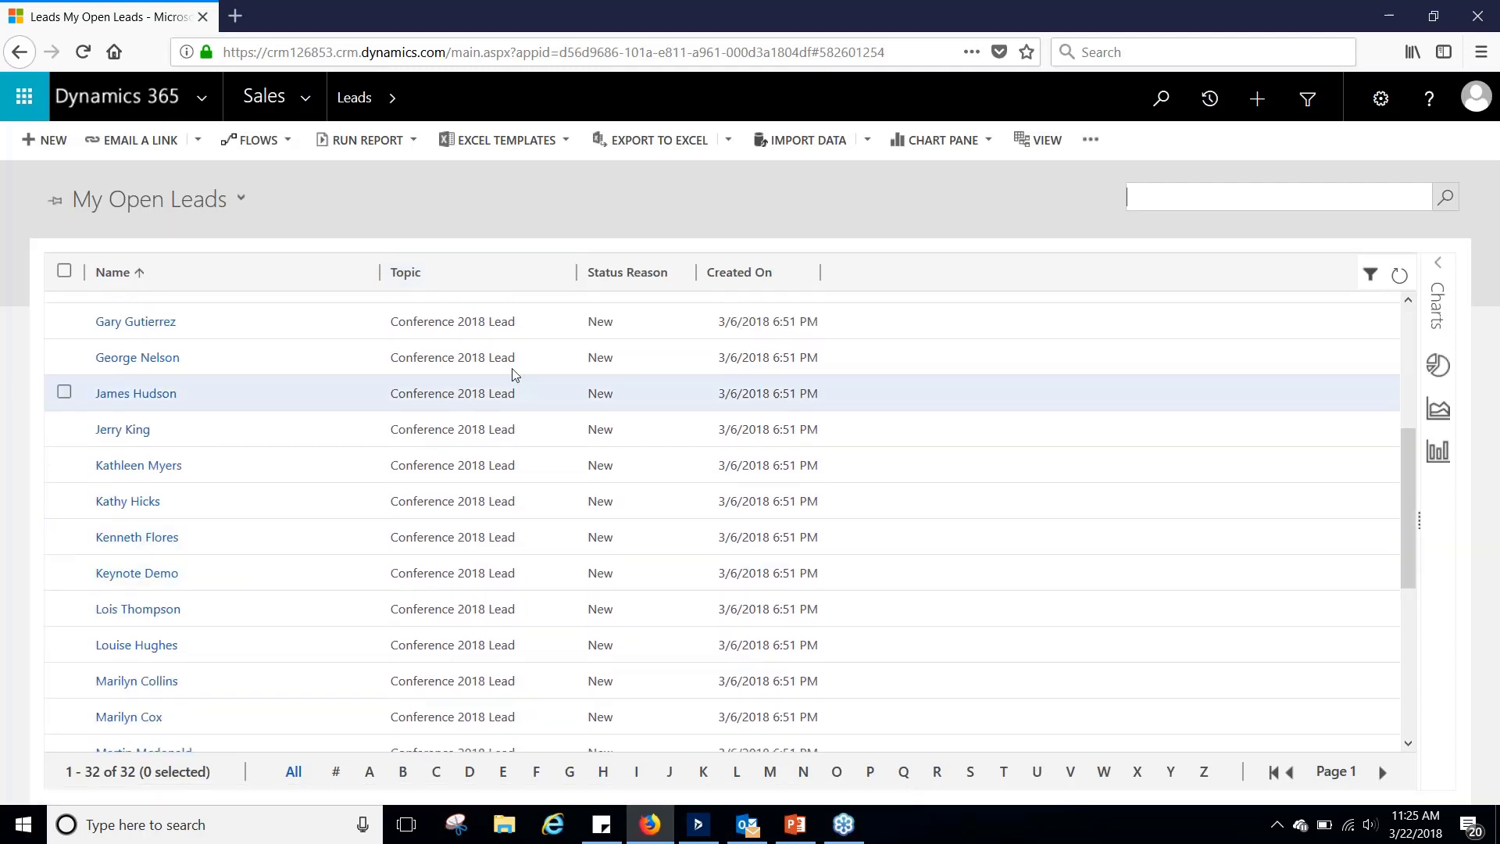
{"action": "double_click", "coordinate": [207, 552]}
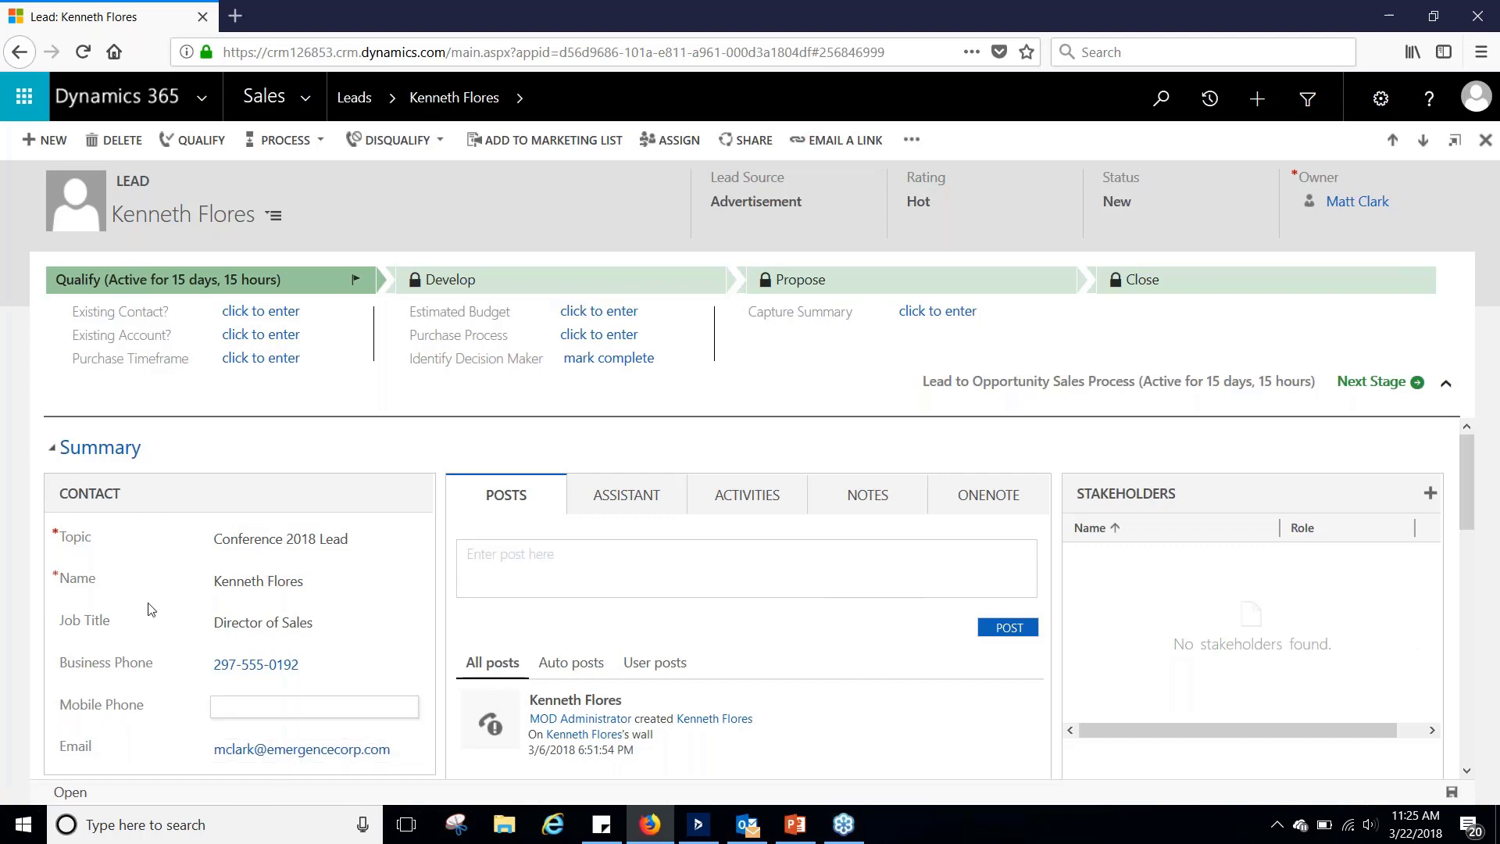
Examine the lead's process stages, contact and company details, name fields, posts, stakeholders and competitors.
{"action": "scroll", "coordinate": [145, 594], "scroll_direction": "down", "scroll_amount": 1}
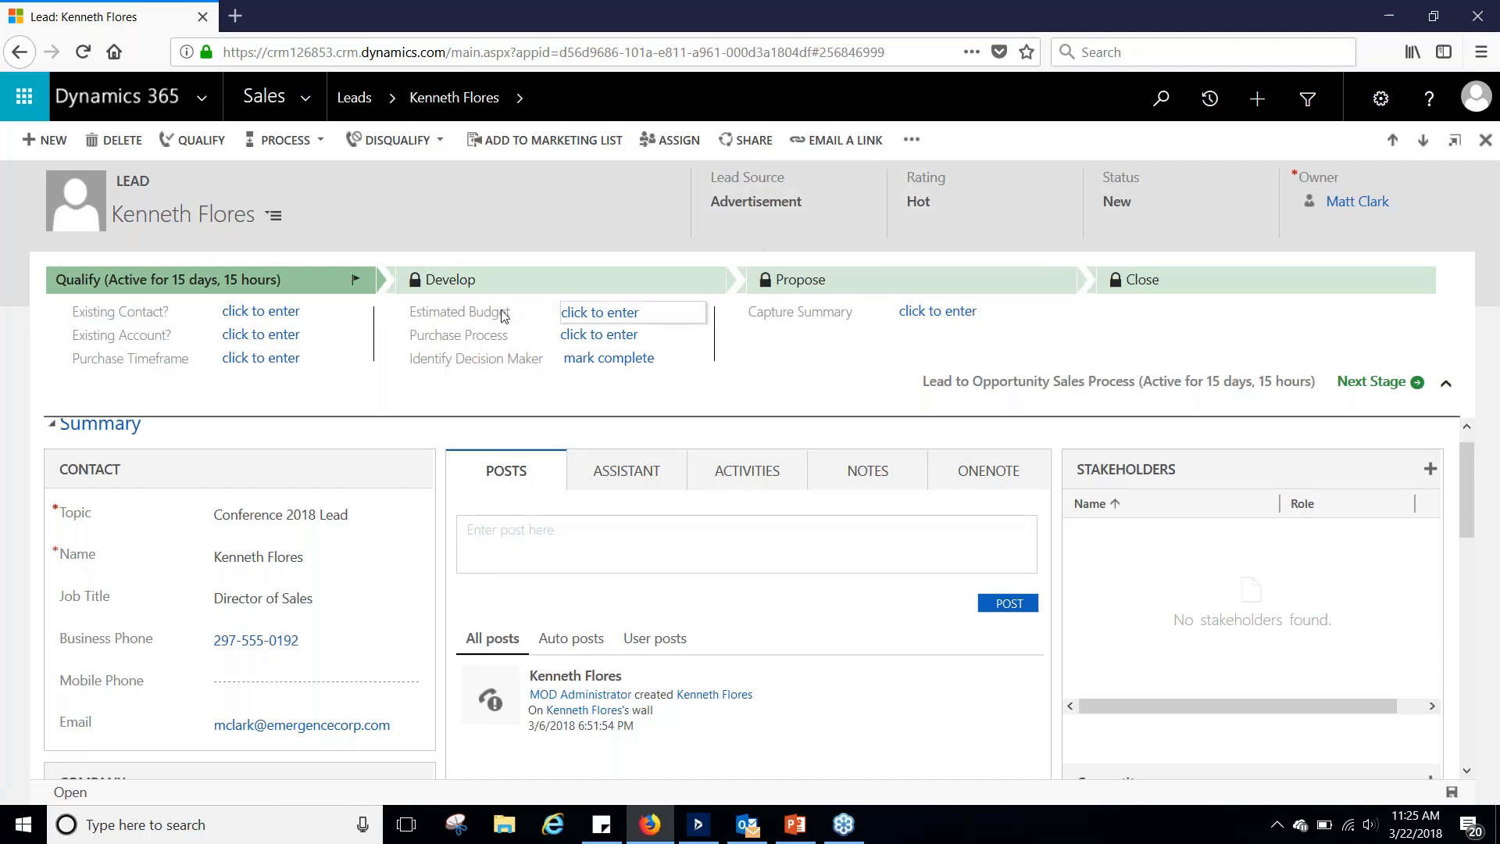
{"action": "scroll", "coordinate": [859, 547], "scroll_direction": "down", "scroll_amount": 2}
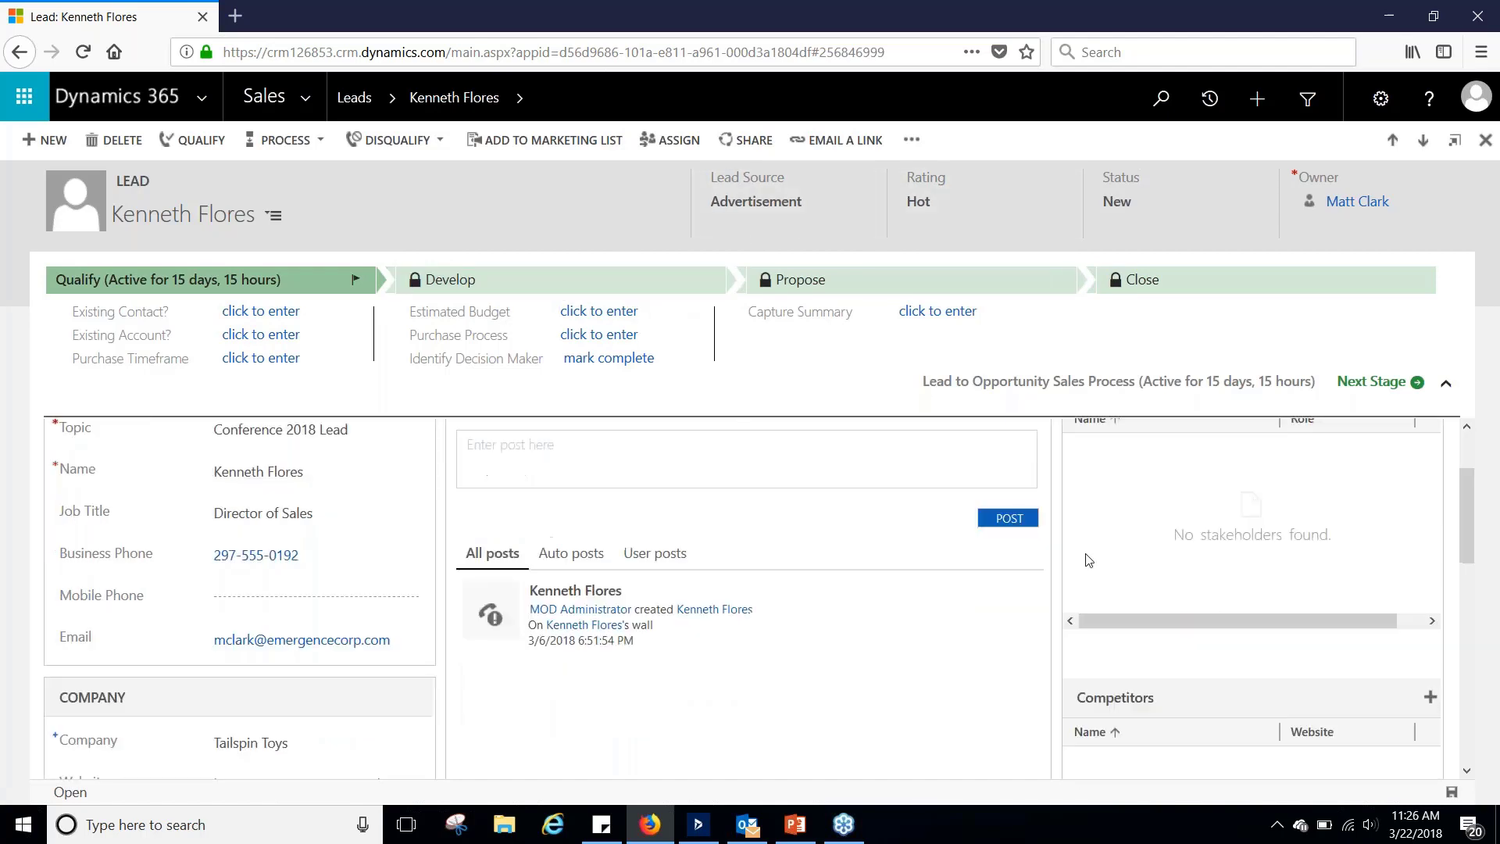
{"action": "scroll", "coordinate": [444, 558], "scroll_direction": "up", "scroll_amount": 2}
{"action": "scroll", "coordinate": [434, 586], "scroll_direction": "down", "scroll_amount": 1}
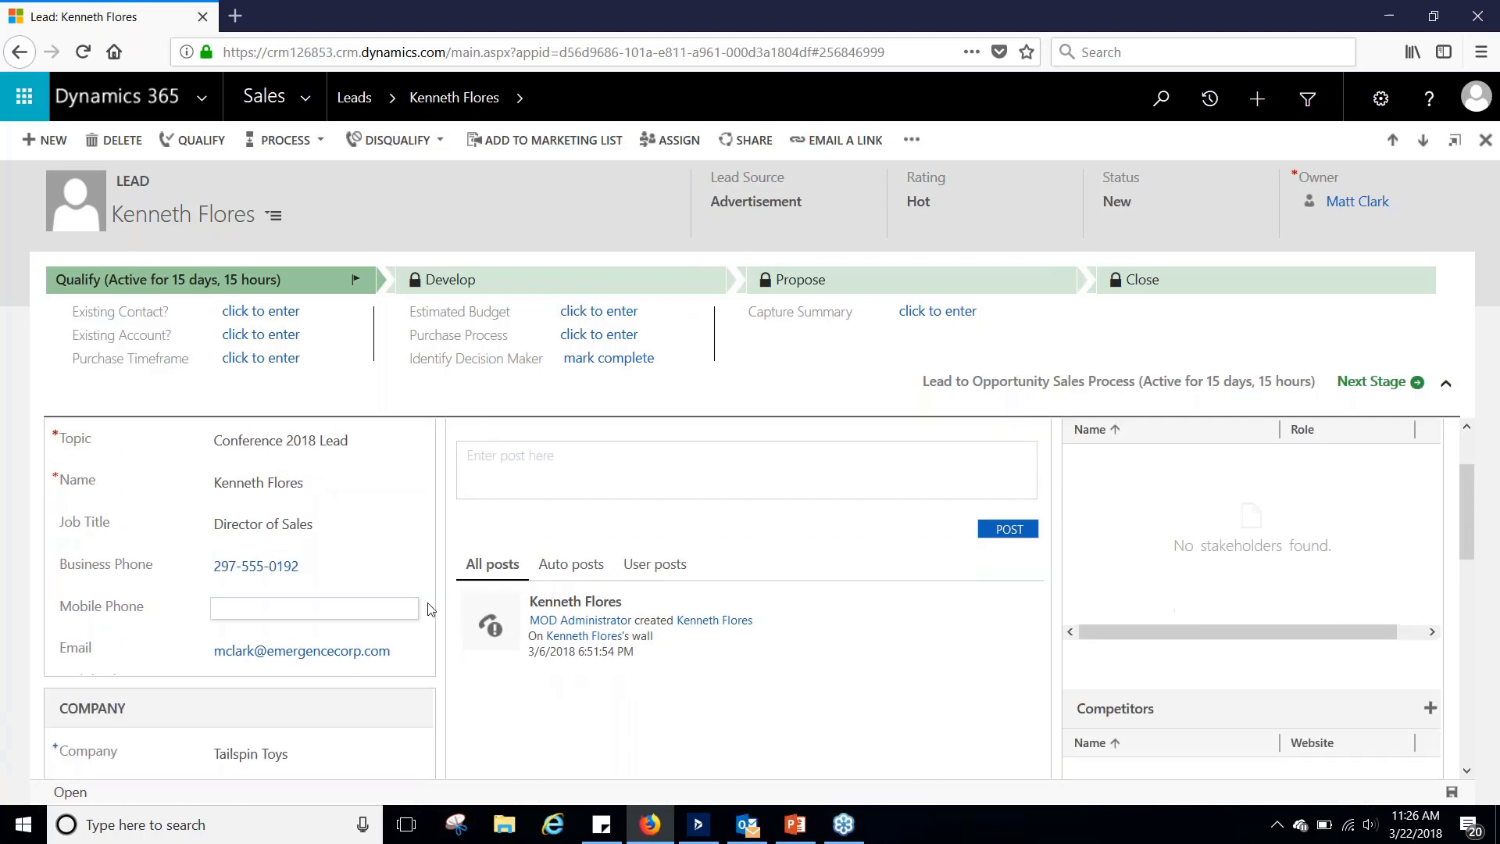
{"action": "left_click", "coordinate": [349, 488]}
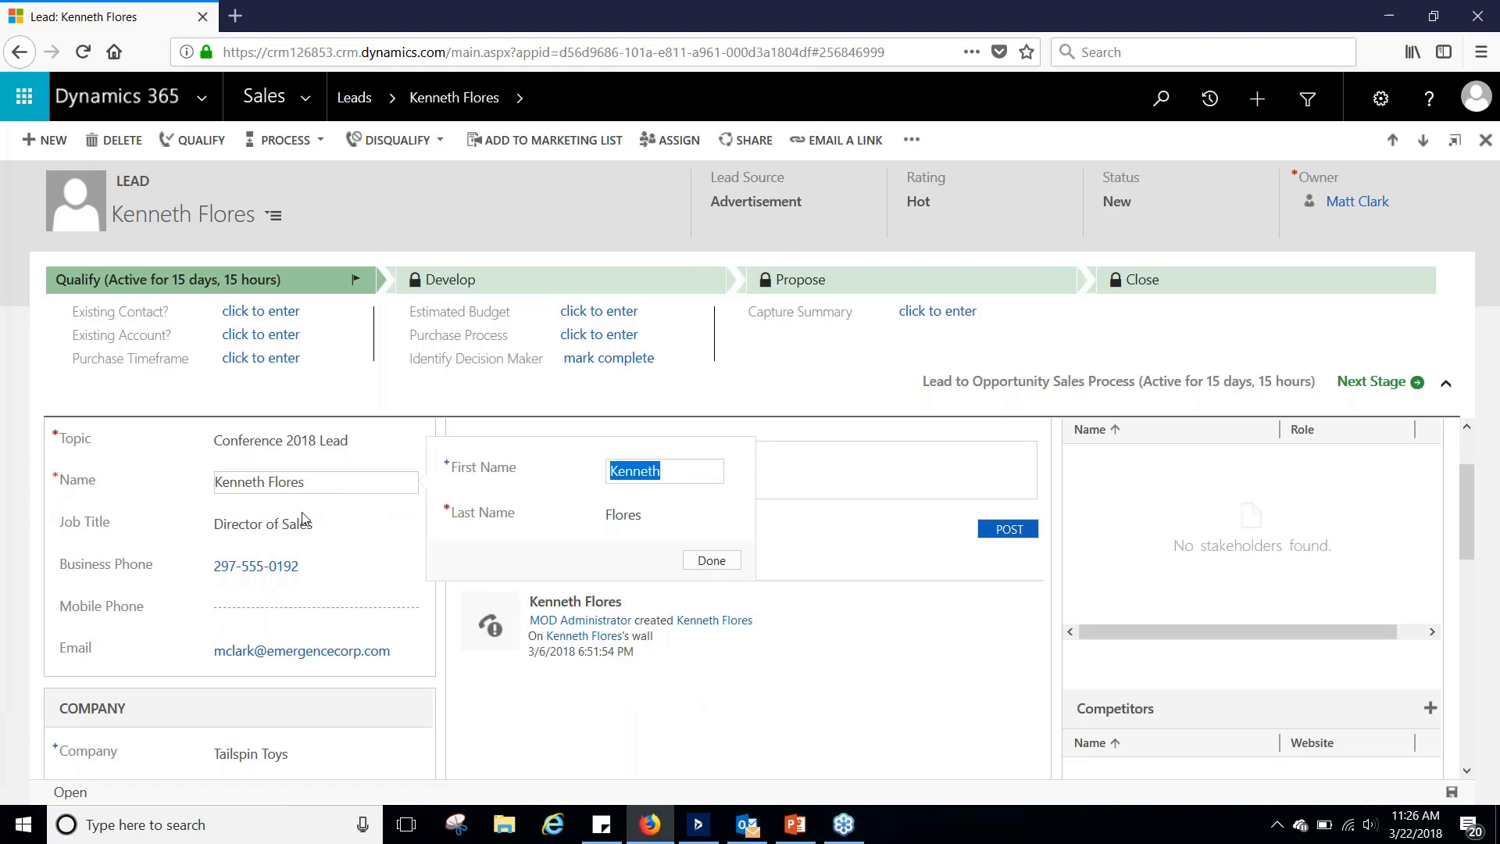
{"action": "left_click", "coordinate": [324, 517]}
{"action": "scroll", "coordinate": [321, 609], "scroll_direction": "down", "scroll_amount": 2}
{"action": "scroll", "coordinate": [308, 635], "scroll_direction": "up", "scroll_amount": 2}
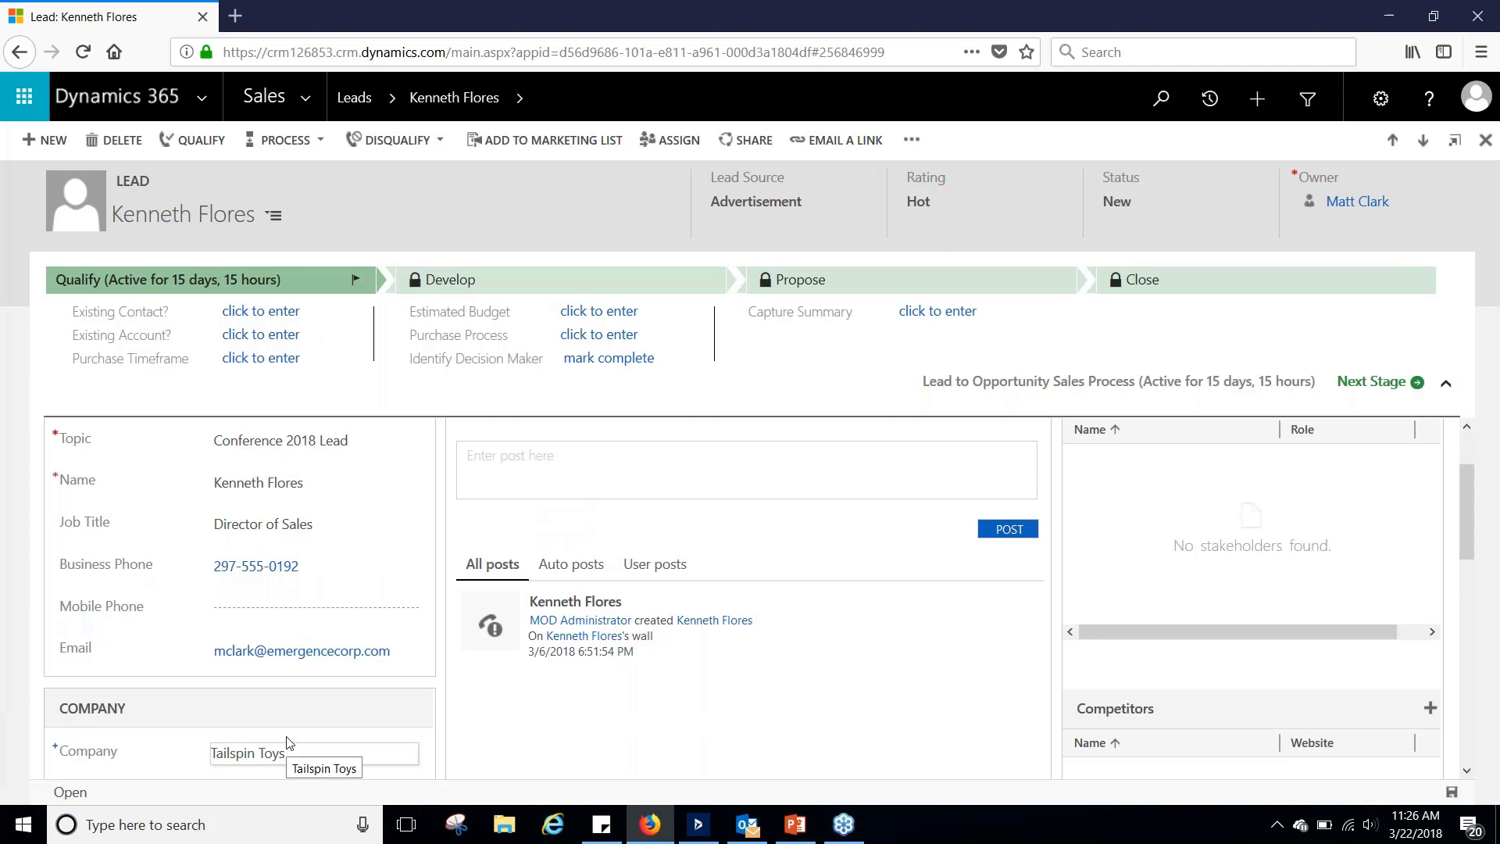
Set the existing account in the lead's Qualify stage to Tailspin Toys.
{"action": "left_click", "coordinate": [247, 336]}
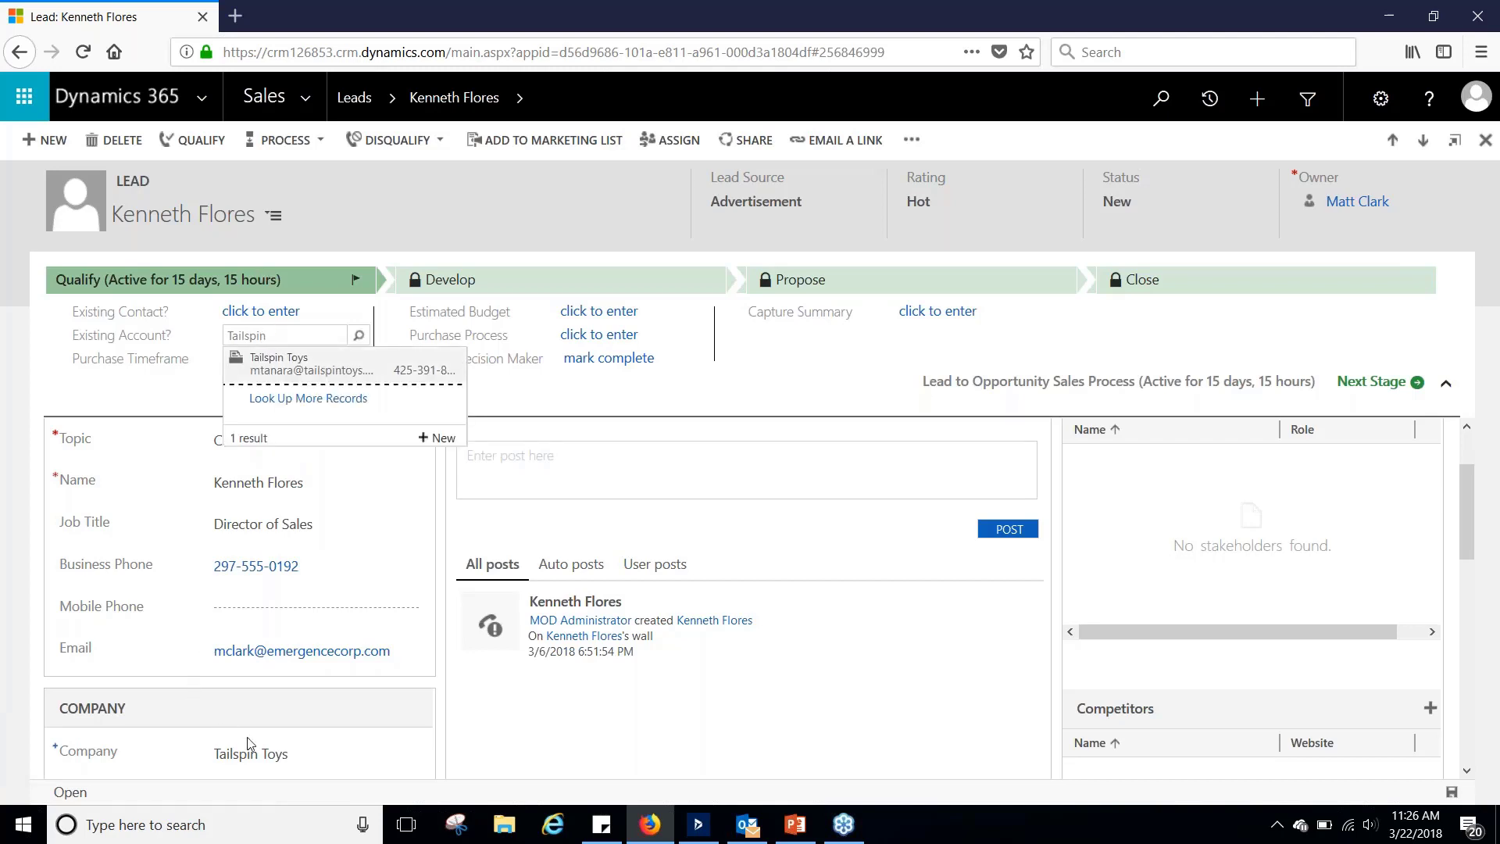
{"action": "left_click", "coordinate": [270, 364]}
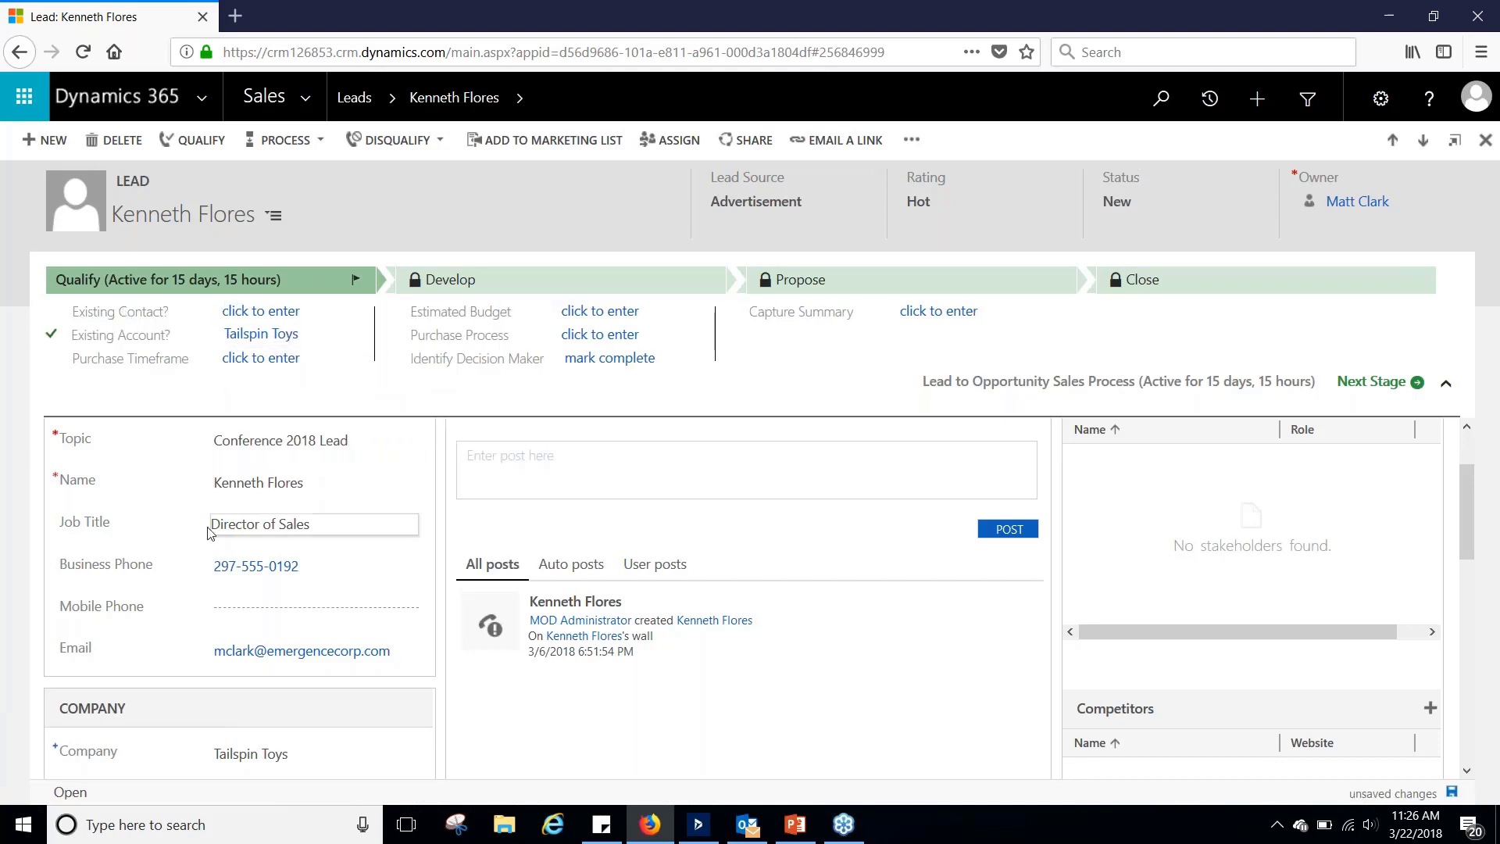
Search the Existing Contact lookup for the lead's first name and clear the entry again.
{"action": "left_click", "coordinate": [261, 311]}
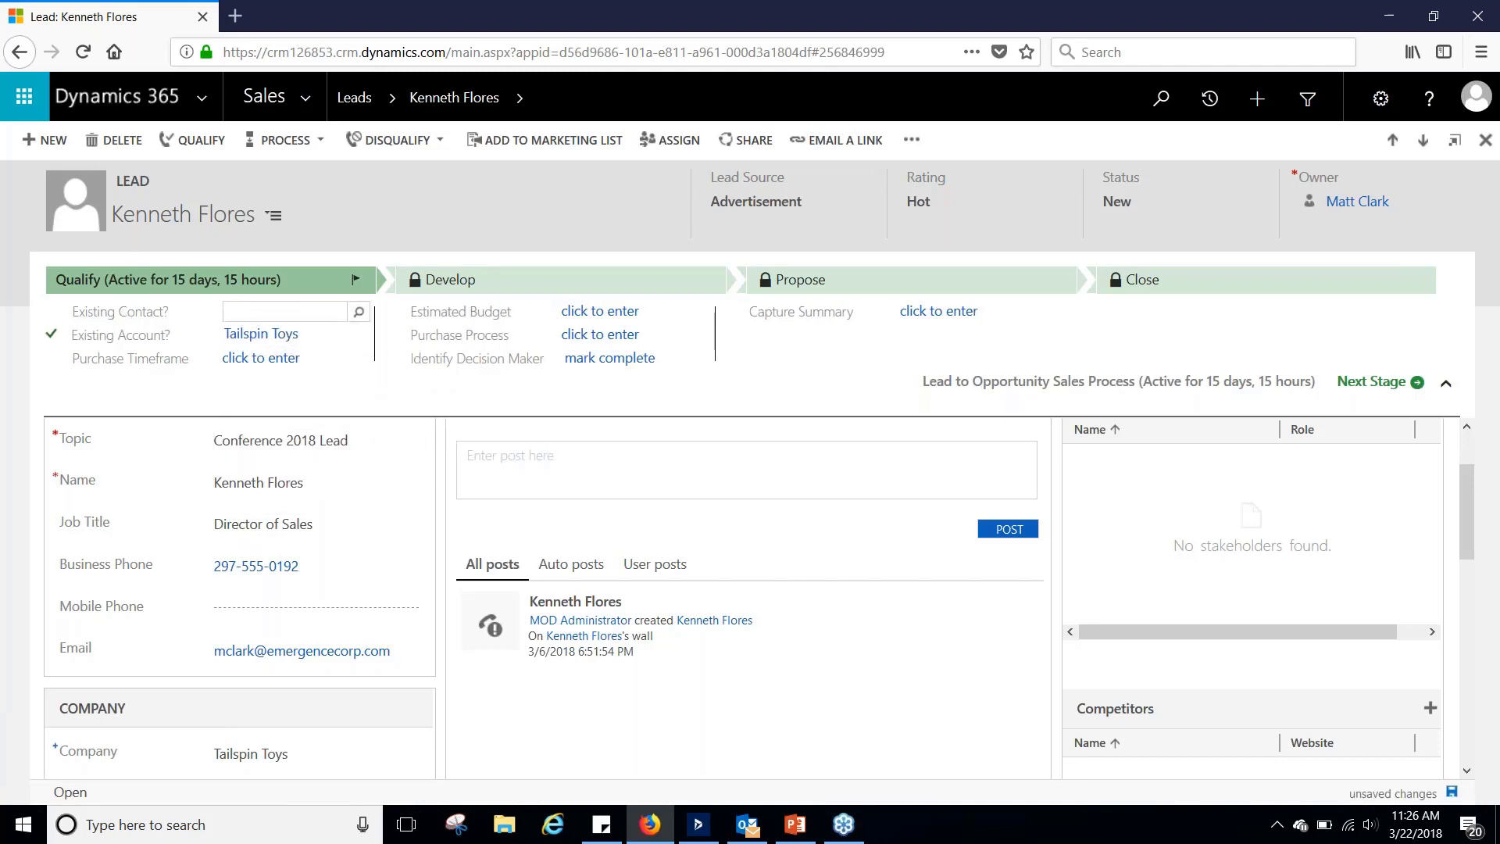
{"action": "type", "text": "Kenneth"}
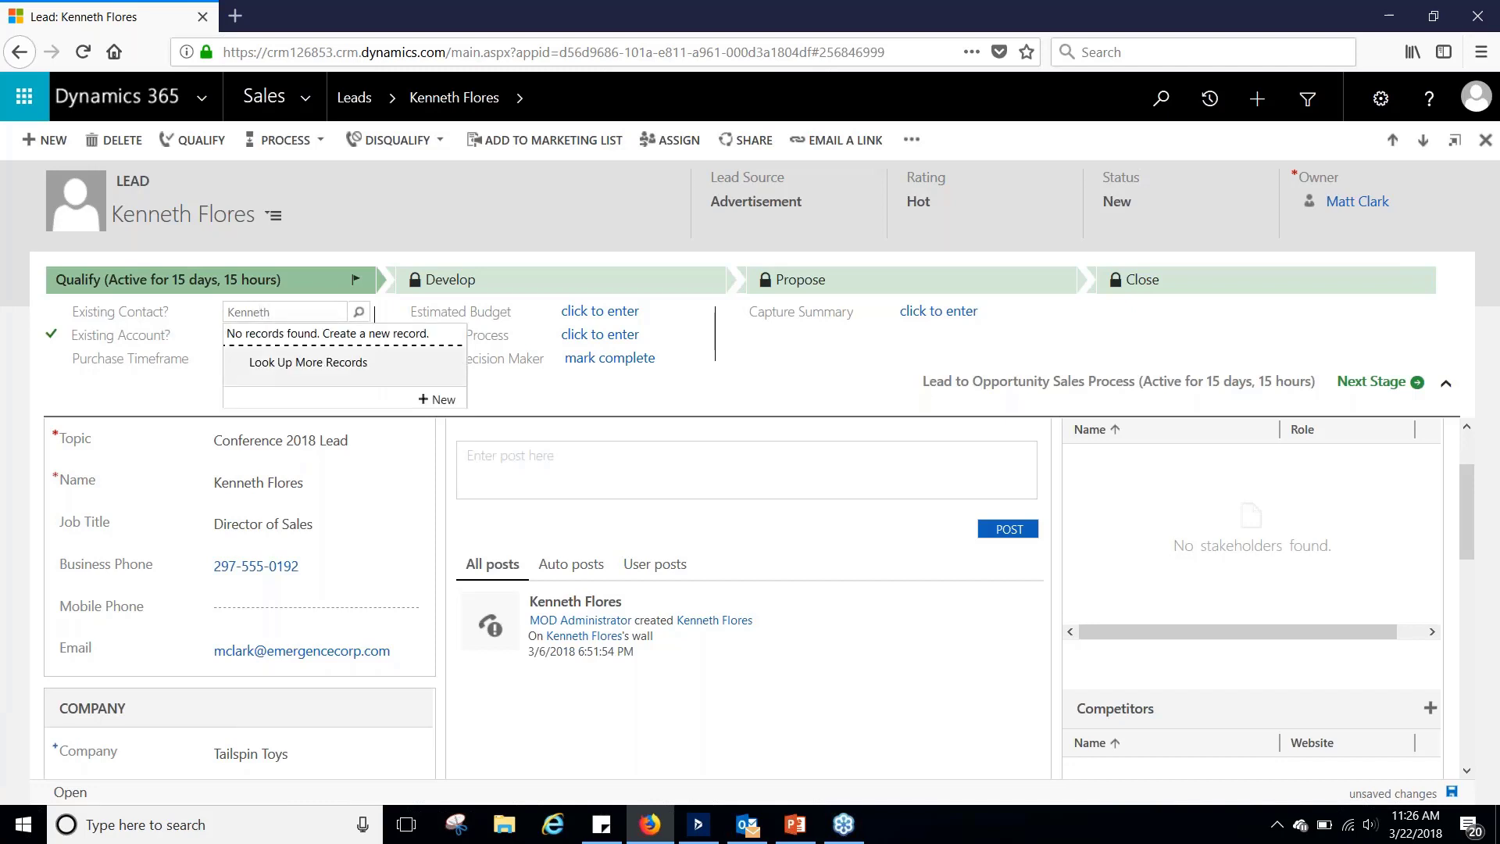
{"action": "left_click", "coordinate": [298, 316]}
{"action": "double_click", "coordinate": [275, 316]}
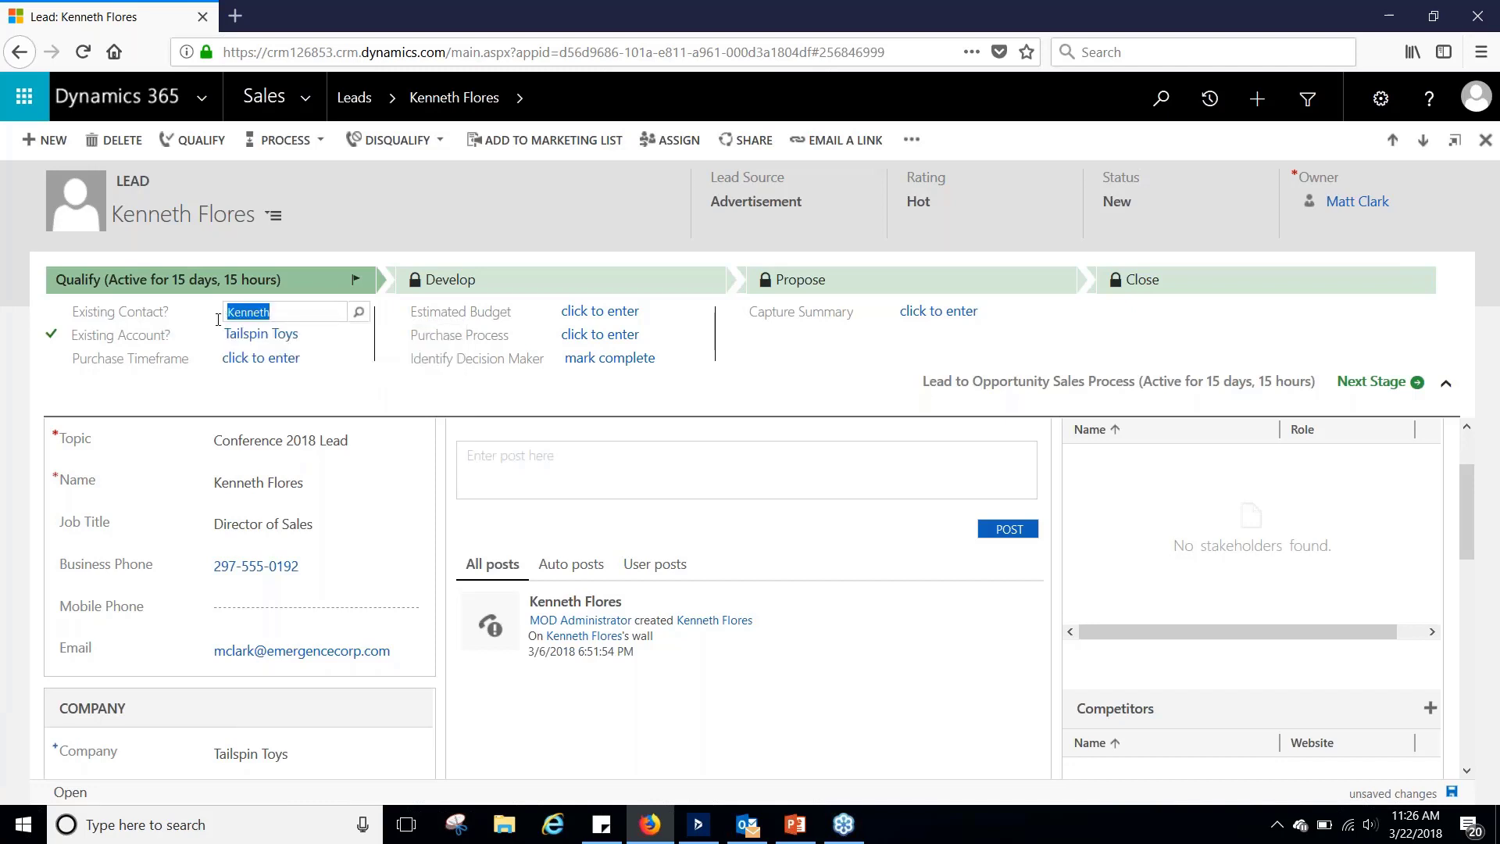
{"action": "key", "text": "BackSpace"}
{"action": "left_click", "coordinate": [440, 460]}
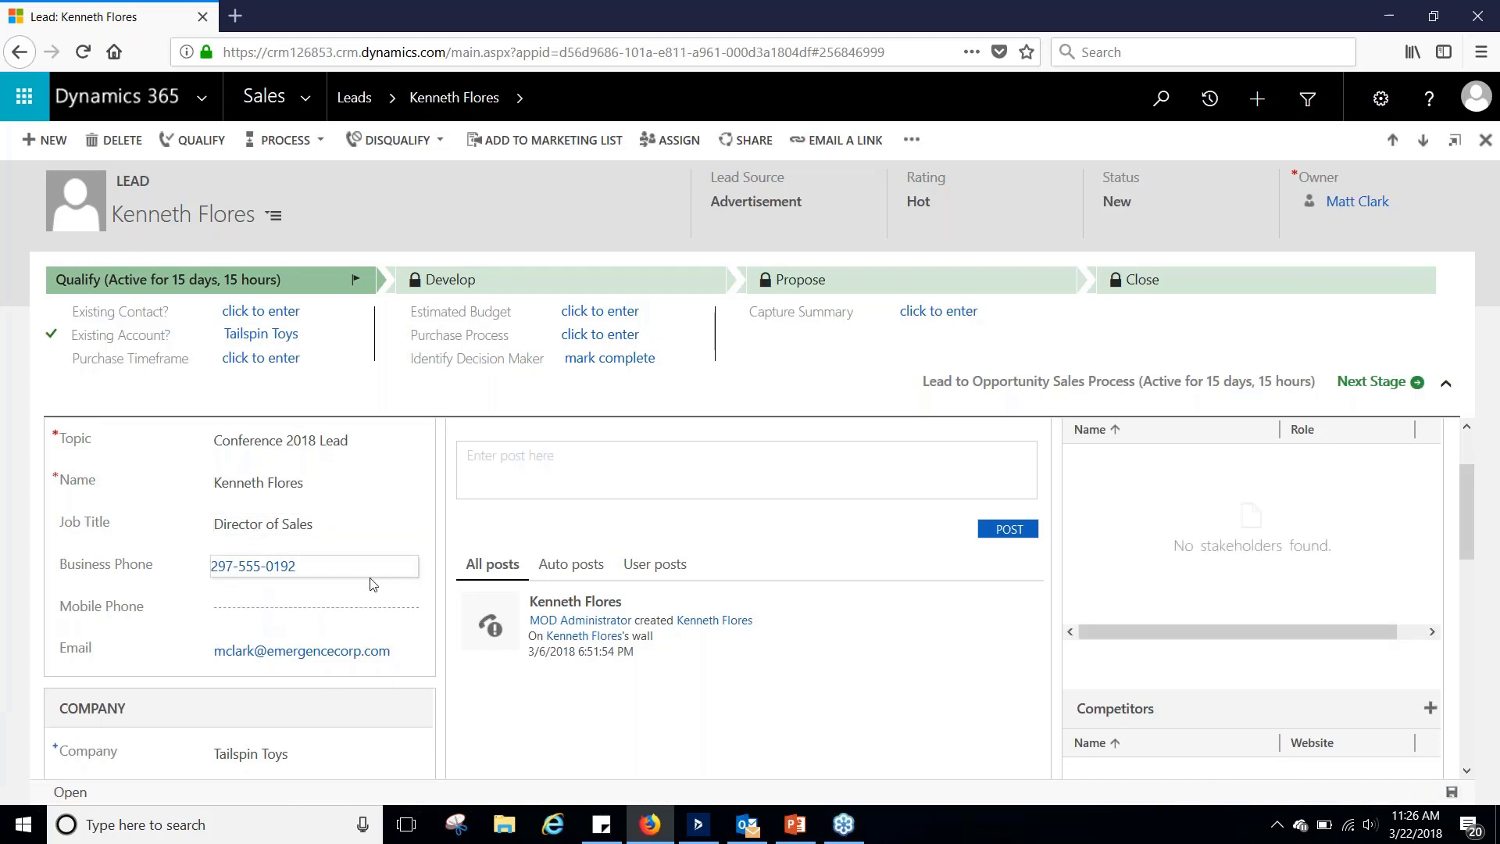
Log an outgoing phone call with the lead, noting that the person is happy to have a meeting to discuss requirements.
{"action": "scroll", "coordinate": [375, 586], "scroll_direction": "up", "scroll_amount": 1}
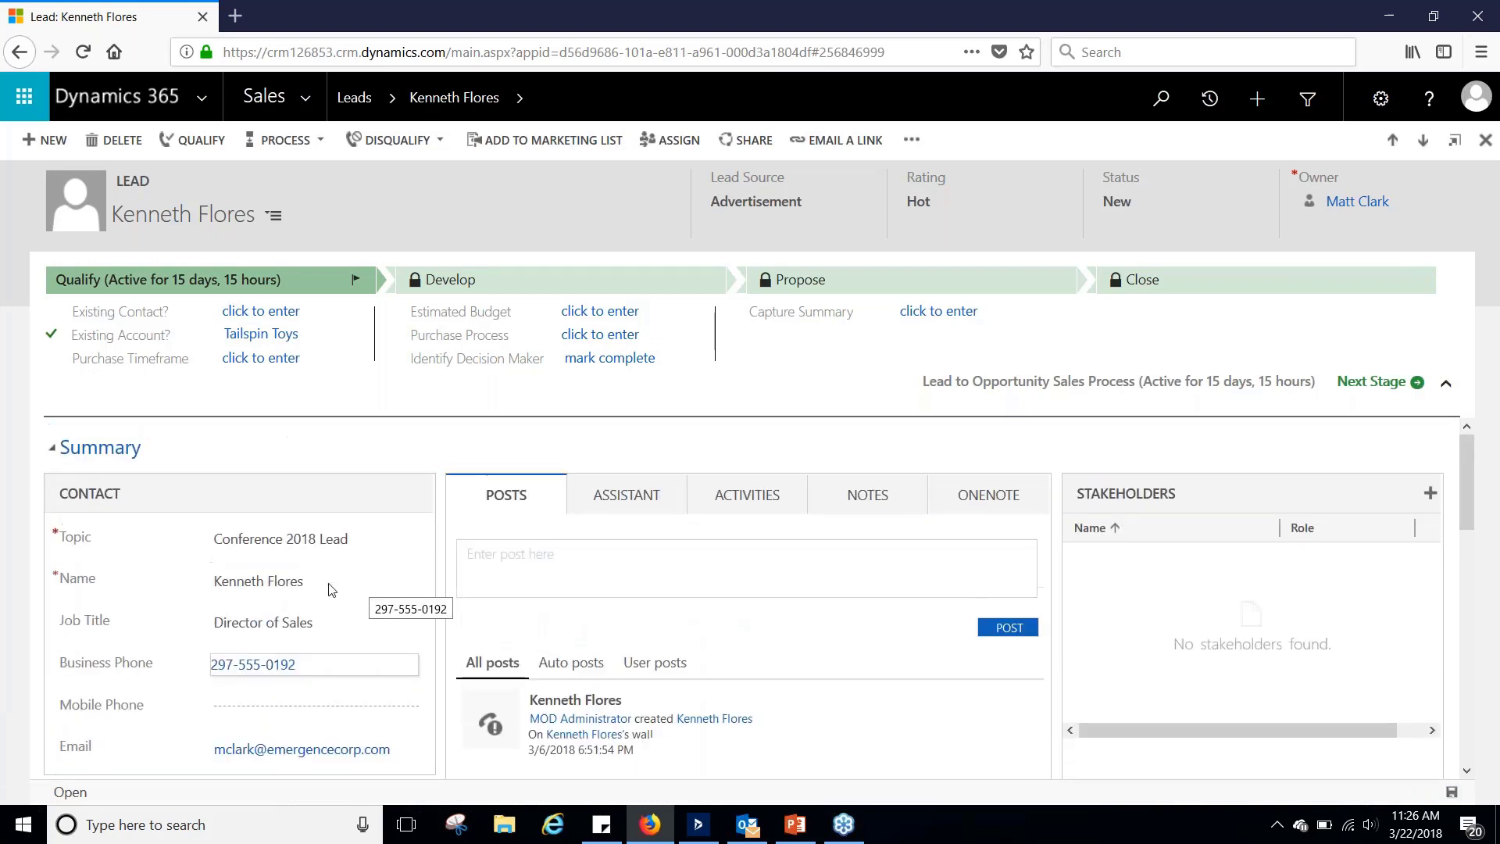
{"action": "scroll", "coordinate": [425, 563], "scroll_direction": "down", "scroll_amount": 4}
{"action": "scroll", "coordinate": [445, 605], "scroll_direction": "up", "scroll_amount": 4}
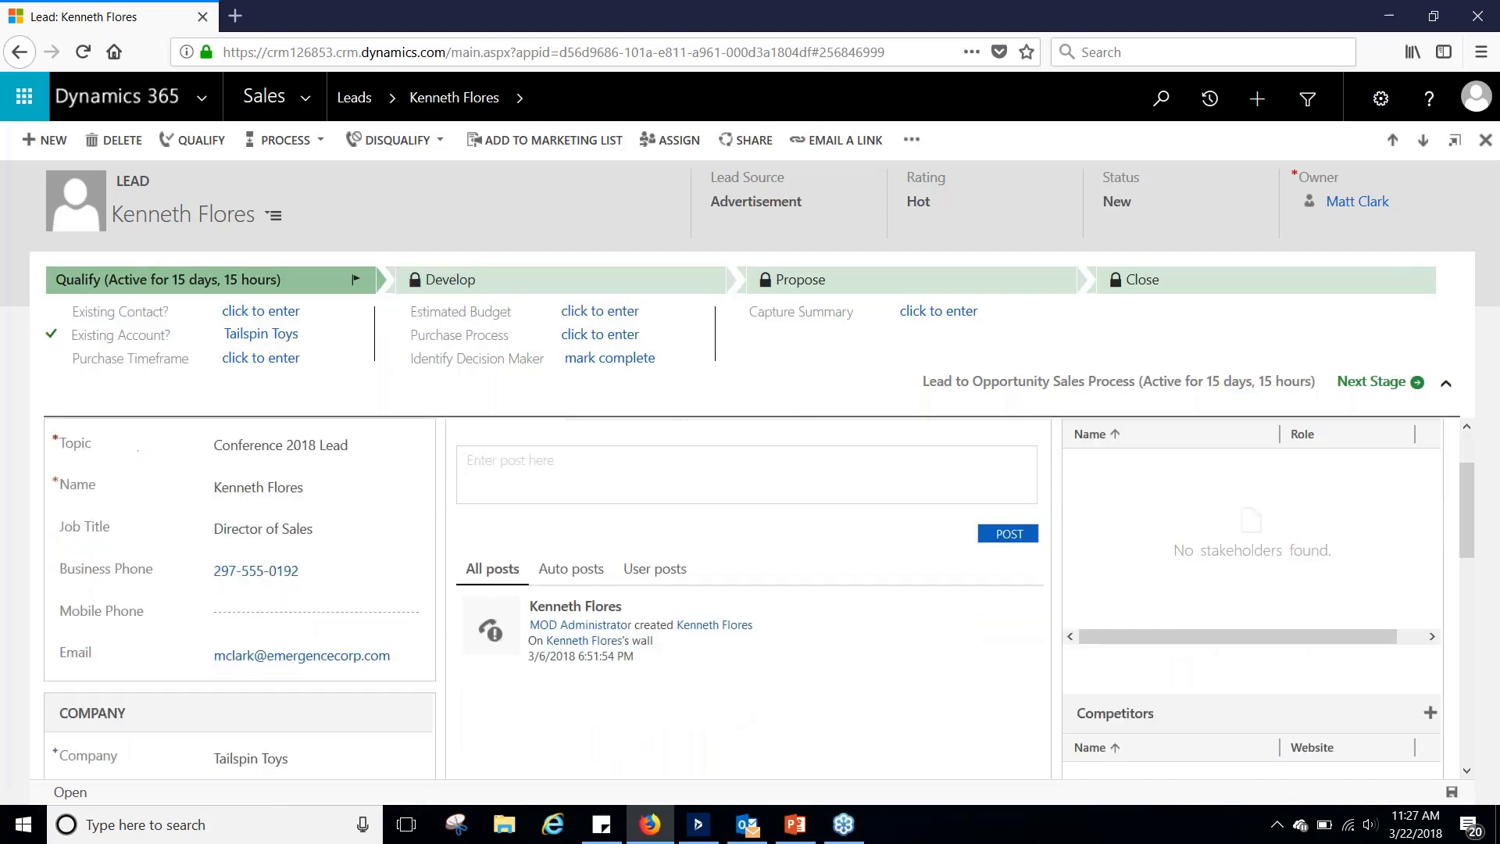
{"action": "left_click", "coordinate": [751, 497]}
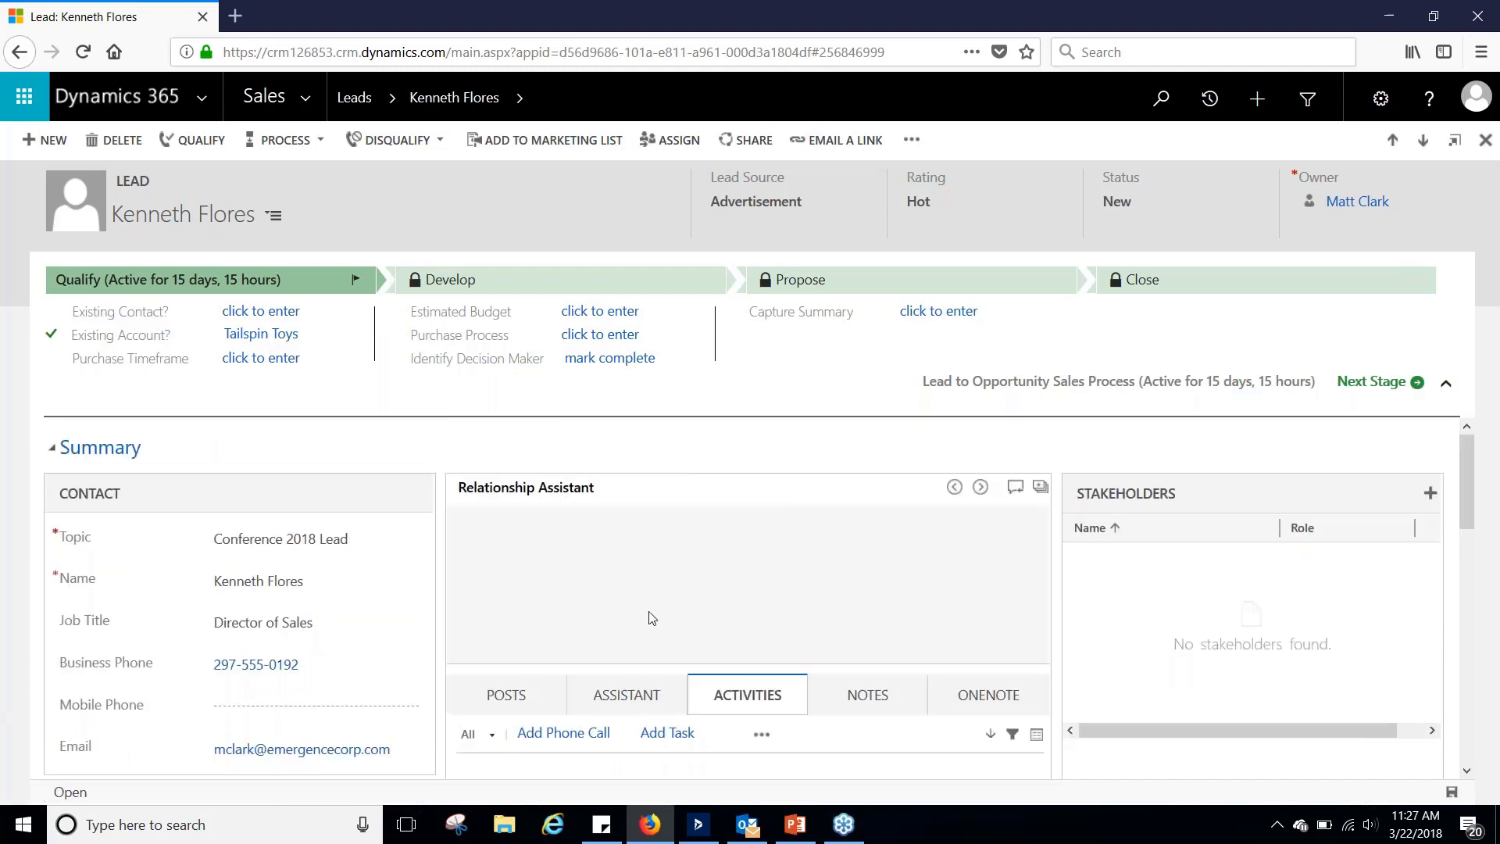
{"action": "scroll", "coordinate": [617, 586], "scroll_direction": "down", "scroll_amount": 2}
{"action": "left_click", "coordinate": [563, 455]}
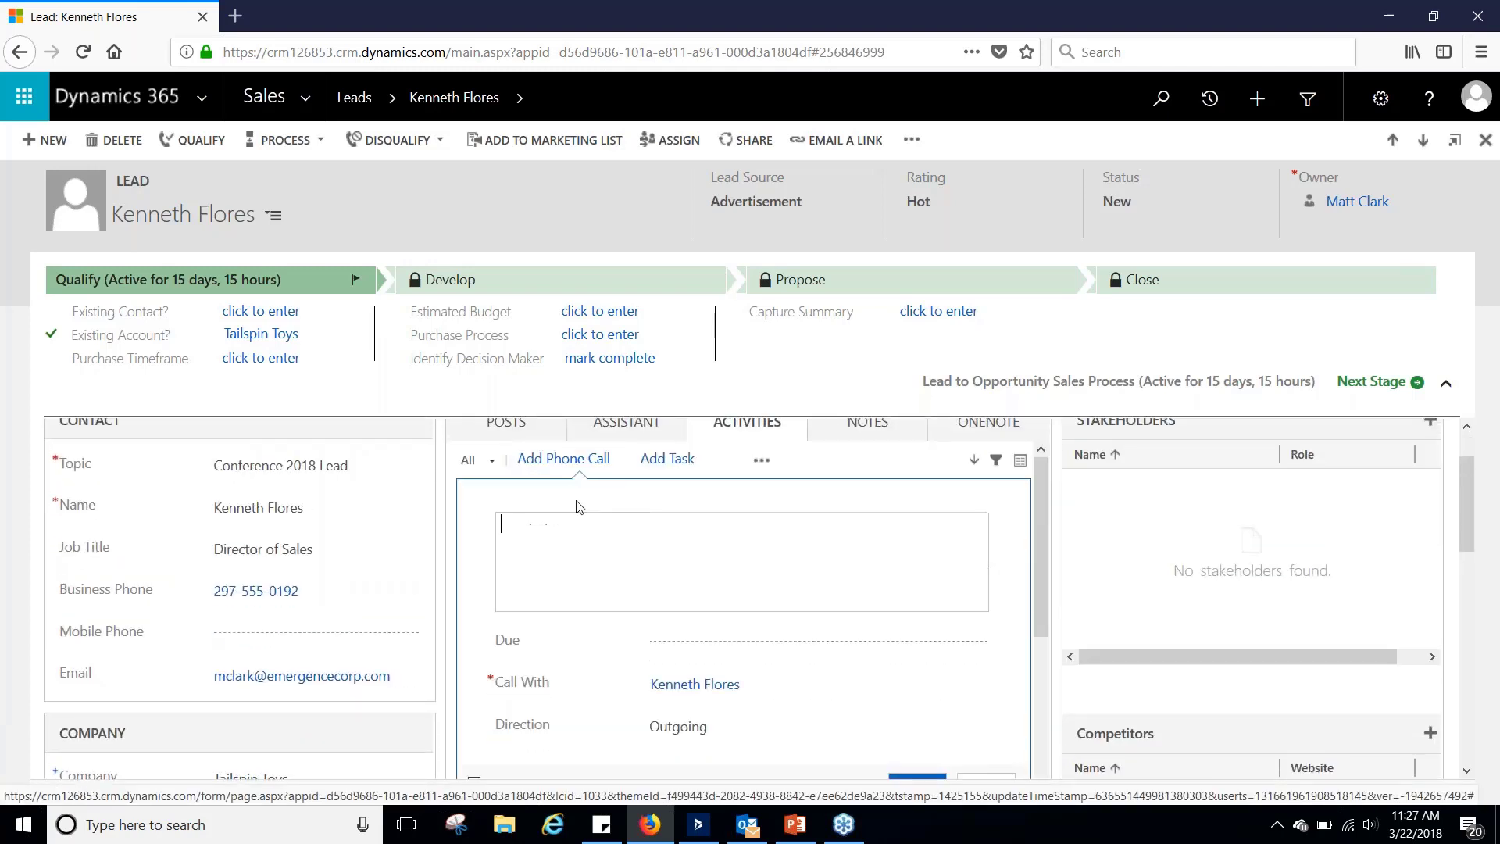
{"action": "type", "text": "Spoke with "}
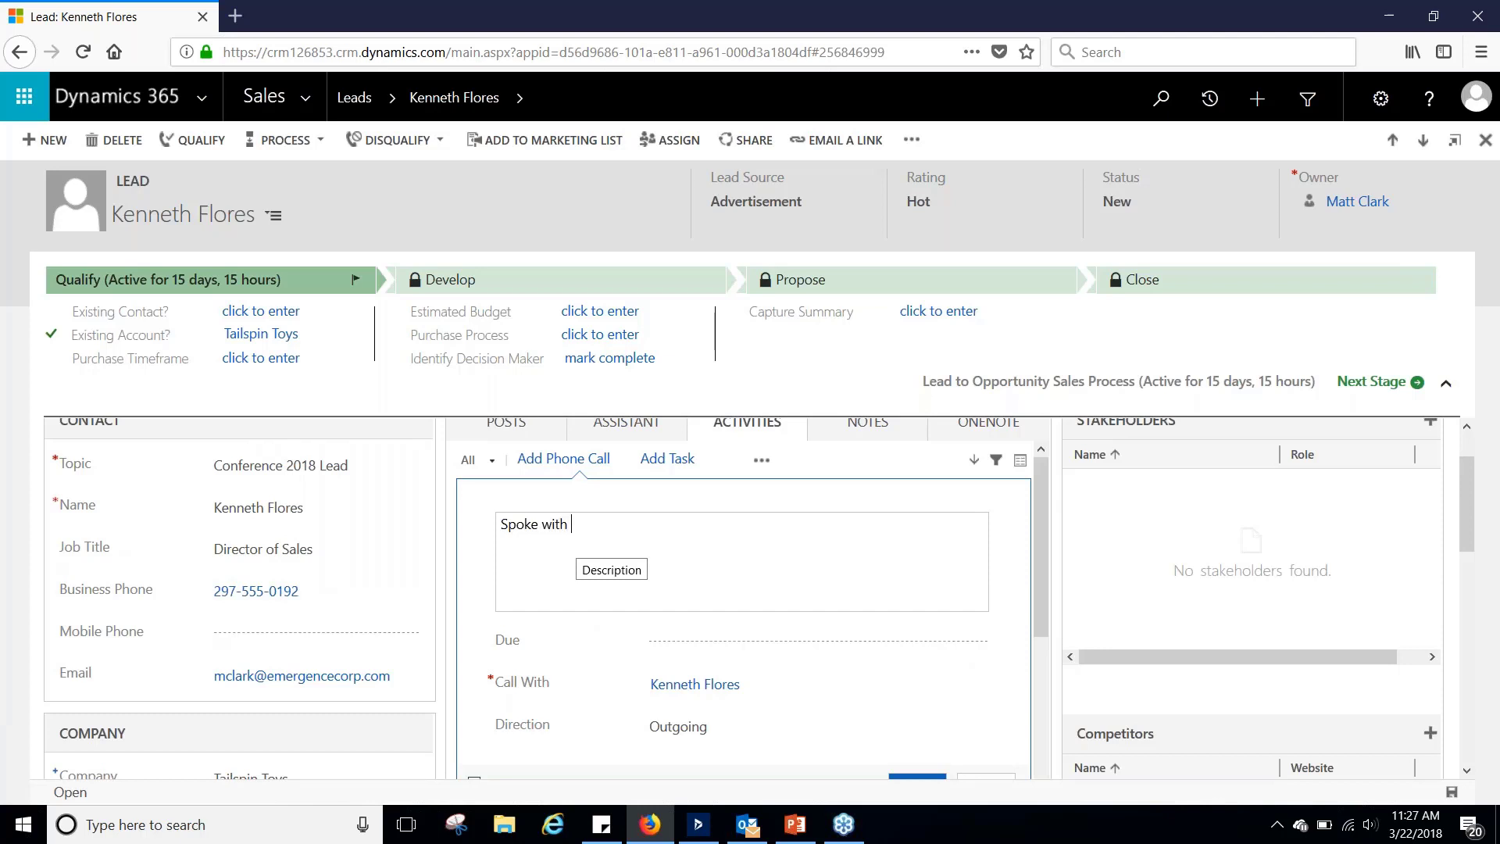
{"action": "type", "text": "Kenneth who is happy"}
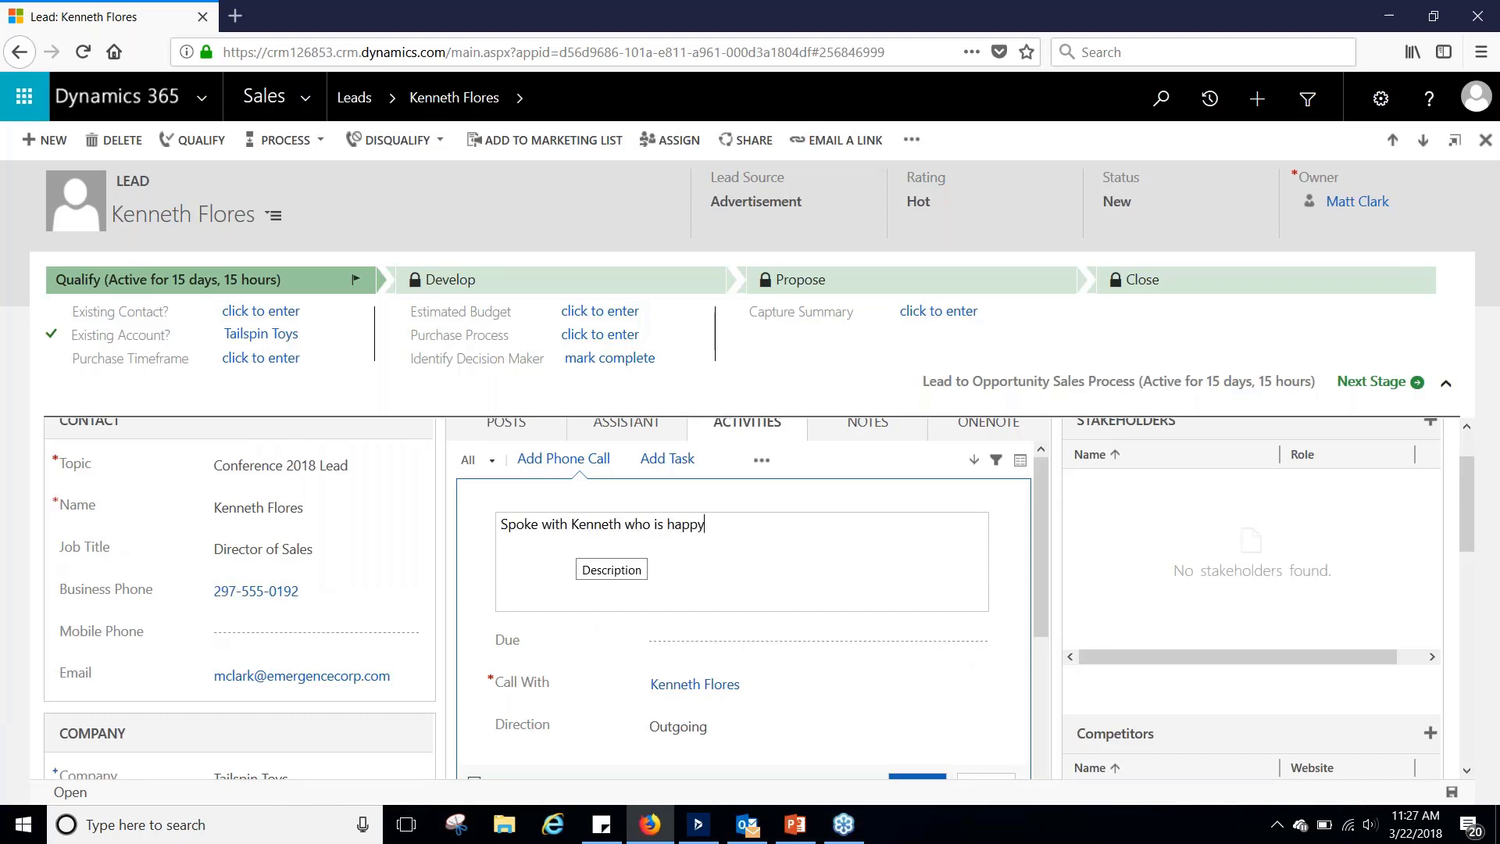
{"action": "key", "text": "BackSpace"}
{"action": "key", "text": "BackSpace"}
{"action": "key", "text": "BackSpace"}
{"action": "type", "text": "ppy to have a"}
{"action": "type", "text": "meeting to discuss req"}
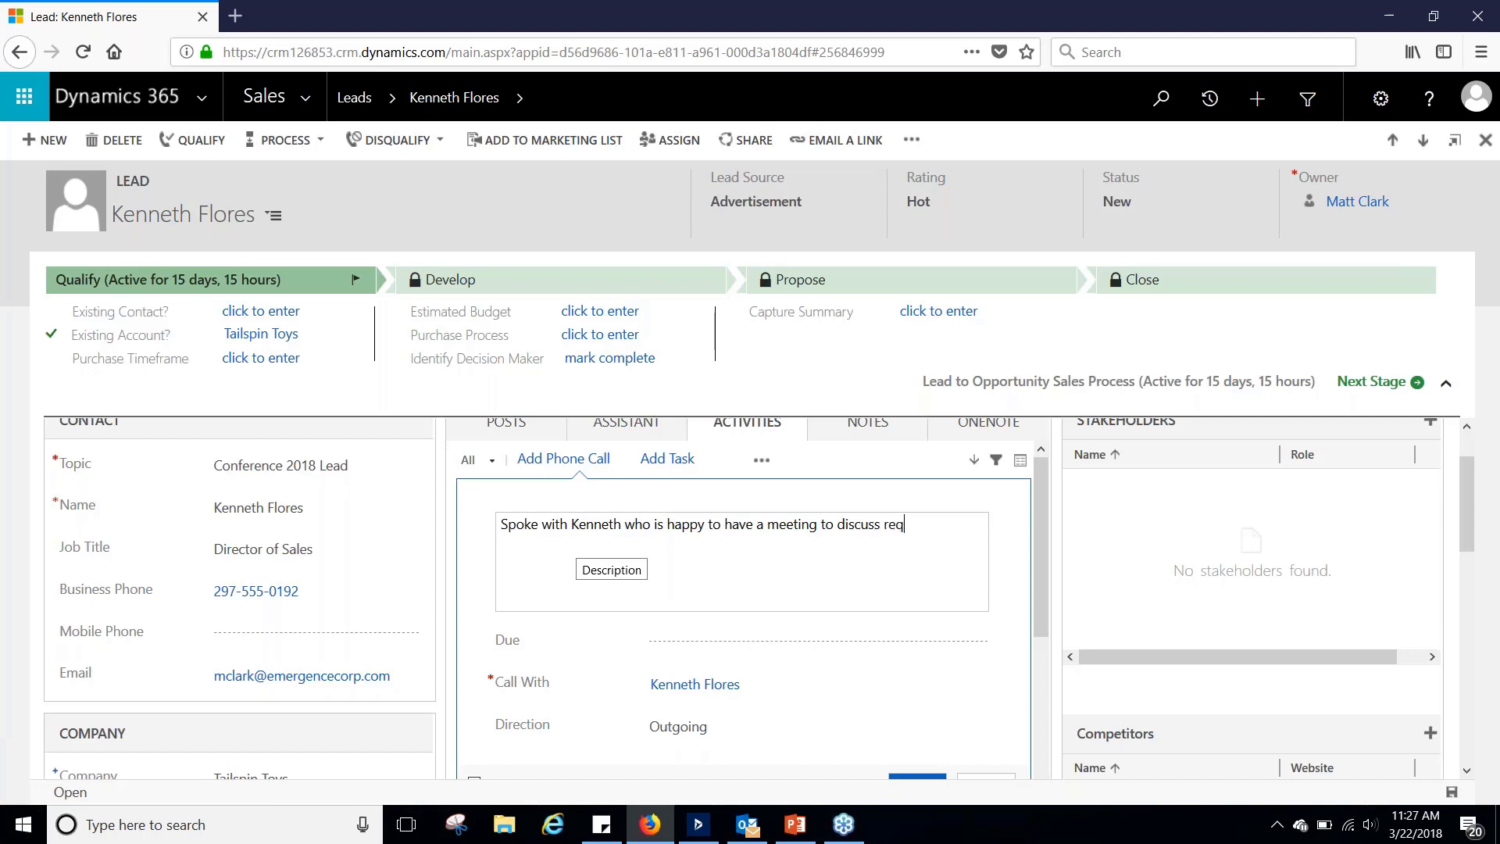
{"action": "type", "text": "uirements"}
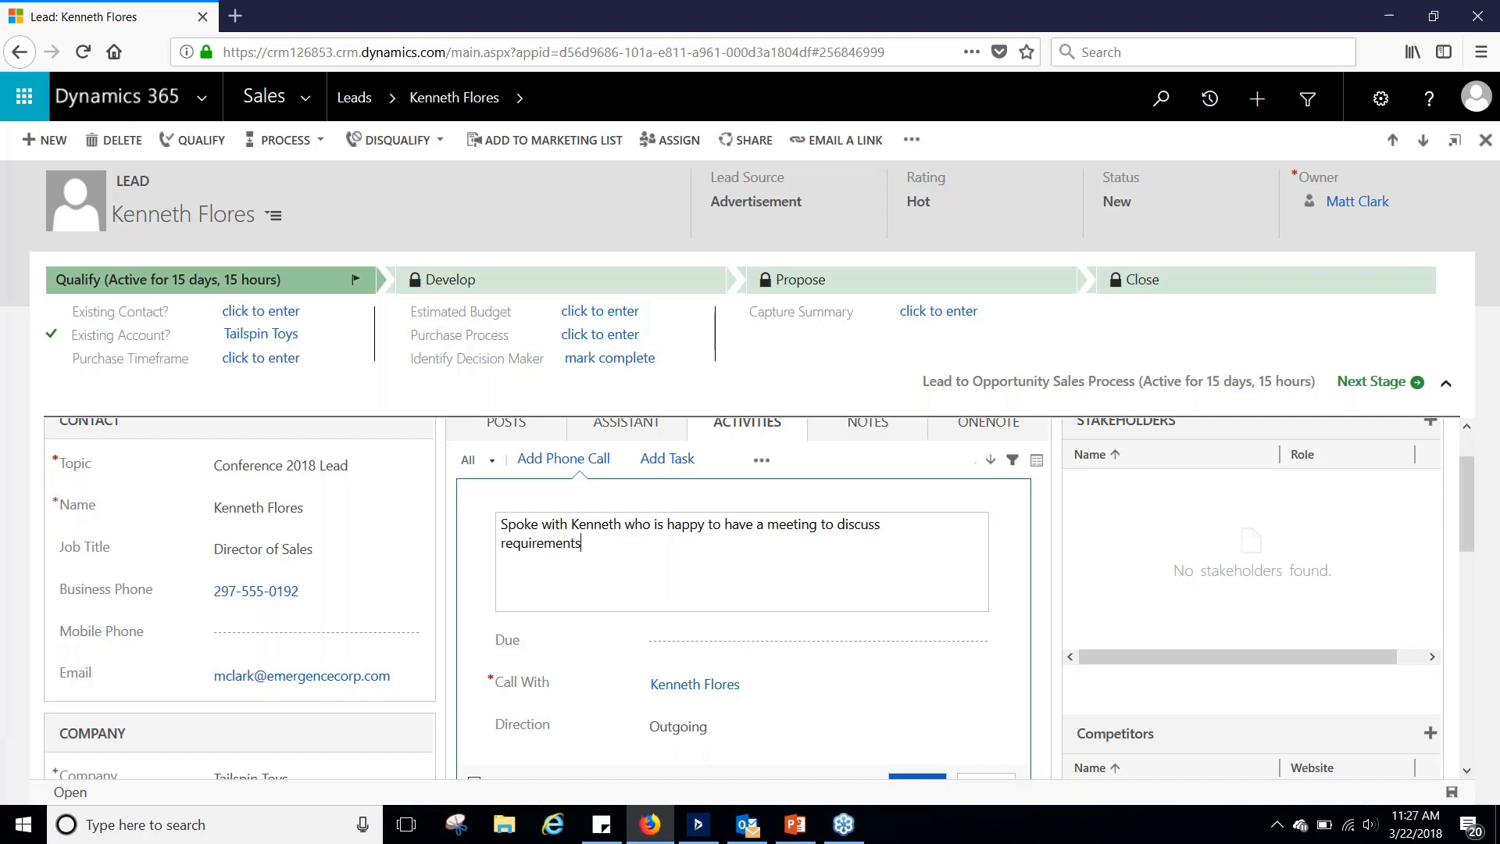
{"action": "scroll", "coordinate": [727, 546], "scroll_direction": "up", "scroll_amount": 2}
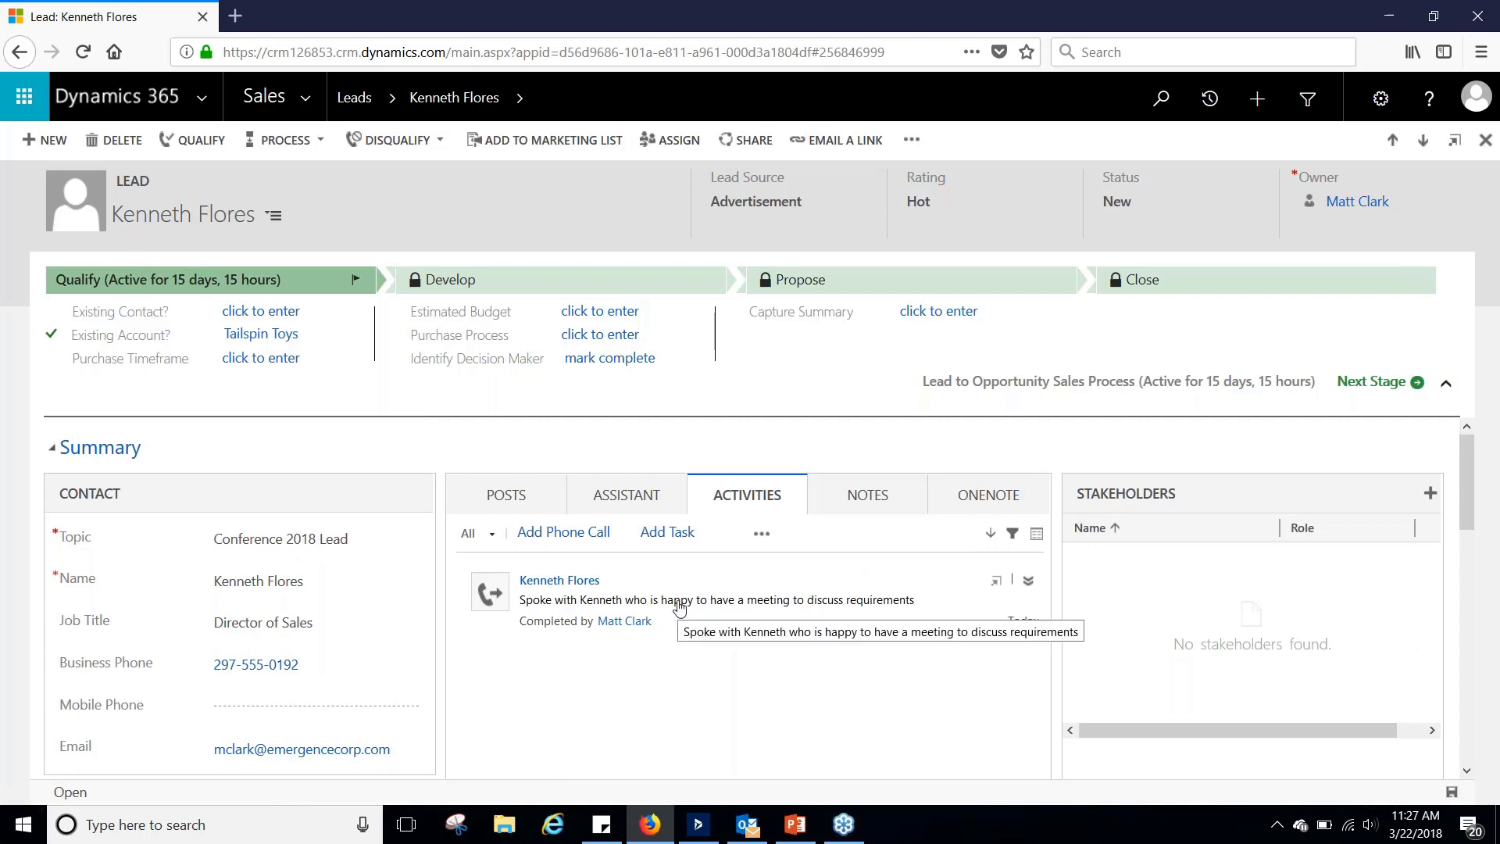
Add the fifth named contact offered by the lookup as a stakeholder of the lead.
{"action": "left_click", "coordinate": [1430, 493]}
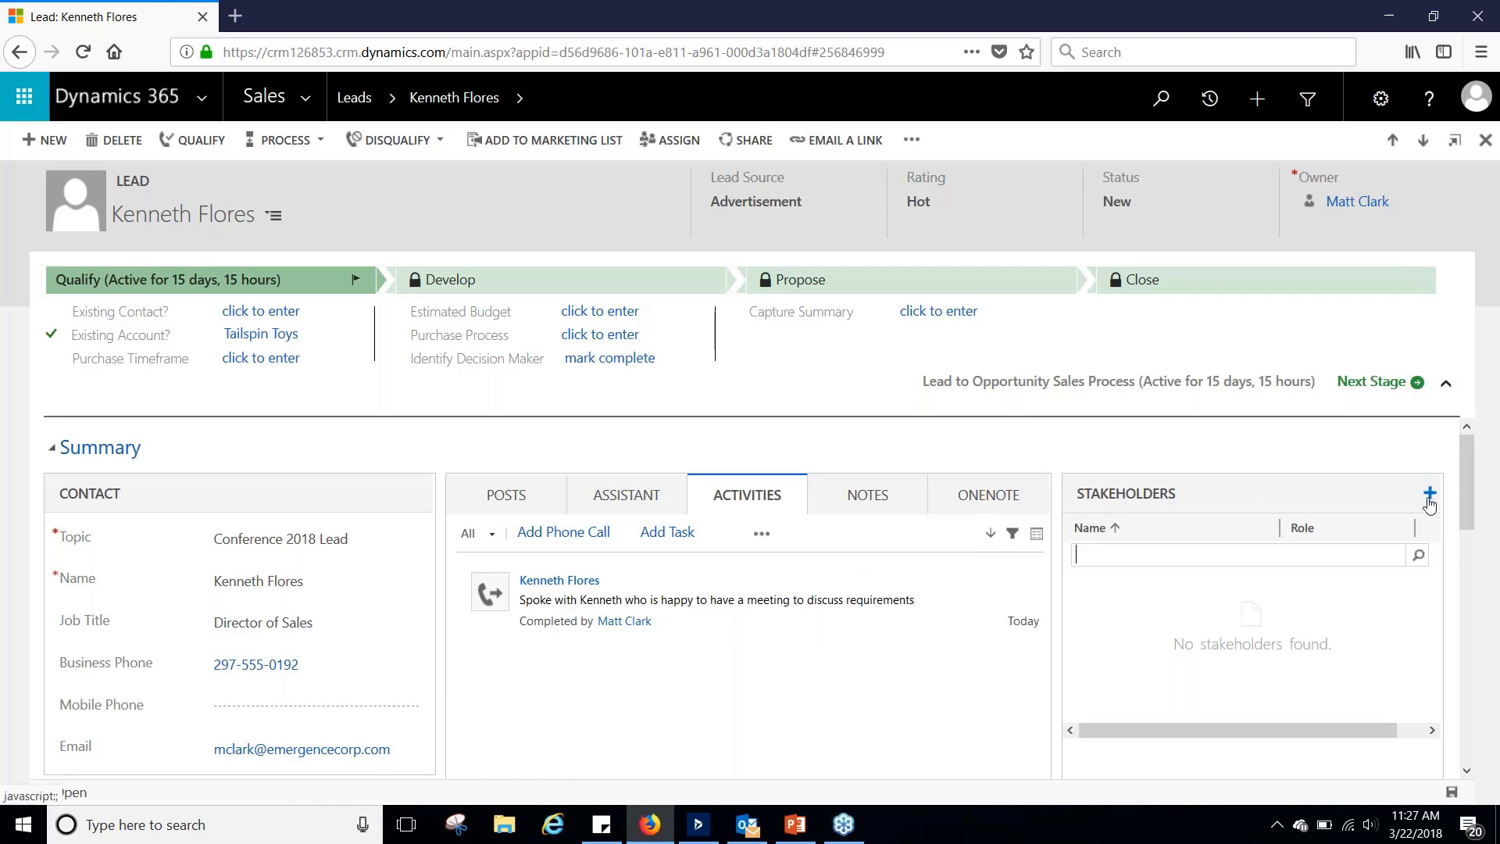
{"action": "left_click", "coordinate": [1418, 556]}
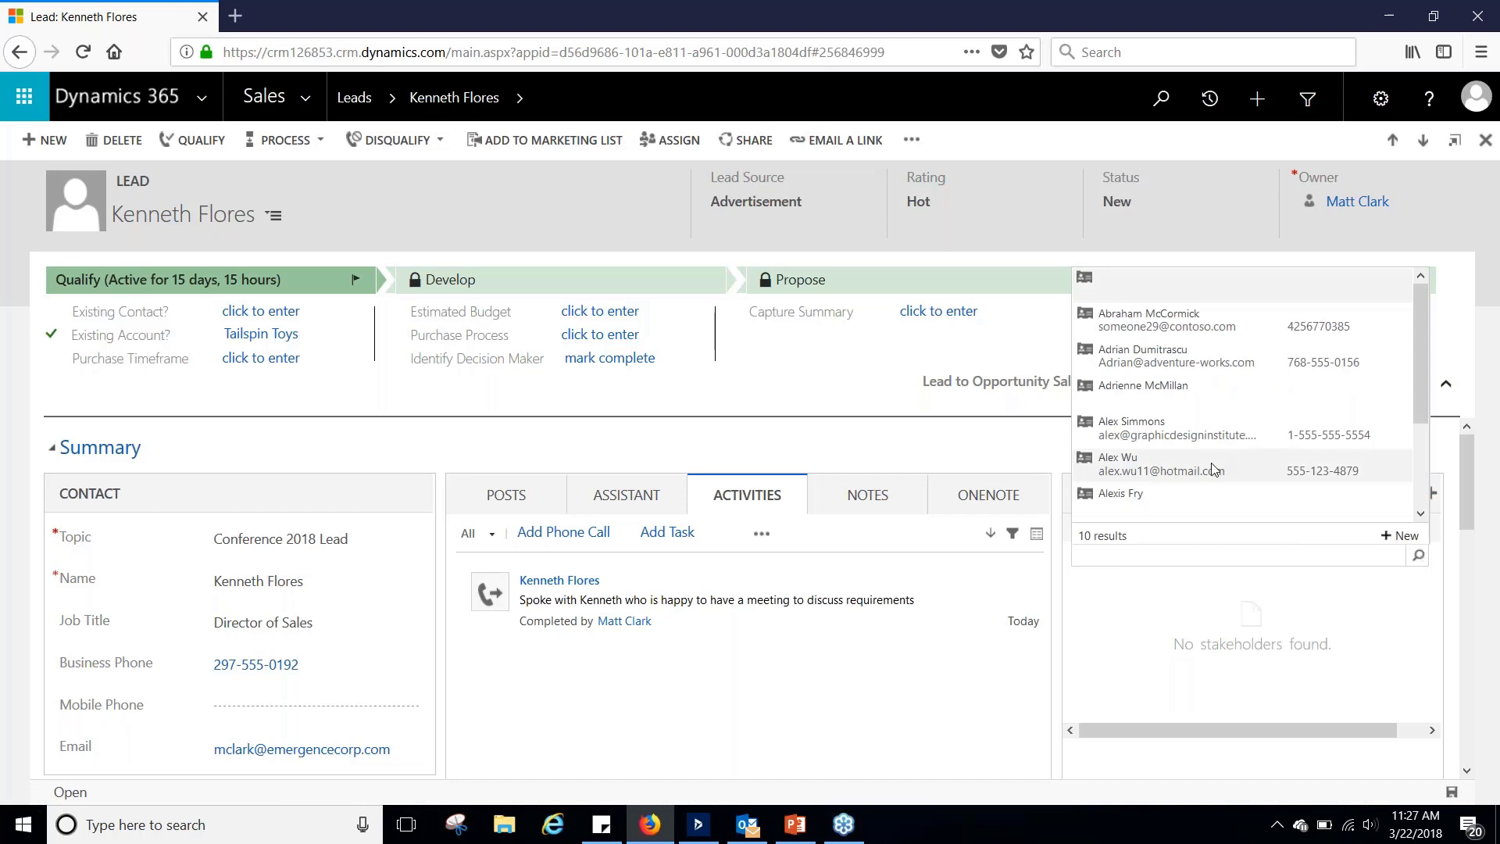
{"action": "left_click", "coordinate": [1125, 465]}
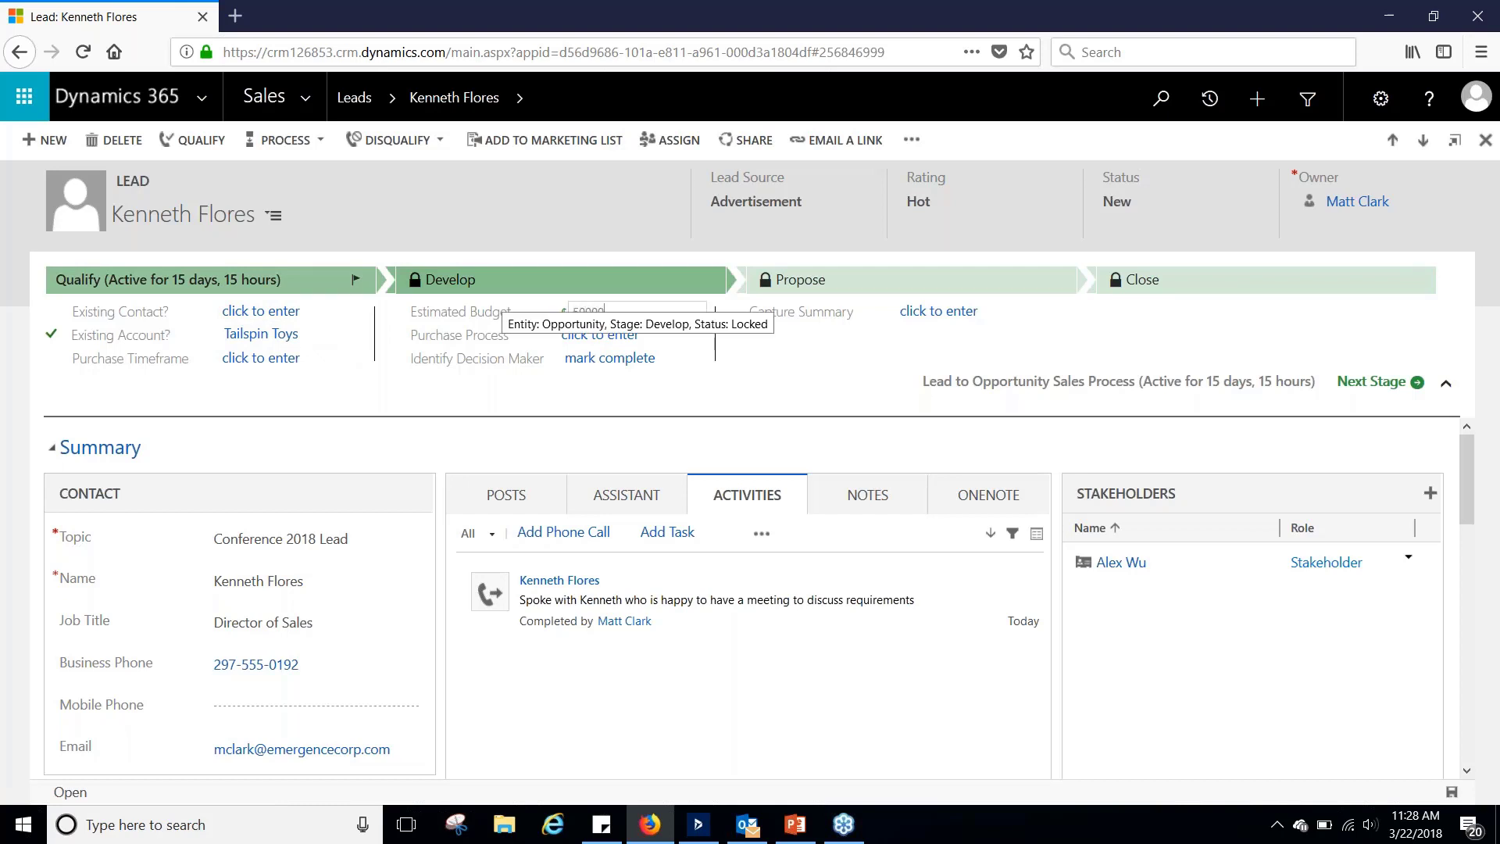
Set the estimated budget to $50,000, purchase process to Committee and purchase timeframe to This Quarter, and mark Identify Decision Maker complete.
{"action": "left_click", "coordinate": [592, 390]}
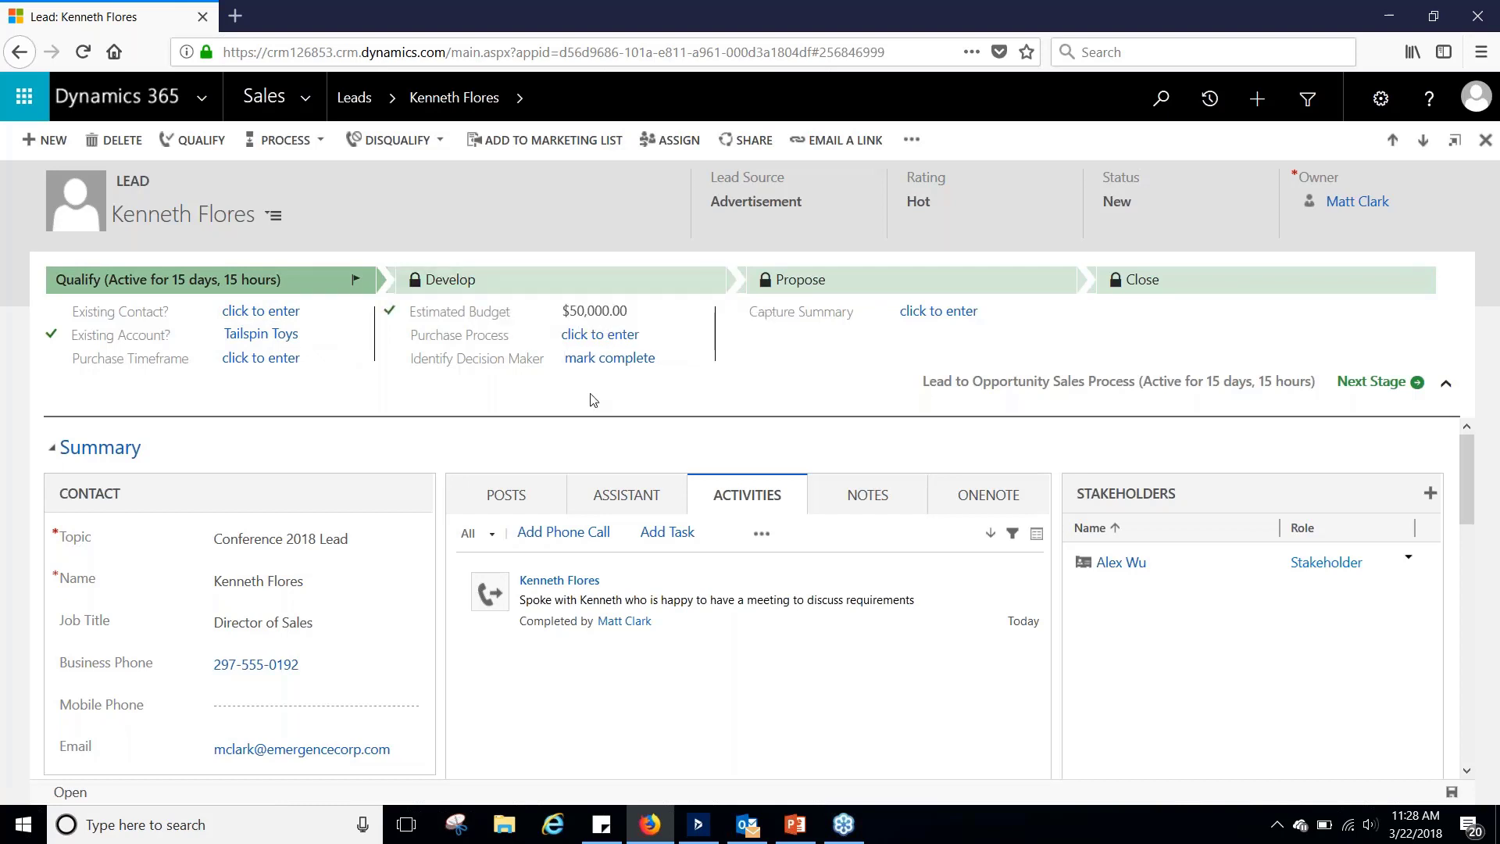
{"action": "left_click", "coordinate": [596, 338]}
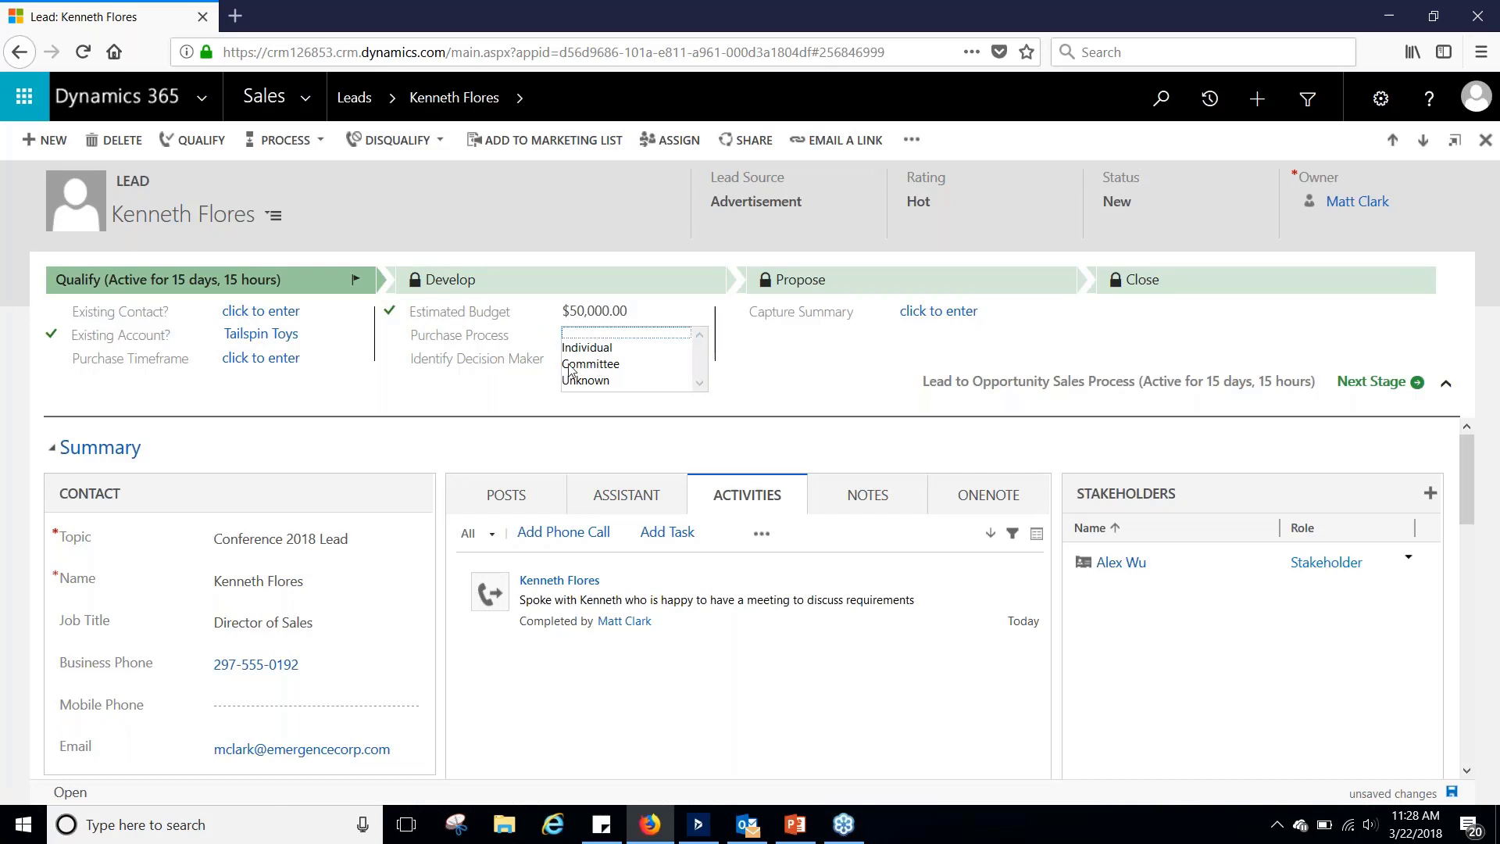
{"action": "left_click", "coordinate": [621, 367]}
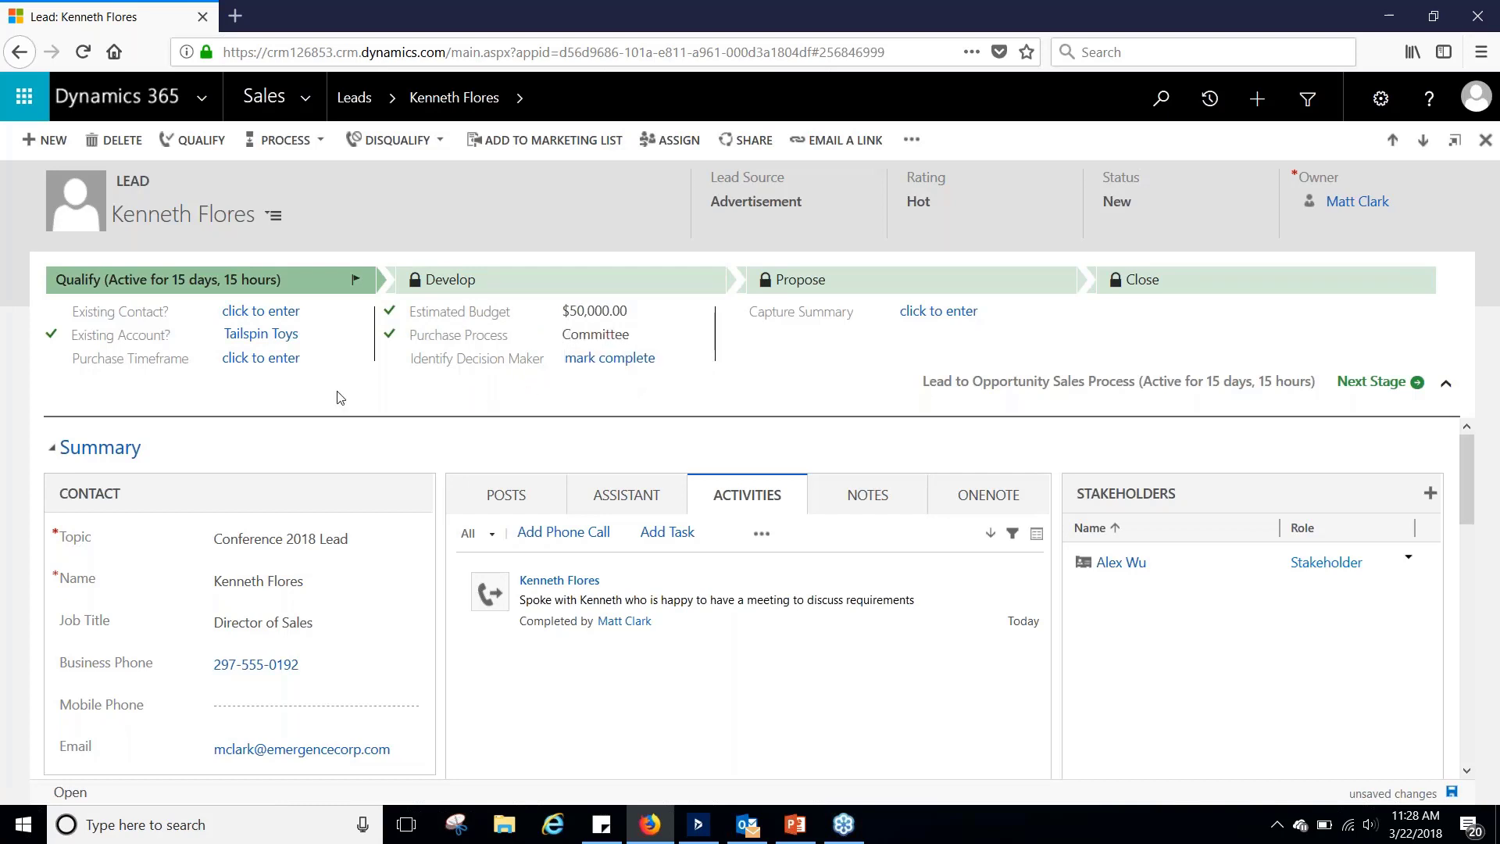
{"action": "left_click", "coordinate": [311, 360]}
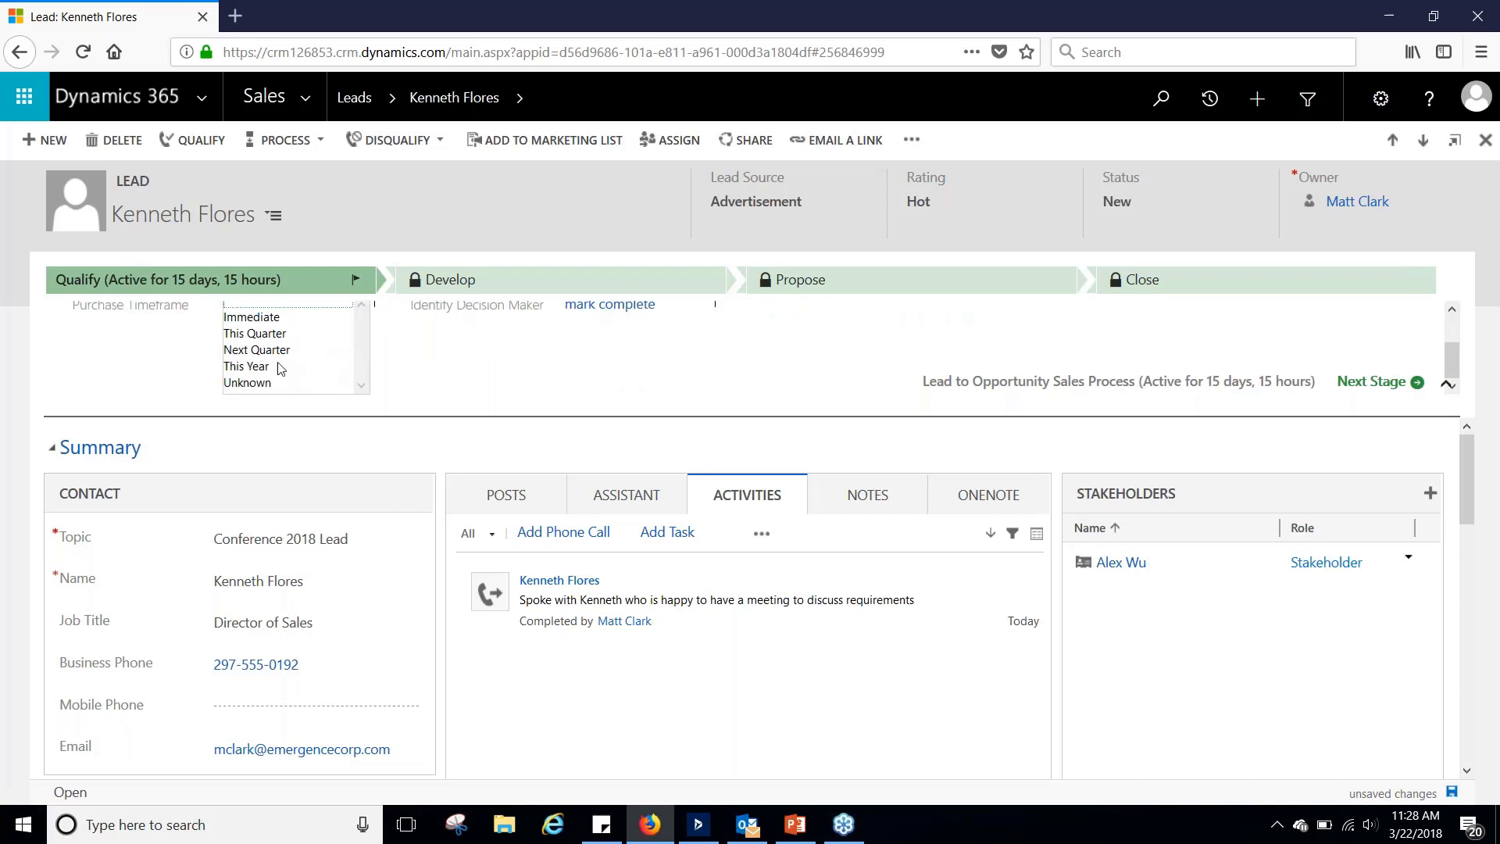
{"action": "left_click", "coordinate": [281, 339]}
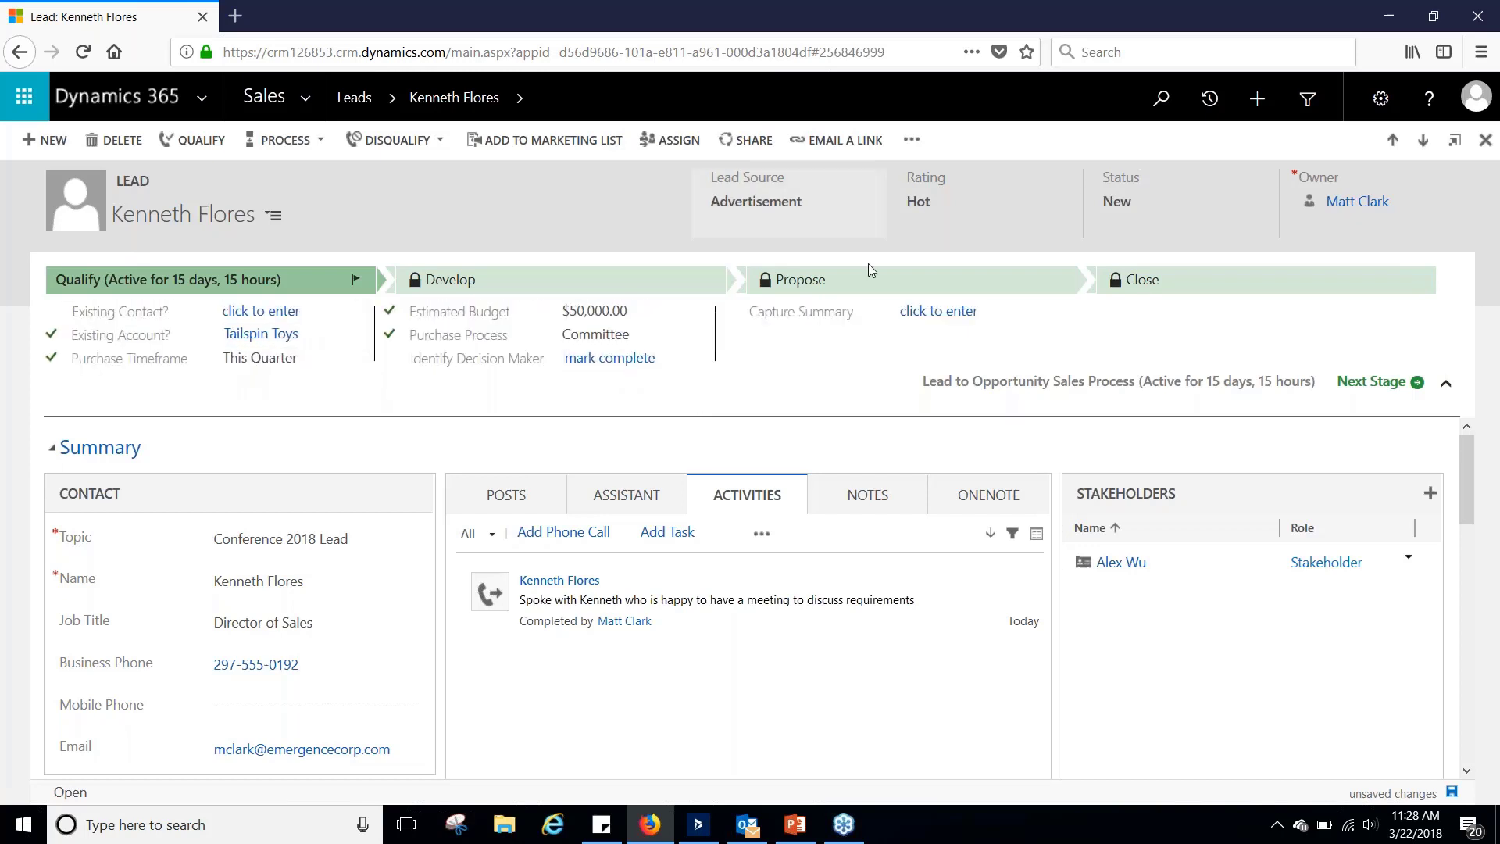
{"action": "left_click", "coordinate": [634, 359]}
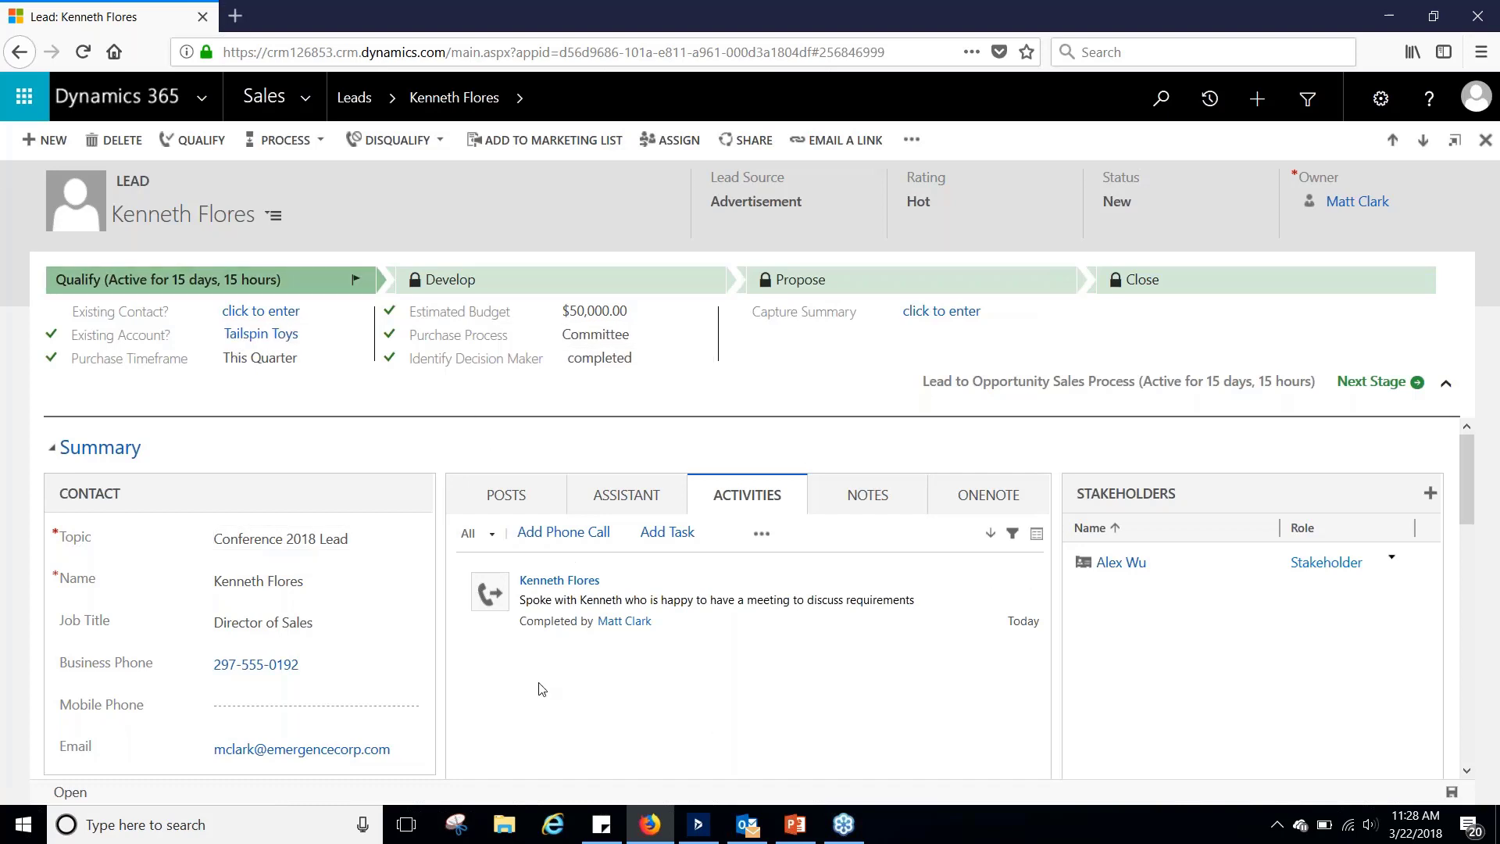
{"action": "scroll", "coordinate": [547, 614], "scroll_direction": "down", "scroll_amount": 4}
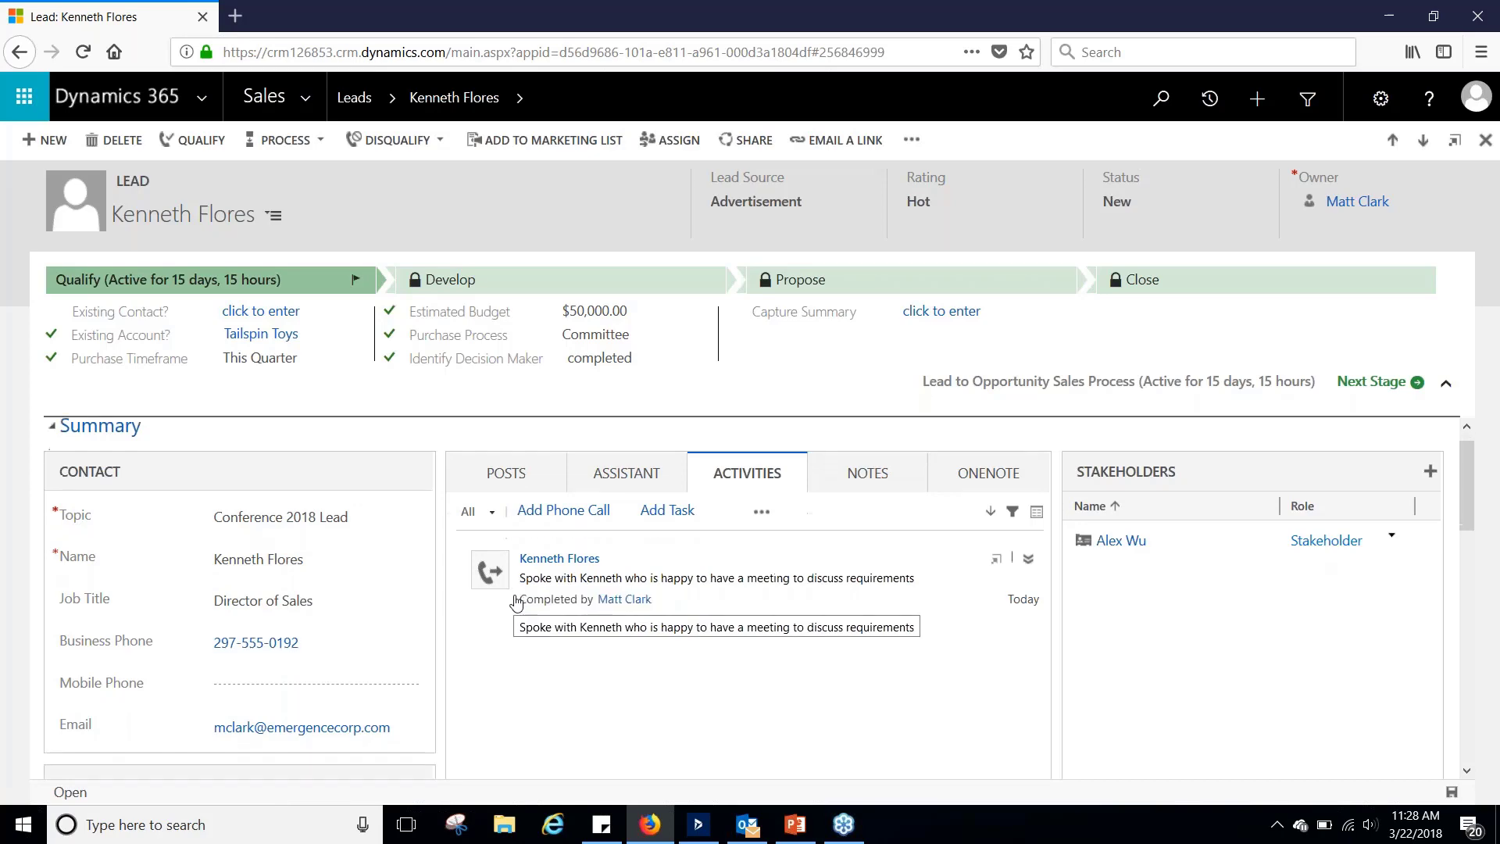
Check the available reasons for disqualifying the lead, and qualify it to create an opportunity.
{"action": "scroll", "coordinate": [650, 547], "scroll_direction": "up", "scroll_amount": 4}
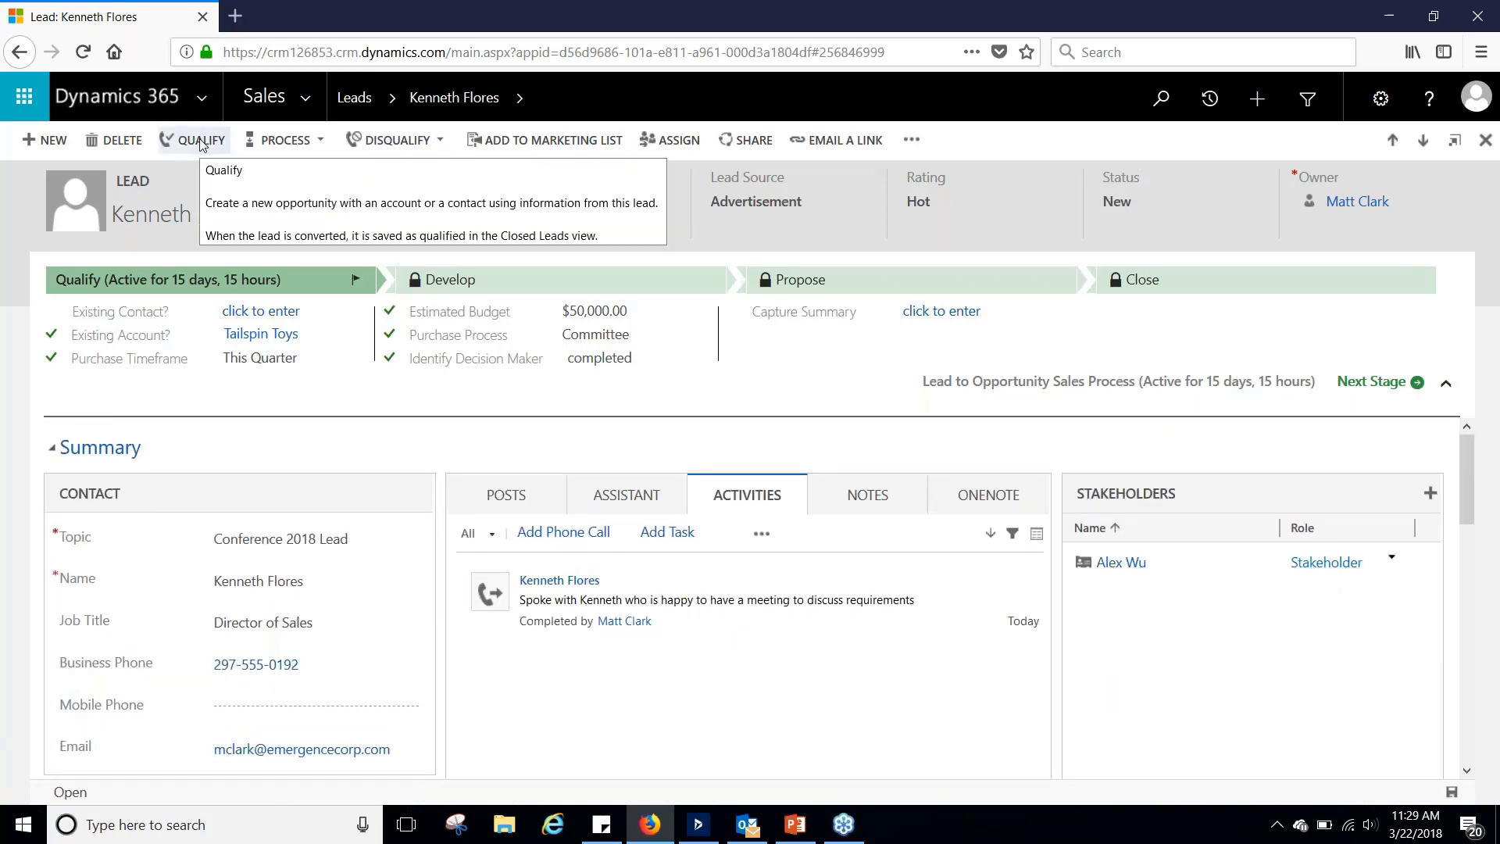
{"action": "left_click", "coordinate": [435, 144]}
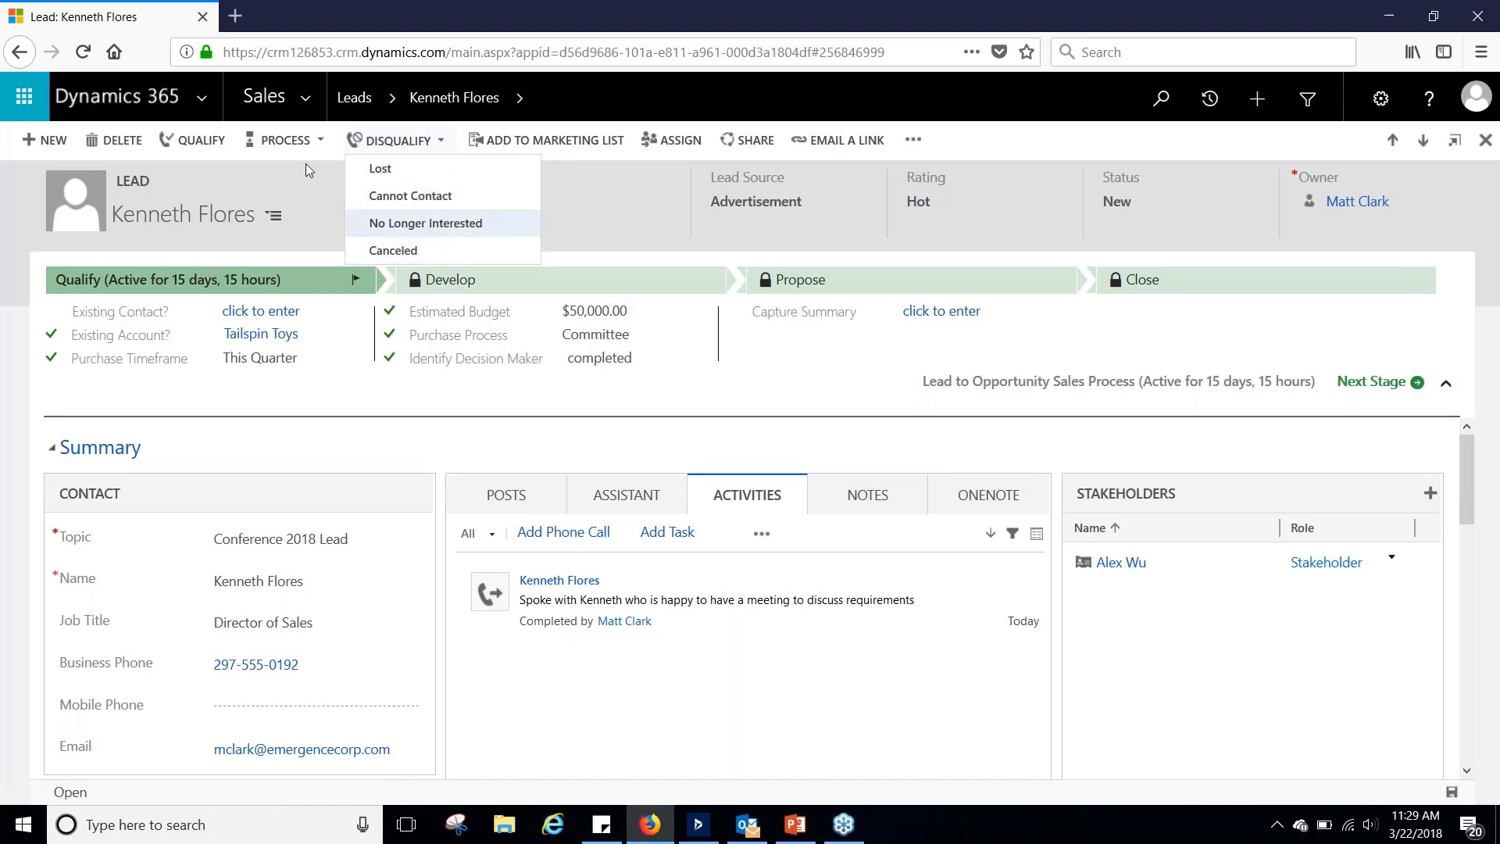
{"action": "left_click", "coordinate": [301, 195]}
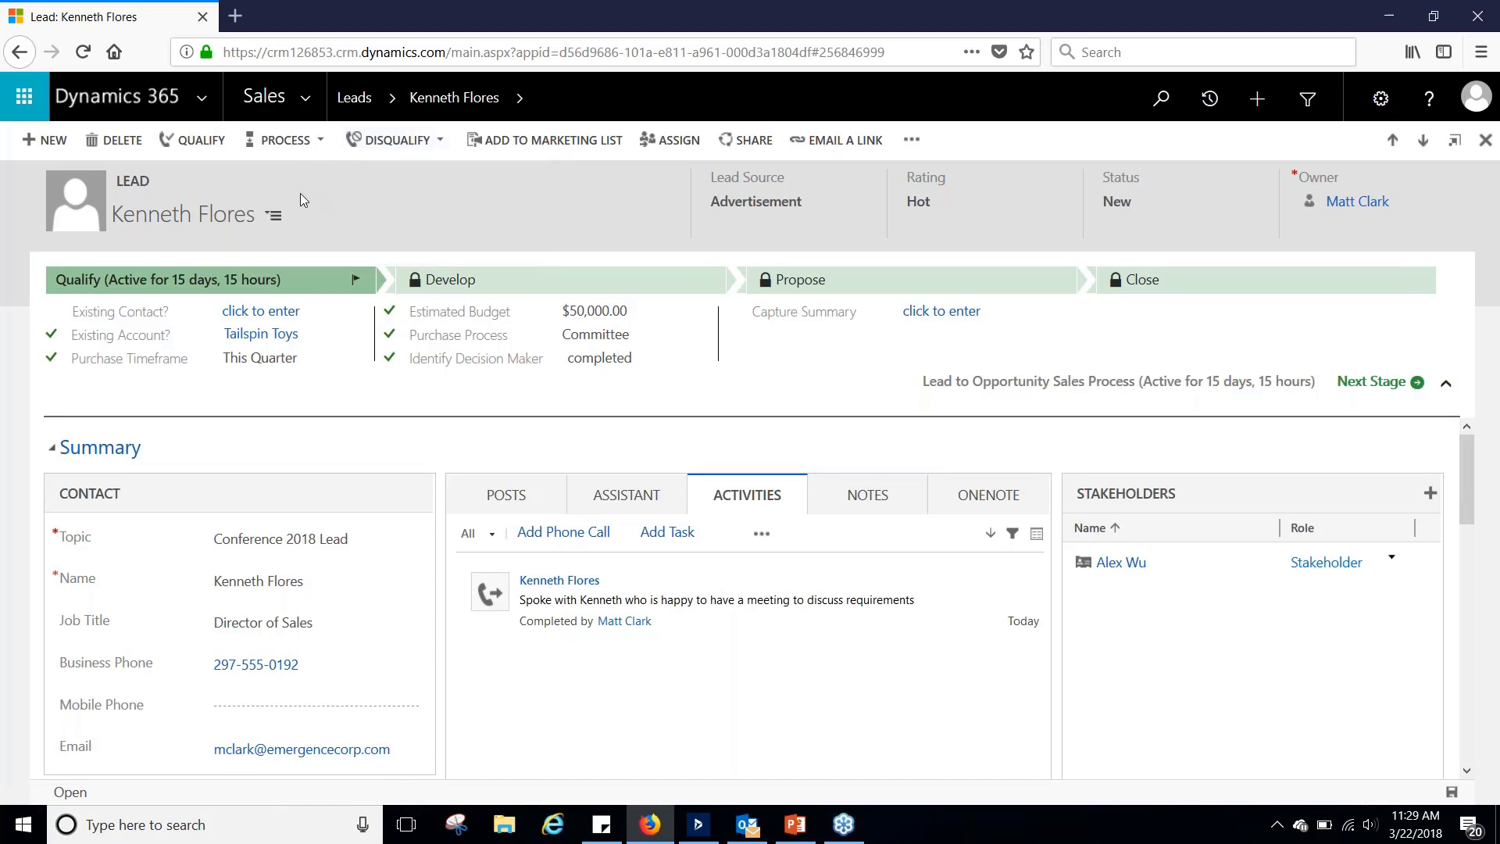
{"action": "left_click", "coordinate": [396, 140]}
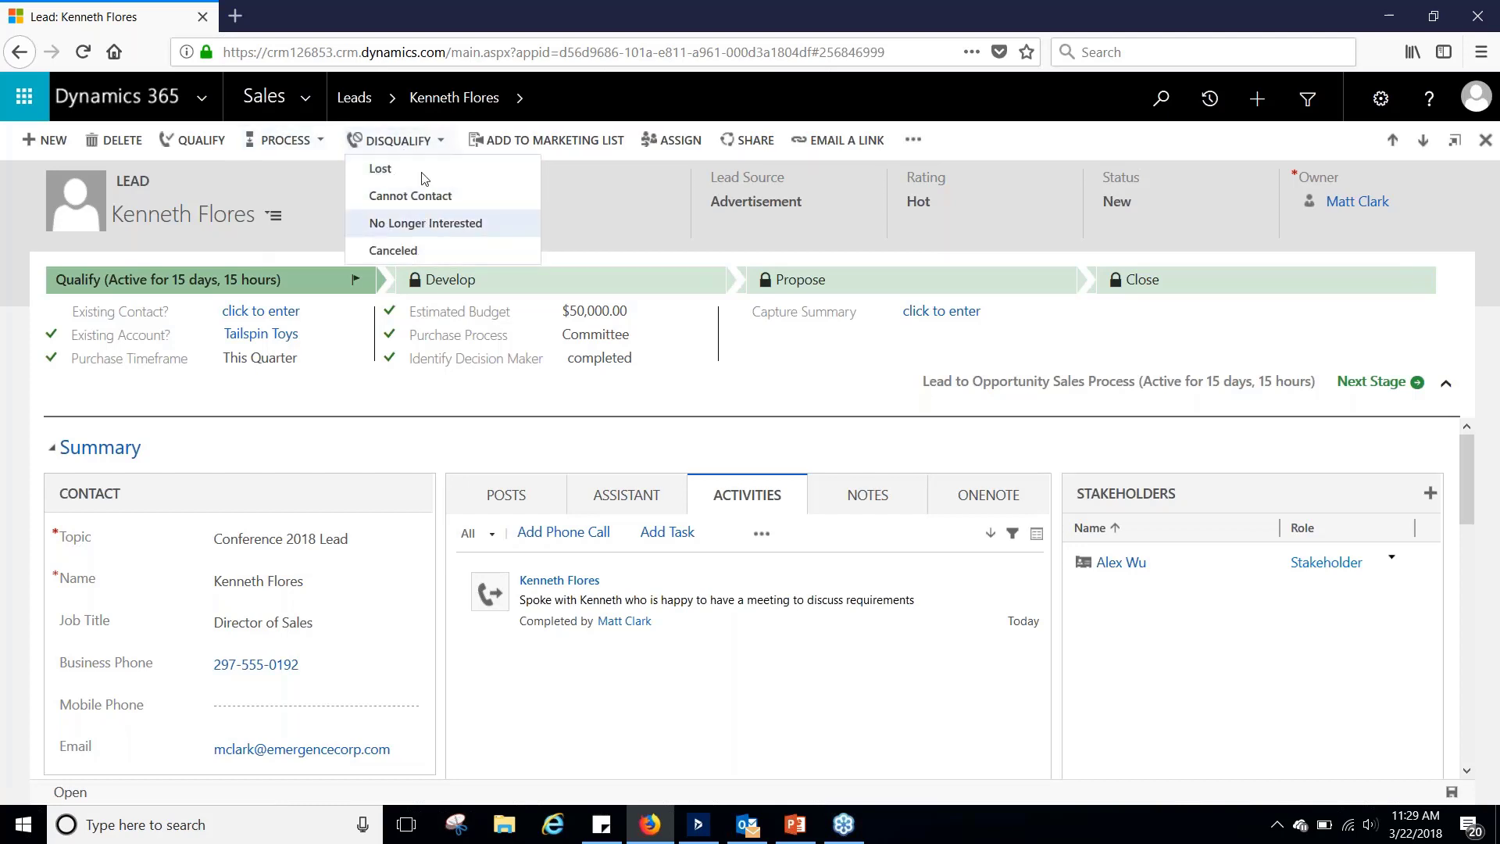
{"action": "left_click", "coordinate": [308, 195]}
{"action": "left_click", "coordinate": [396, 139]}
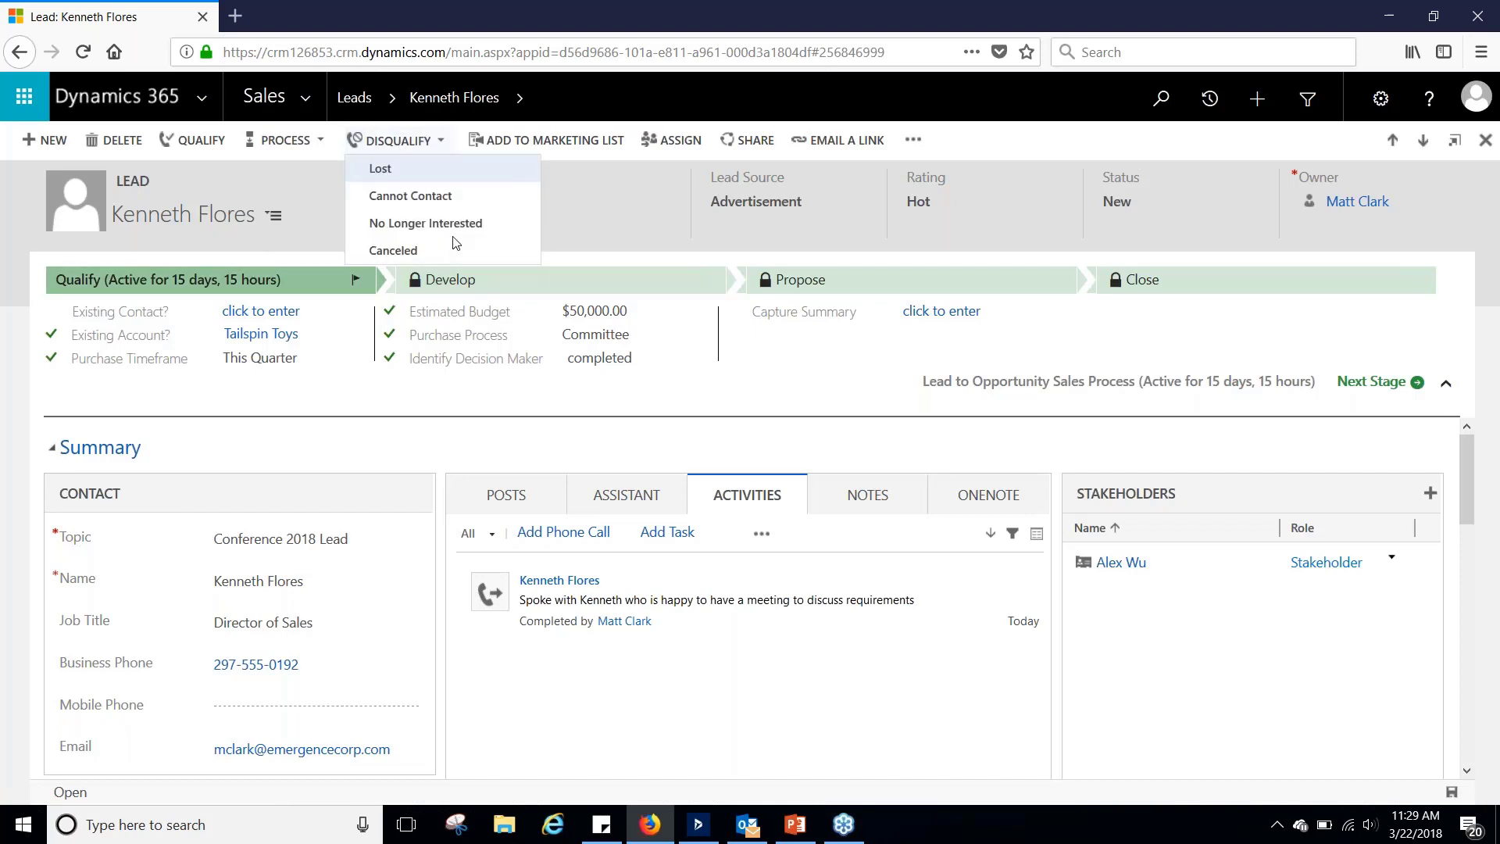
{"action": "left_click", "coordinate": [313, 195]}
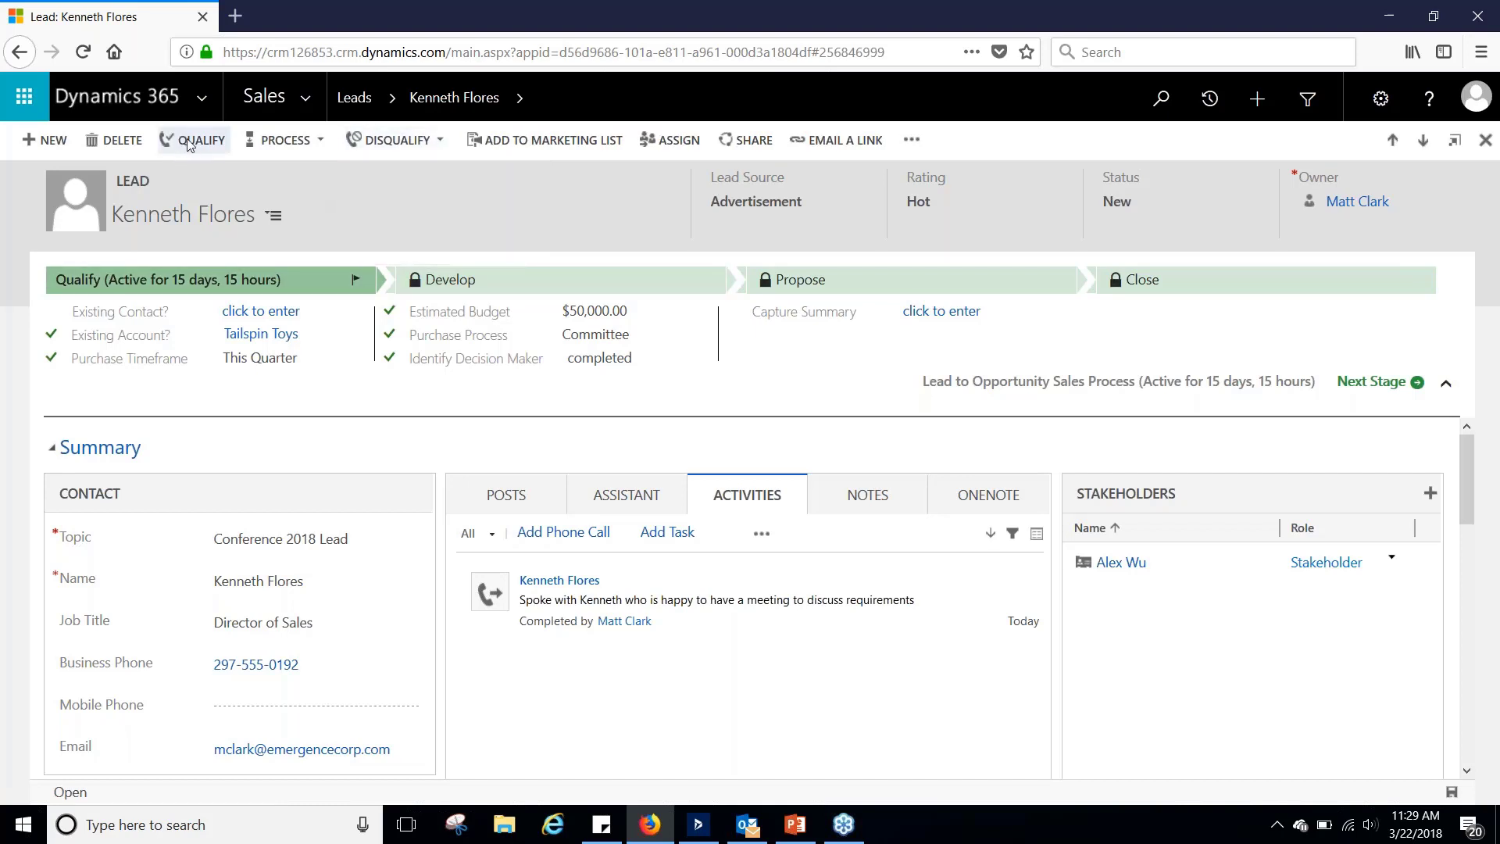
{"action": "left_click", "coordinate": [191, 142]}
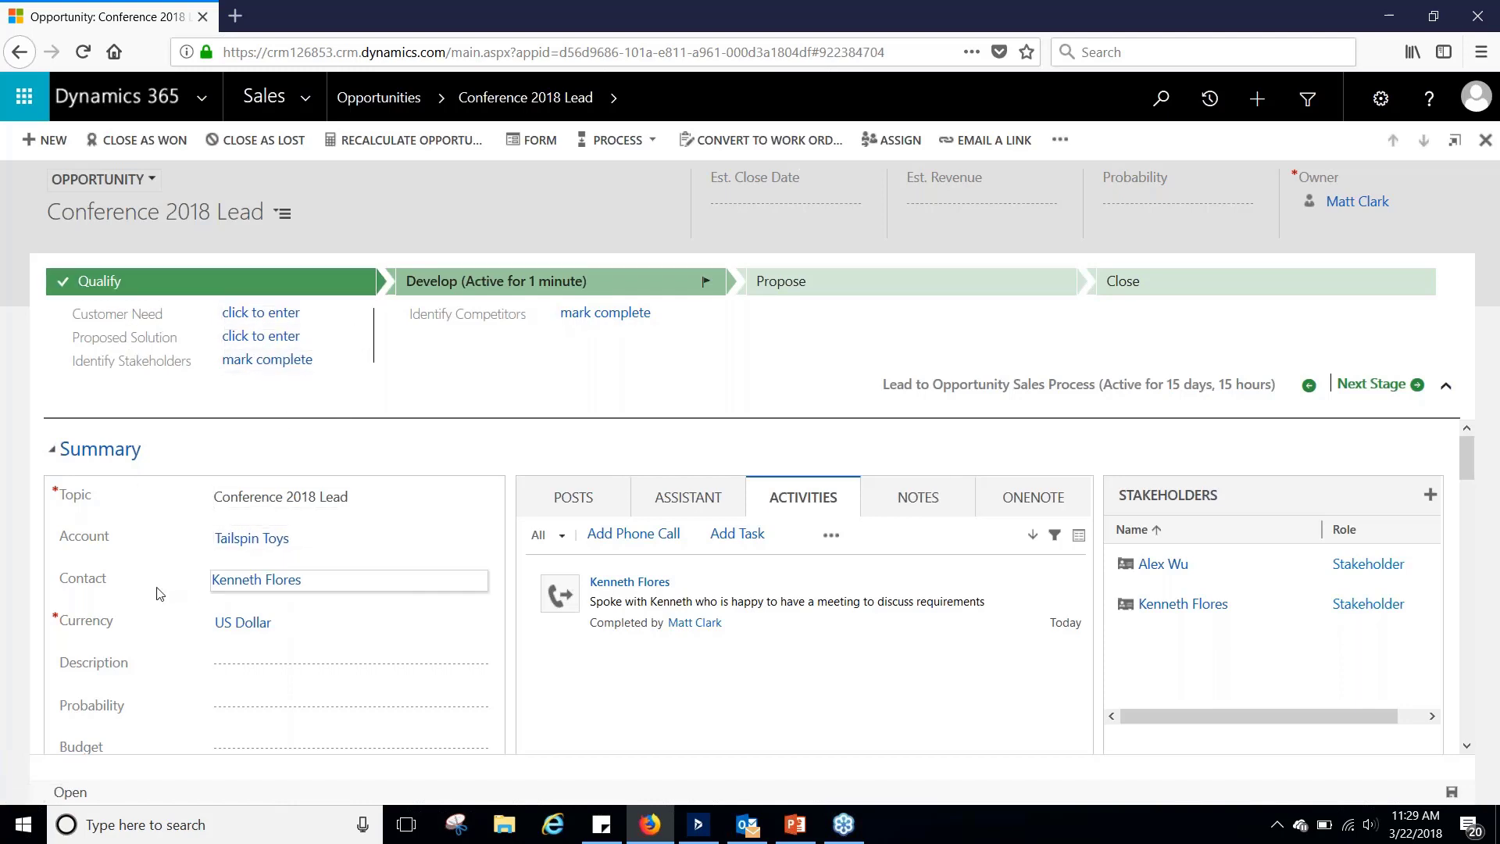
Enter "Needs some new IT equiepment" as the opportunity's customer need and try to correct the last word to "equipment".
{"action": "left_click_drag", "start_coordinate": [1469, 476], "coordinate": [1480, 556]}
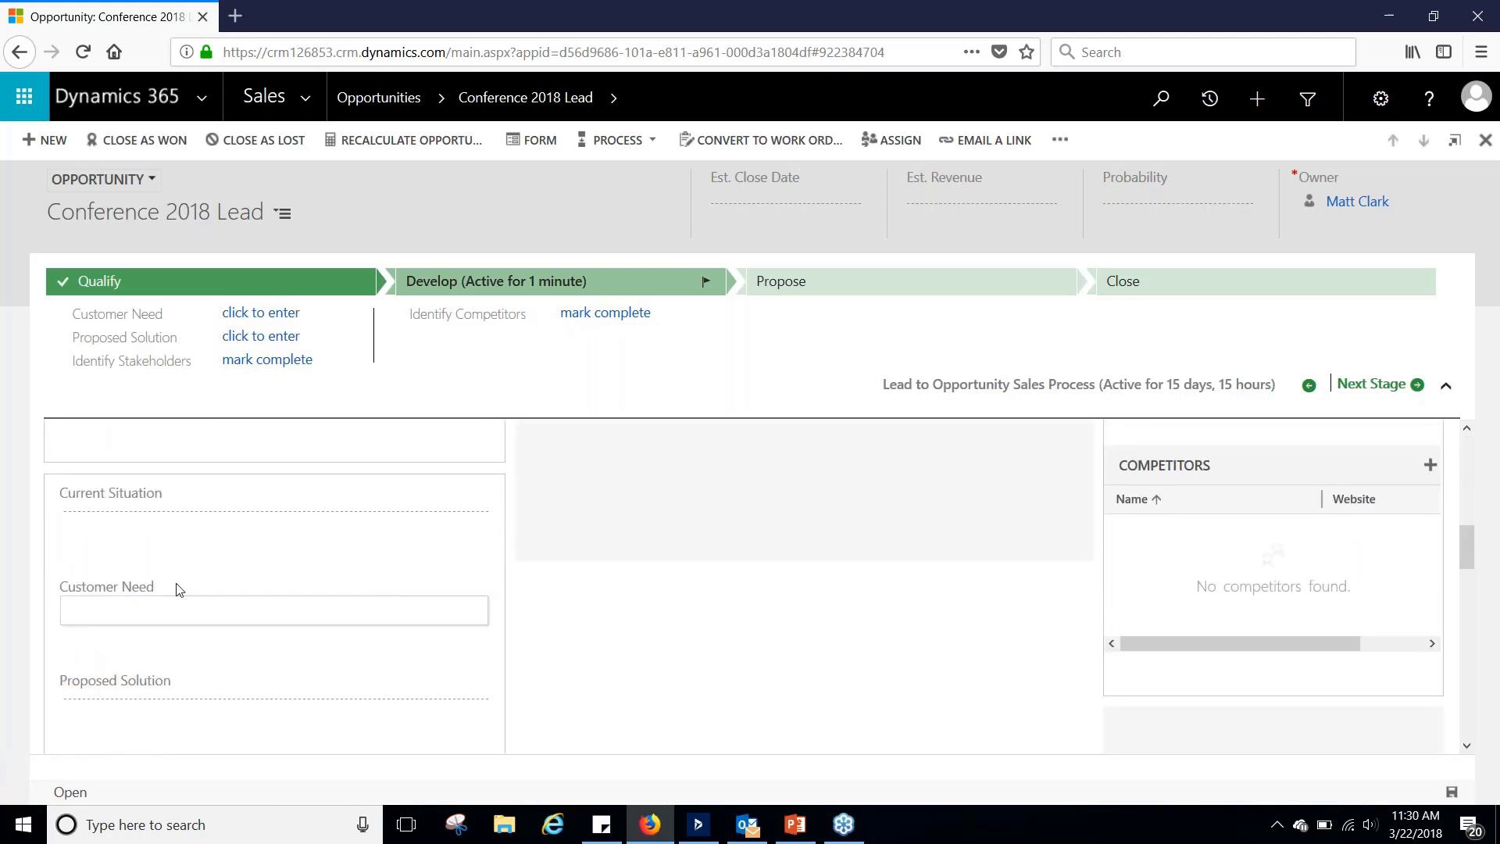
{"action": "left_click", "coordinate": [180, 615]}
{"action": "type", "text": "Needs"}
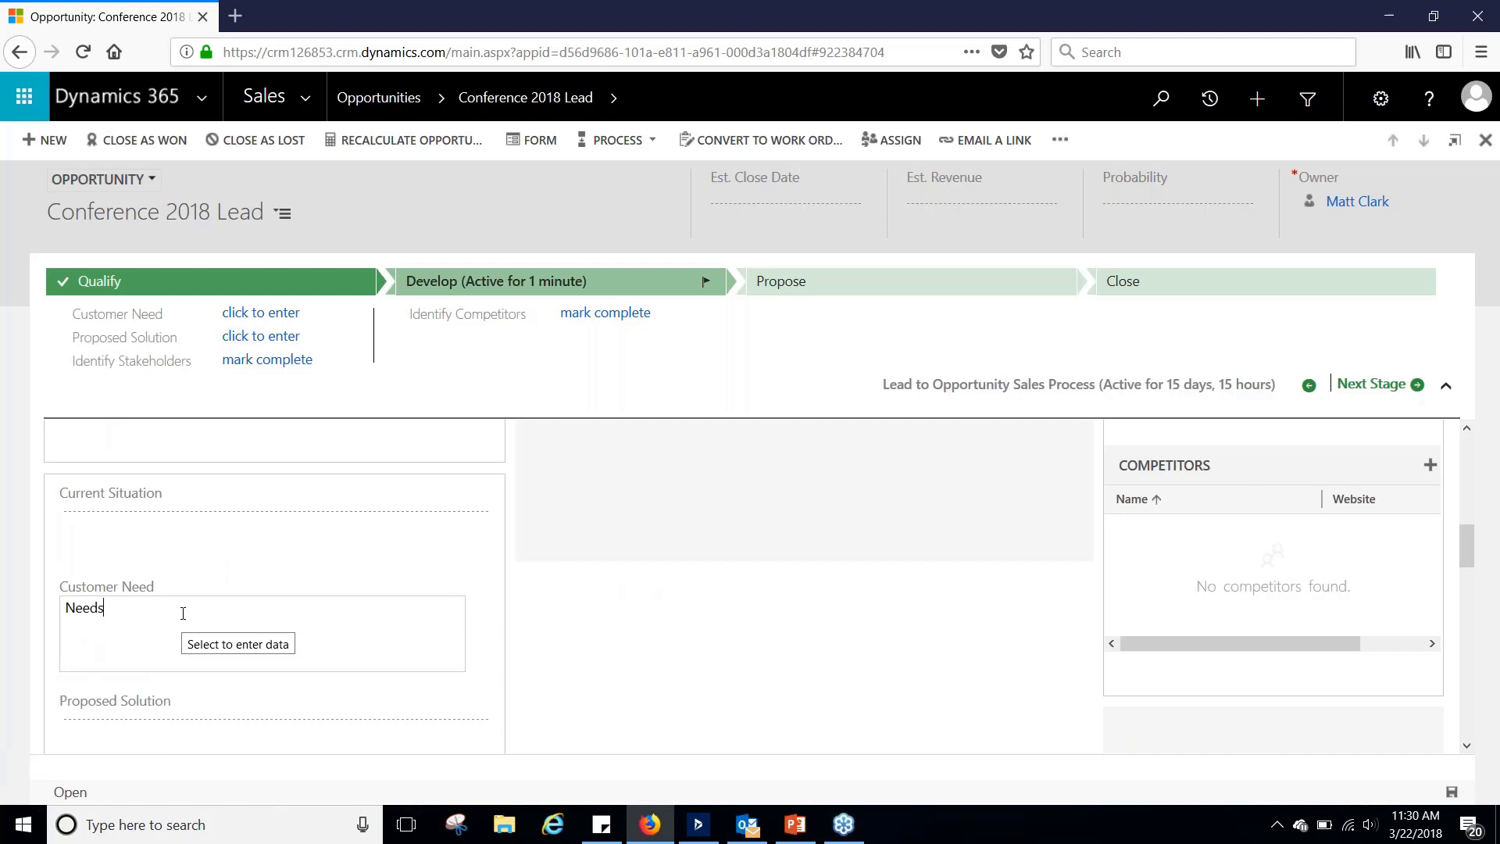
{"action": "type", "text": " some new IT requiepment"}
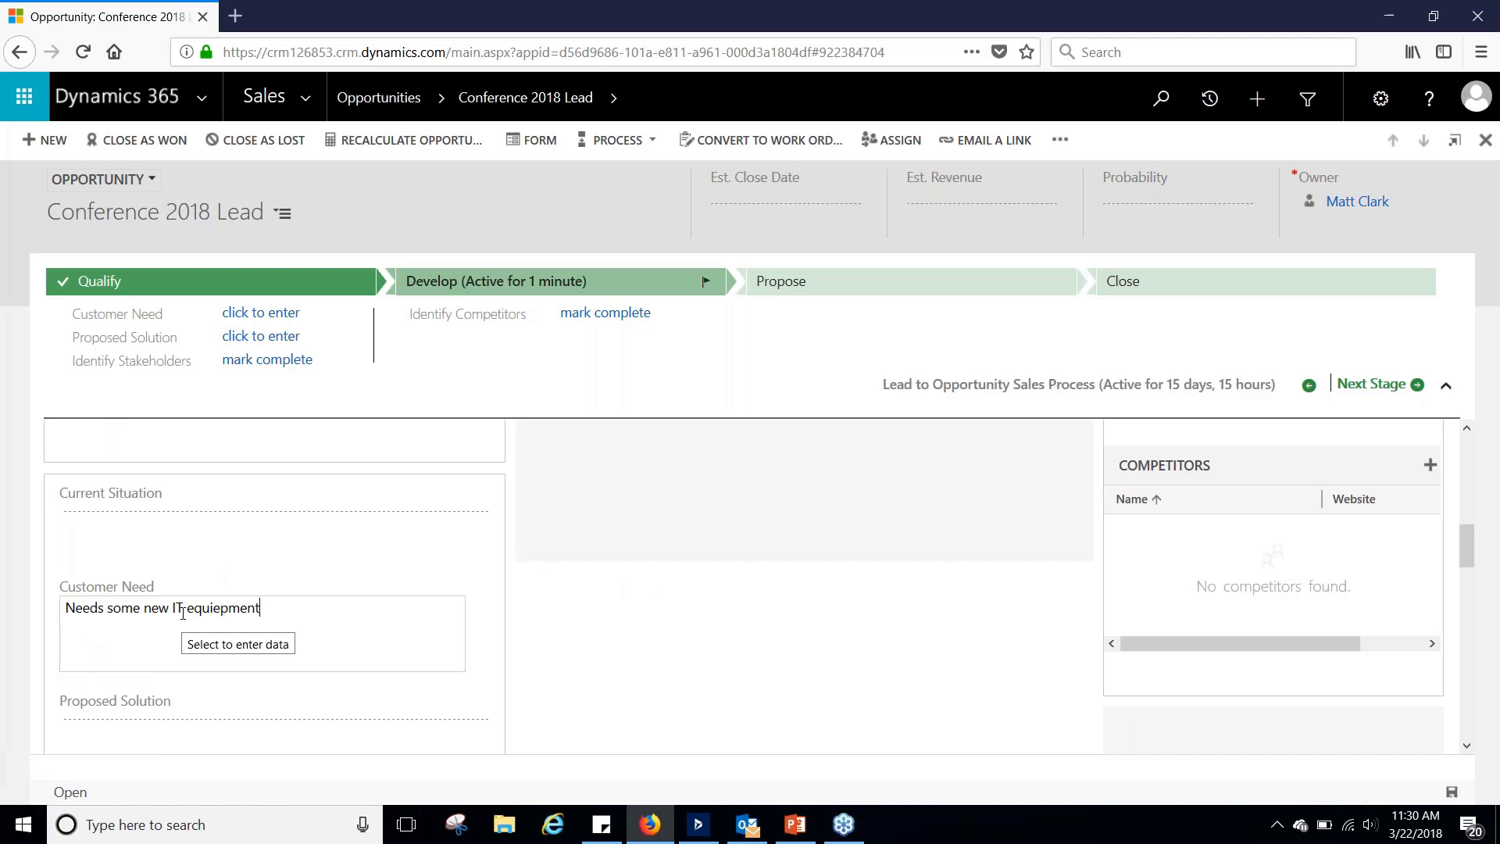
{"action": "right_click", "coordinate": [239, 608]}
{"action": "left_click", "coordinate": [332, 364]}
{"action": "right_click", "coordinate": [213, 616]}
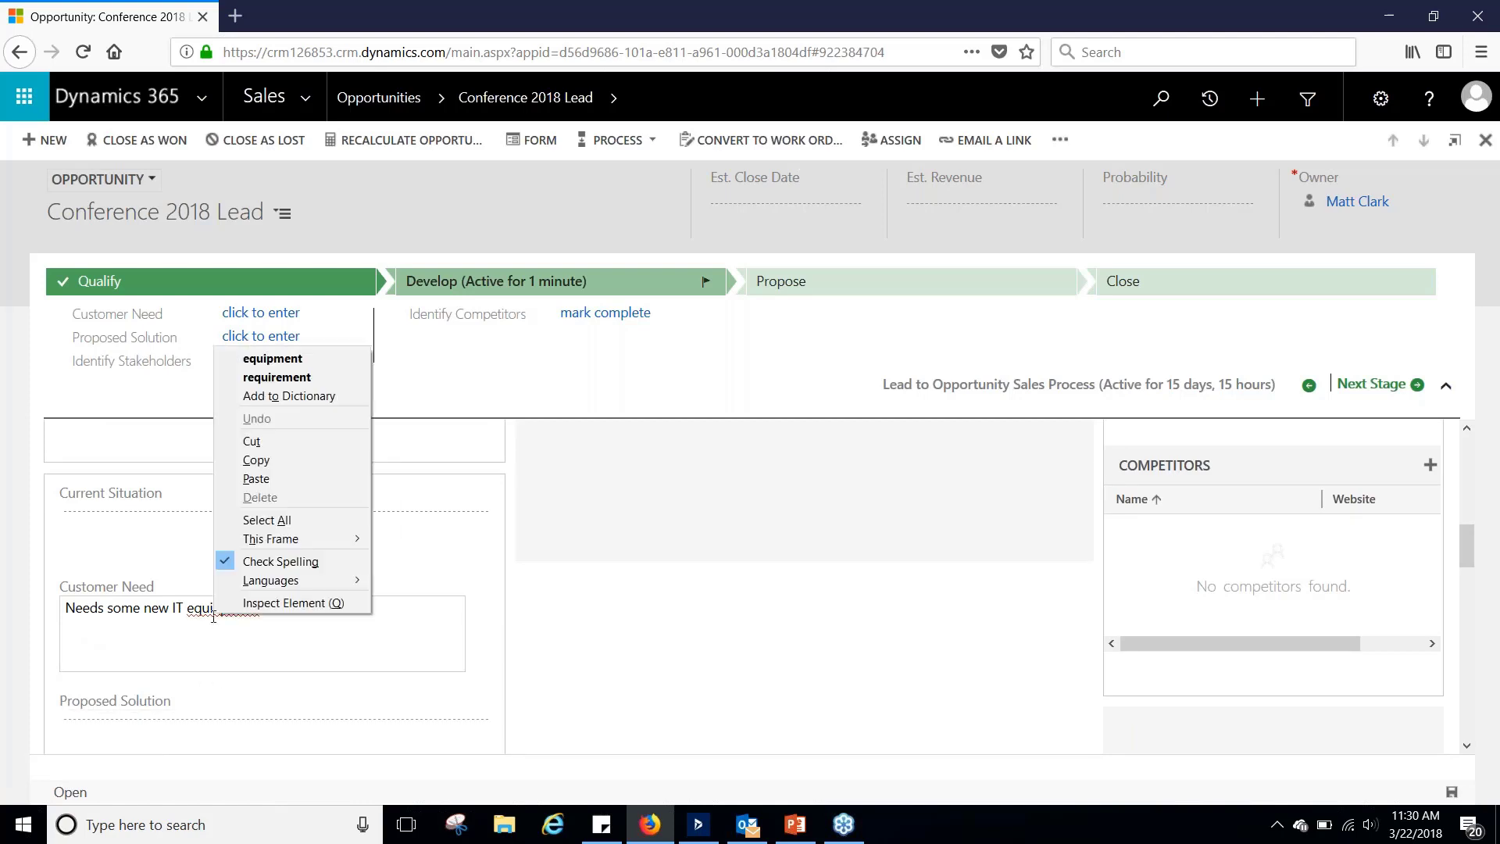
{"action": "left_click", "coordinate": [282, 359]}
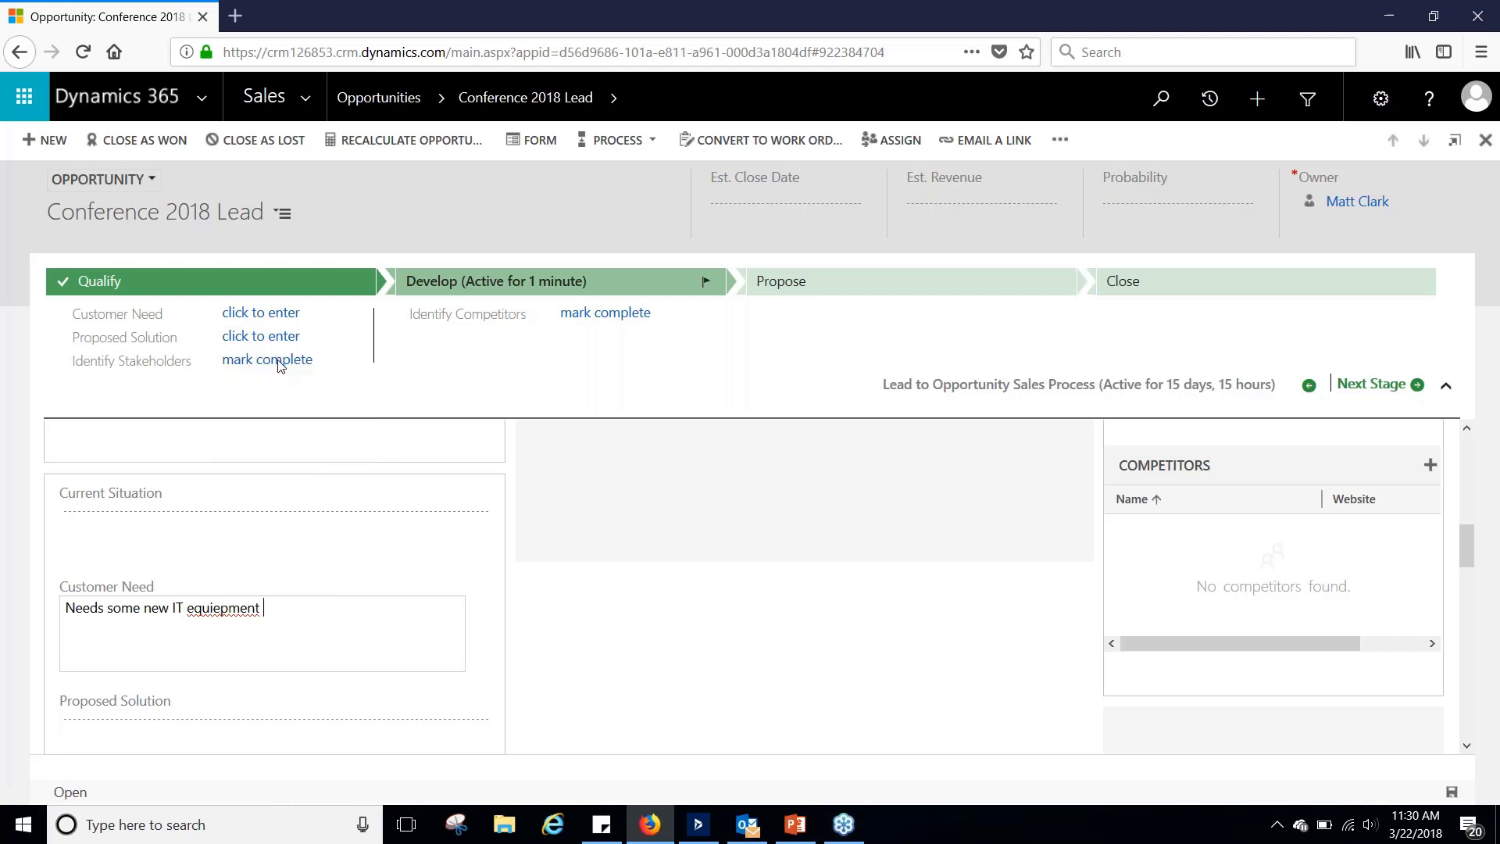
Enter "Update hardware across the business" as the opportunity's proposed solution.
{"action": "left_click", "coordinate": [134, 716]}
{"action": "type", "text": "Ne"}
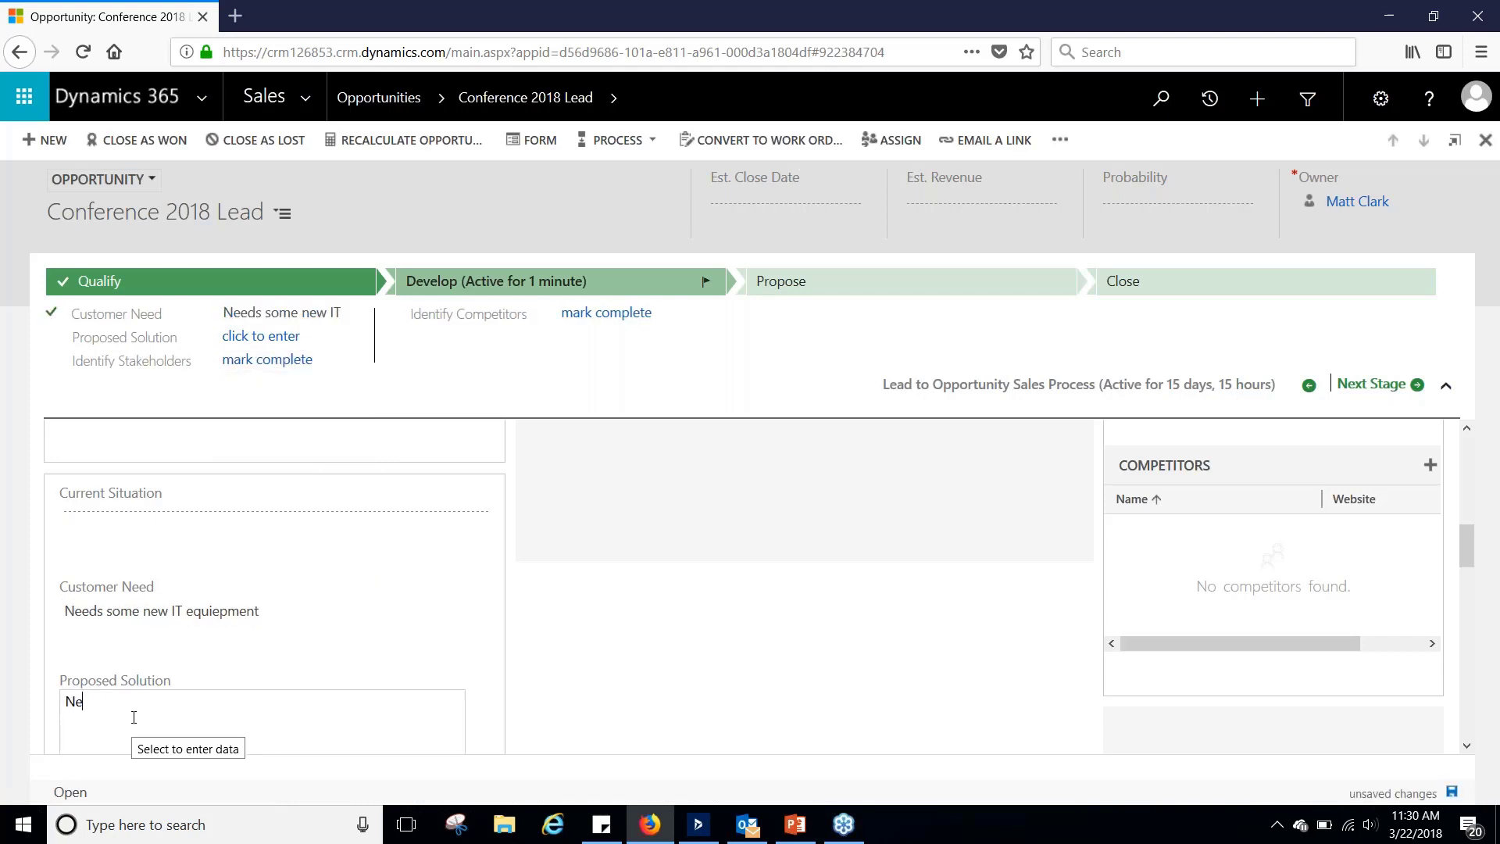
{"action": "key", "text": "BackSpace"}
{"action": "key", "text": "BackSpace"}
{"action": "type", "text": "Update hardware accross the business"}
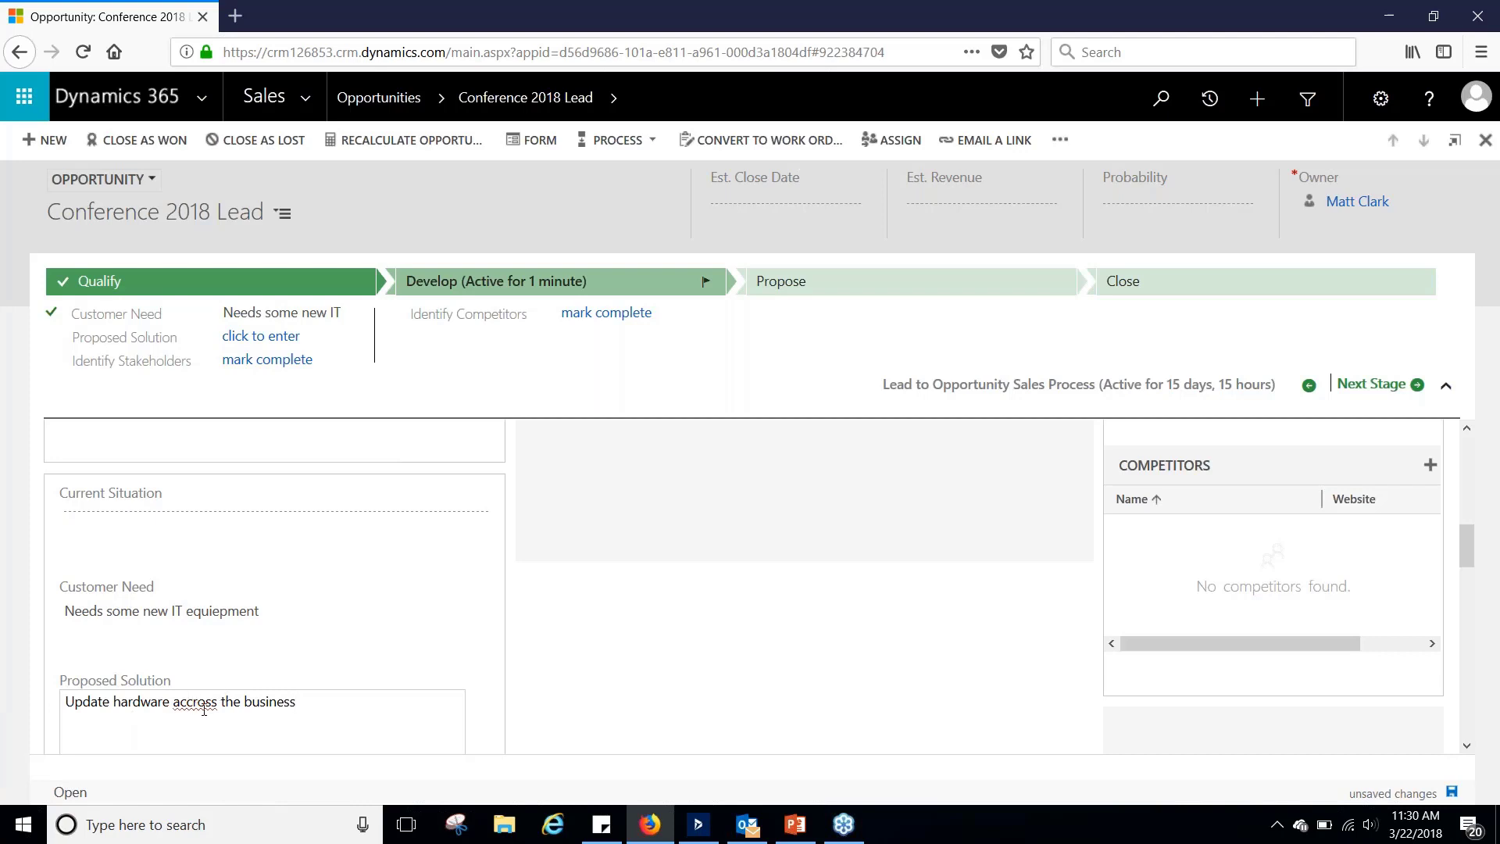
{"action": "key", "text": "BackSpace"}
{"action": "left_click", "coordinate": [535, 668]}
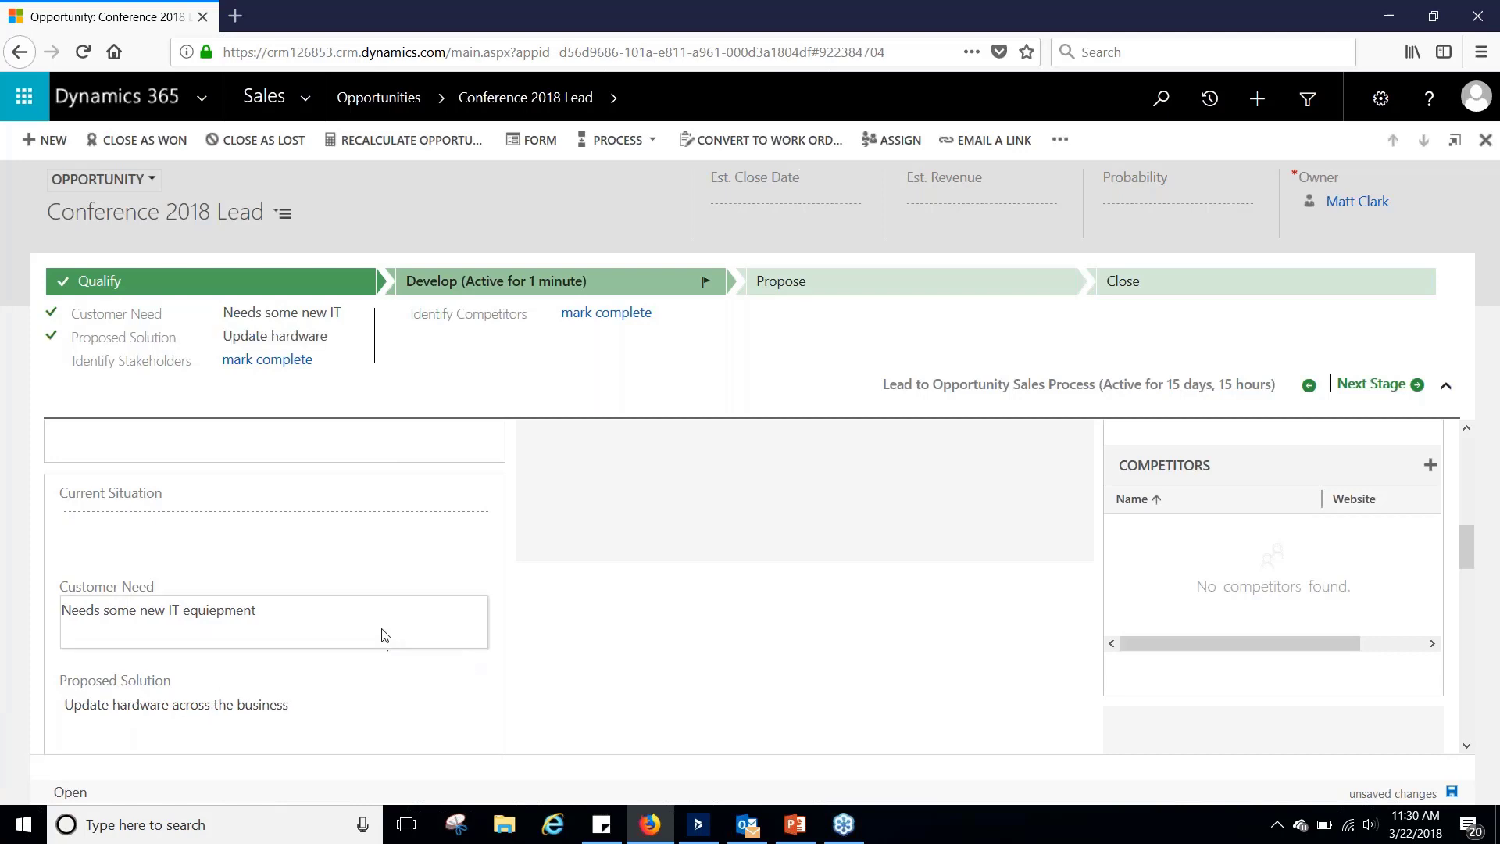
Check the opportunity's stakeholders, mark Identify Stakeholders complete and save the opportunity.
{"action": "scroll", "coordinate": [313, 571], "scroll_direction": "up", "scroll_amount": 1}
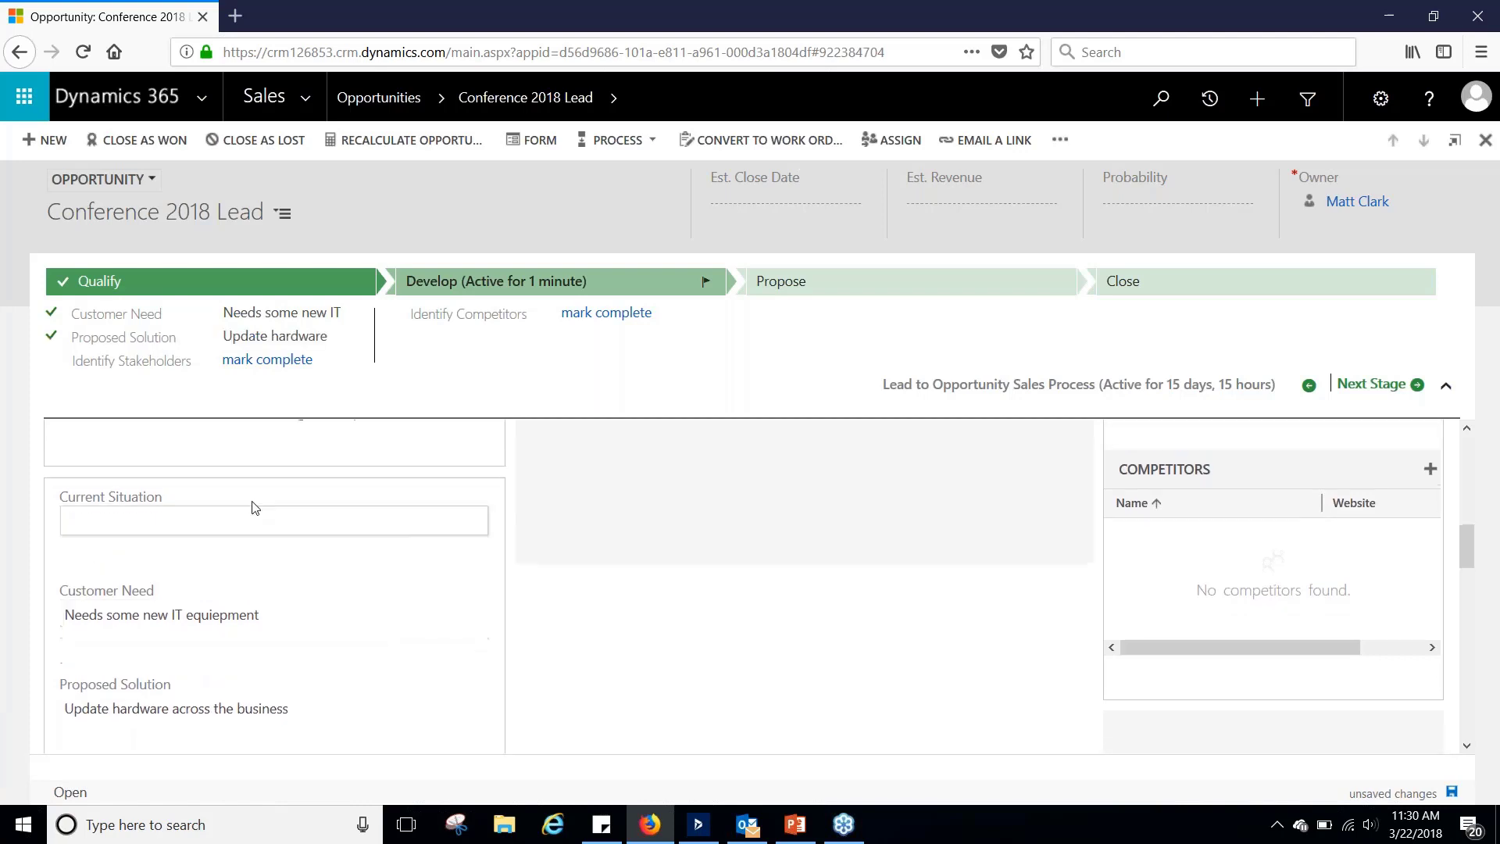
{"action": "left_click", "coordinate": [261, 362]}
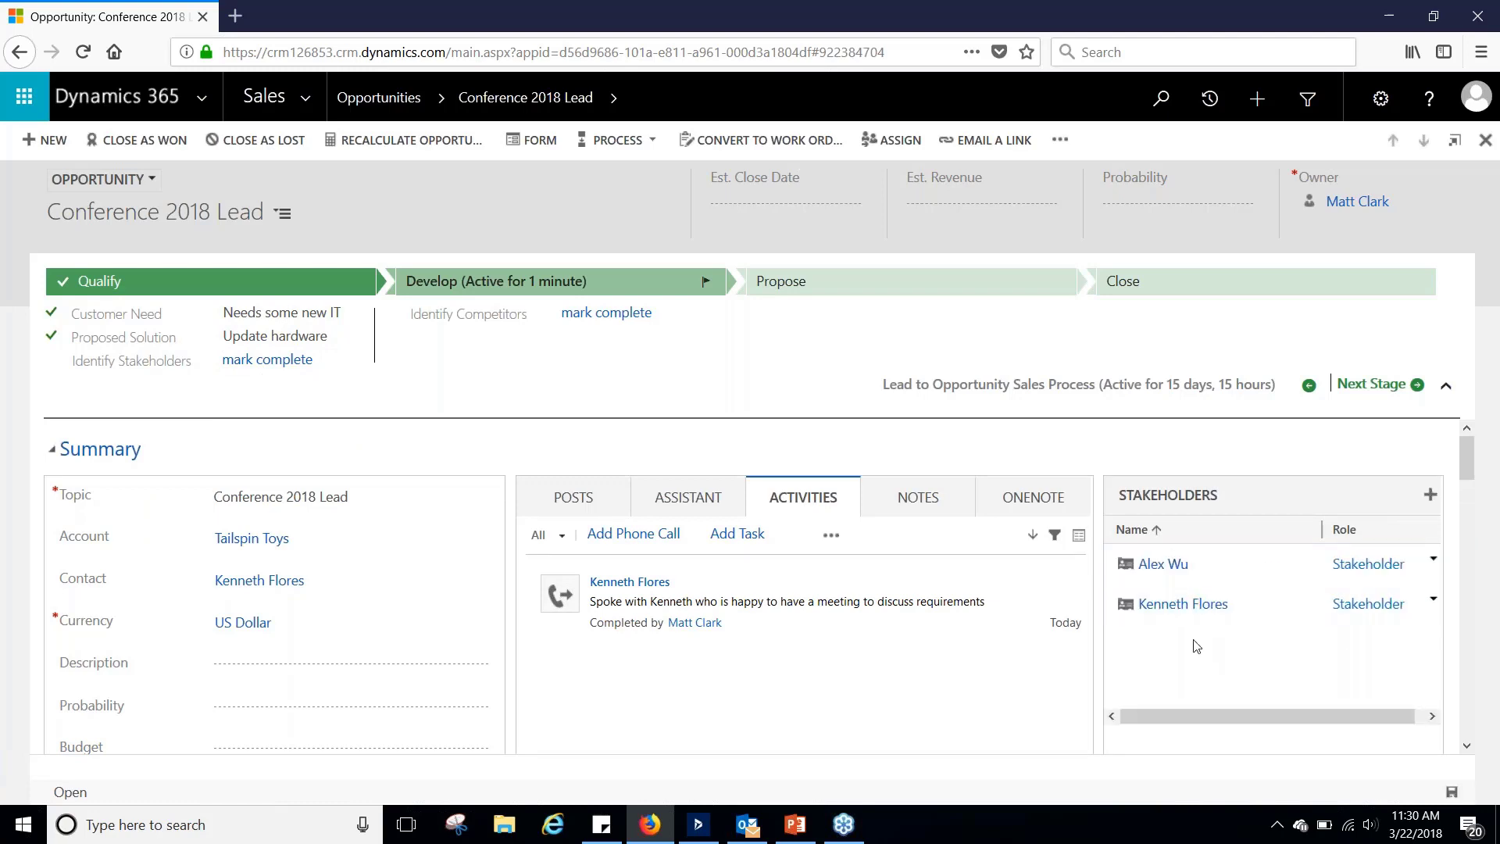
{"action": "left_click", "coordinate": [314, 363]}
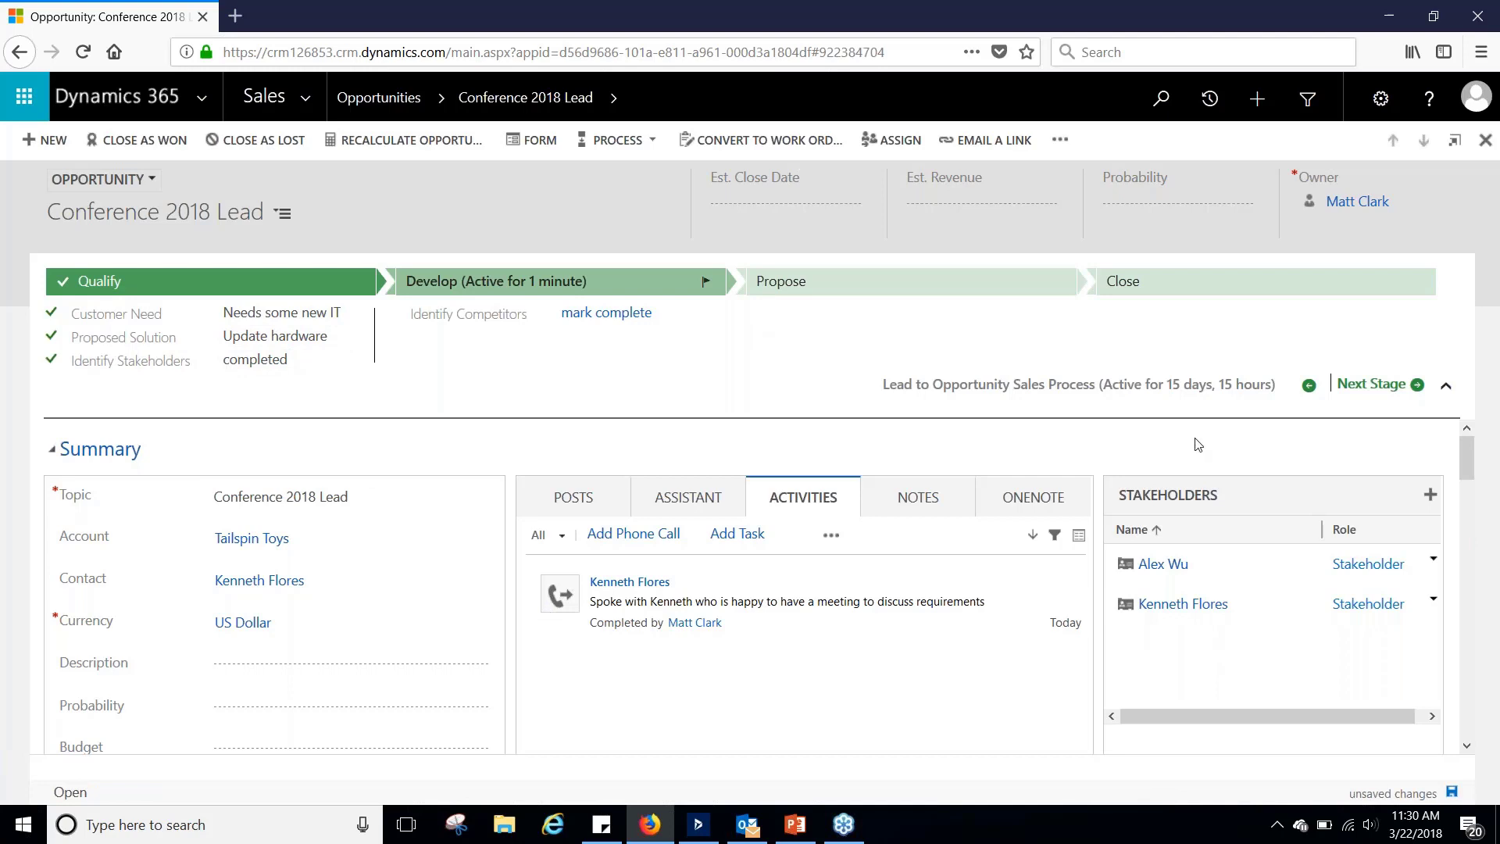
{"action": "scroll", "coordinate": [1197, 444], "scroll_direction": "down", "scroll_amount": 1}
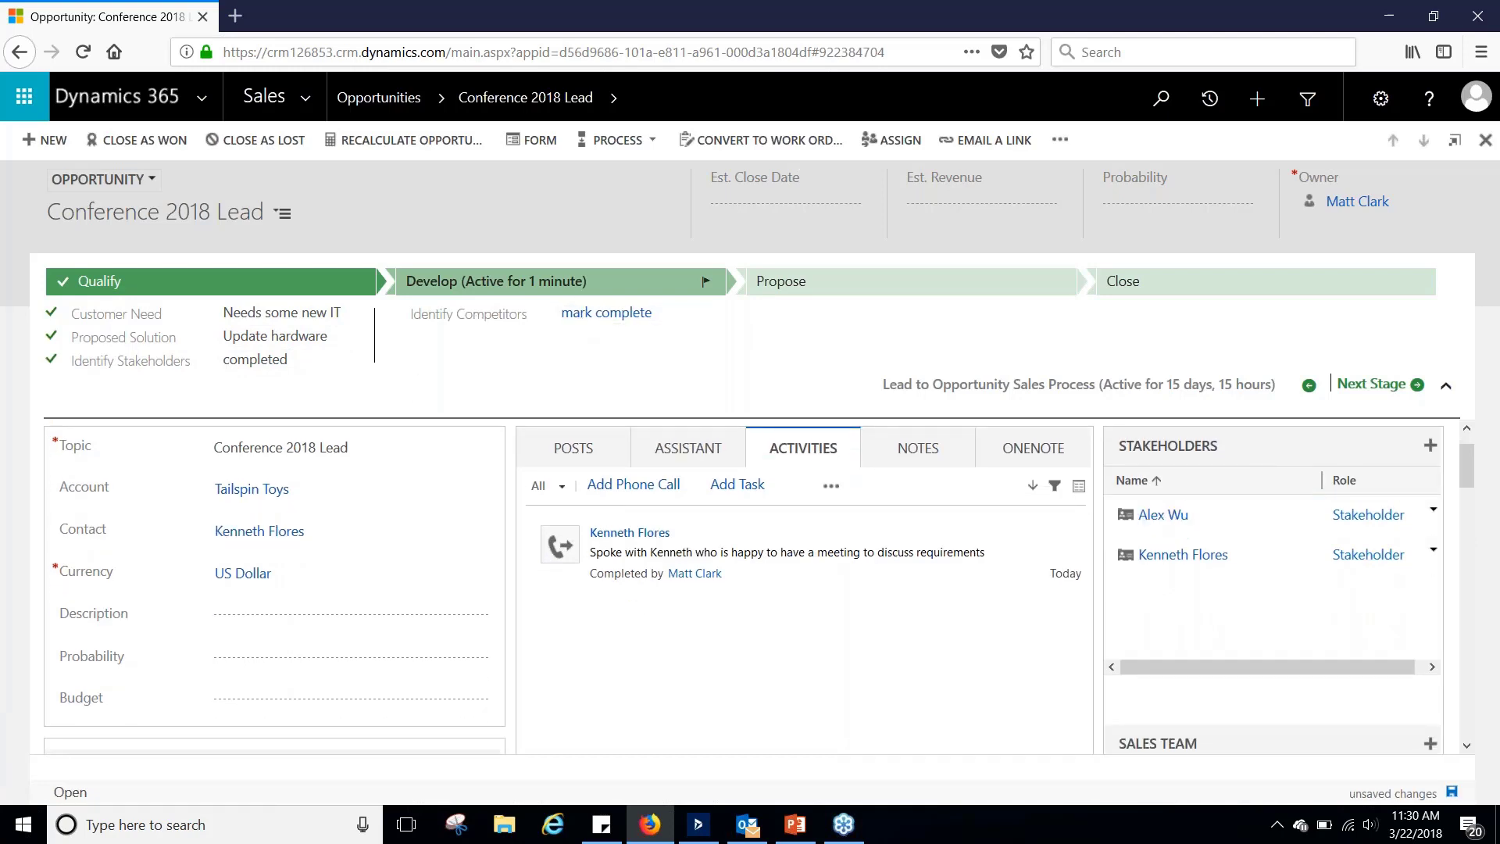
{"action": "left_click", "coordinate": [1455, 791]}
Add Consolidated Messenger as a competitor on the opportunity.
{"action": "scroll", "coordinate": [1296, 602], "scroll_direction": "down", "scroll_amount": 5}
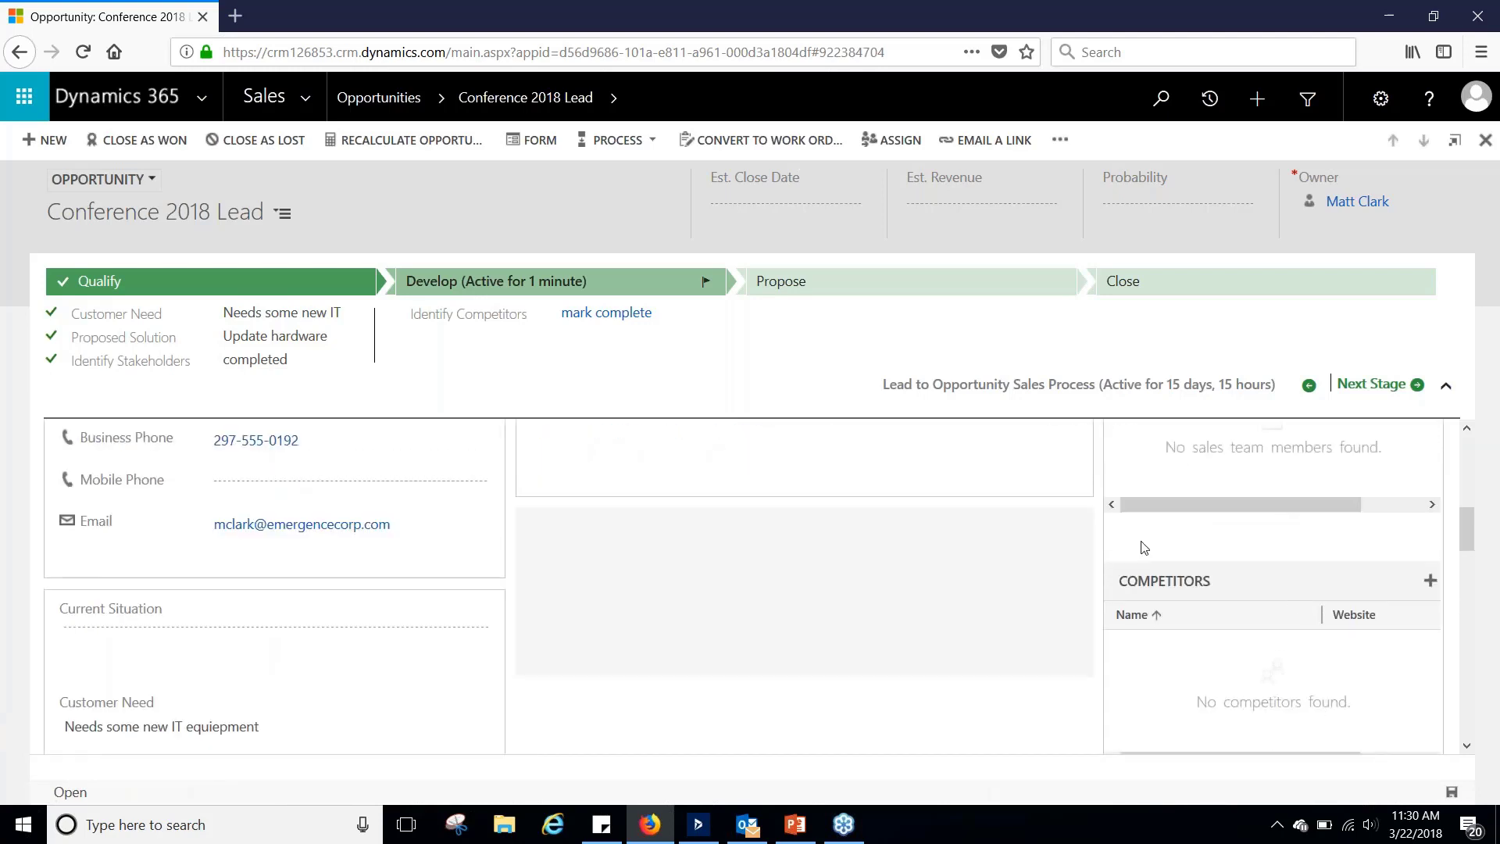
{"action": "scroll", "coordinate": [1456, 519], "scroll_direction": "down", "scroll_amount": 1}
{"action": "left_click", "coordinate": [1429, 506]}
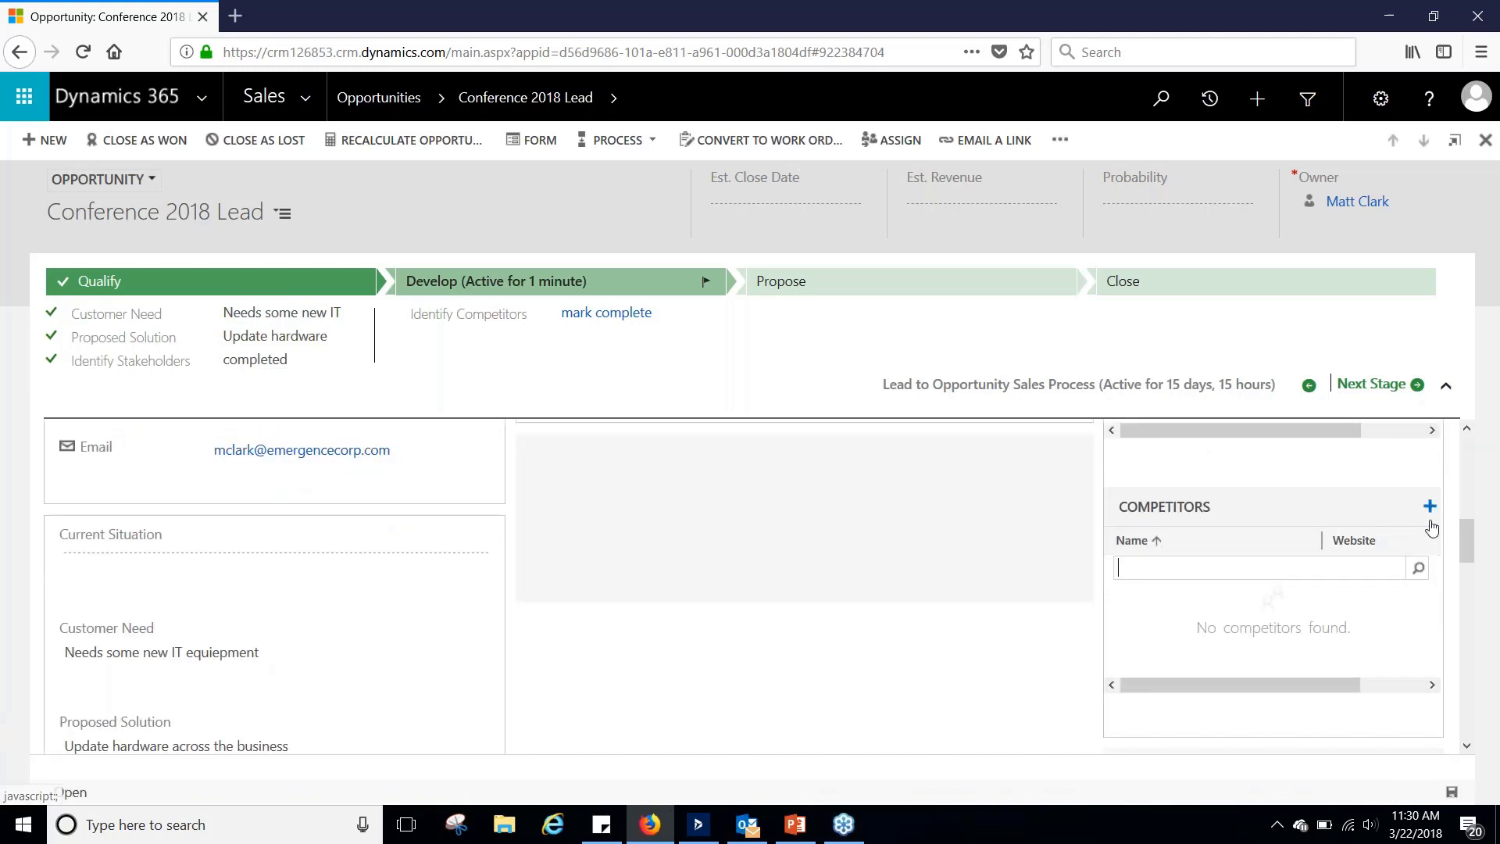
{"action": "left_click", "coordinate": [1418, 568]}
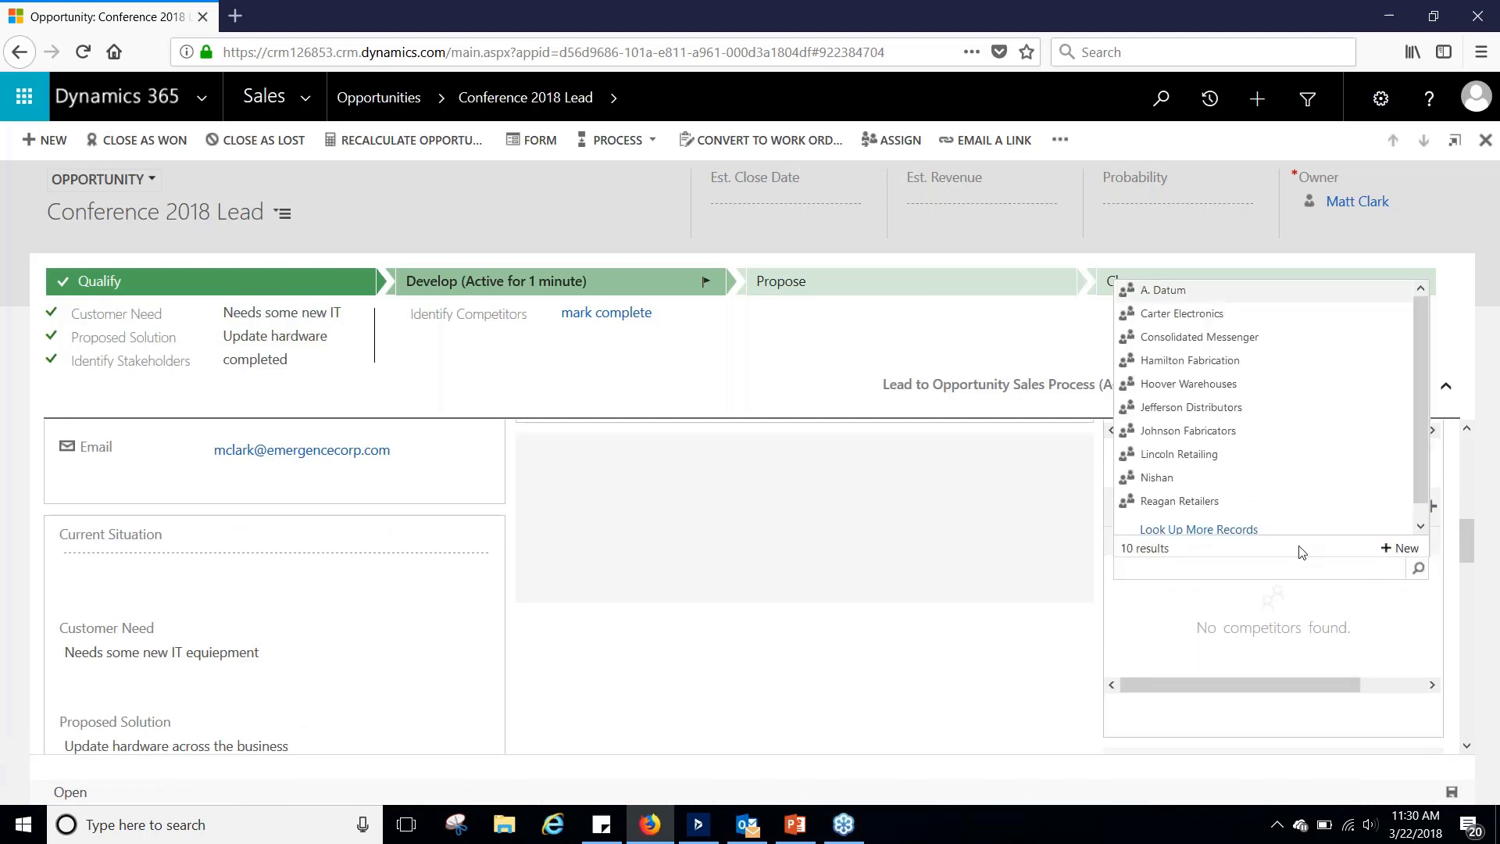
{"action": "left_click", "coordinate": [1211, 342]}
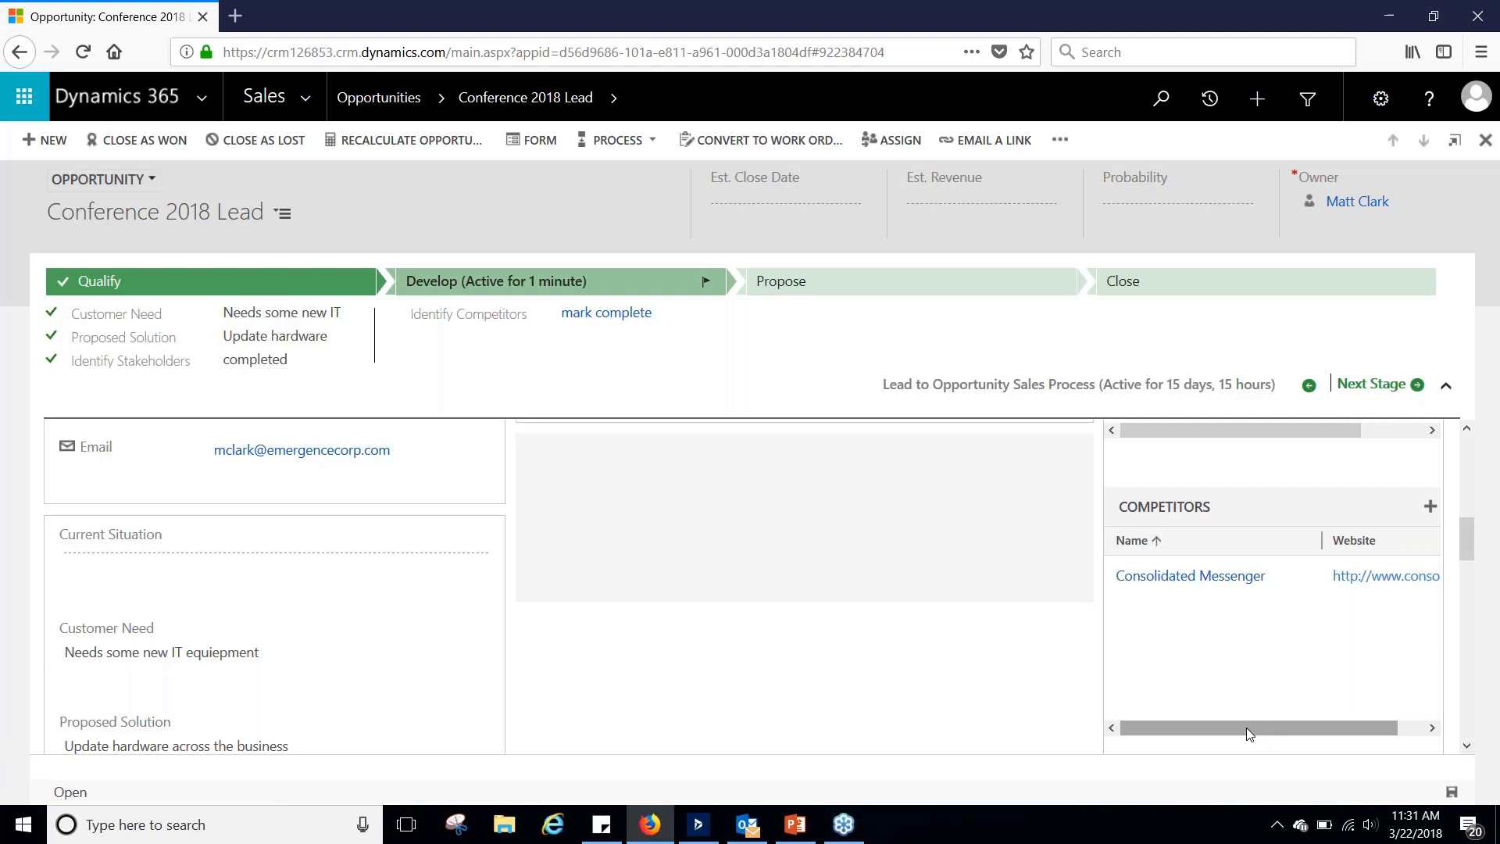
Mark Identify Competitors complete in the Develop stage and save the opportunity.
{"action": "scroll", "coordinate": [1245, 728], "scroll_direction": "up", "scroll_amount": 3}
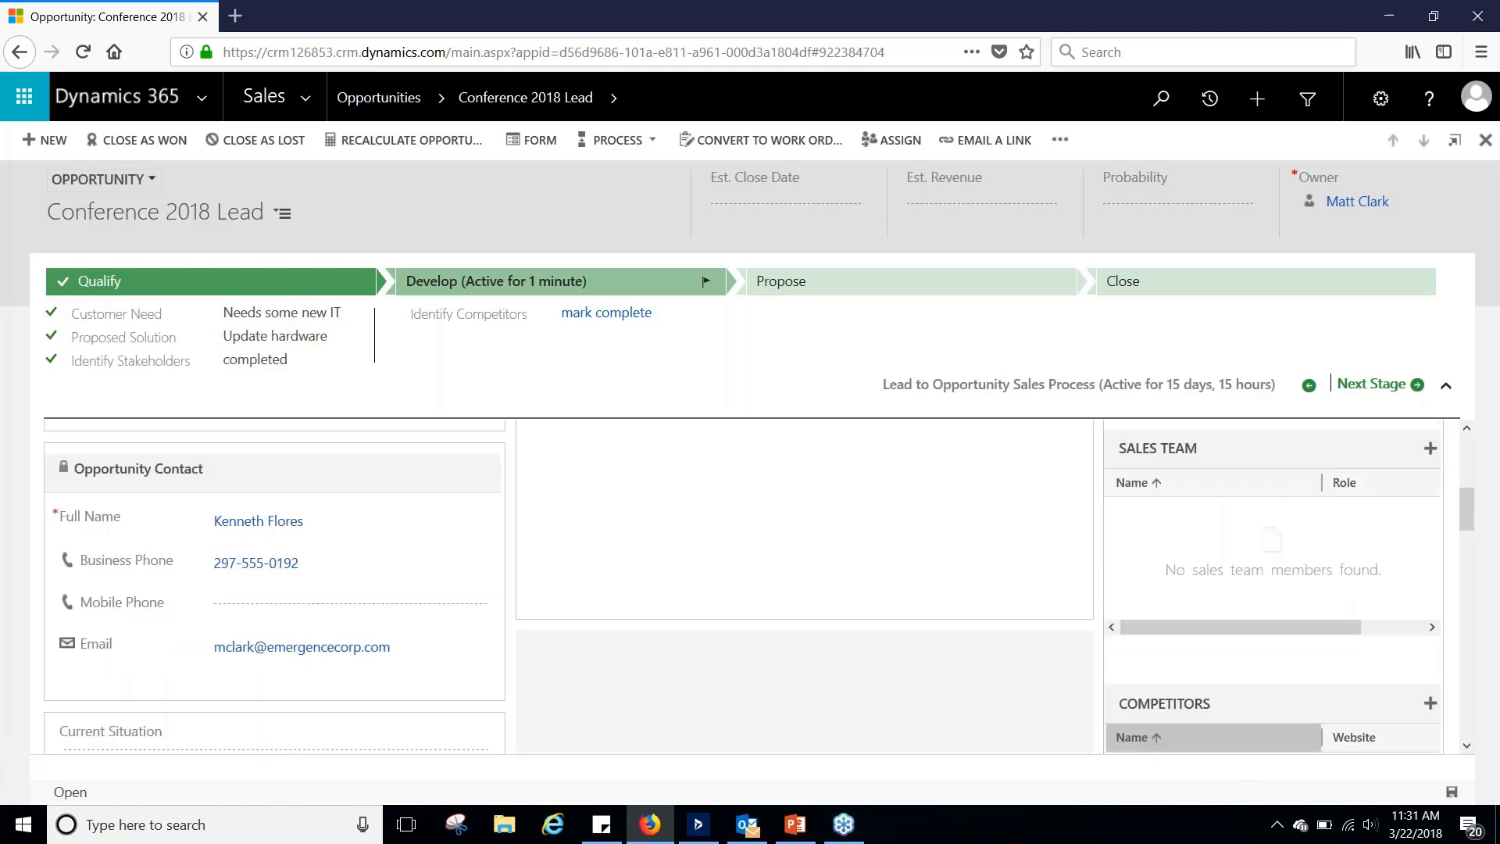
{"action": "scroll", "coordinate": [1246, 735], "scroll_direction": "up", "scroll_amount": 5}
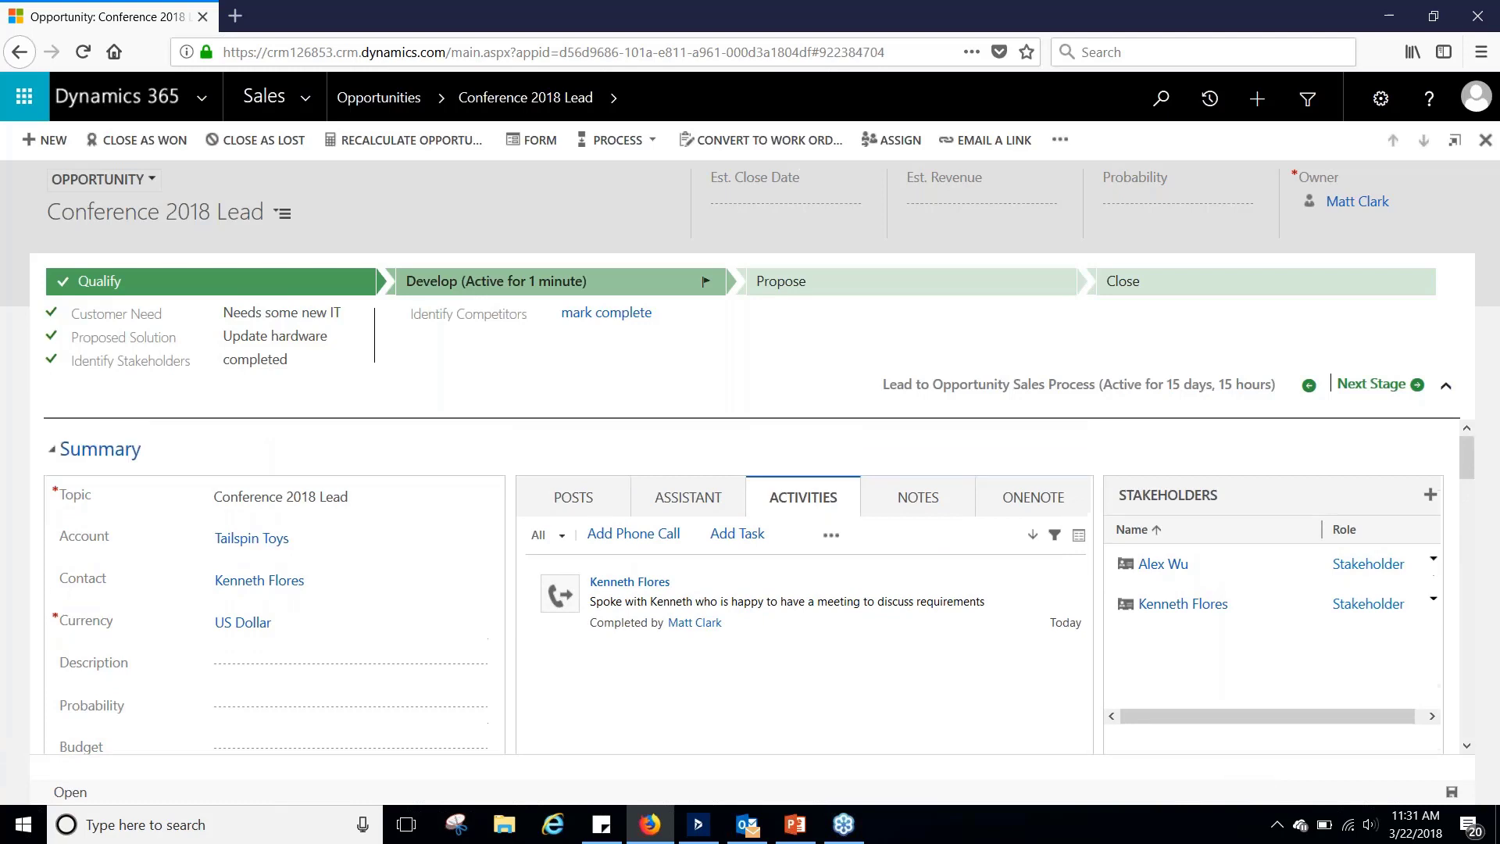
{"action": "scroll", "coordinate": [1250, 602], "scroll_direction": "down", "scroll_amount": 1}
{"action": "left_click", "coordinate": [635, 315]}
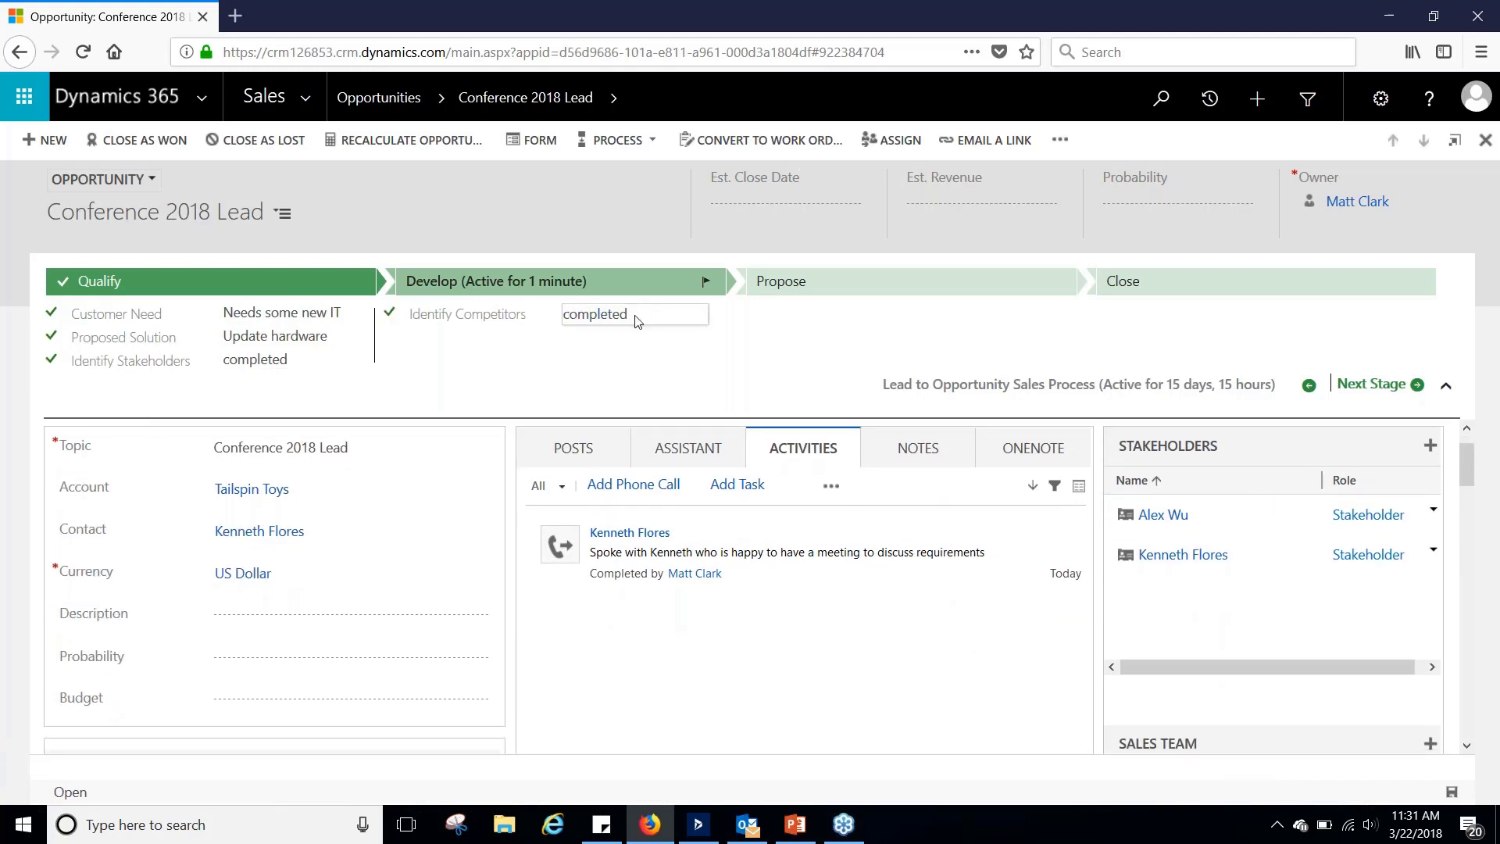
{"action": "left_click", "coordinate": [1451, 791]}
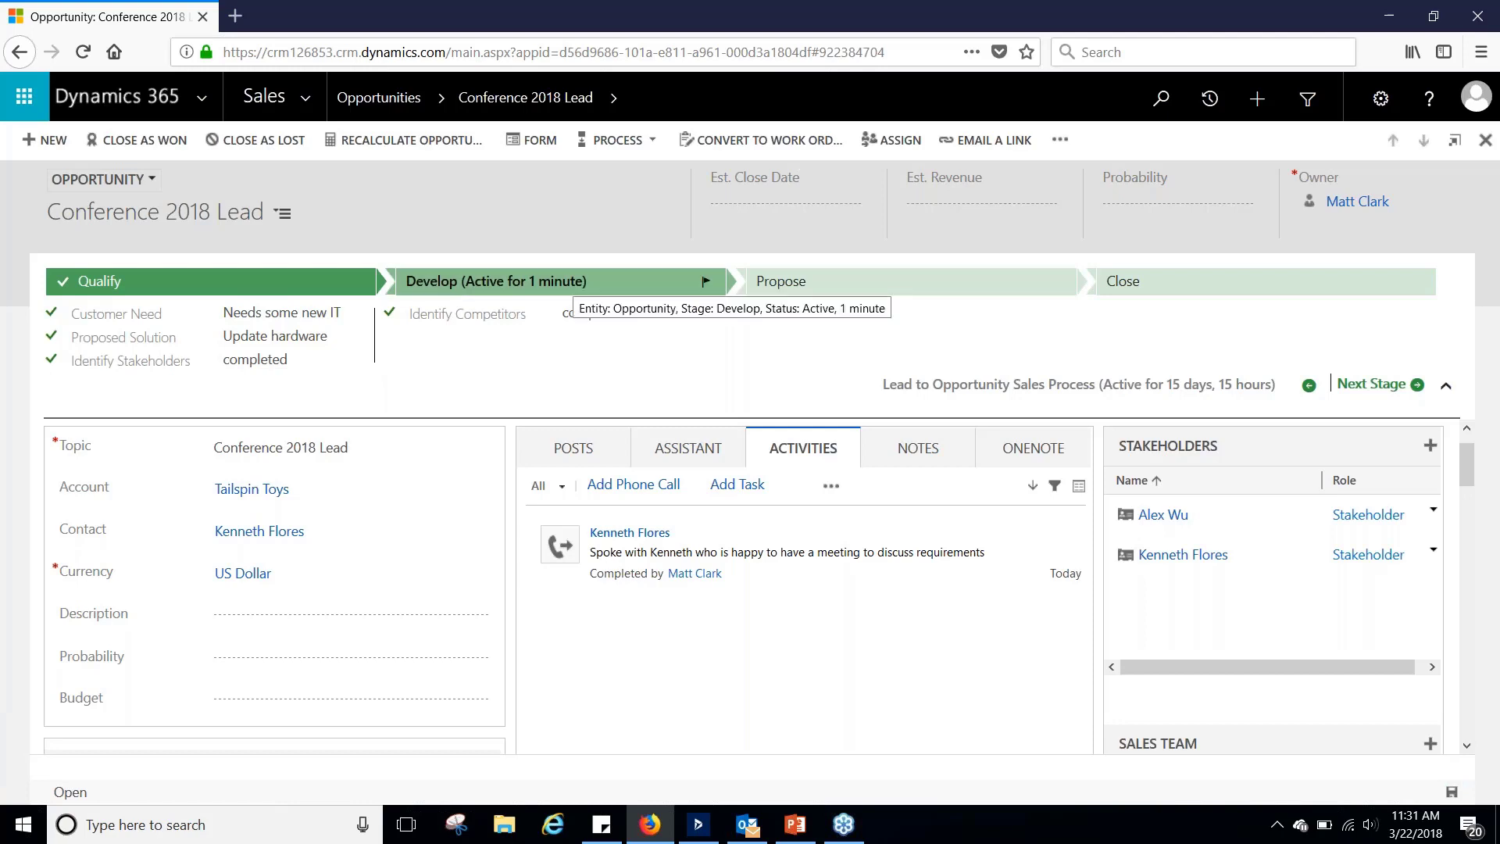
Set the opportunity's estimated close date to 4/25/2018 and its estimated revenue to $40,000.
{"action": "left_click", "coordinate": [805, 206]}
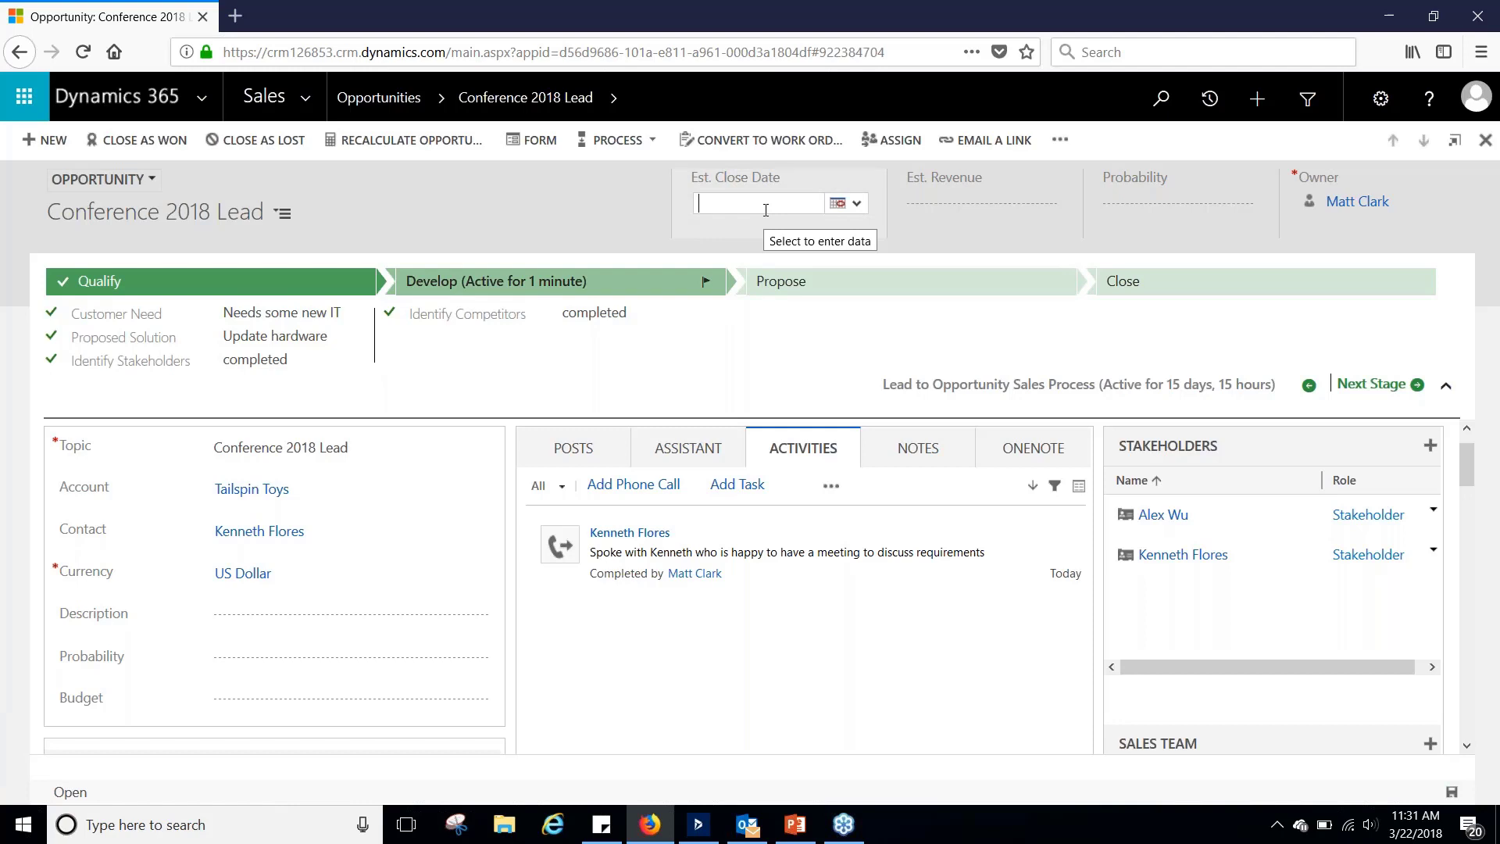
{"action": "left_click", "coordinate": [837, 203]}
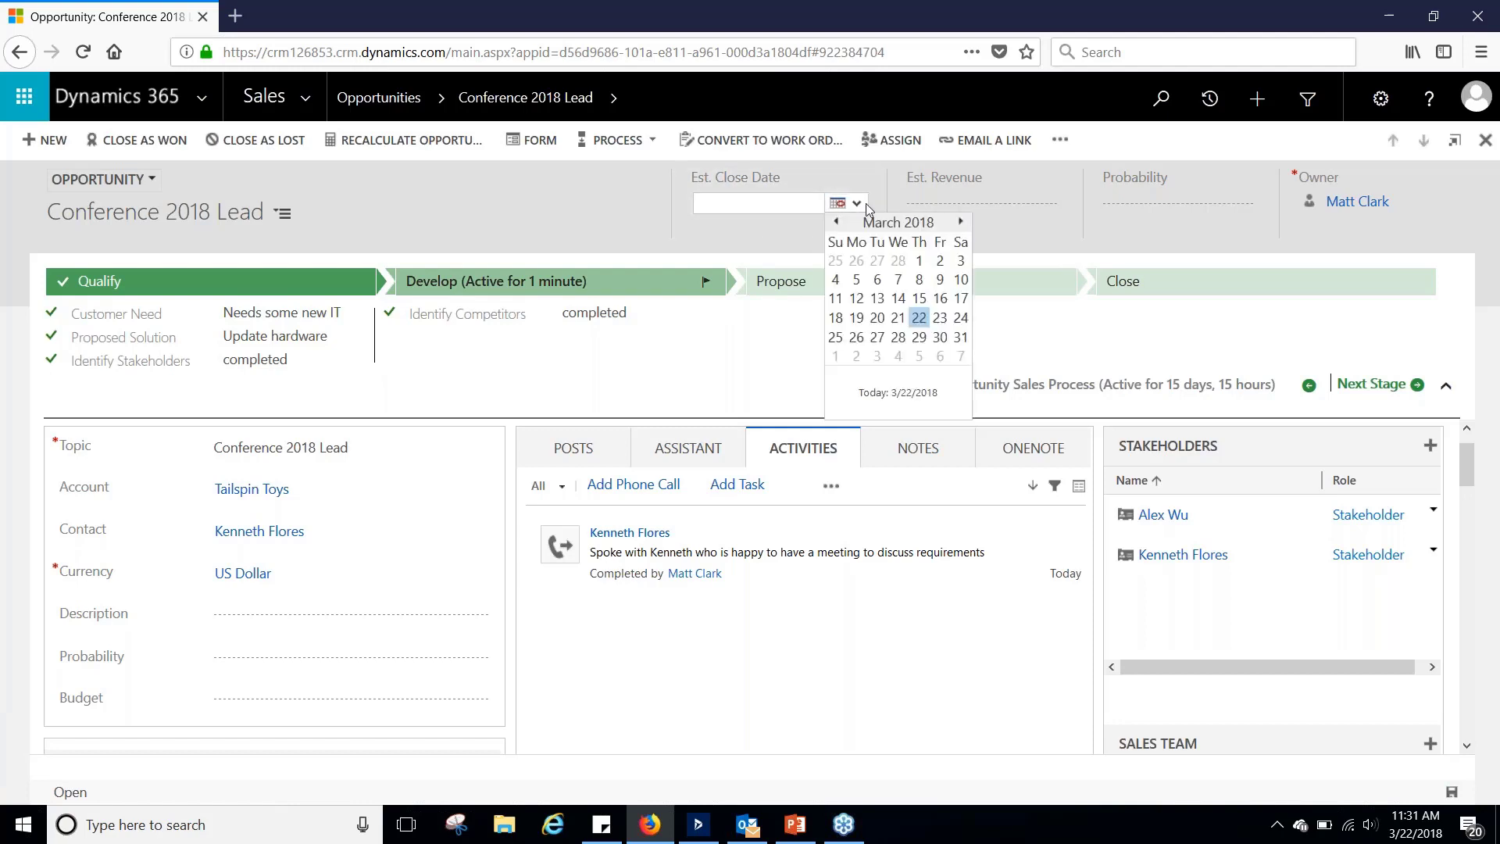
{"action": "left_click", "coordinate": [960, 222]}
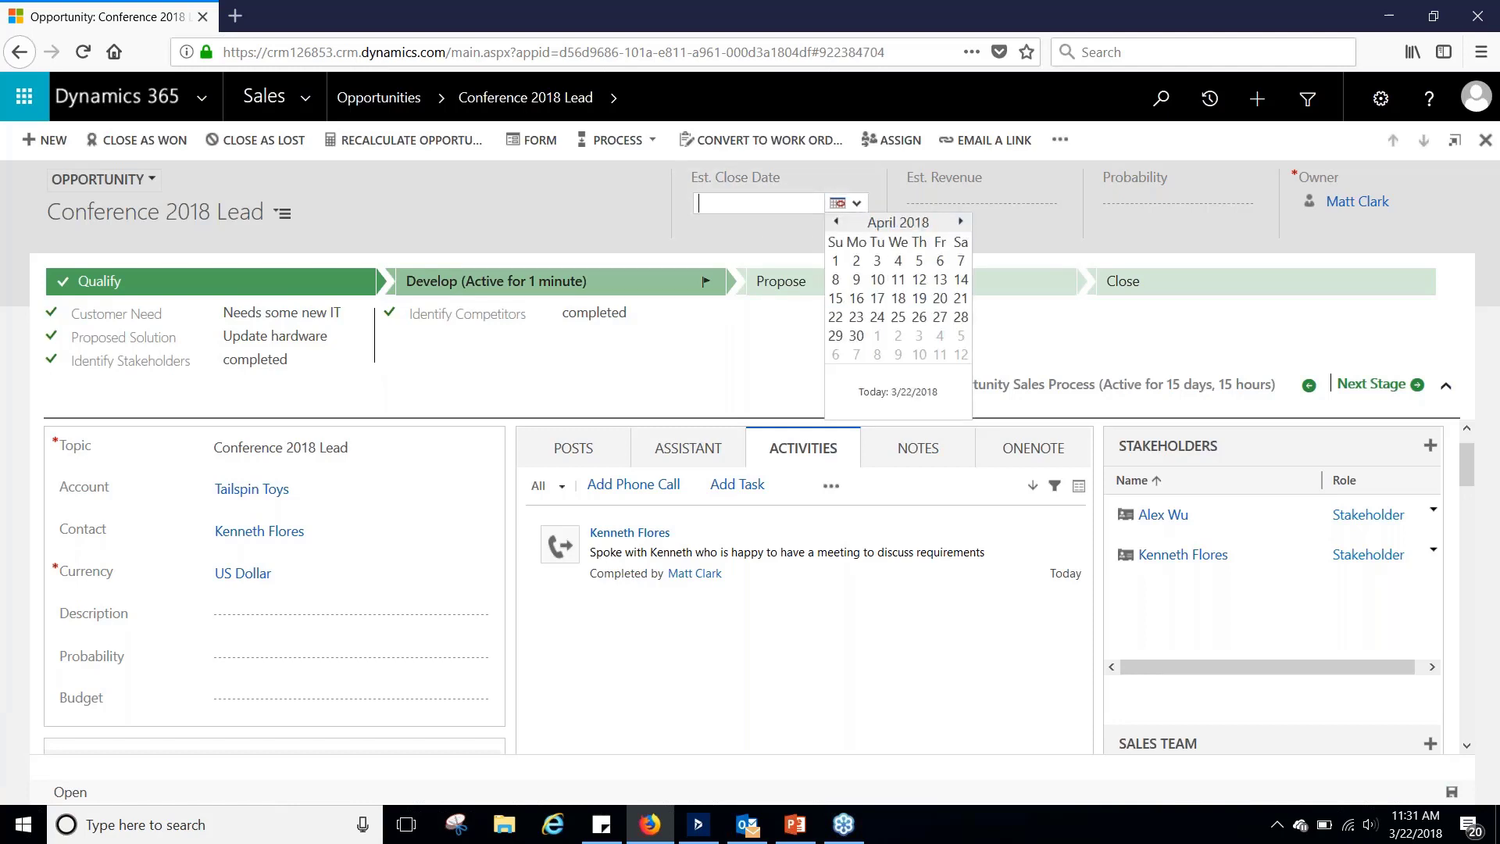
{"action": "left_click", "coordinate": [898, 317]}
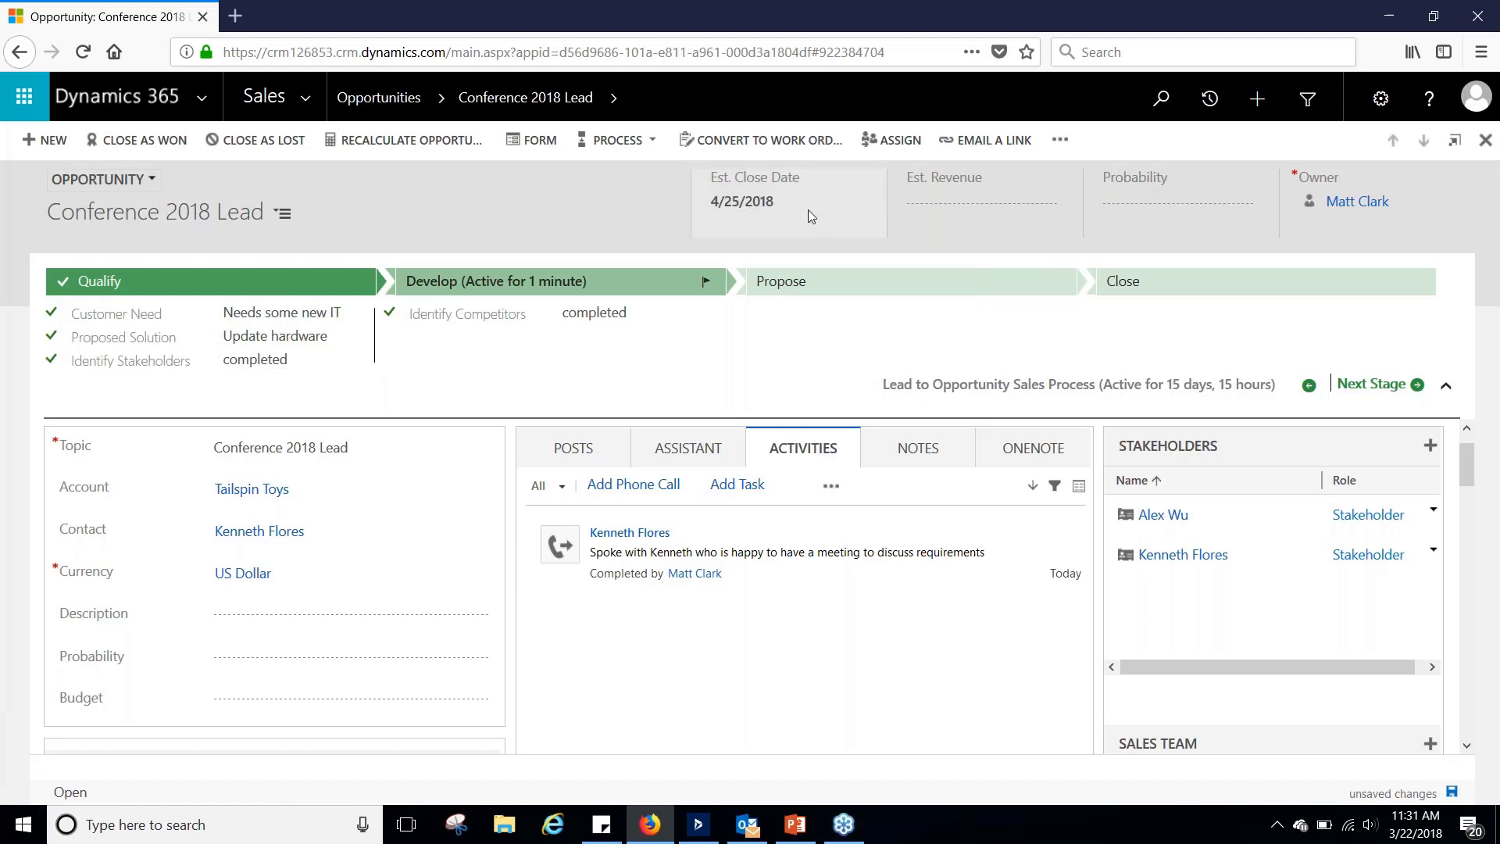
{"action": "left_click", "coordinate": [973, 205]}
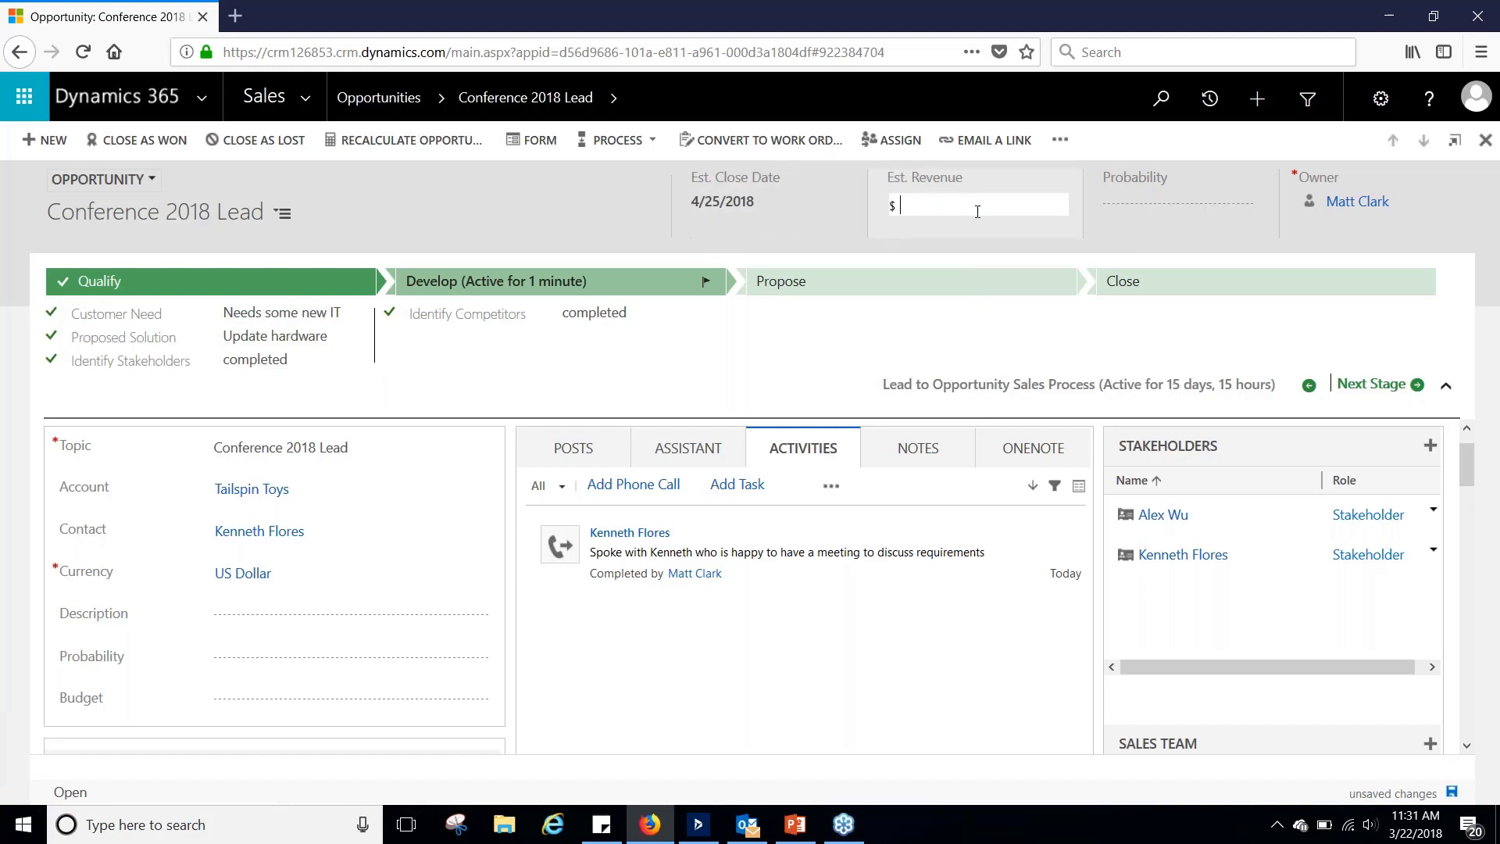
{"action": "type", "text": "40000"}
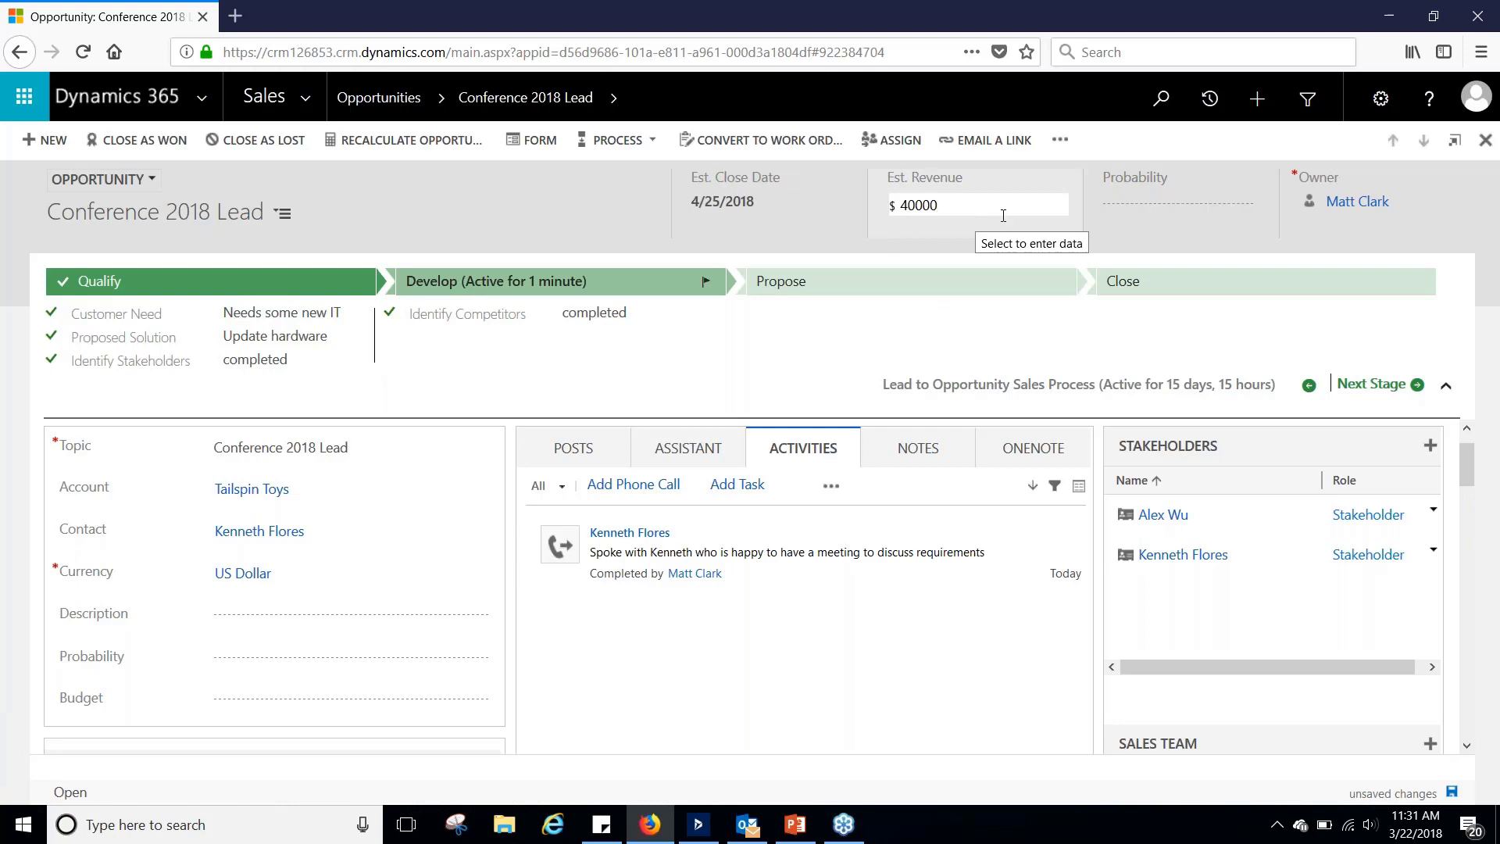
{"action": "left_click", "coordinate": [1013, 344]}
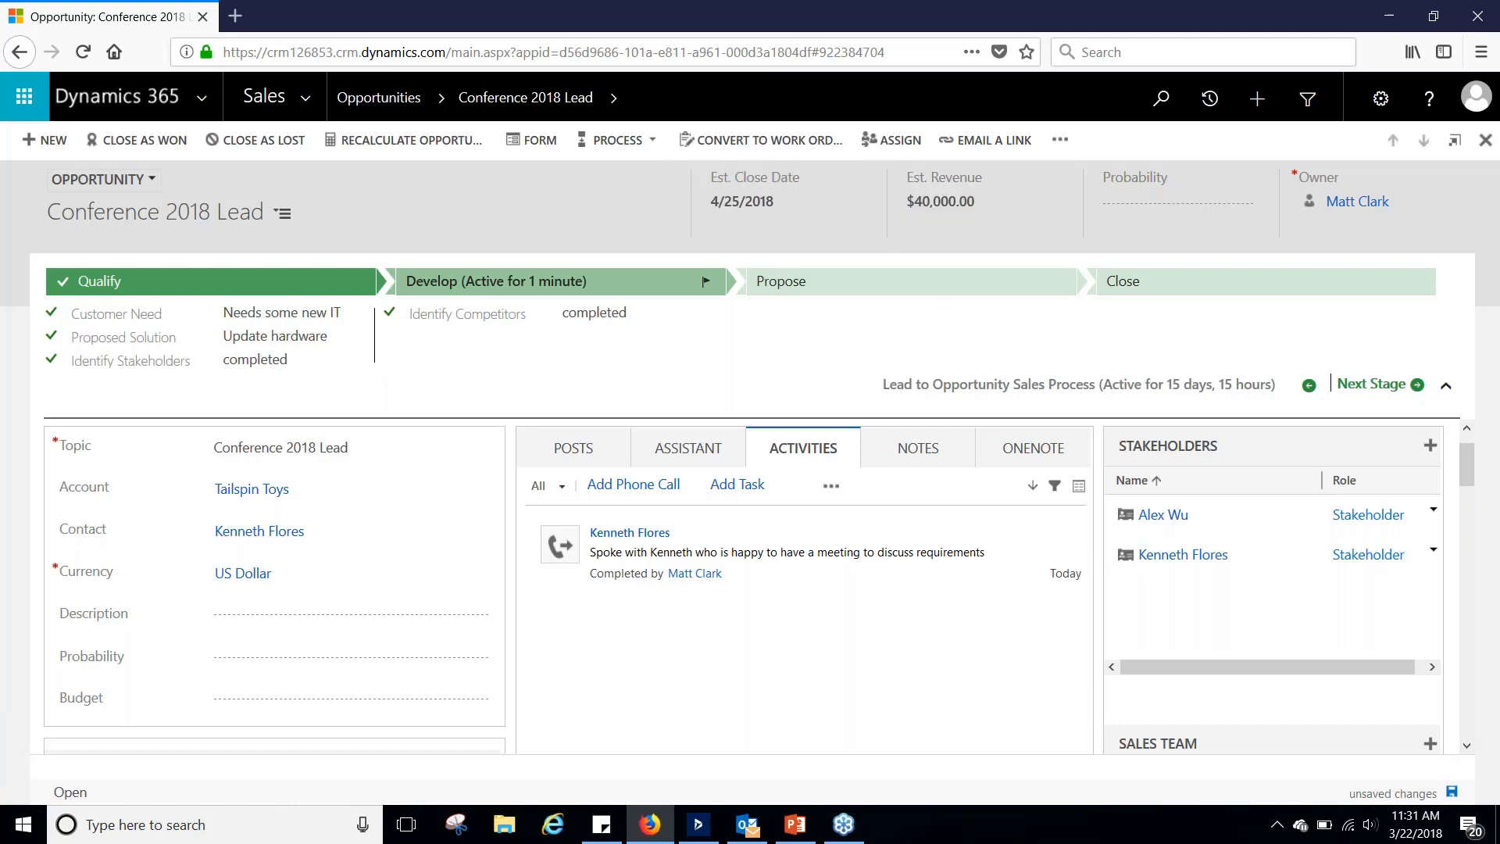
Save the opportunity and advance its sales process to the Propose stage.
{"action": "left_click", "coordinate": [1452, 791]}
{"action": "left_click", "coordinate": [1382, 387]}
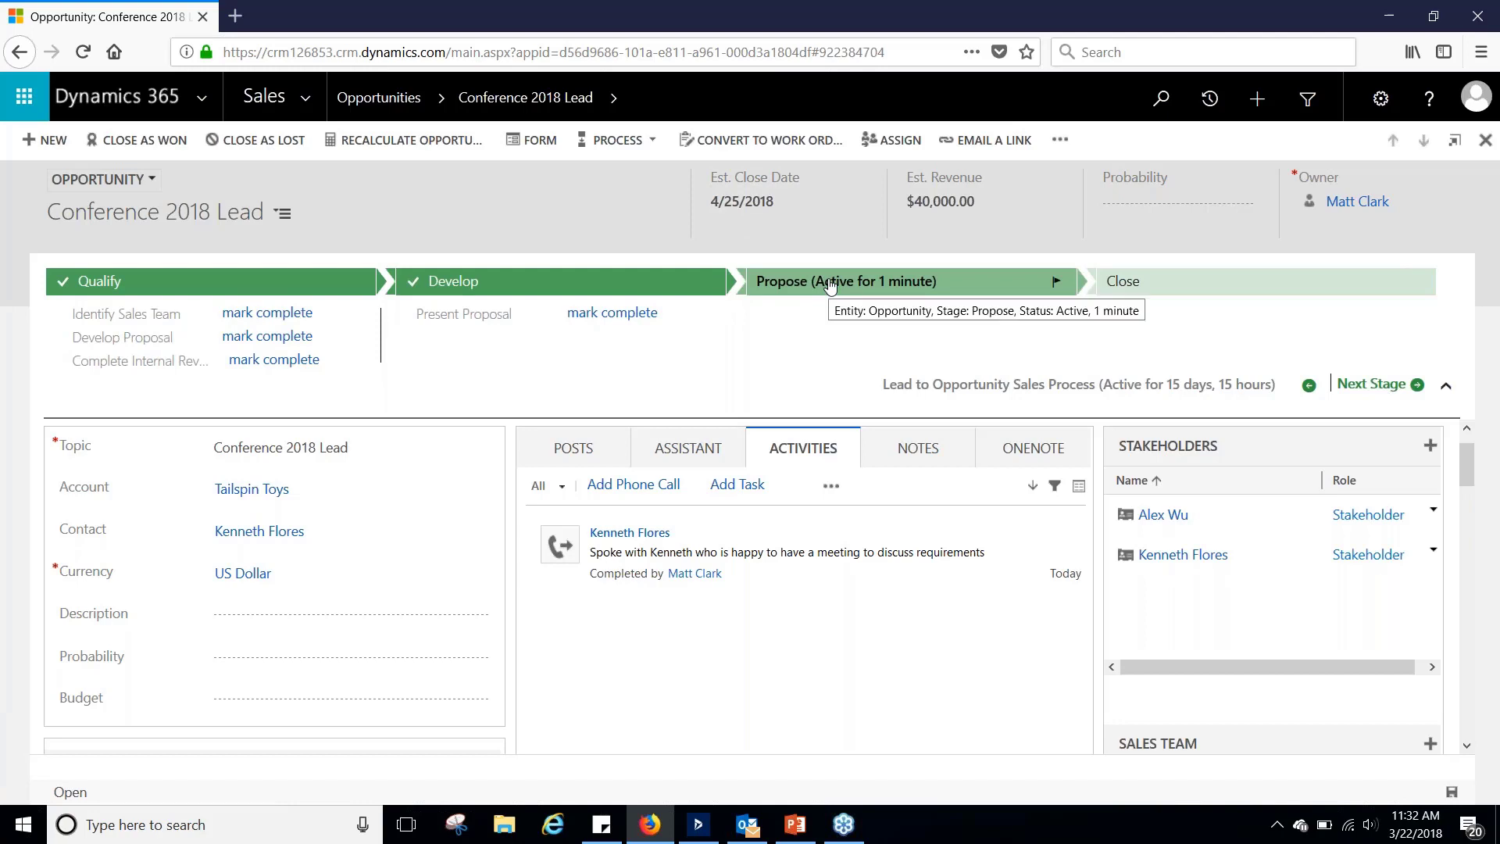
Add a user from the lookup results to the opportunity's sales team.
{"action": "scroll", "coordinate": [344, 474], "scroll_direction": "down", "scroll_amount": 1}
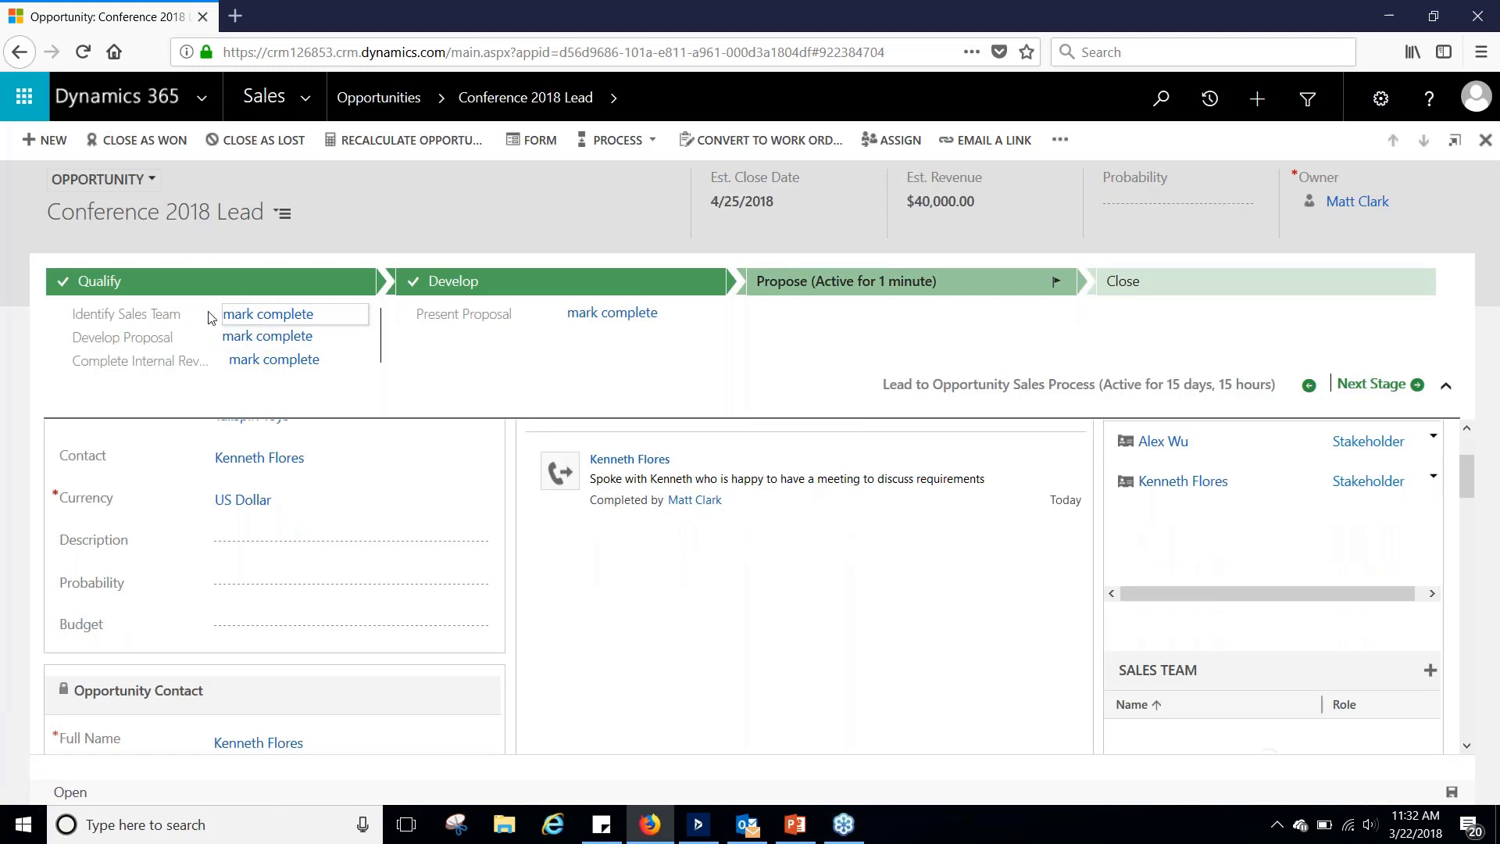
{"action": "scroll", "coordinate": [1412, 647], "scroll_direction": "down", "scroll_amount": 1}
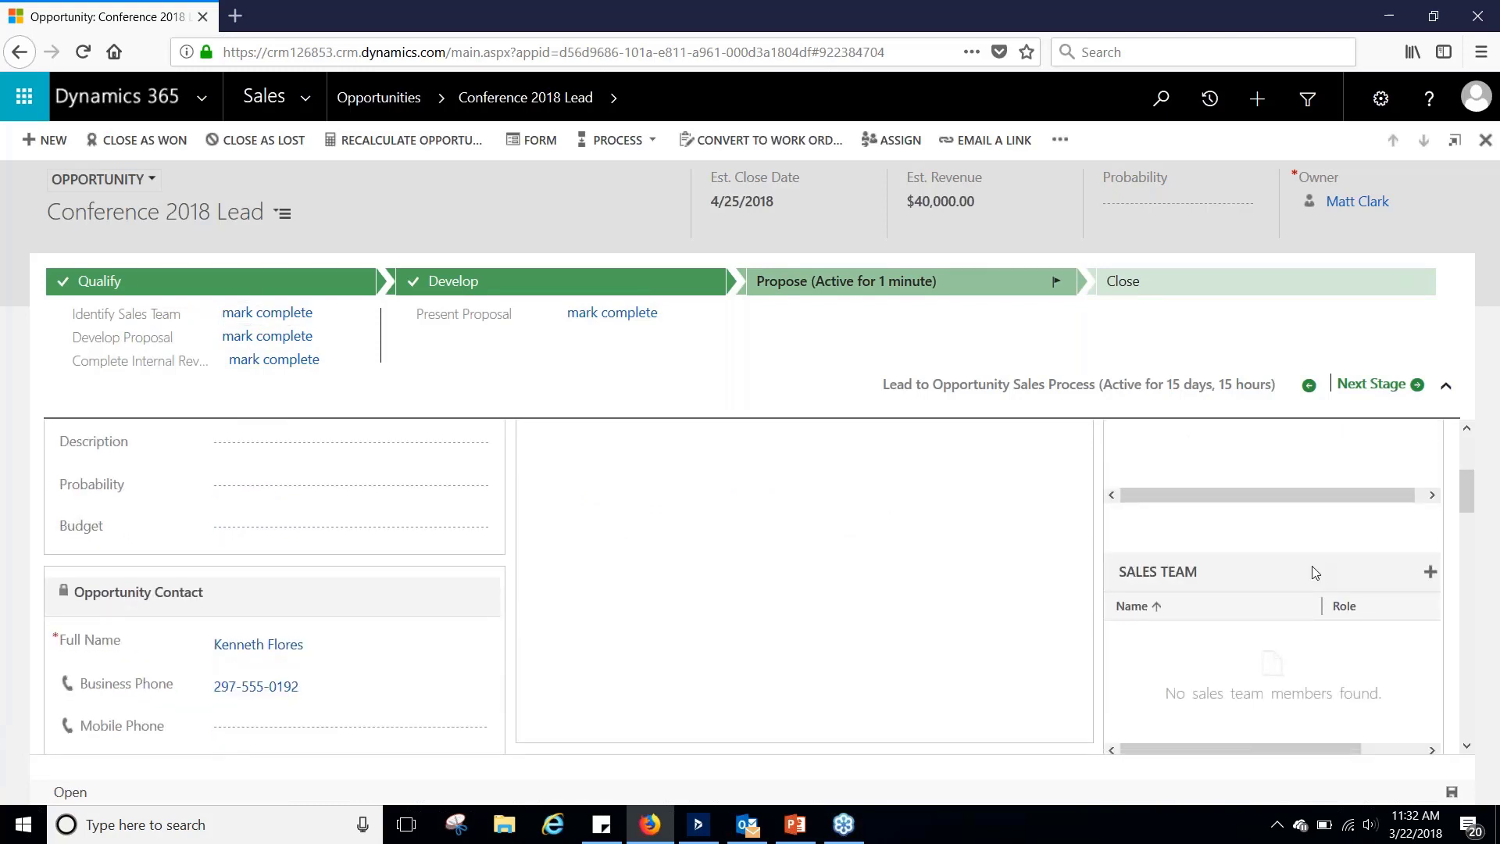
{"action": "left_click", "coordinate": [1430, 575]}
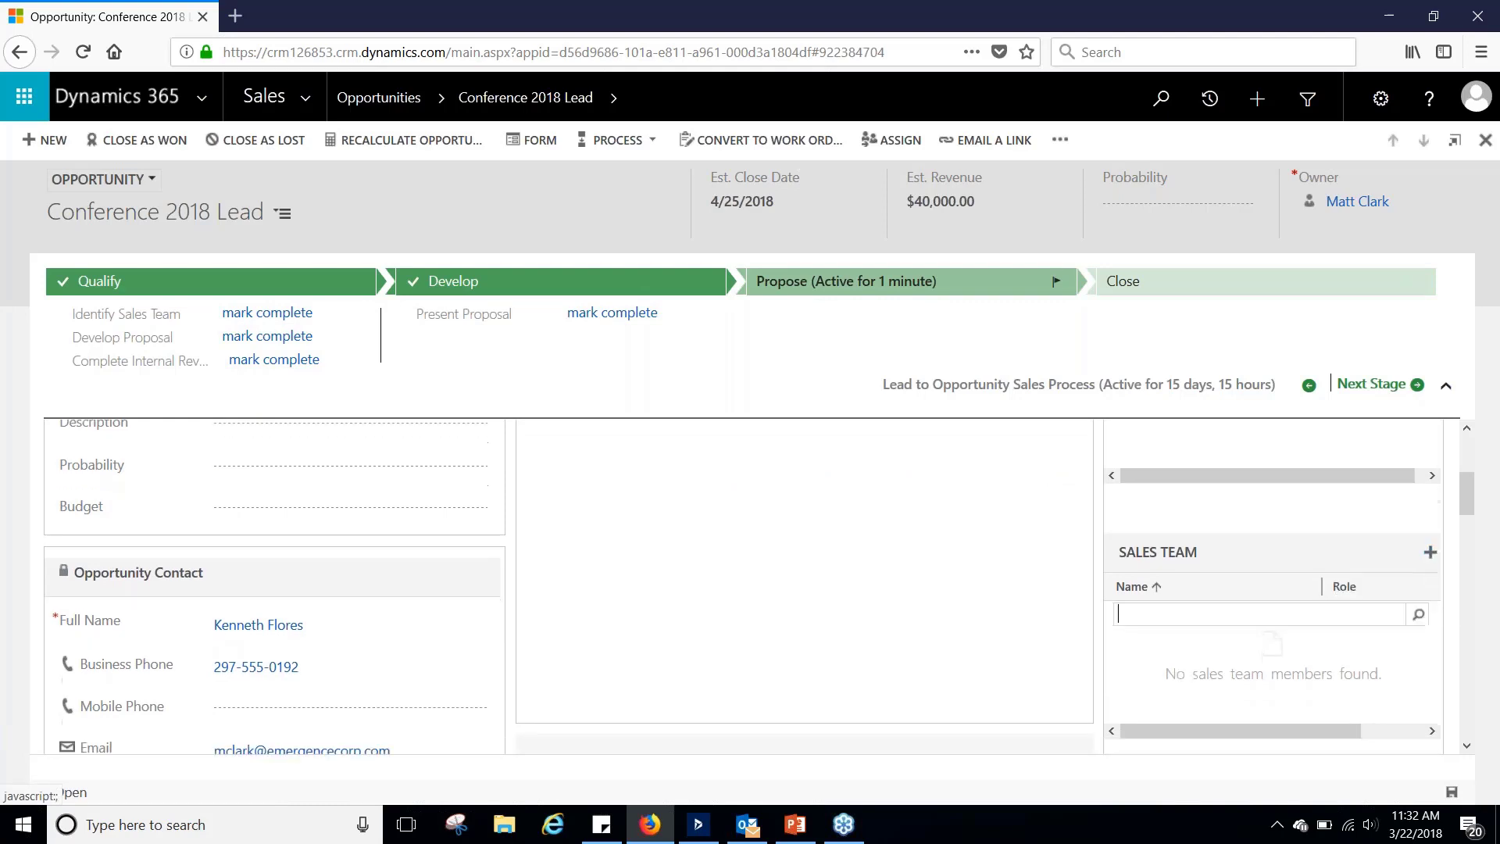
{"action": "left_click", "coordinate": [1419, 611]}
{"action": "left_click", "coordinate": [1199, 491]}
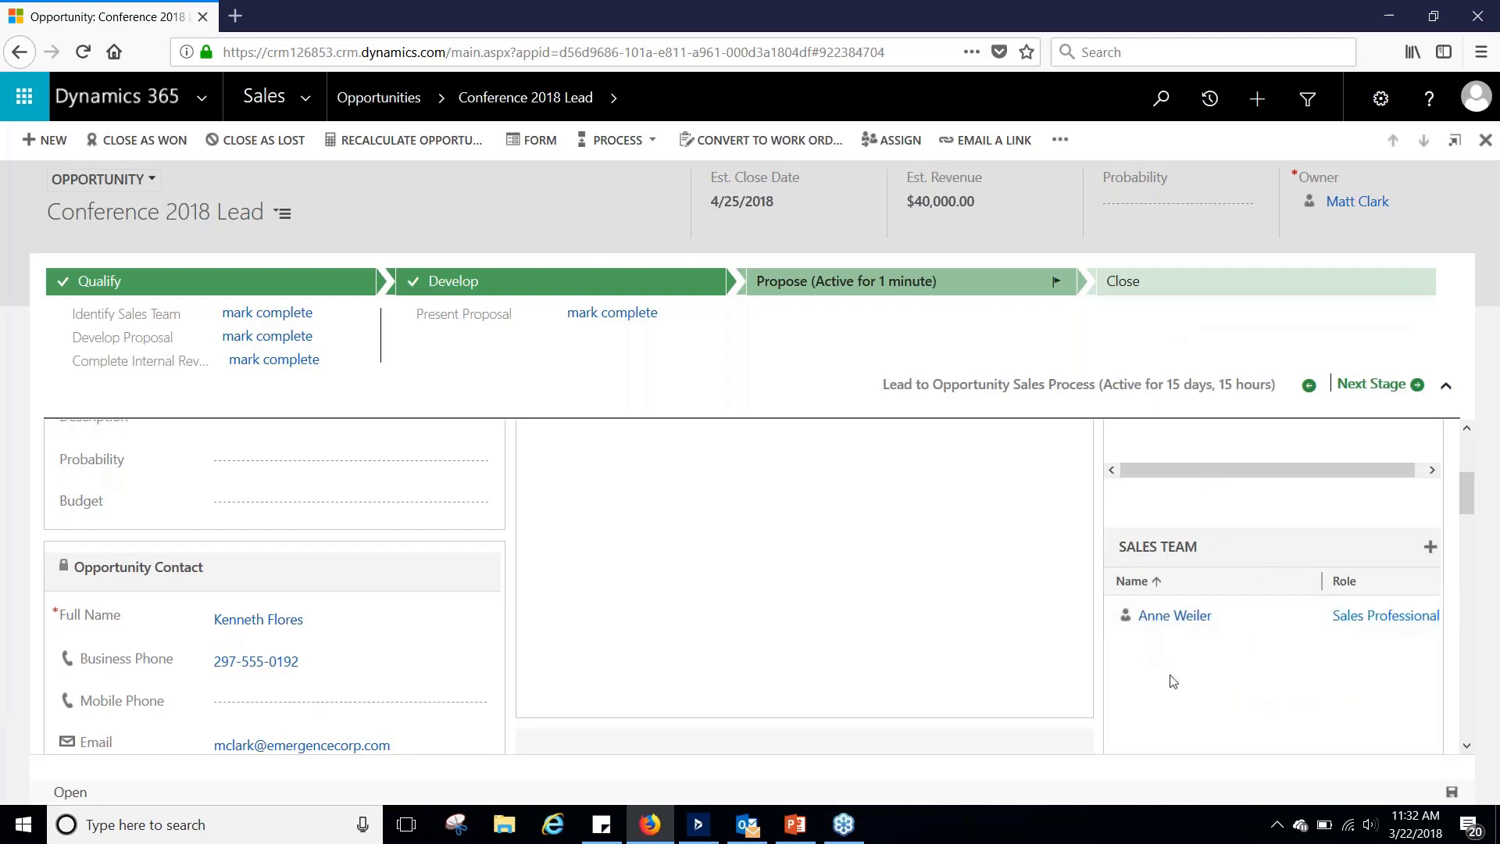
Set the sales team member's role to Technical Sales Professional.
{"action": "scroll", "coordinate": [1173, 681], "scroll_direction": "down", "scroll_amount": 1}
{"action": "left_click_drag", "start_coordinate": [1200, 672], "coordinate": [1234, 672]}
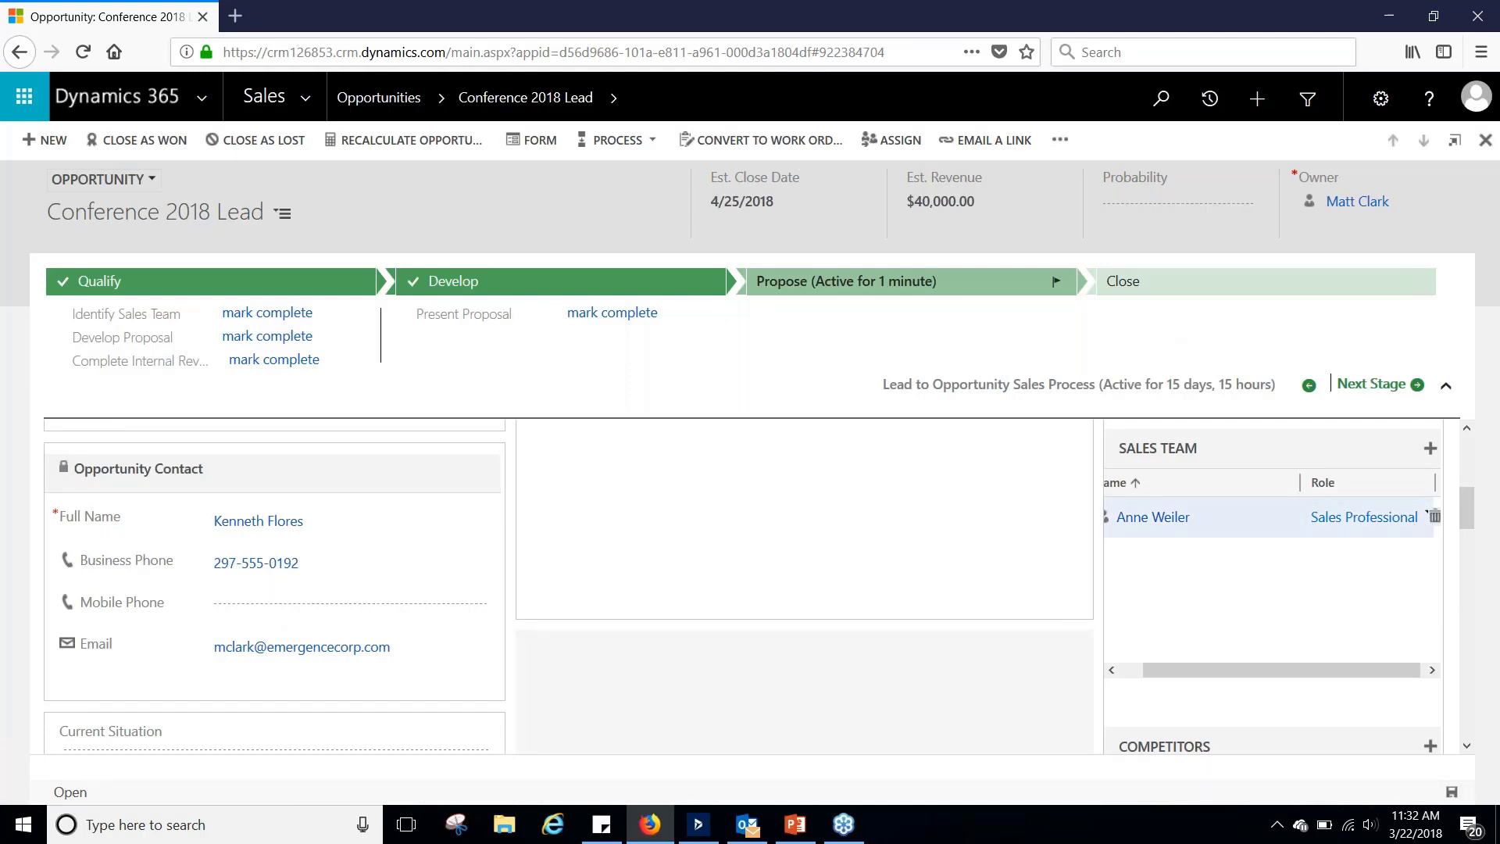
{"action": "left_click", "coordinate": [1406, 517]}
{"action": "left_click", "coordinate": [1406, 519]}
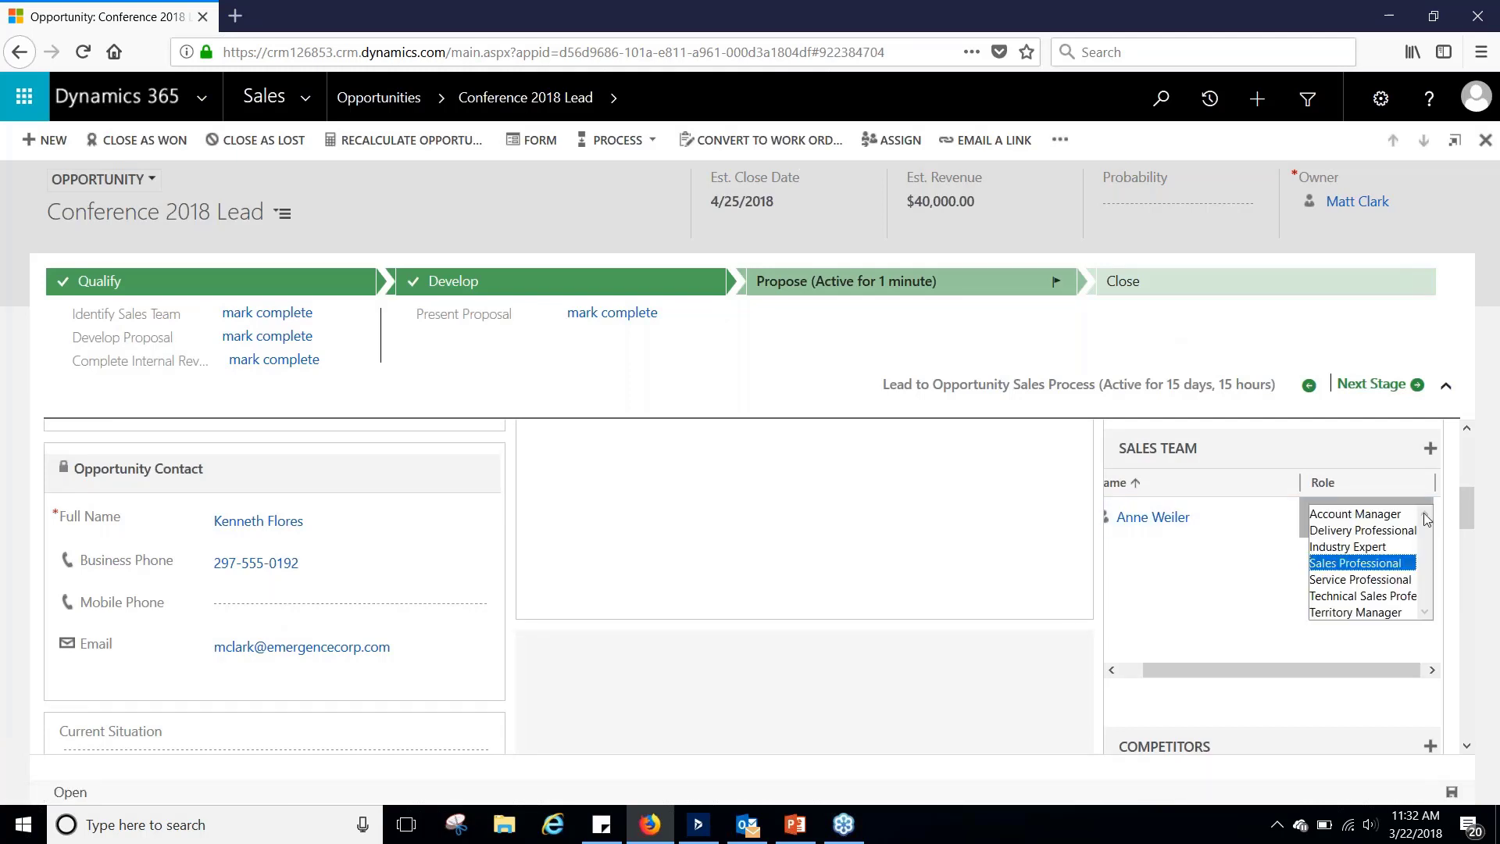
{"action": "left_click", "coordinate": [1359, 595]}
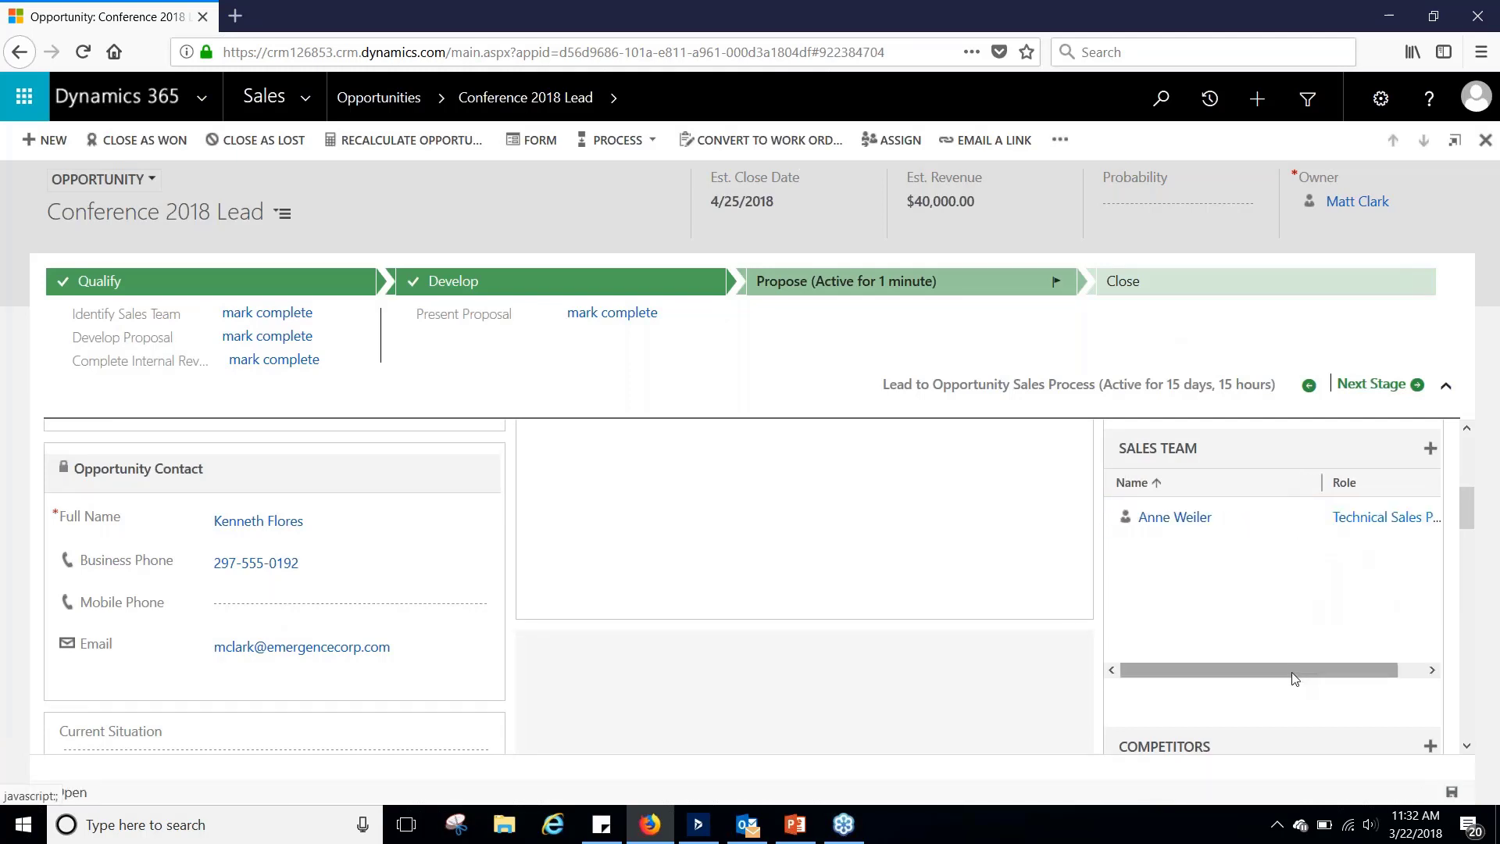
Mark Identify Sales Team and Develop Proposal complete in the Propose stage.
{"action": "scroll", "coordinate": [1242, 684], "scroll_direction": "up", "scroll_amount": 5}
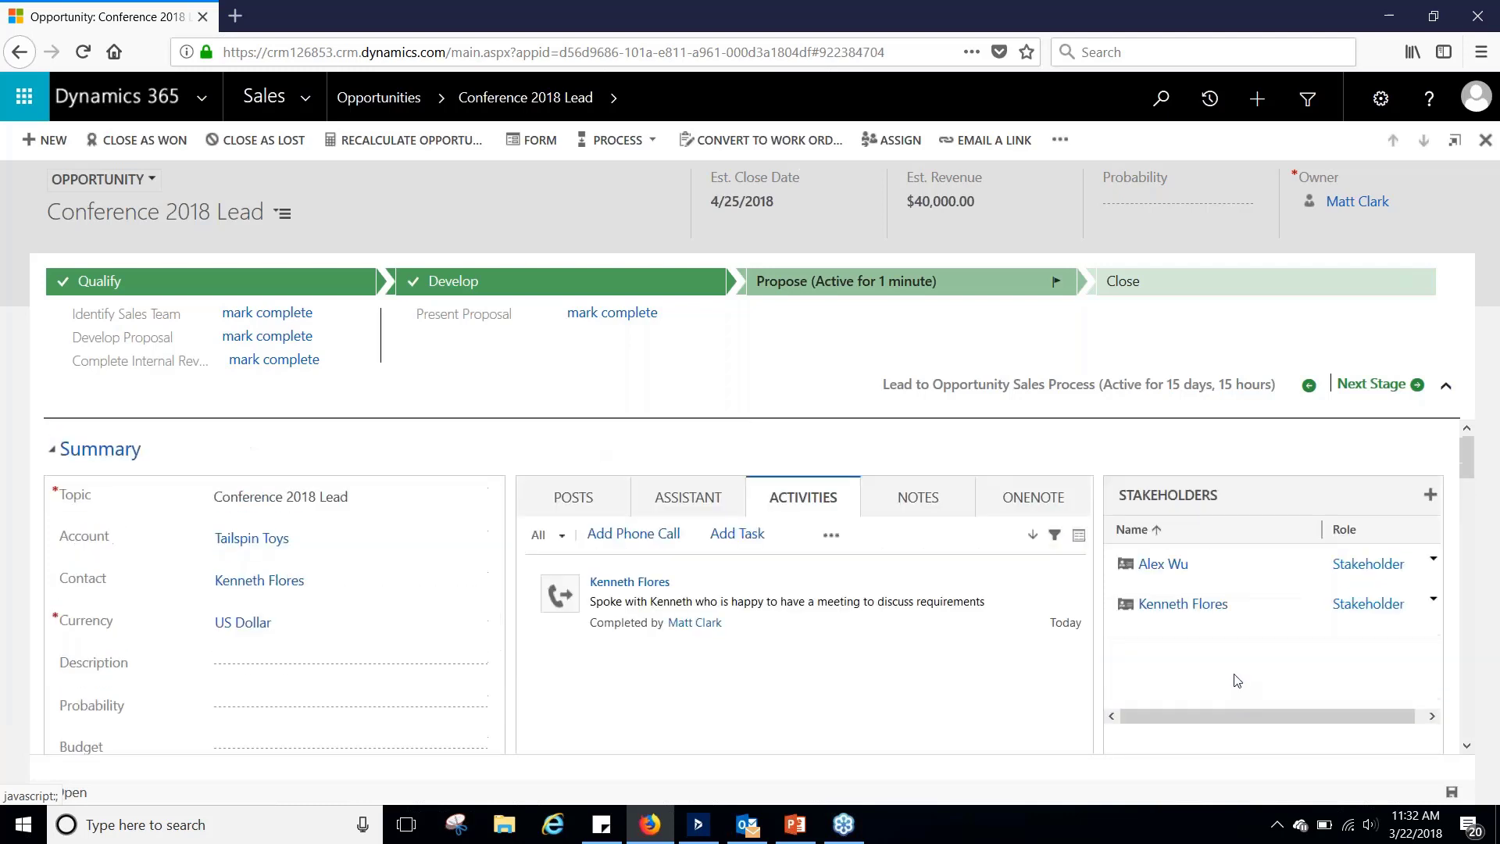
{"action": "scroll", "coordinate": [1063, 649], "scroll_direction": "down", "scroll_amount": 3}
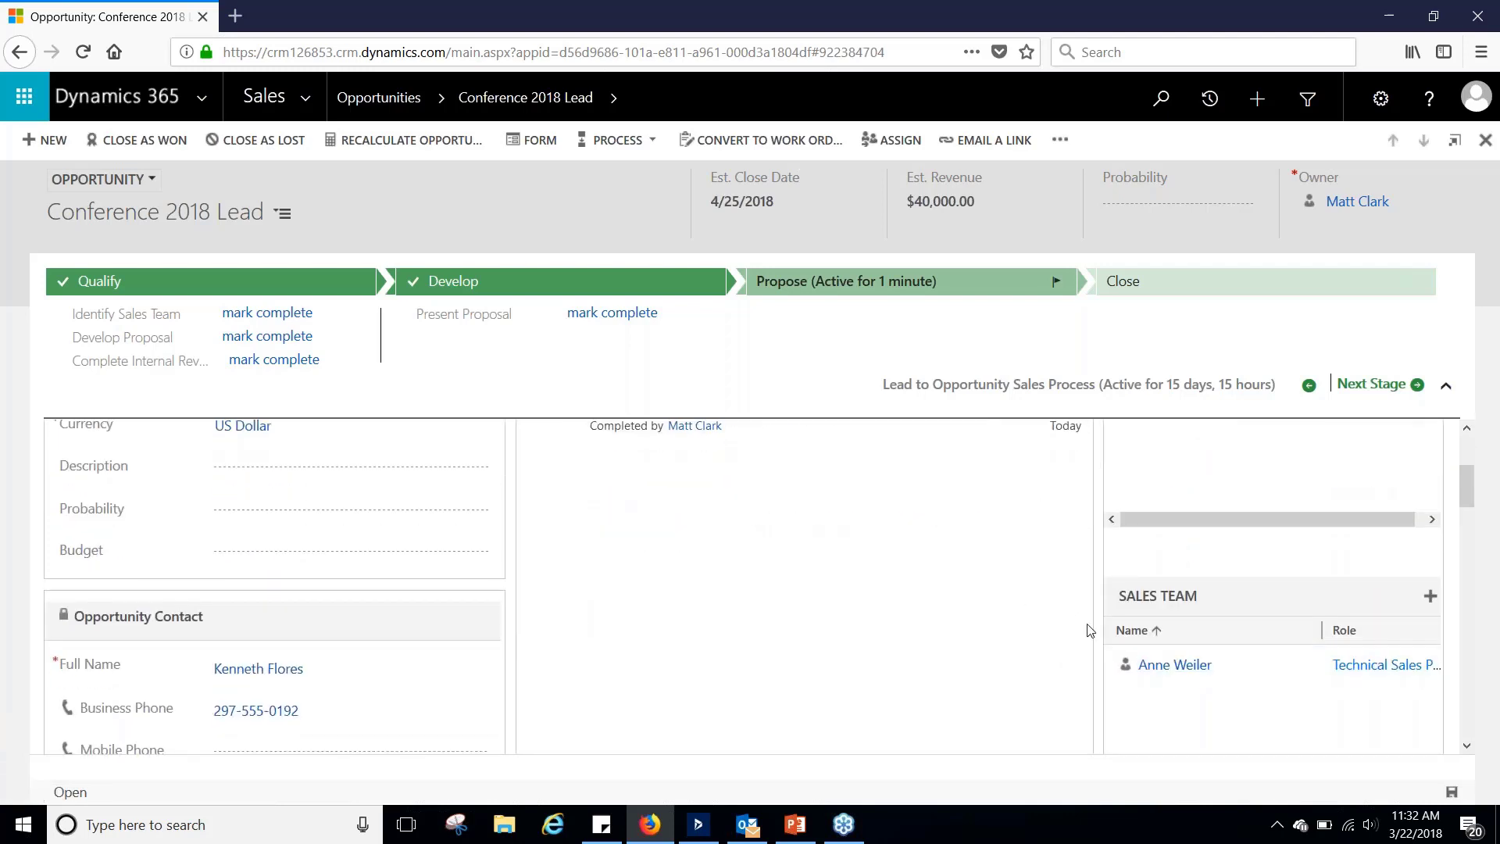
{"action": "scroll", "coordinate": [1063, 640], "scroll_direction": "up", "scroll_amount": 3}
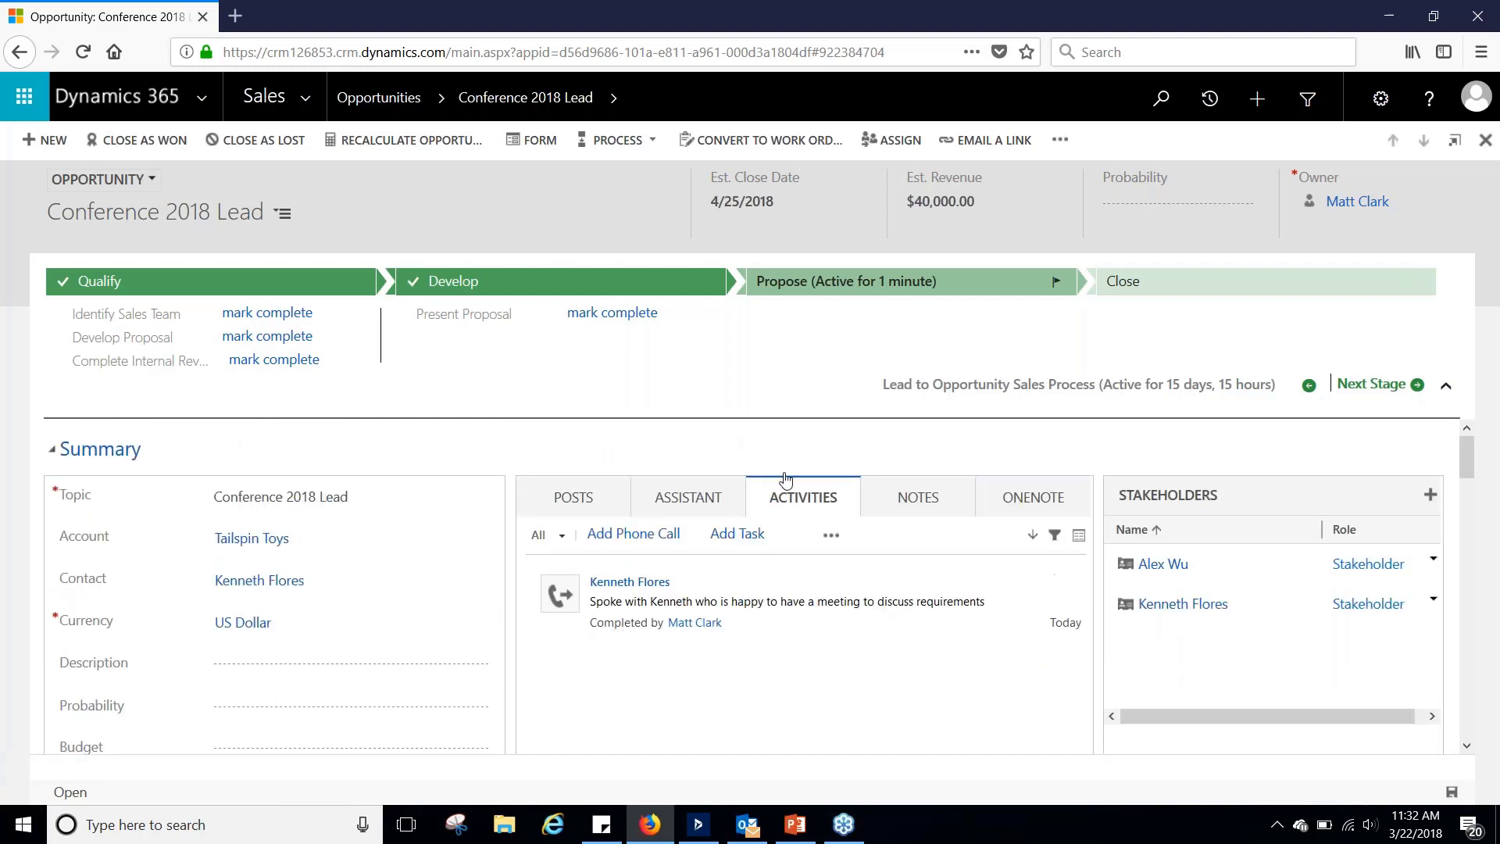
{"action": "left_click", "coordinate": [297, 313]}
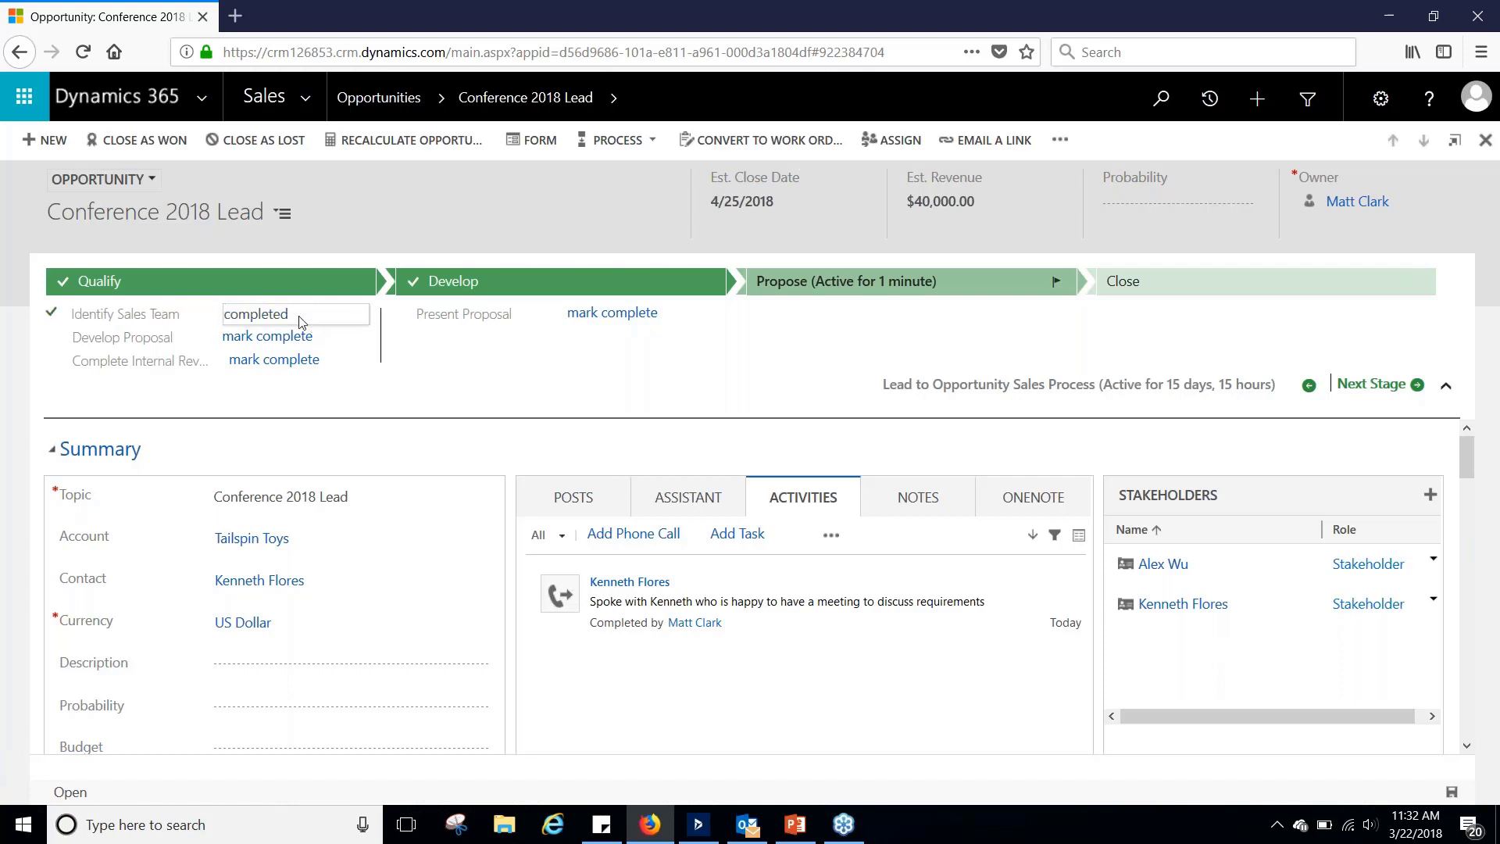
{"action": "left_click", "coordinate": [268, 342]}
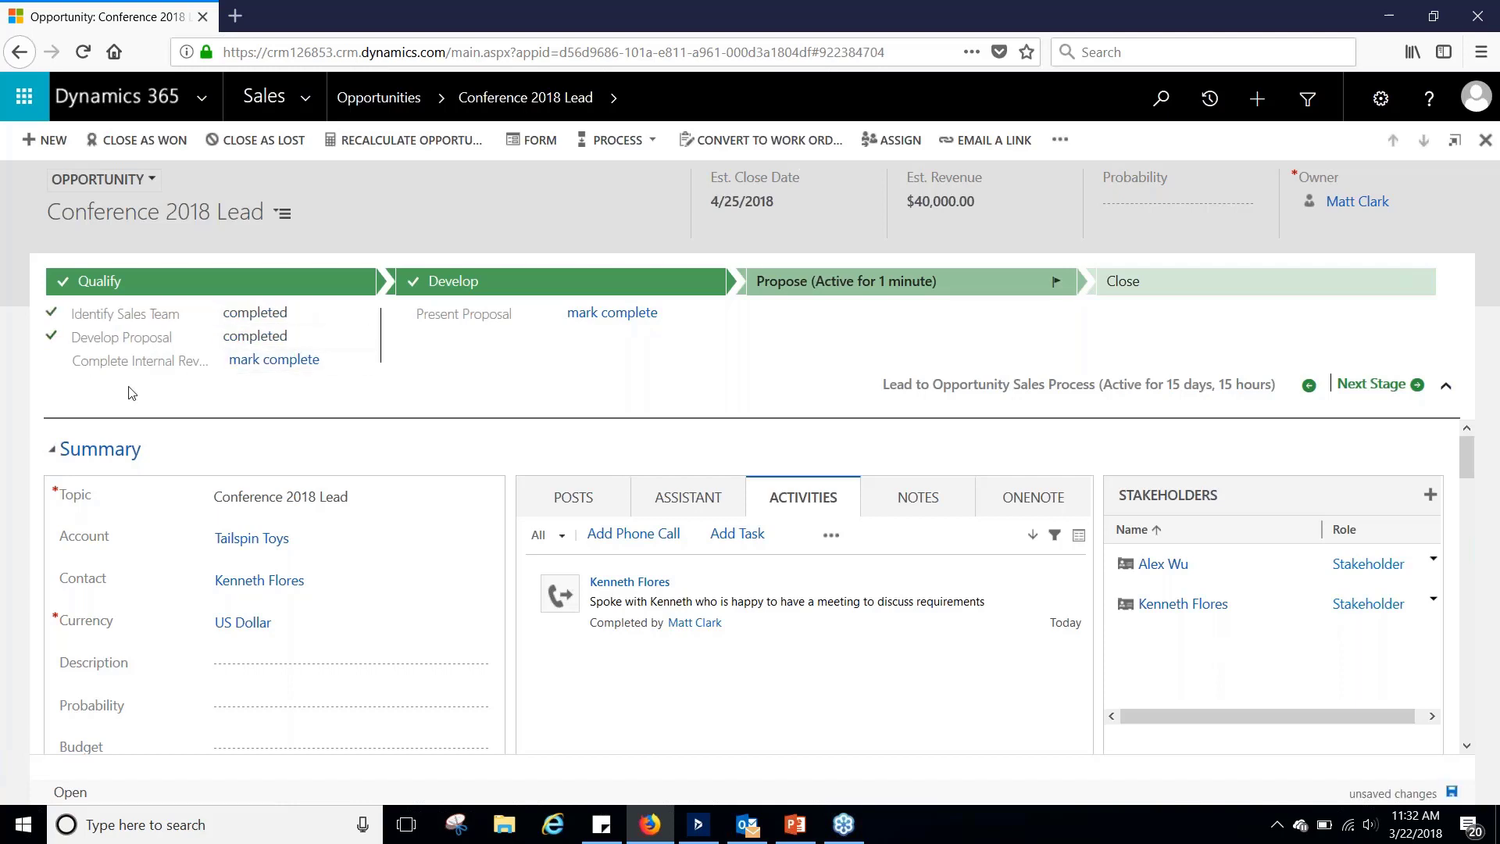
Set the opportunity's price list to Retail and its revenue to System Calculated in the product line items.
{"action": "scroll", "coordinate": [385, 456], "scroll_direction": "down", "scroll_amount": 10}
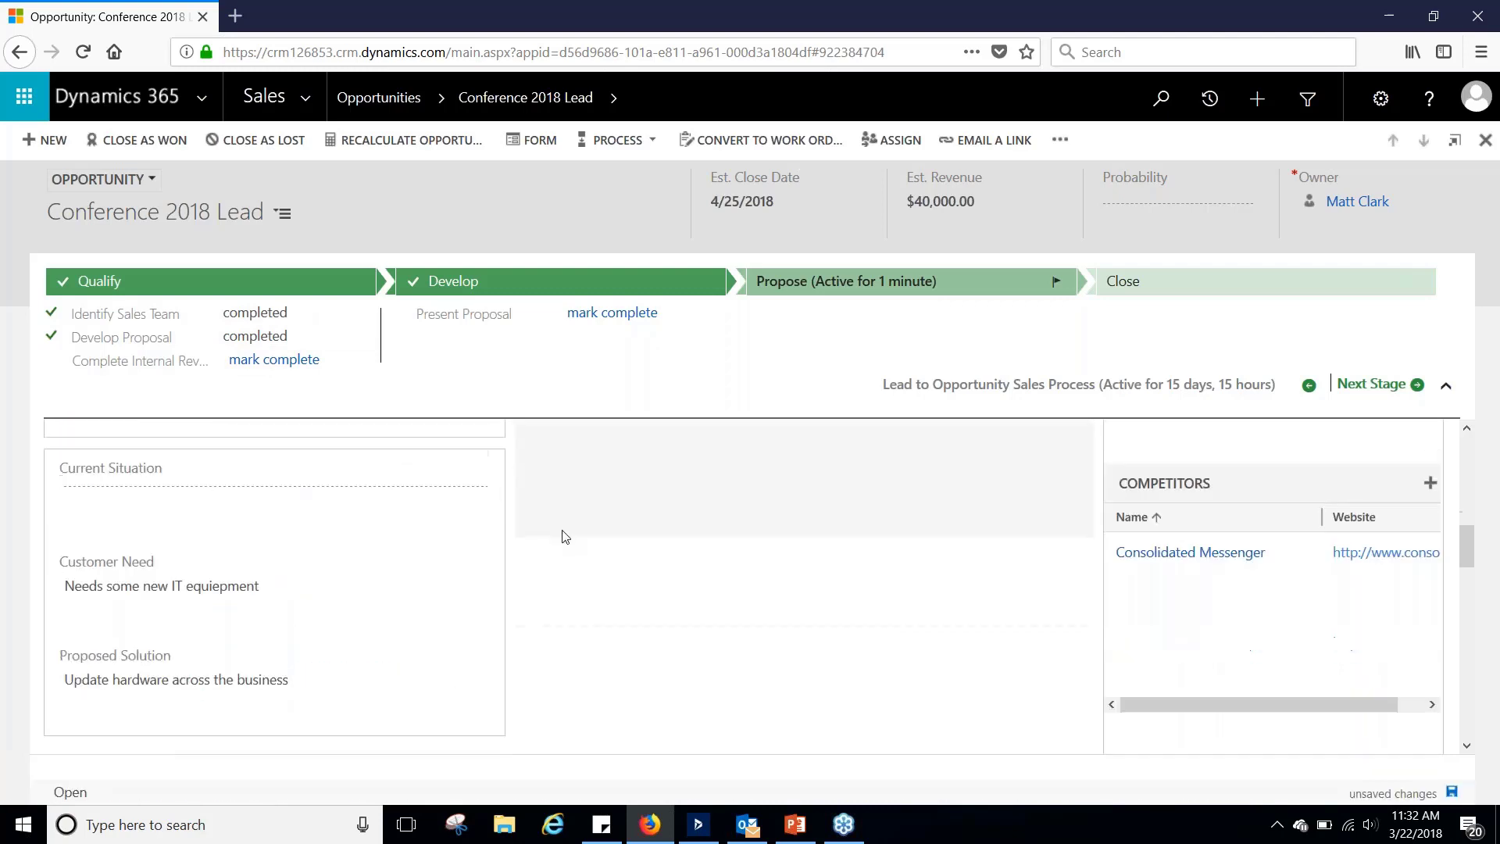
{"action": "scroll", "coordinate": [562, 532], "scroll_direction": "down", "scroll_amount": 2}
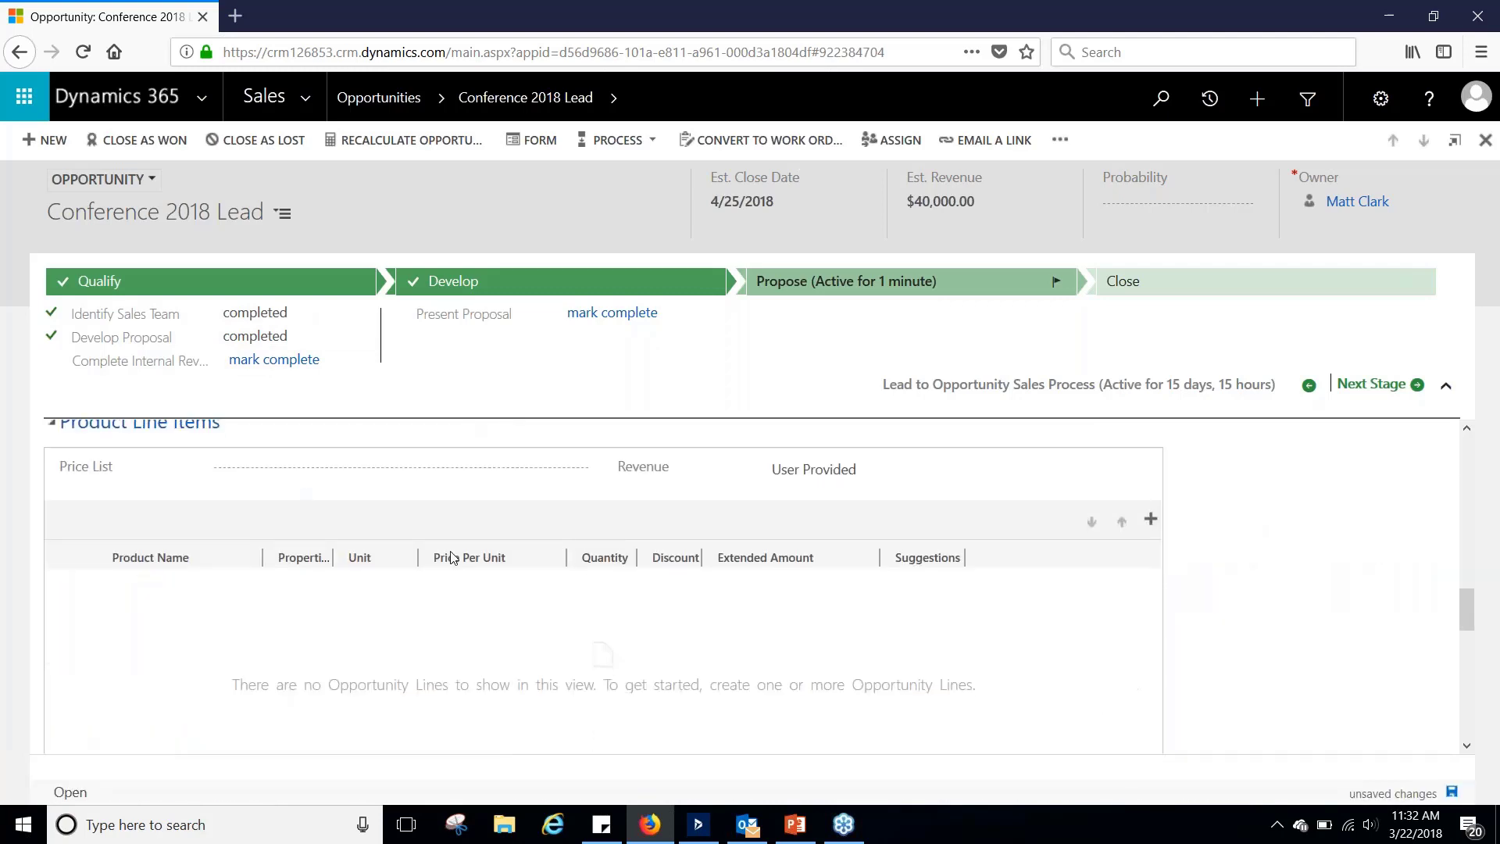
{"action": "scroll", "coordinate": [450, 555], "scroll_direction": "up", "scroll_amount": 1}
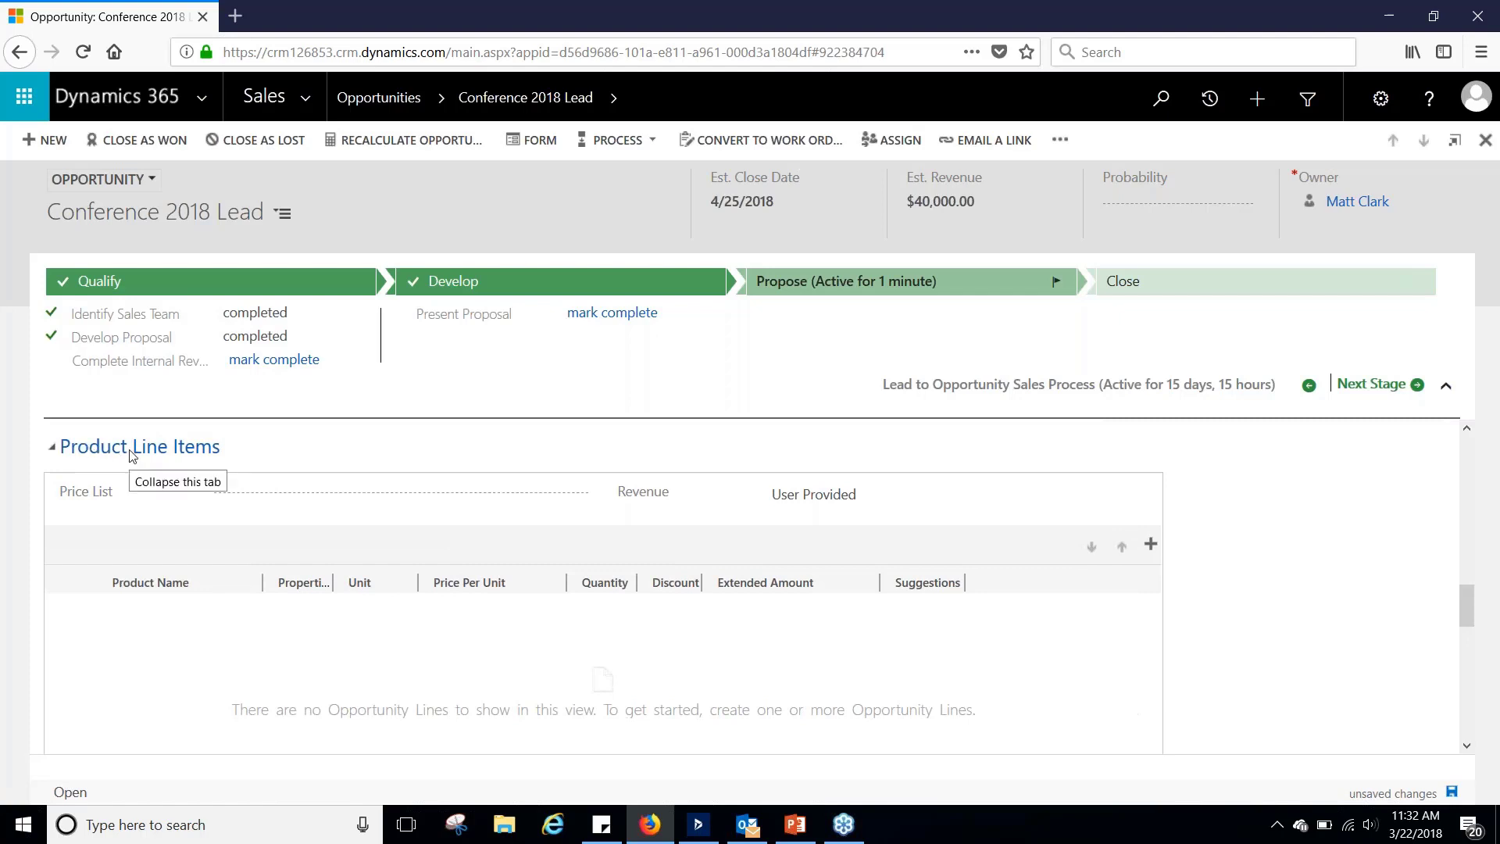
{"action": "left_click", "coordinate": [300, 497]}
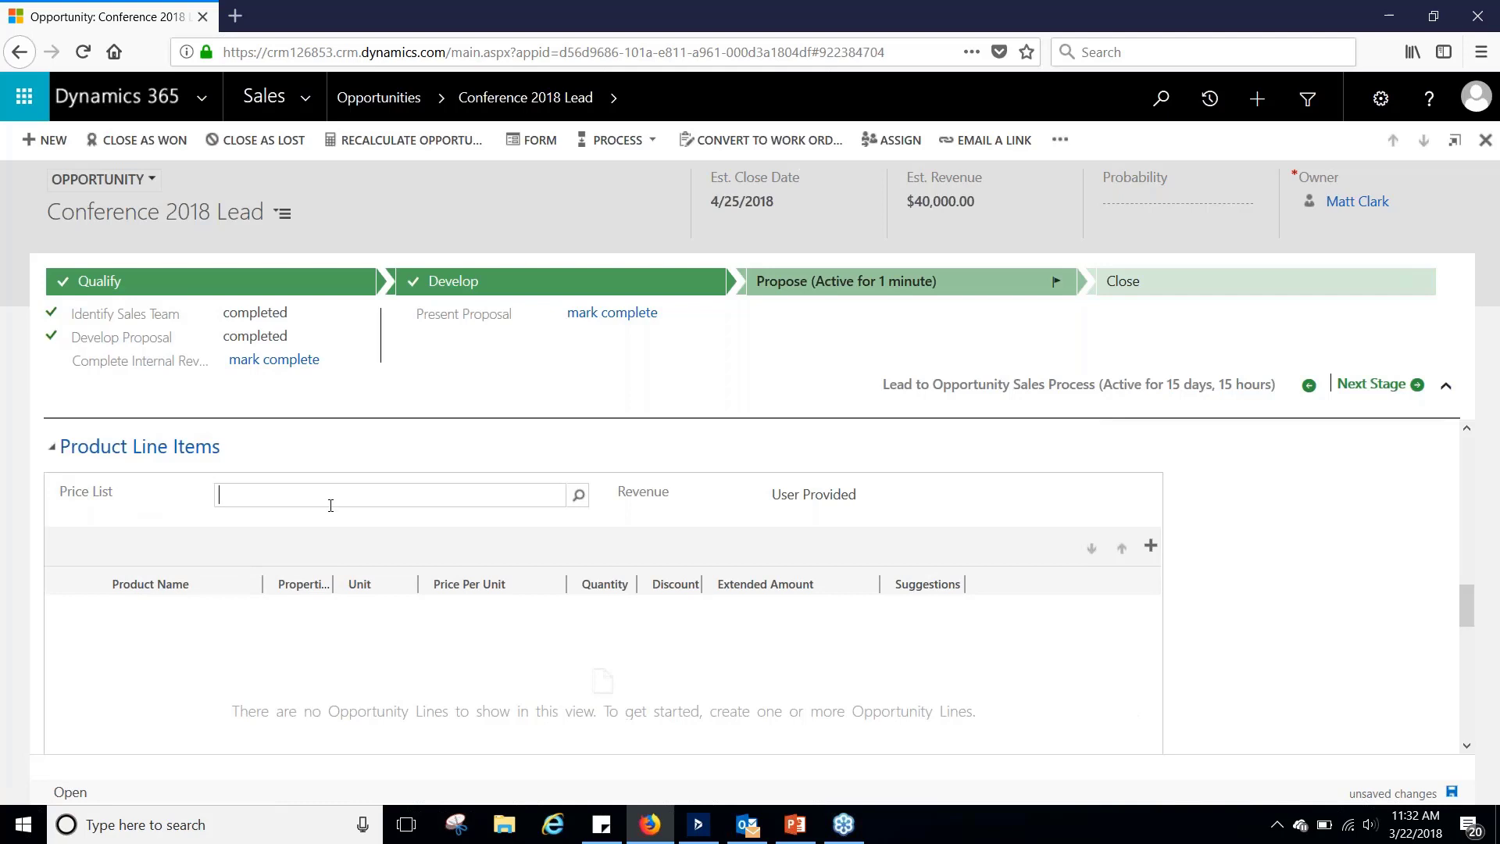
{"action": "left_click", "coordinate": [579, 494]}
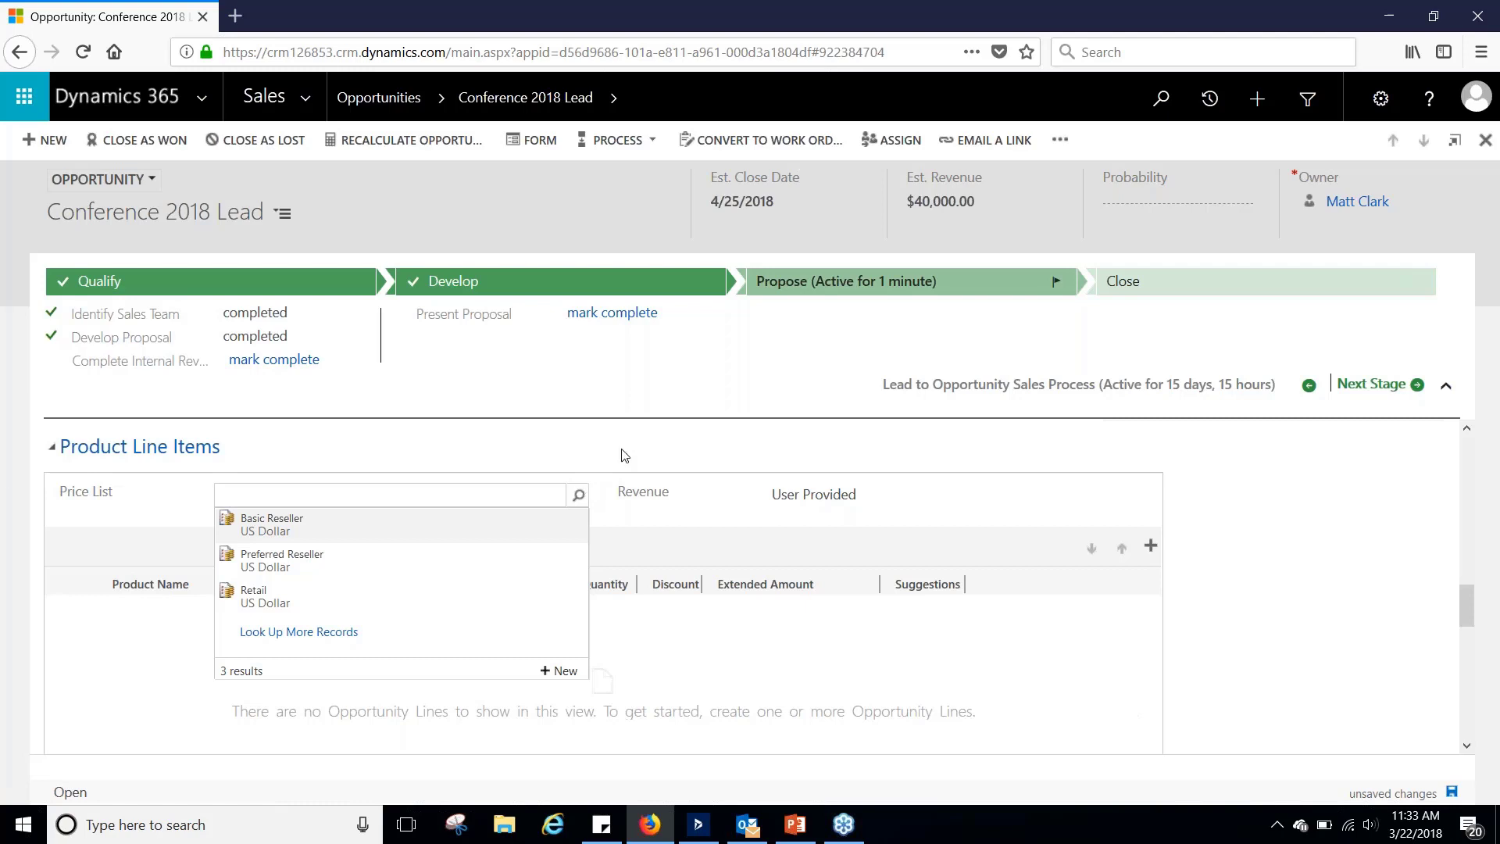
{"action": "left_click", "coordinate": [273, 599]}
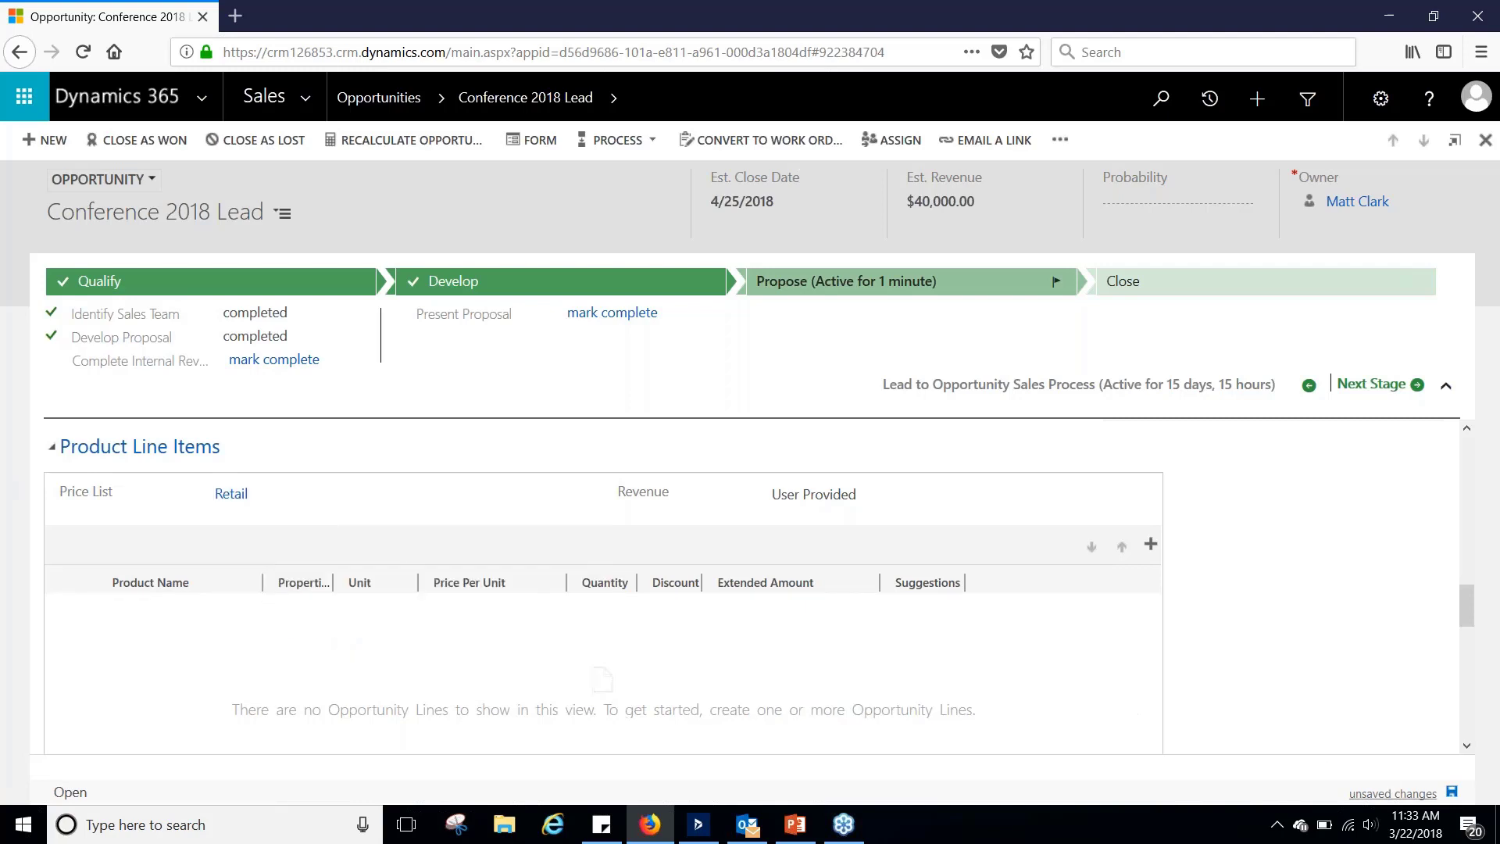
{"action": "left_click", "coordinate": [816, 502]}
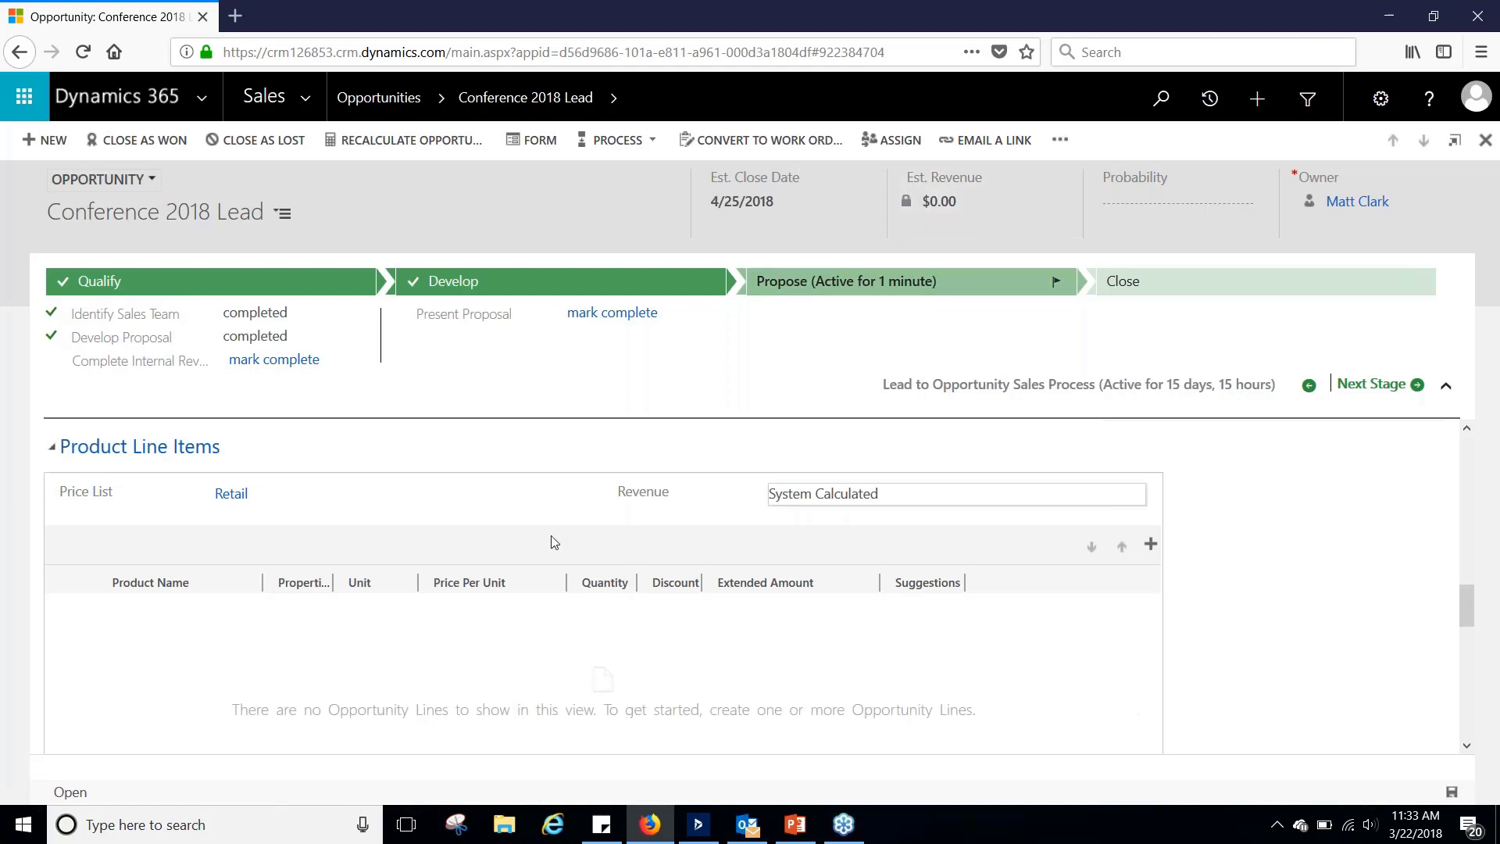
Add the existing product Smart Extruder for 3D printer to the opportunity lines with a quantity of 20.
{"action": "scroll", "coordinate": [359, 643], "scroll_direction": "down", "scroll_amount": 1}
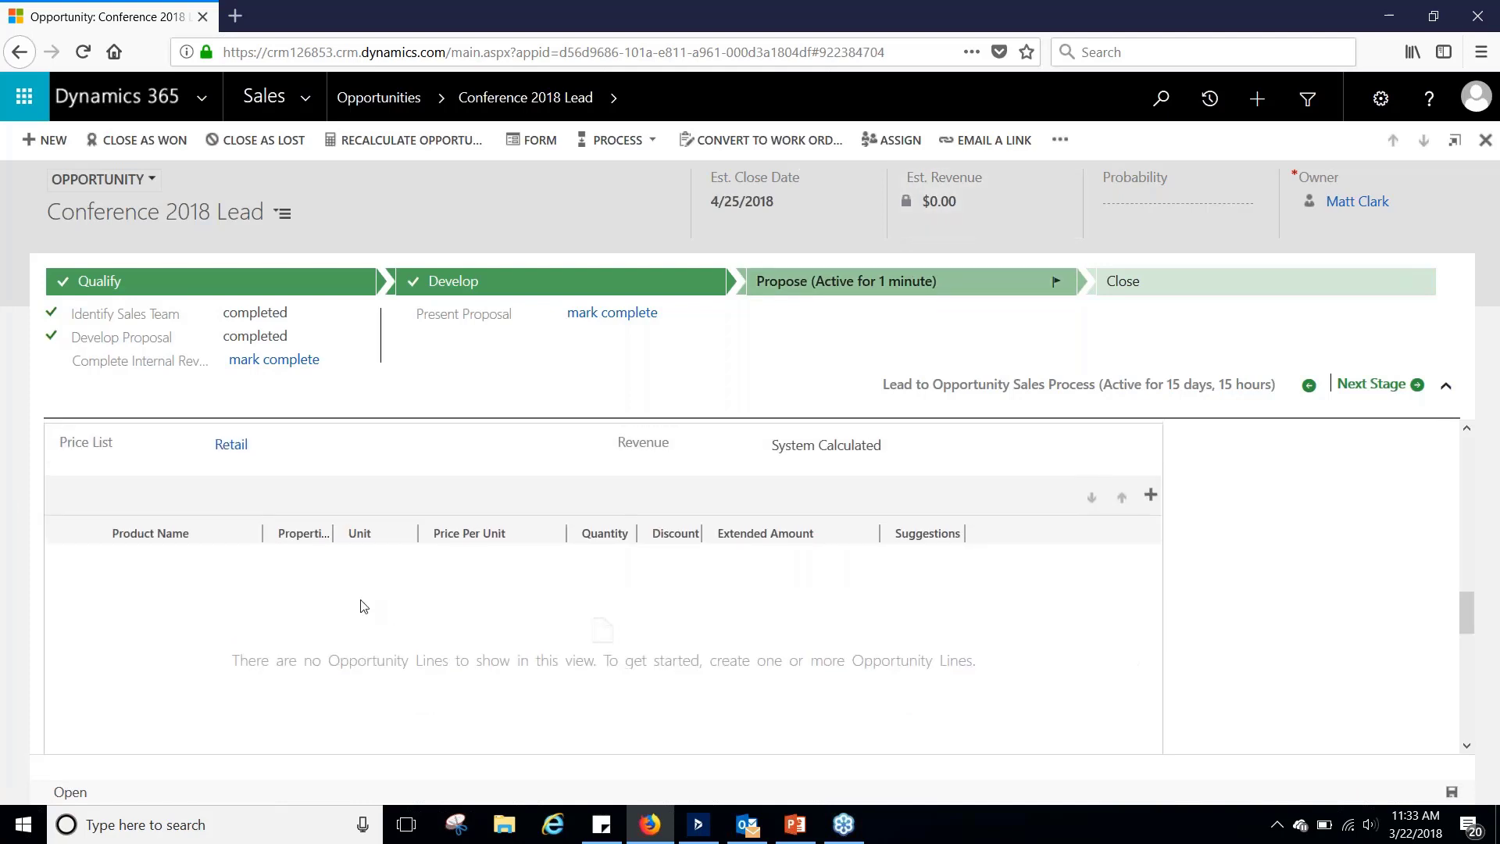
{"action": "left_click", "coordinate": [1152, 496]}
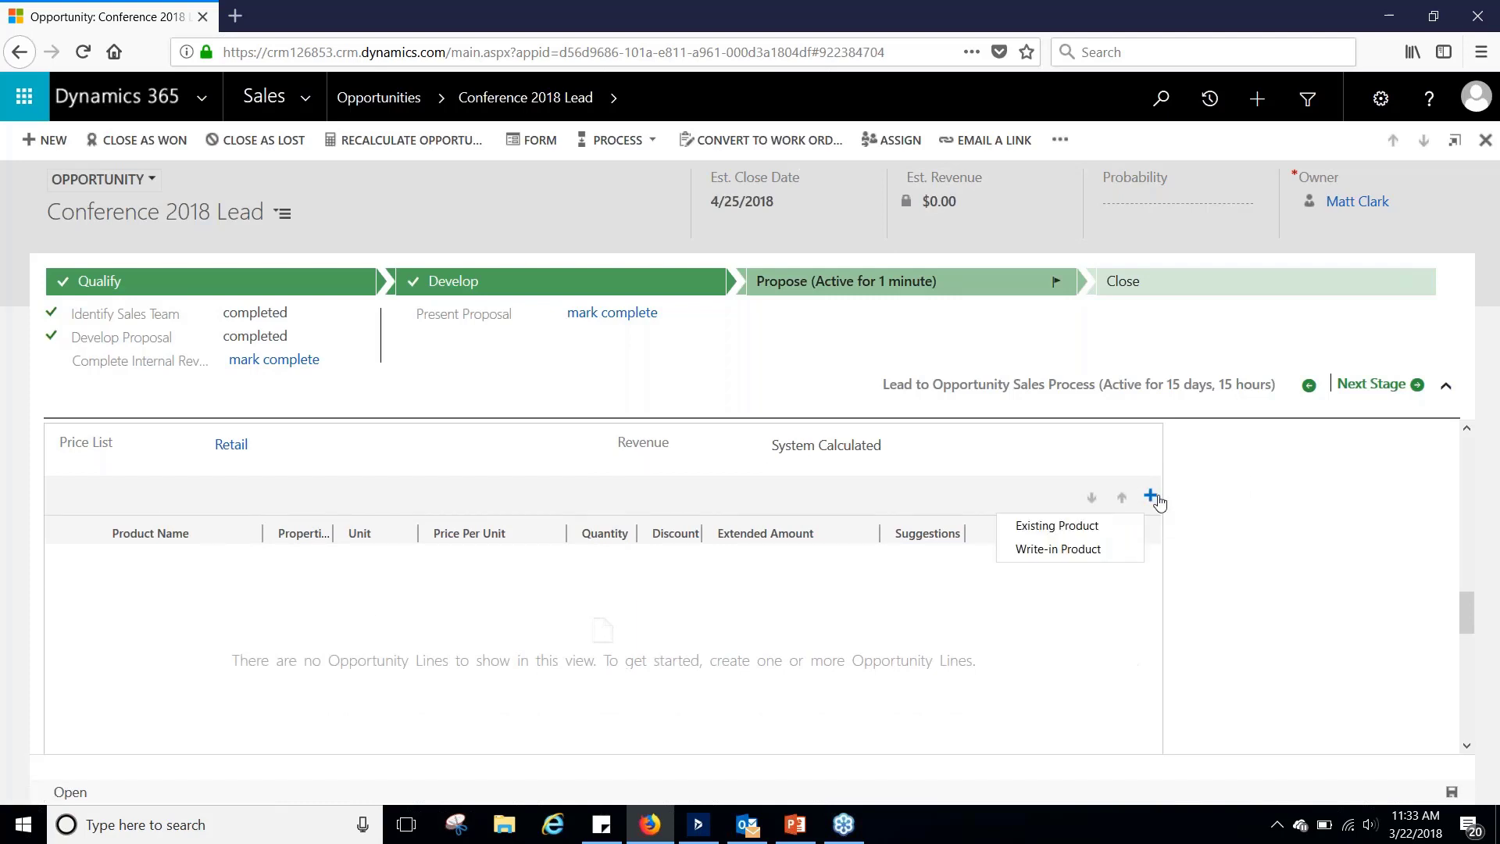
{"action": "left_click", "coordinate": [1074, 527]}
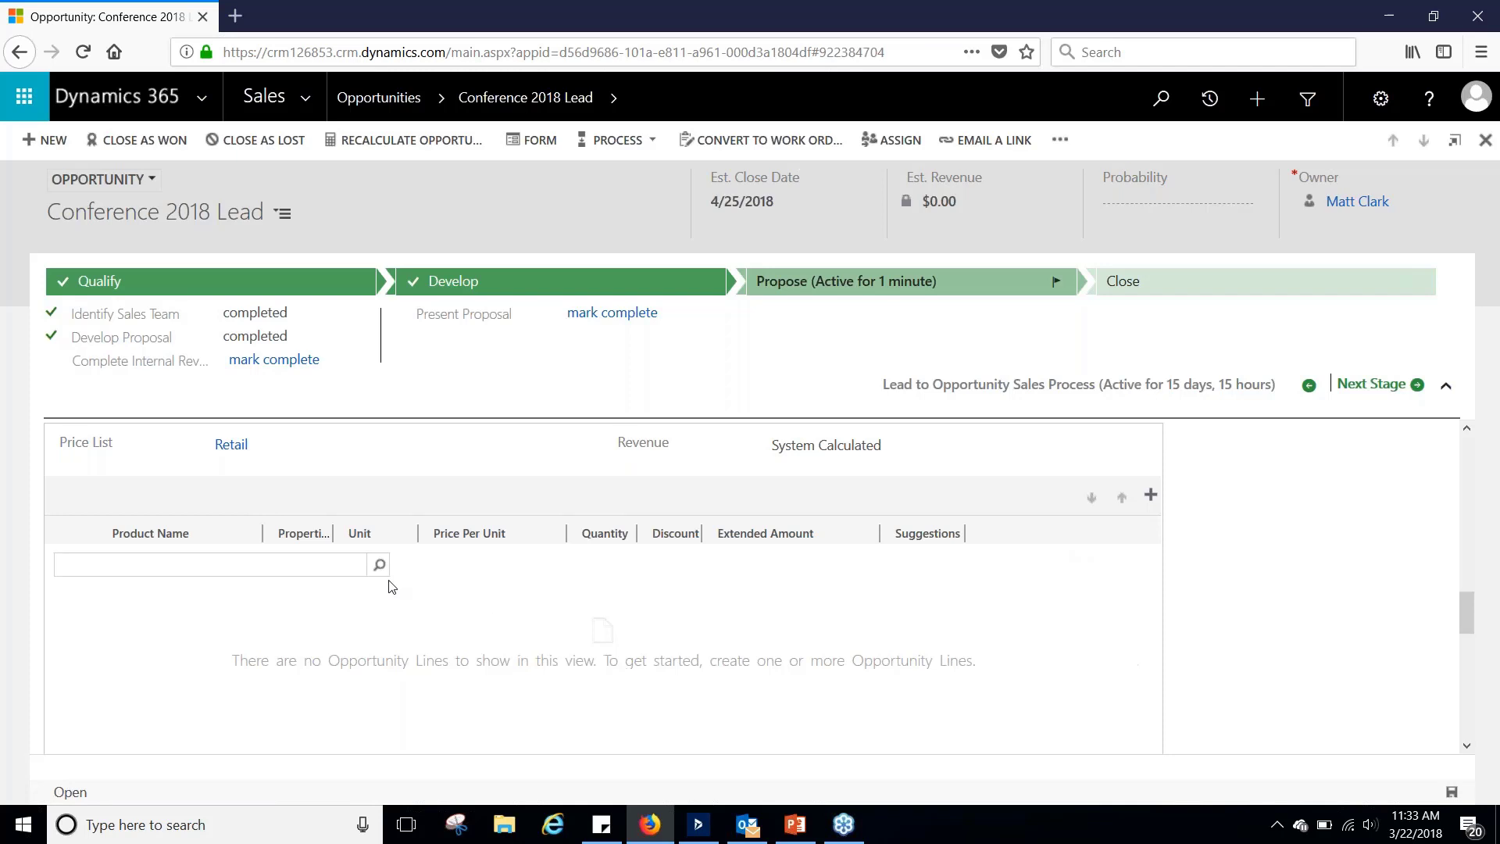
{"action": "left_click", "coordinate": [379, 566]}
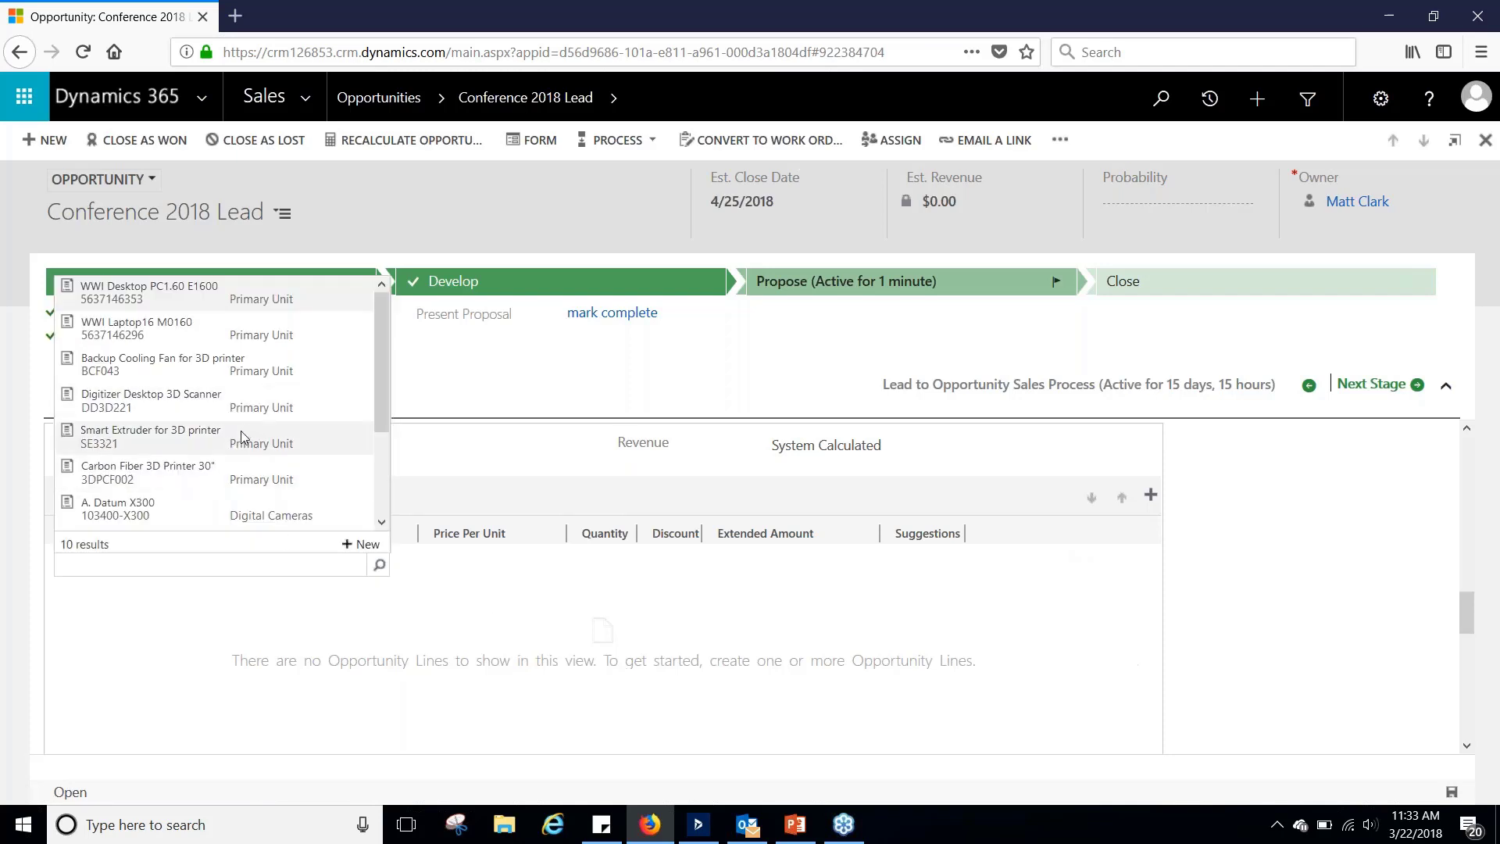
{"action": "scroll", "coordinate": [238, 392], "scroll_direction": "down", "scroll_amount": 3}
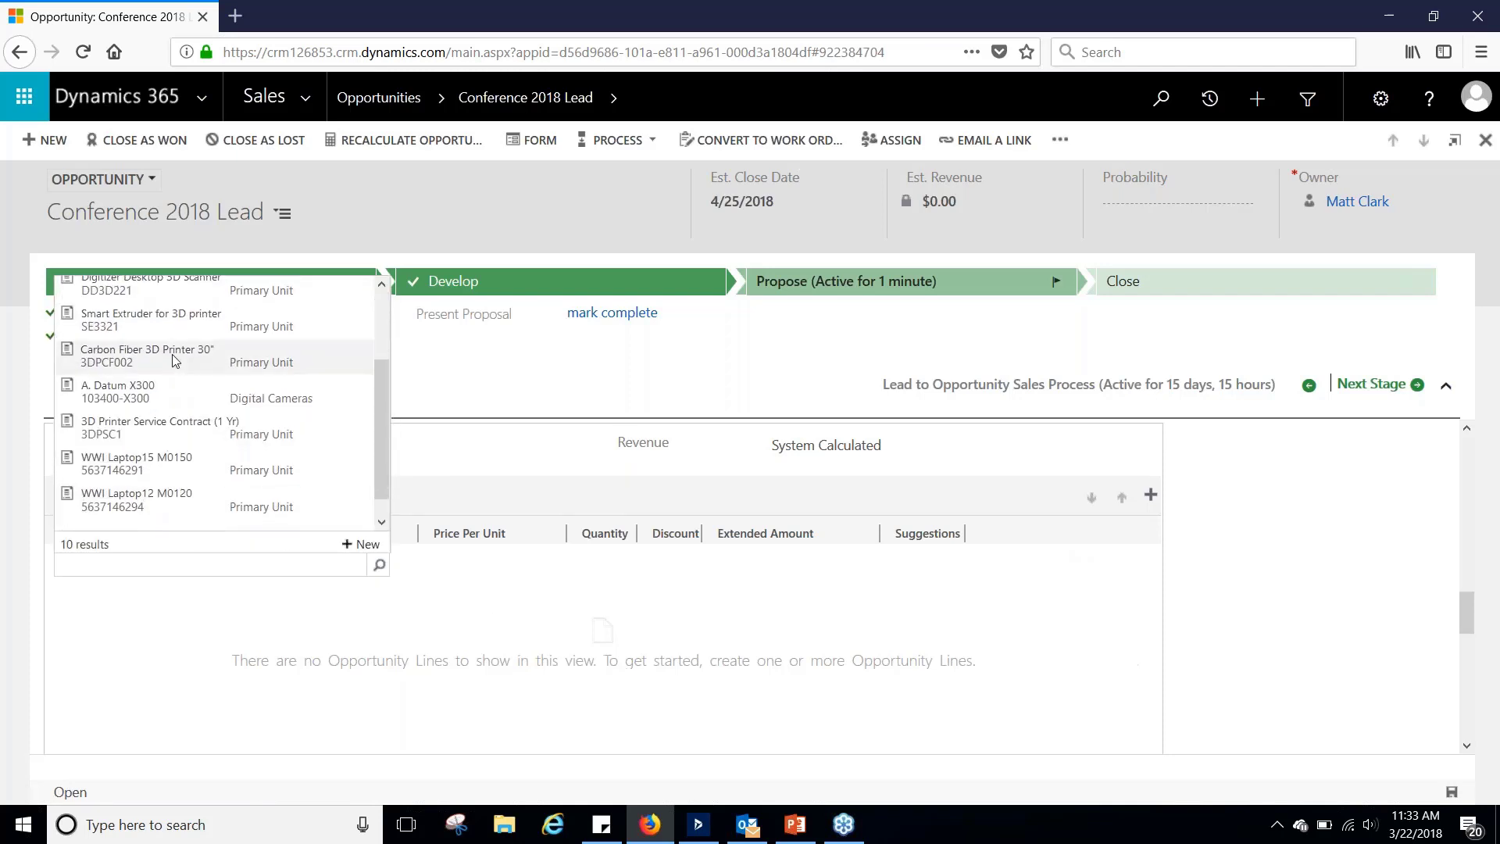
{"action": "left_click", "coordinate": [181, 323]}
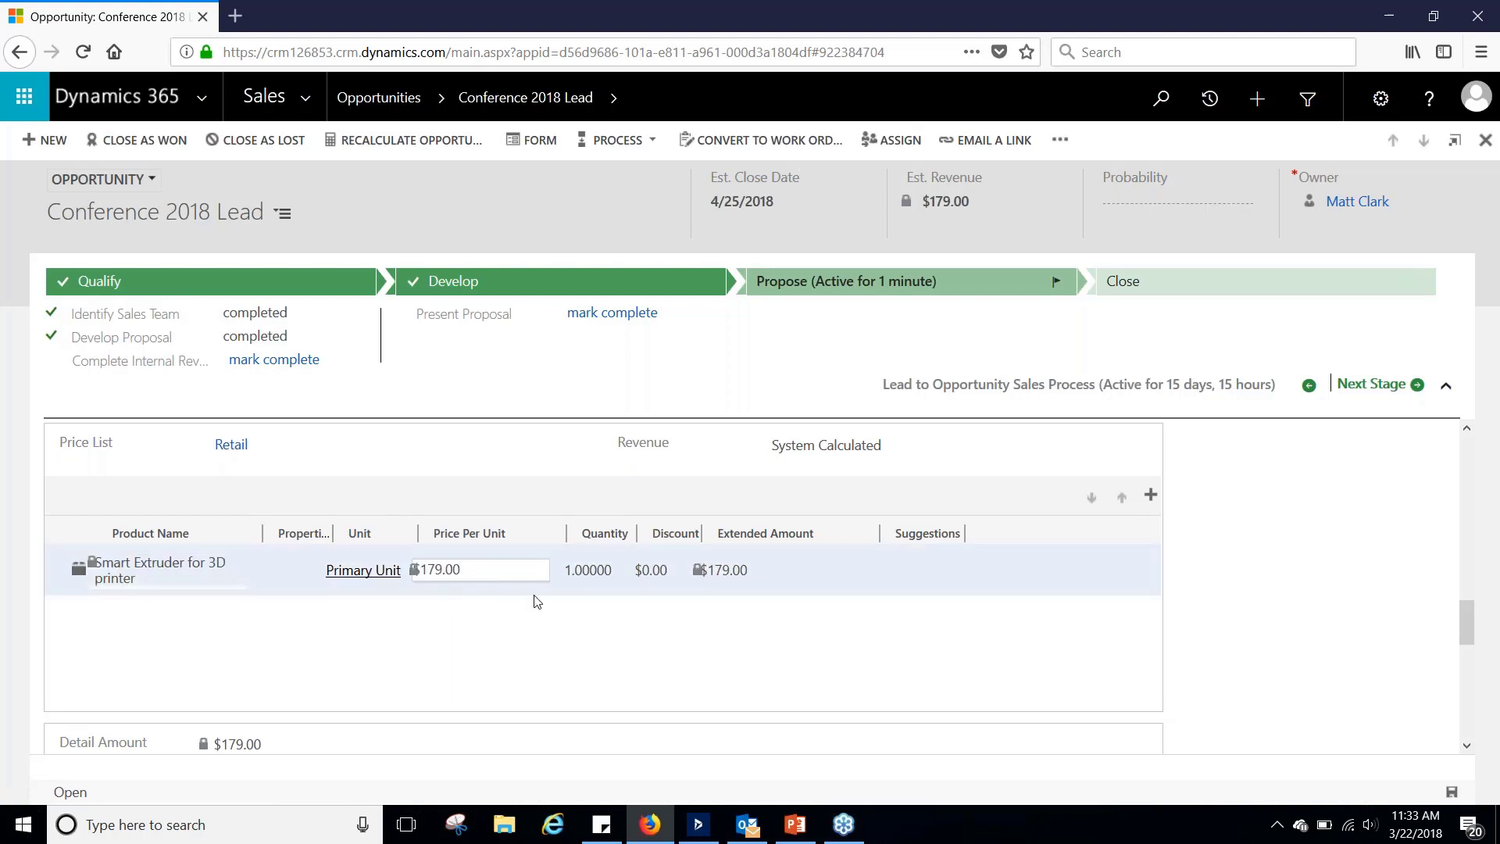
{"action": "left_click", "coordinate": [581, 565]}
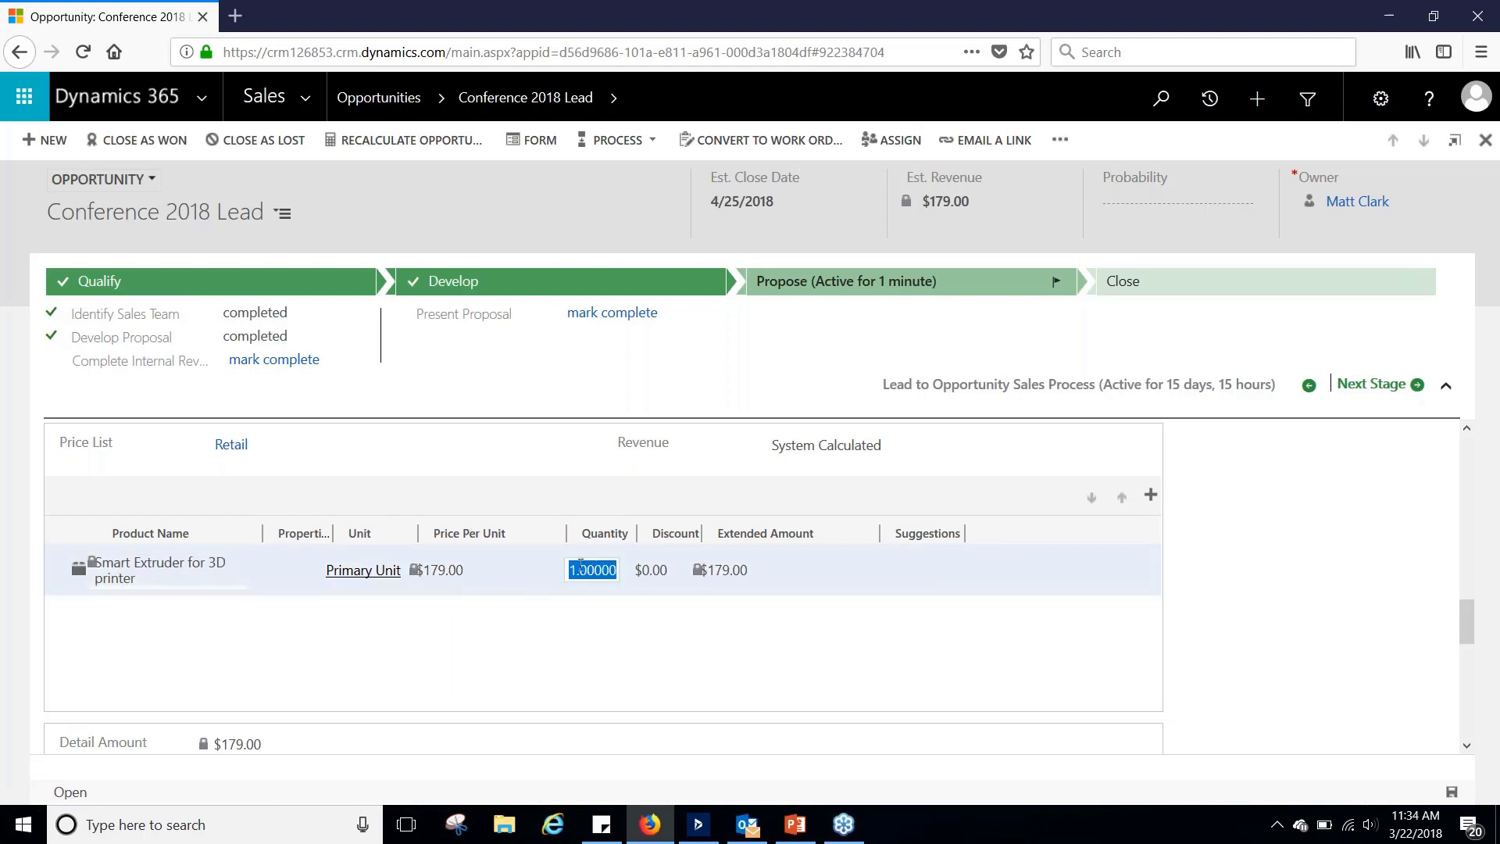
{"action": "type", "text": "20"}
{"action": "left_click", "coordinate": [1272, 712]}
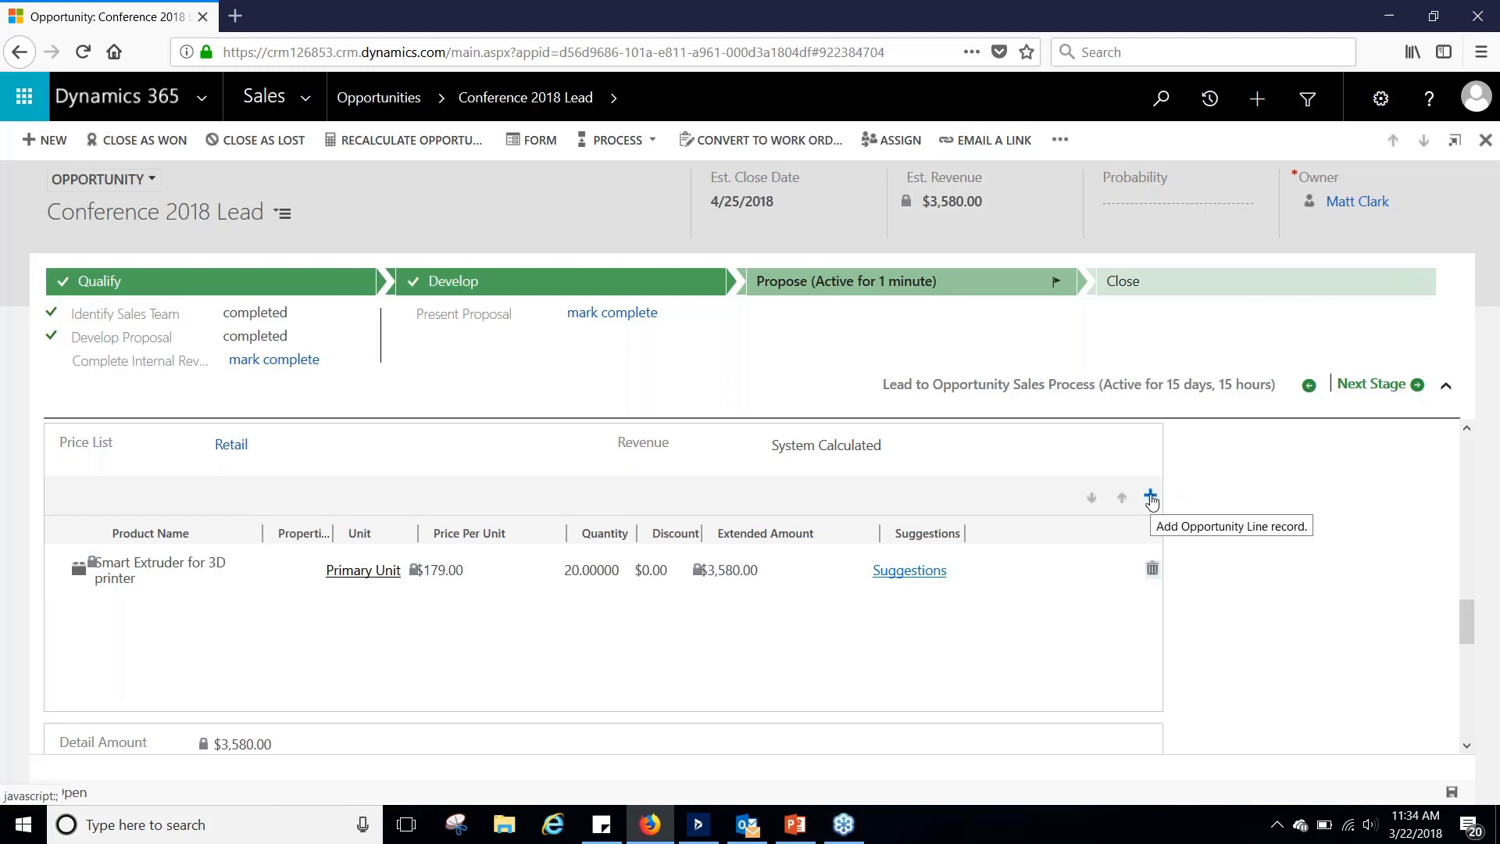
Add the existing product A. Datum X300 to the opportunity's product line items.
{"action": "left_click", "coordinate": [1151, 500]}
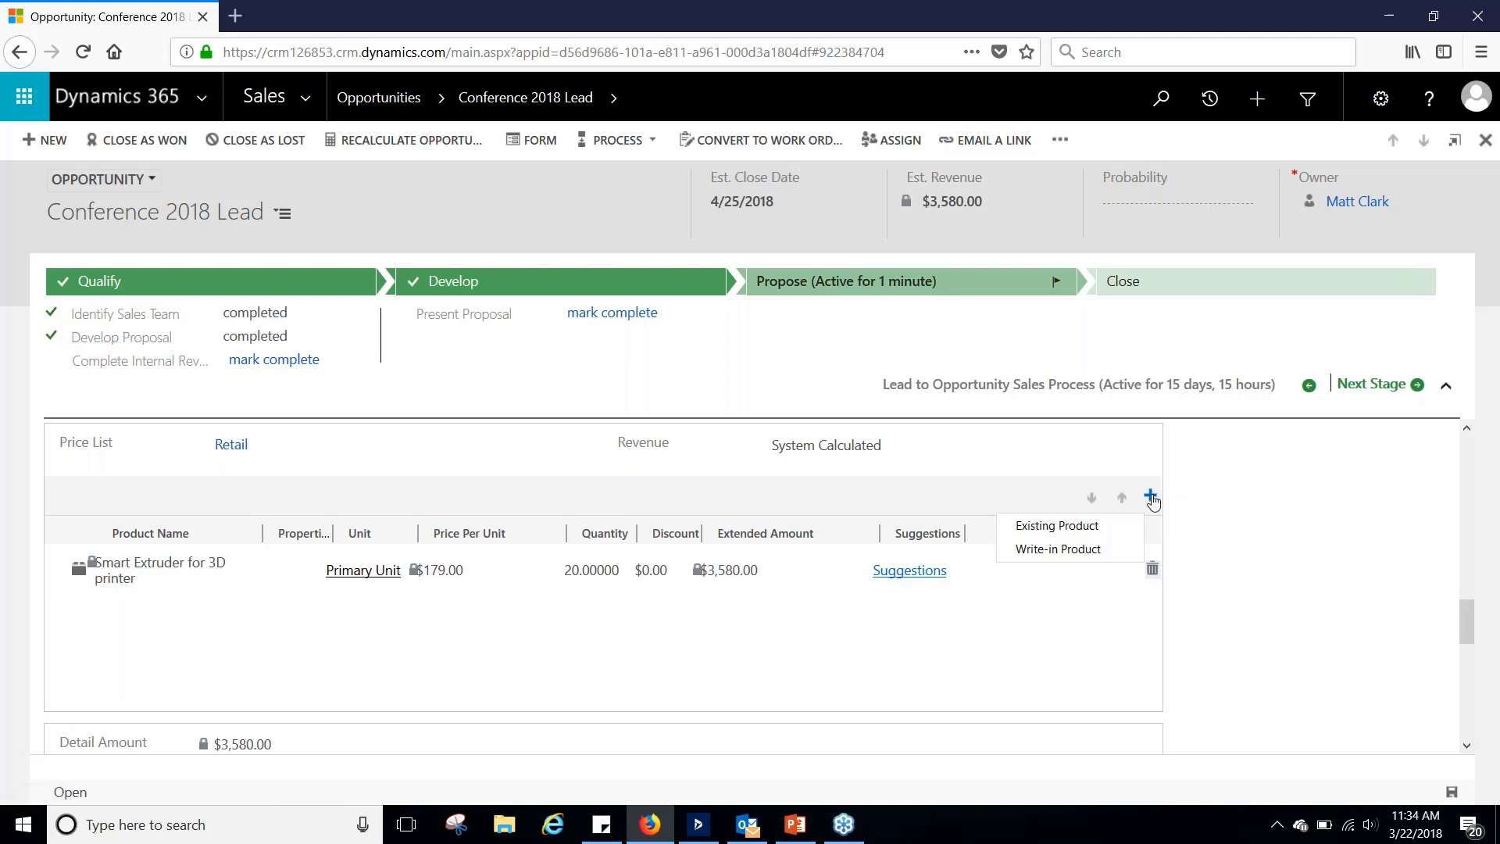
{"action": "left_click", "coordinate": [1082, 527]}
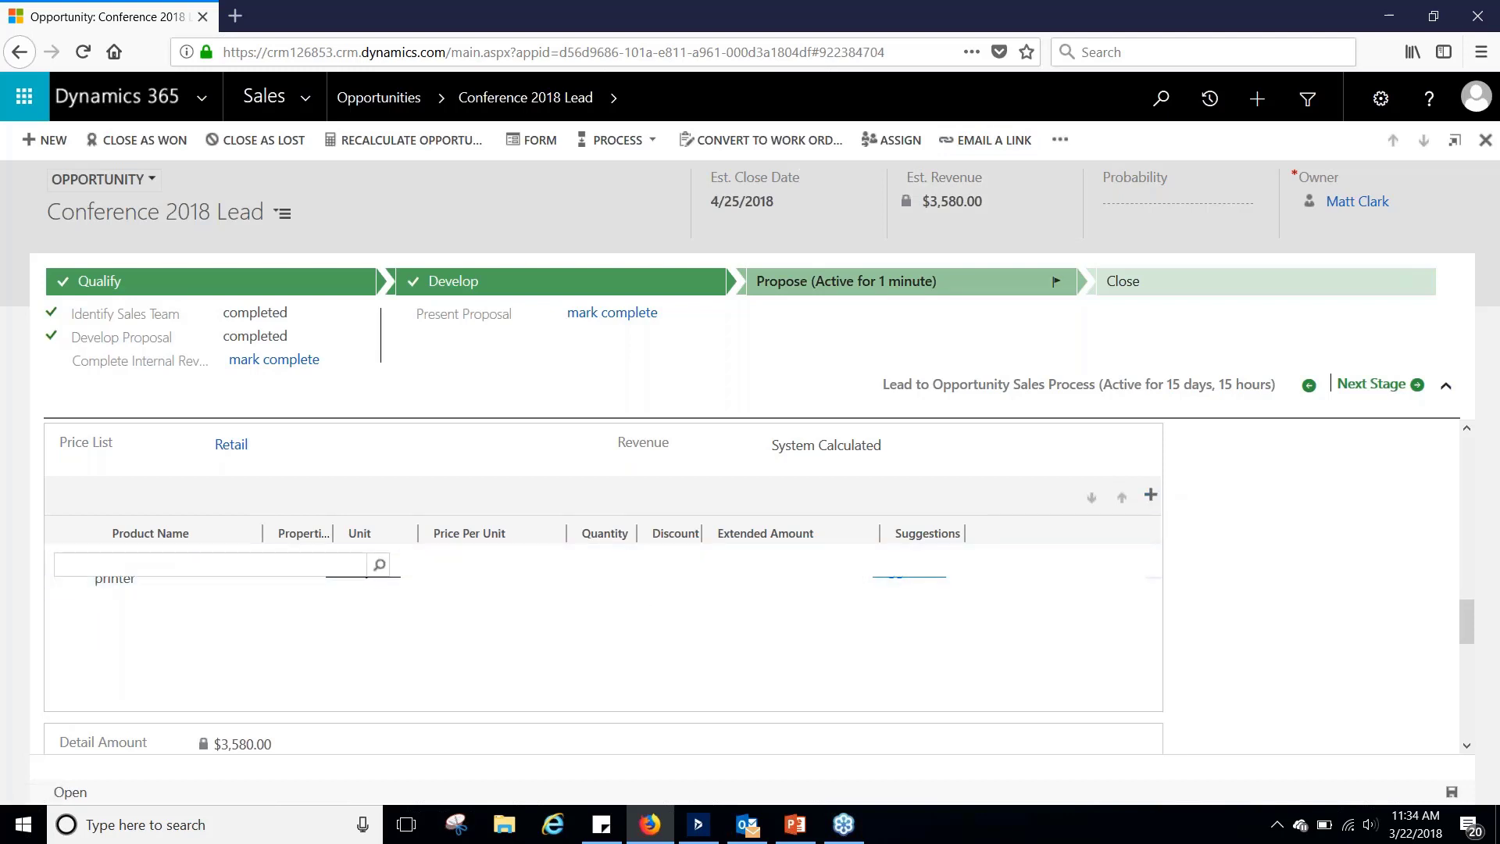
{"action": "left_click", "coordinate": [371, 571]}
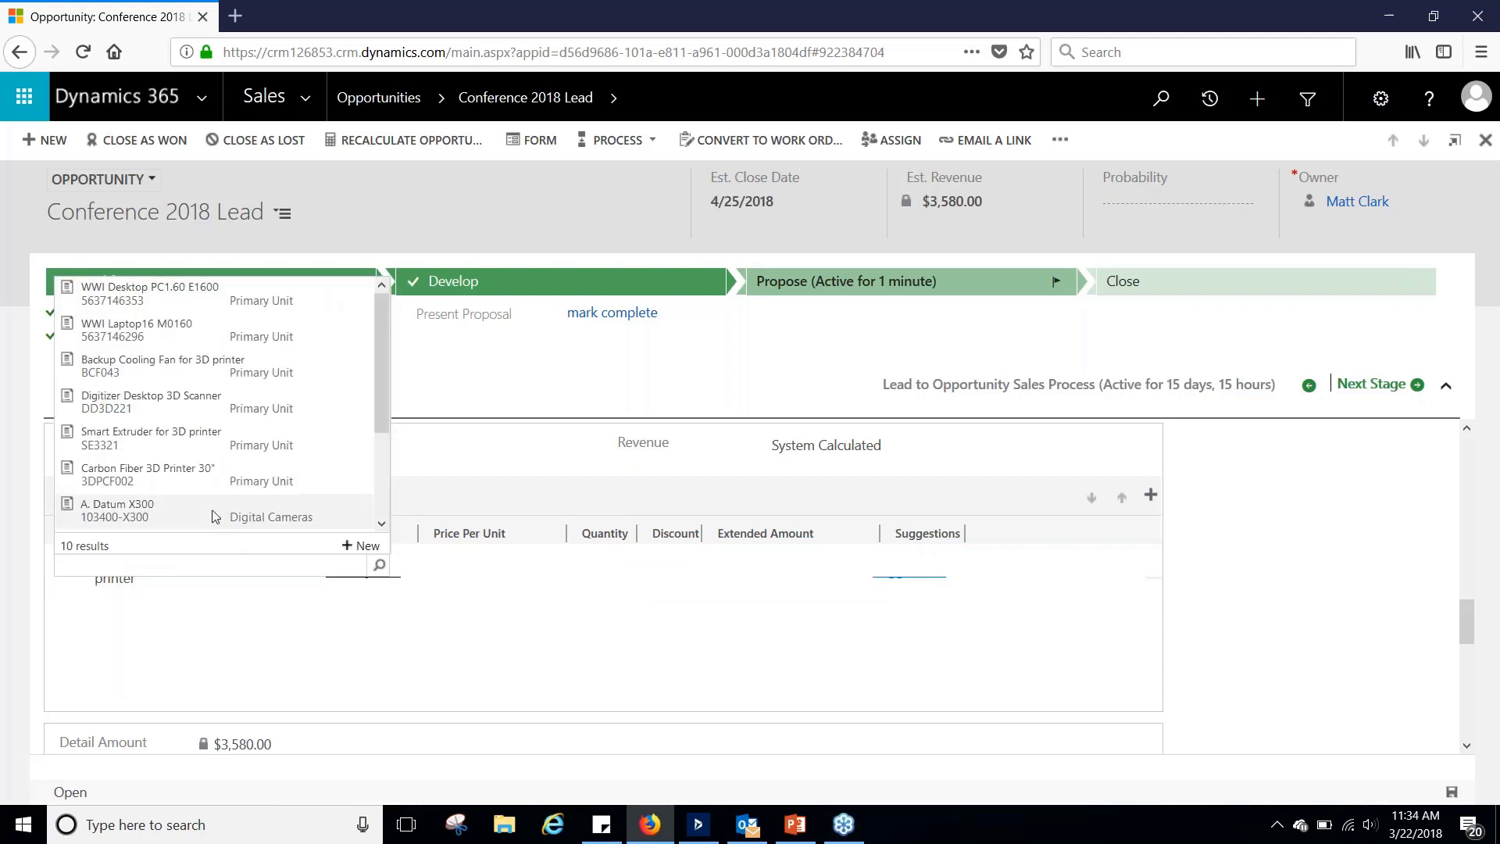
{"action": "left_click", "coordinate": [213, 516]}
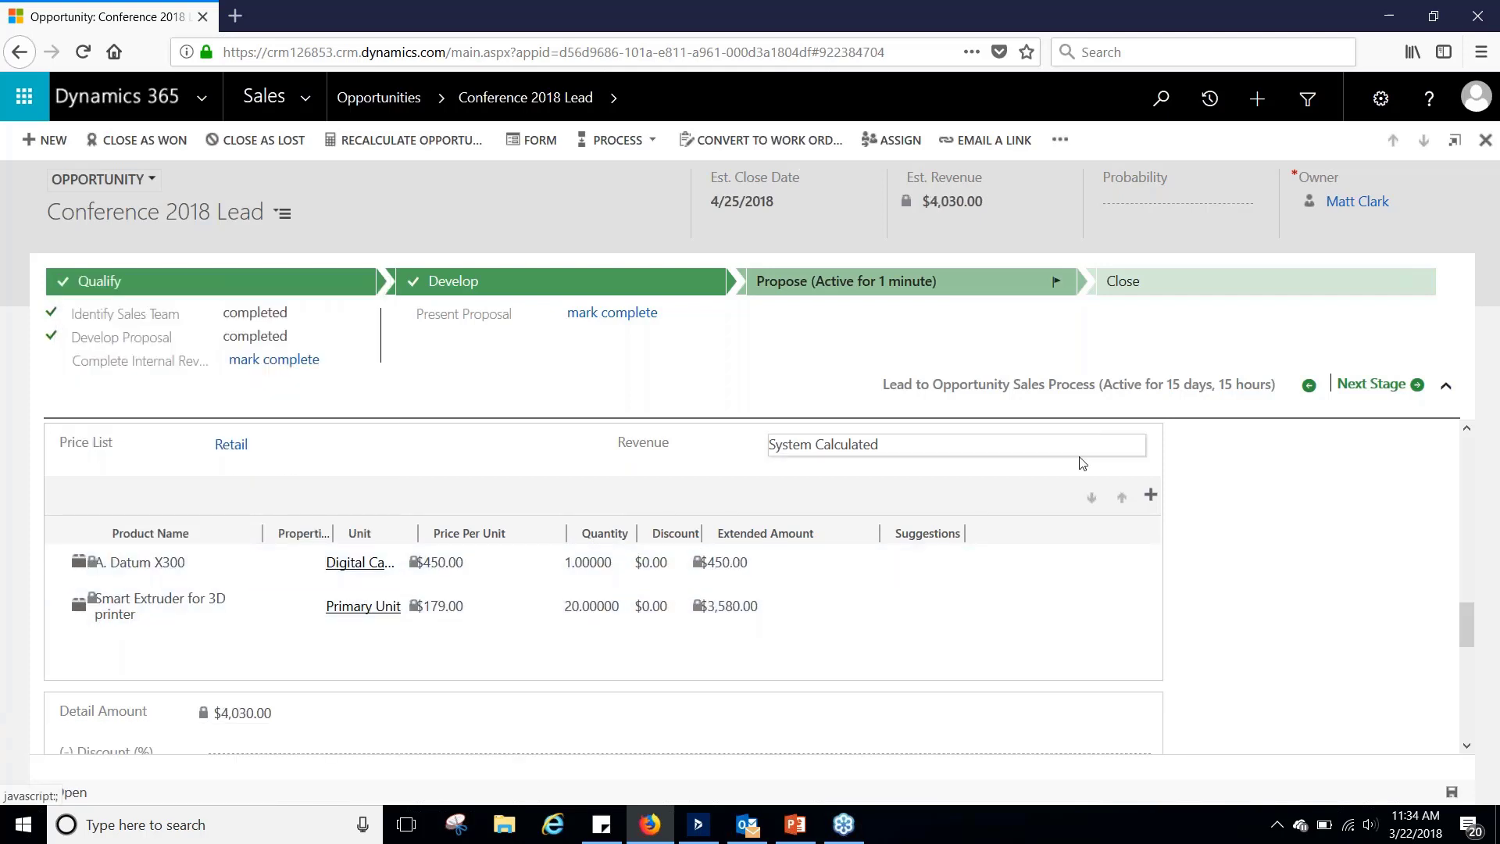
Add the existing product WWI Laptop15 M0150 to the opportunity's product line items.
{"action": "left_click", "coordinate": [1150, 495]}
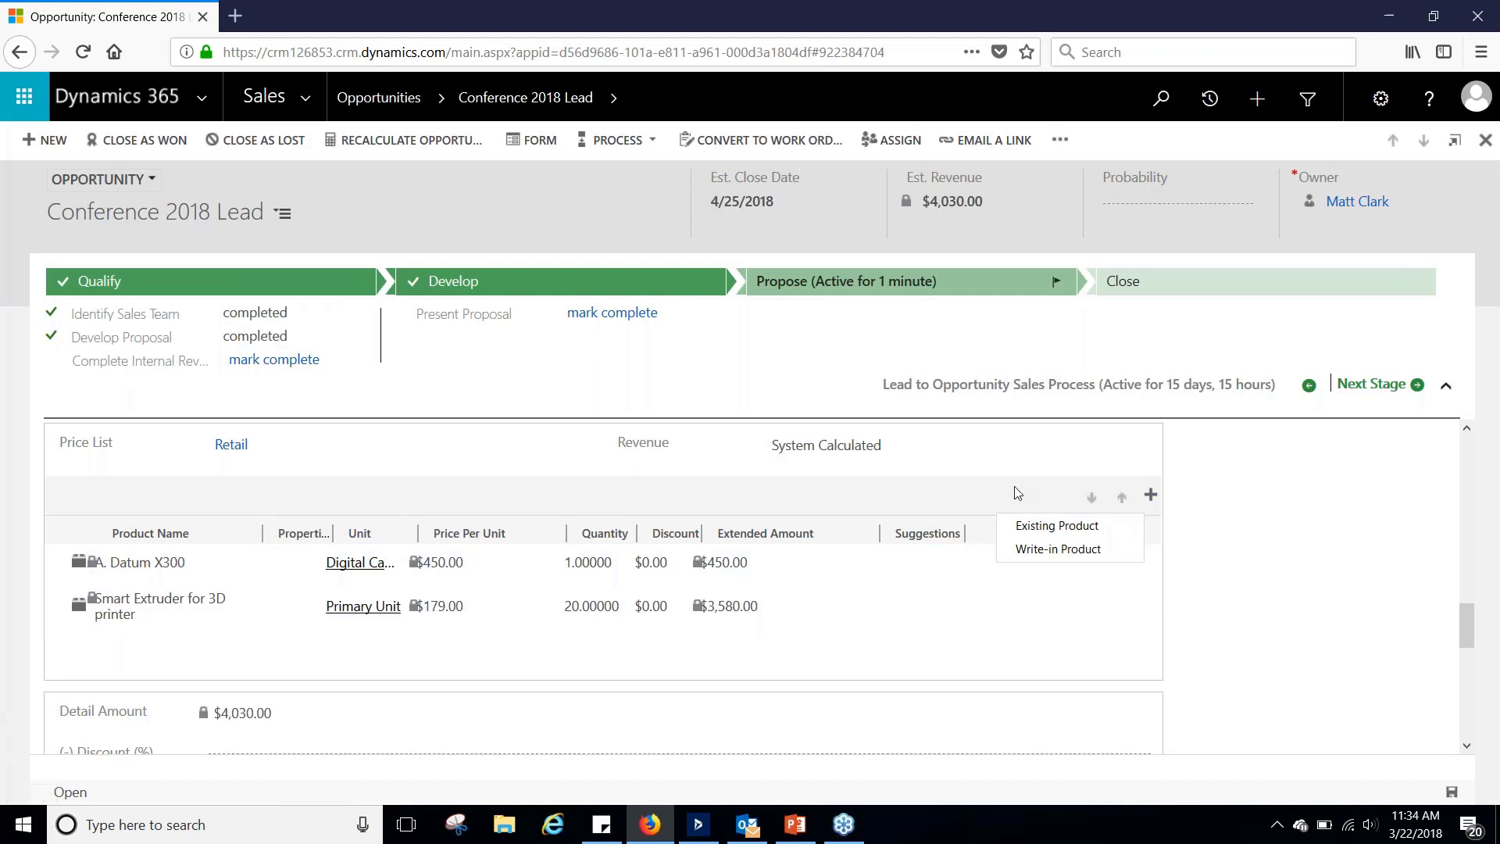
{"action": "left_click", "coordinate": [1051, 524]}
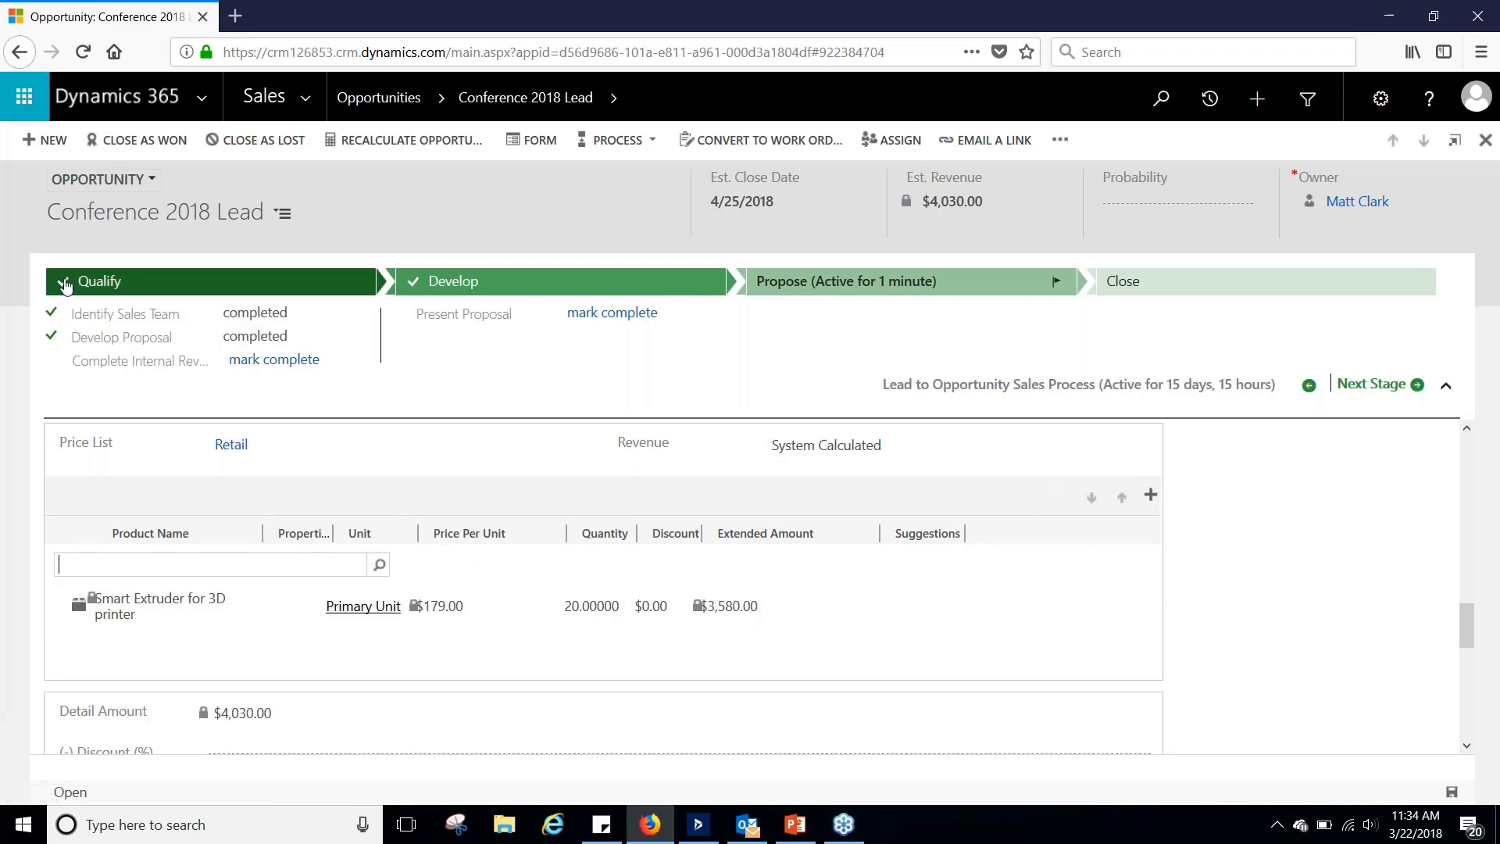
{"action": "left_click", "coordinate": [379, 564]}
{"action": "scroll", "coordinate": [287, 460], "scroll_direction": "down", "scroll_amount": 3}
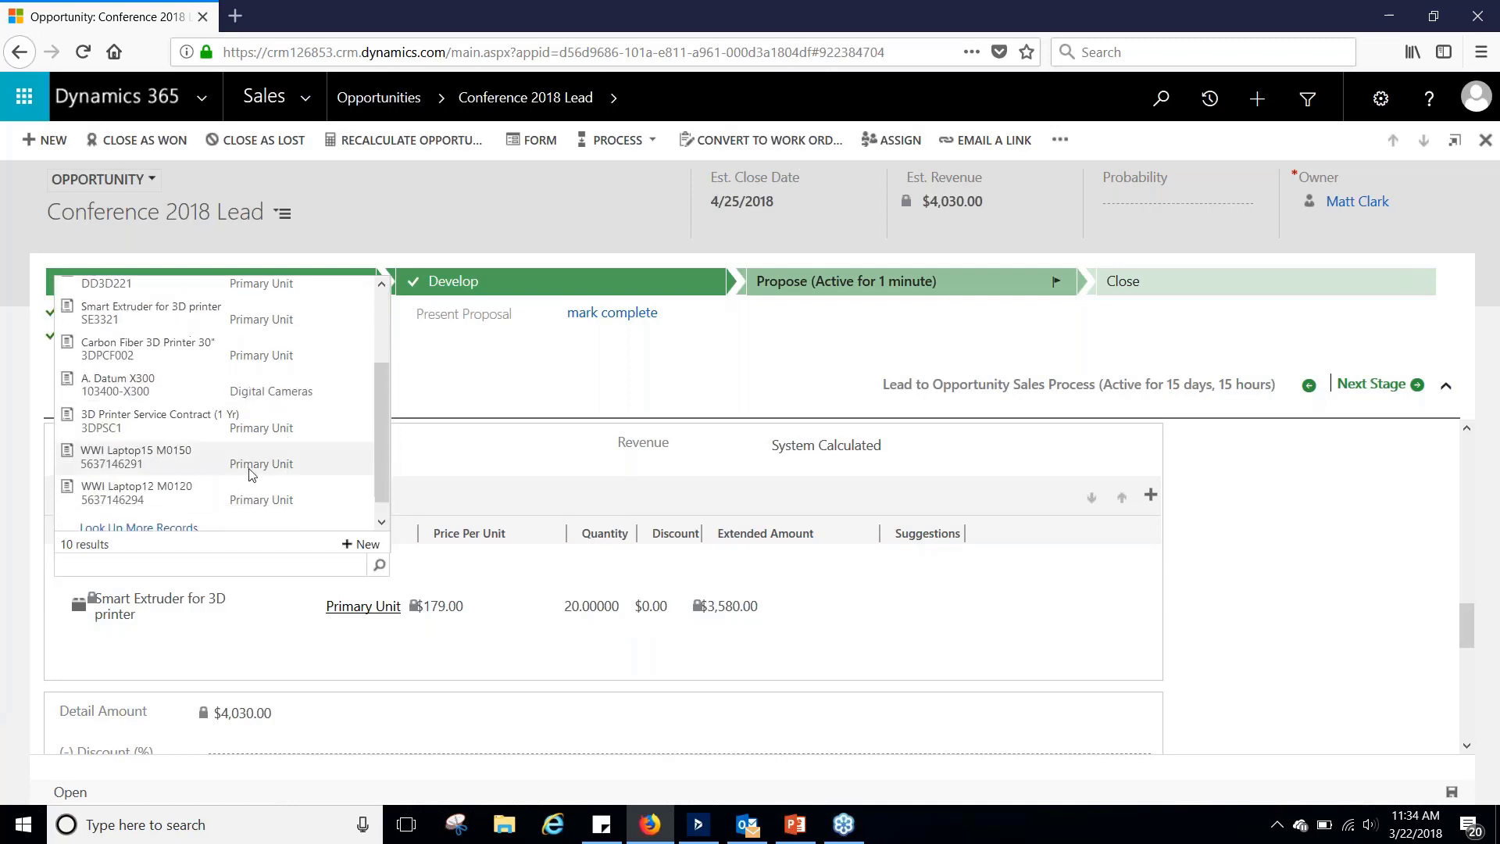
{"action": "left_click", "coordinate": [623, 522]}
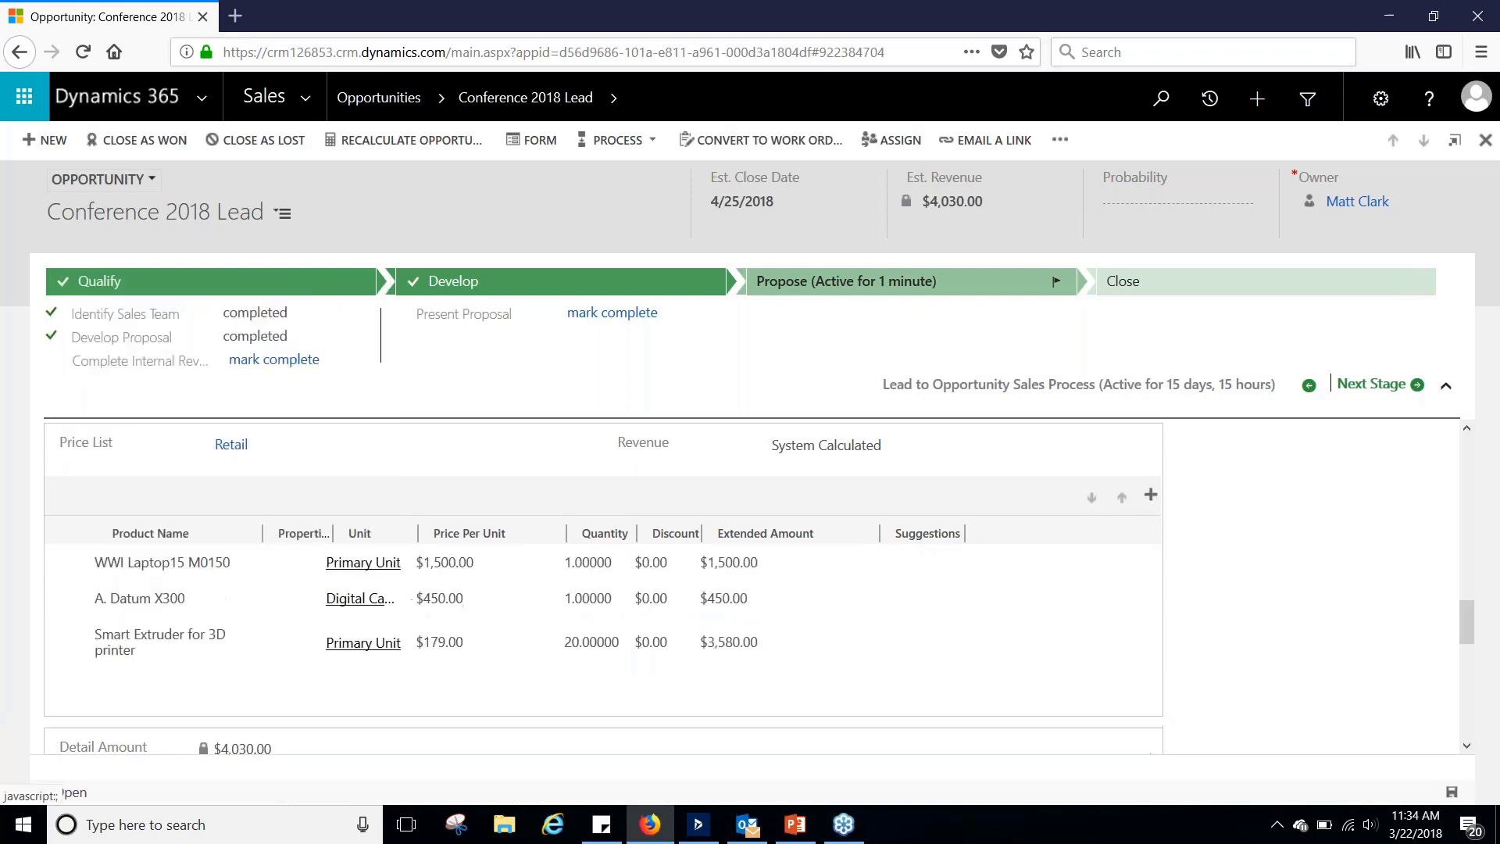
Set the quantity of the WWI Laptop15 M0150 line item to 3.
{"action": "left_click", "coordinate": [600, 561]}
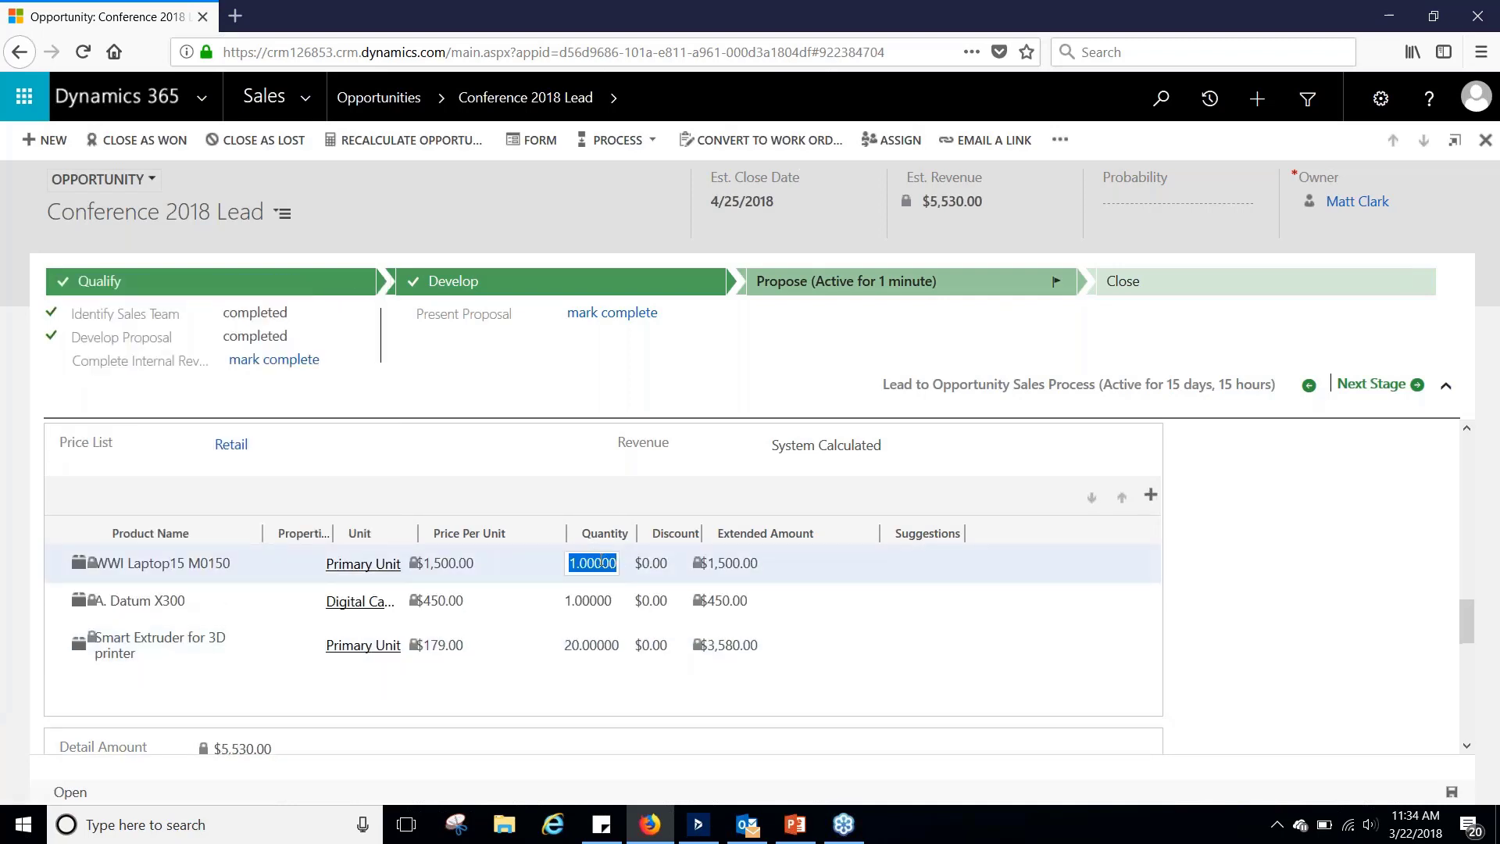
{"action": "type", "text": "3"}
{"action": "left_click", "coordinate": [1331, 622]}
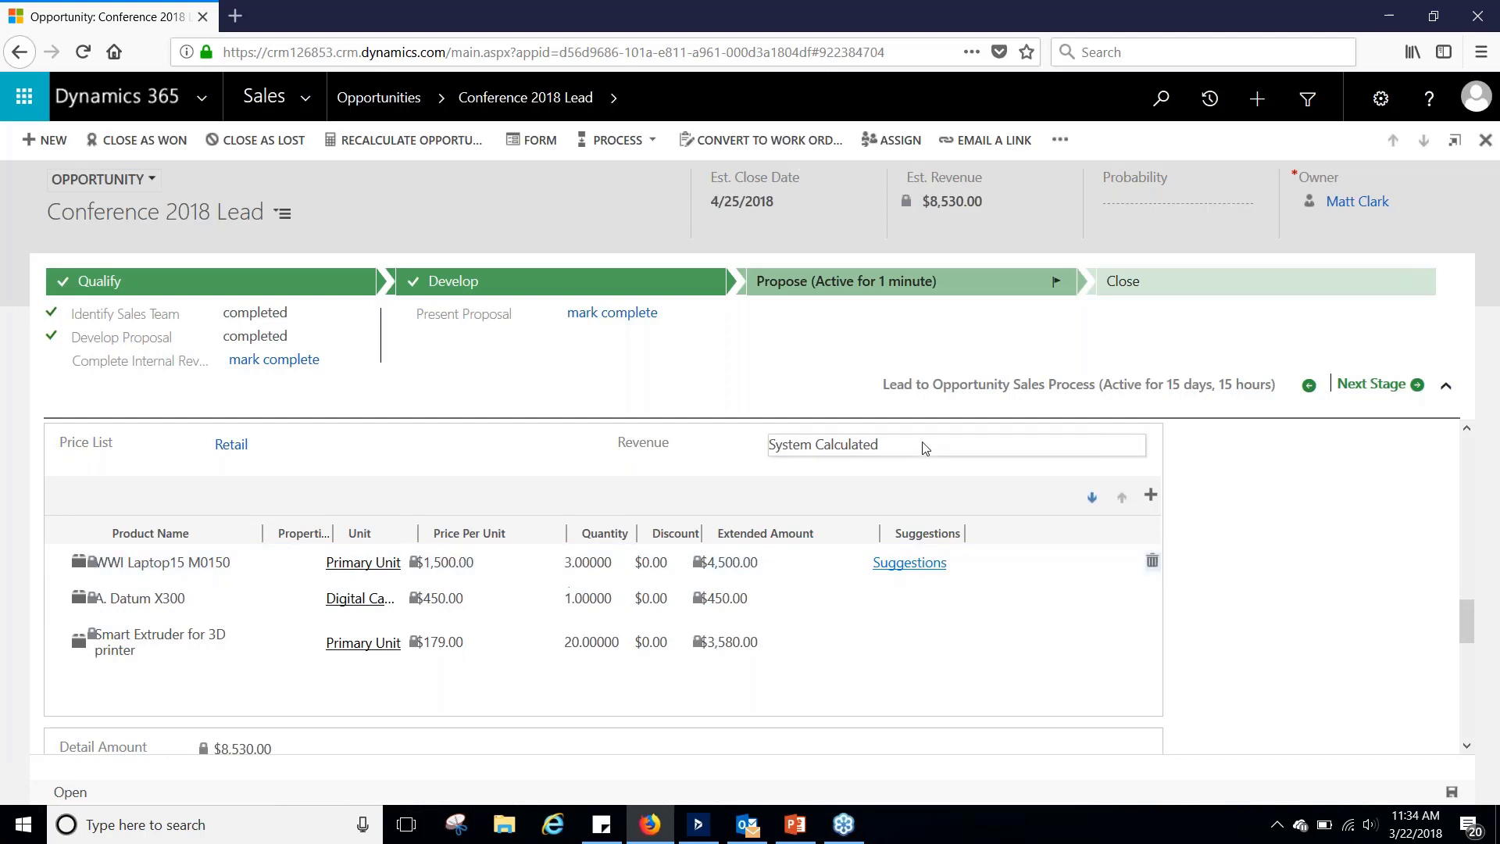
Review the cross-sell, accessory, up-sell and substitute suggestions for WWI Laptop15 M0150, and close them without adding any product.
{"action": "left_click", "coordinate": [910, 563]}
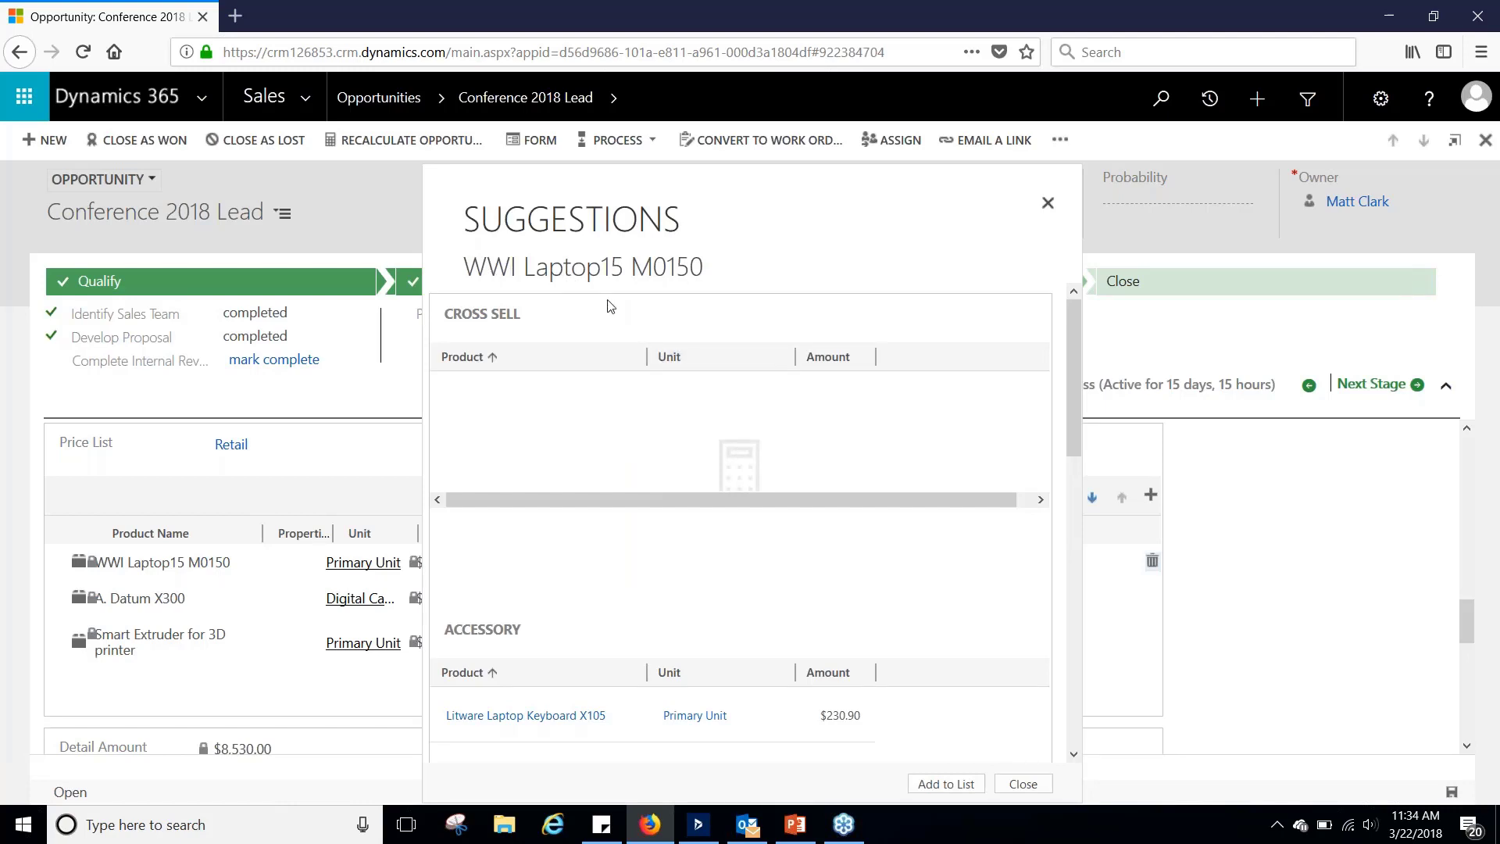
{"action": "scroll", "coordinate": [813, 462], "scroll_direction": "down", "scroll_amount": 2}
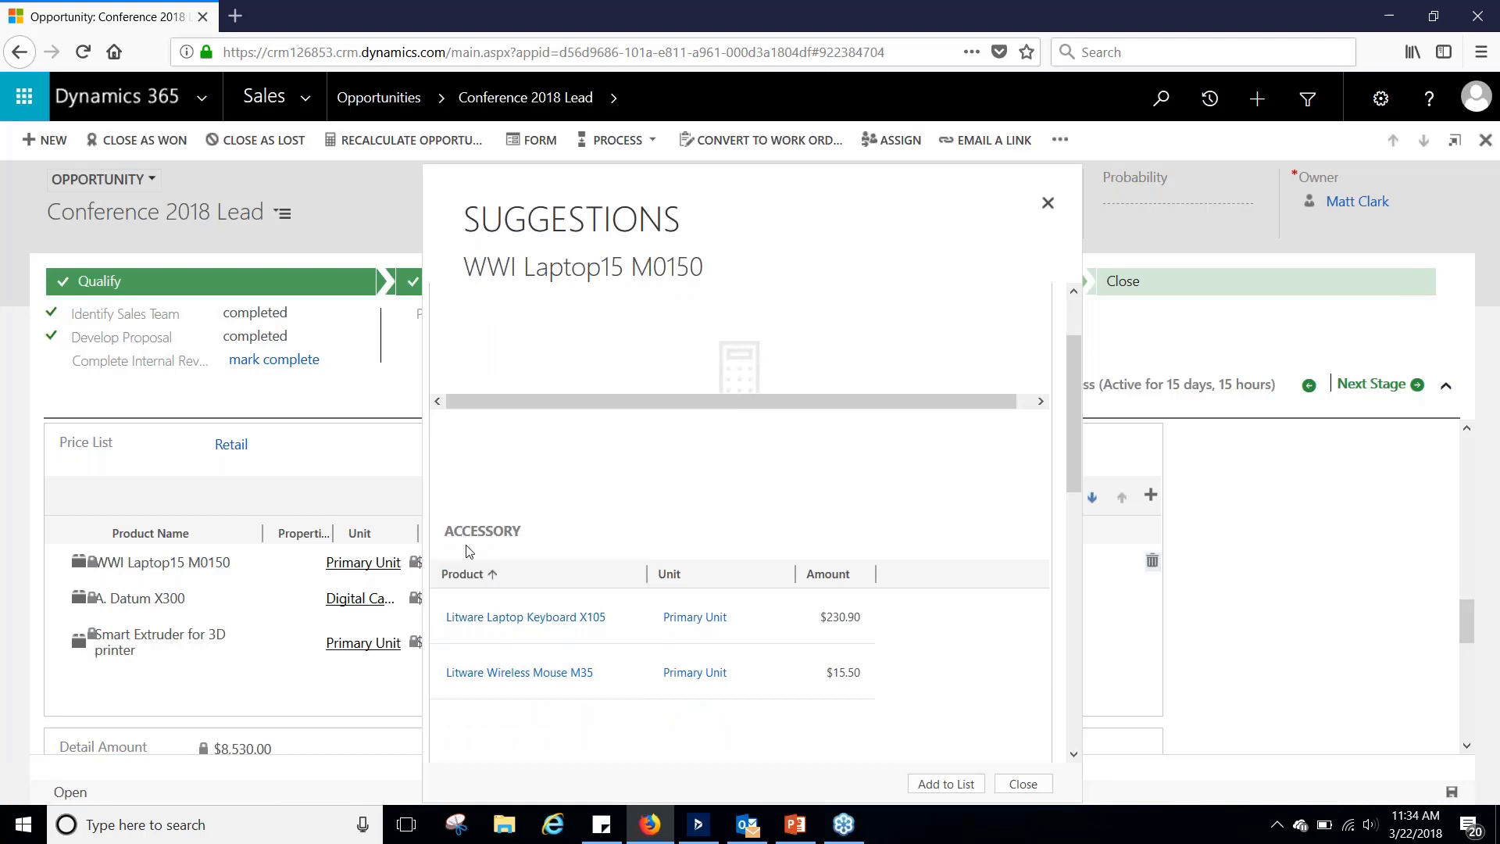
{"action": "mouse_move", "coordinate": [626, 618]}
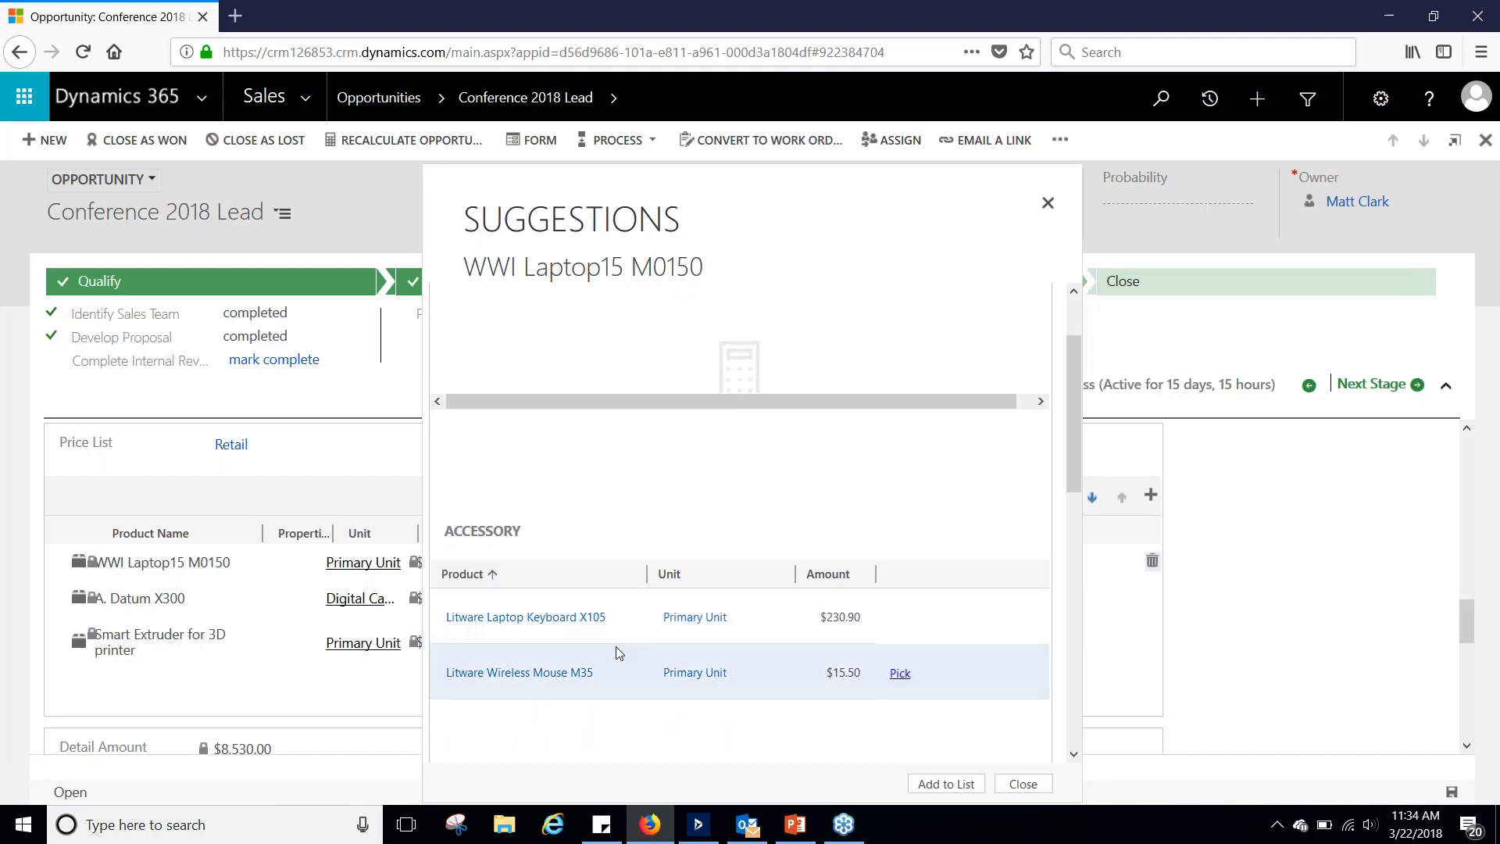
{"action": "scroll", "coordinate": [655, 633], "scroll_direction": "down", "scroll_amount": 1}
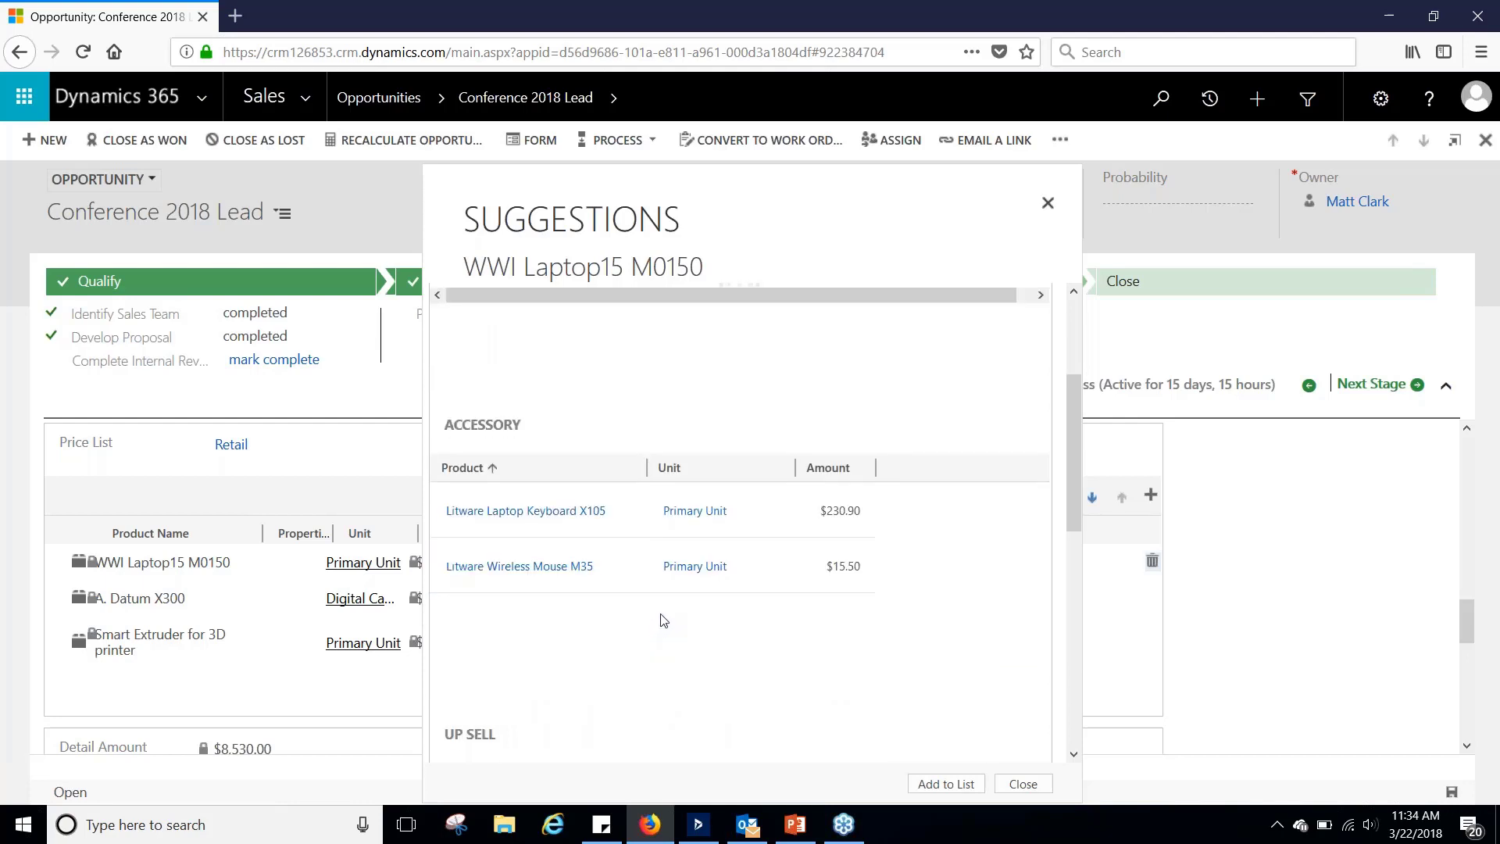
{"action": "scroll", "coordinate": [606, 563], "scroll_direction": "down", "scroll_amount": 2}
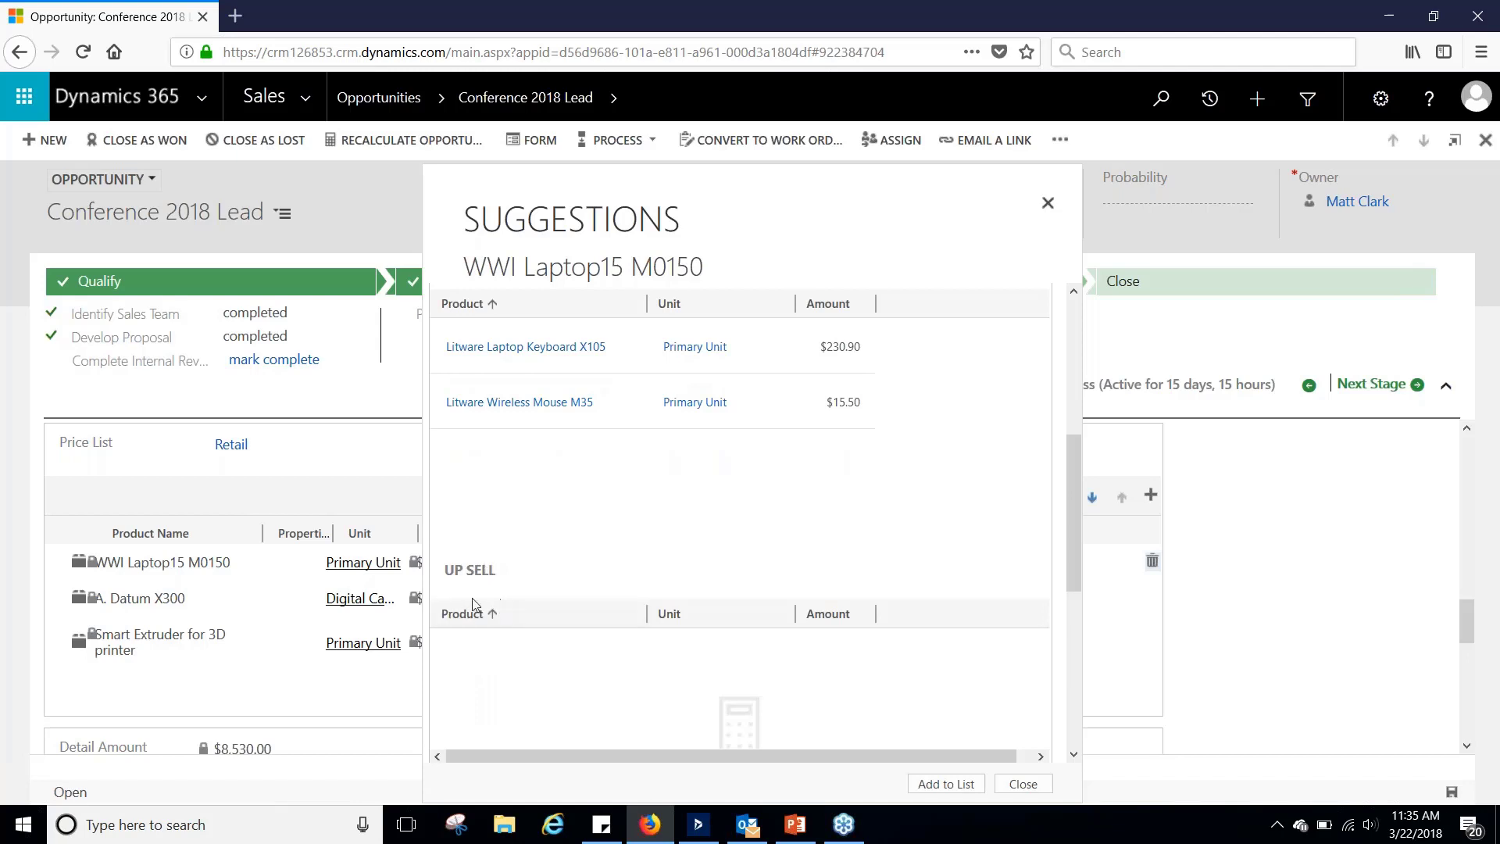
{"action": "scroll", "coordinate": [480, 574], "scroll_direction": "down", "scroll_amount": 3}
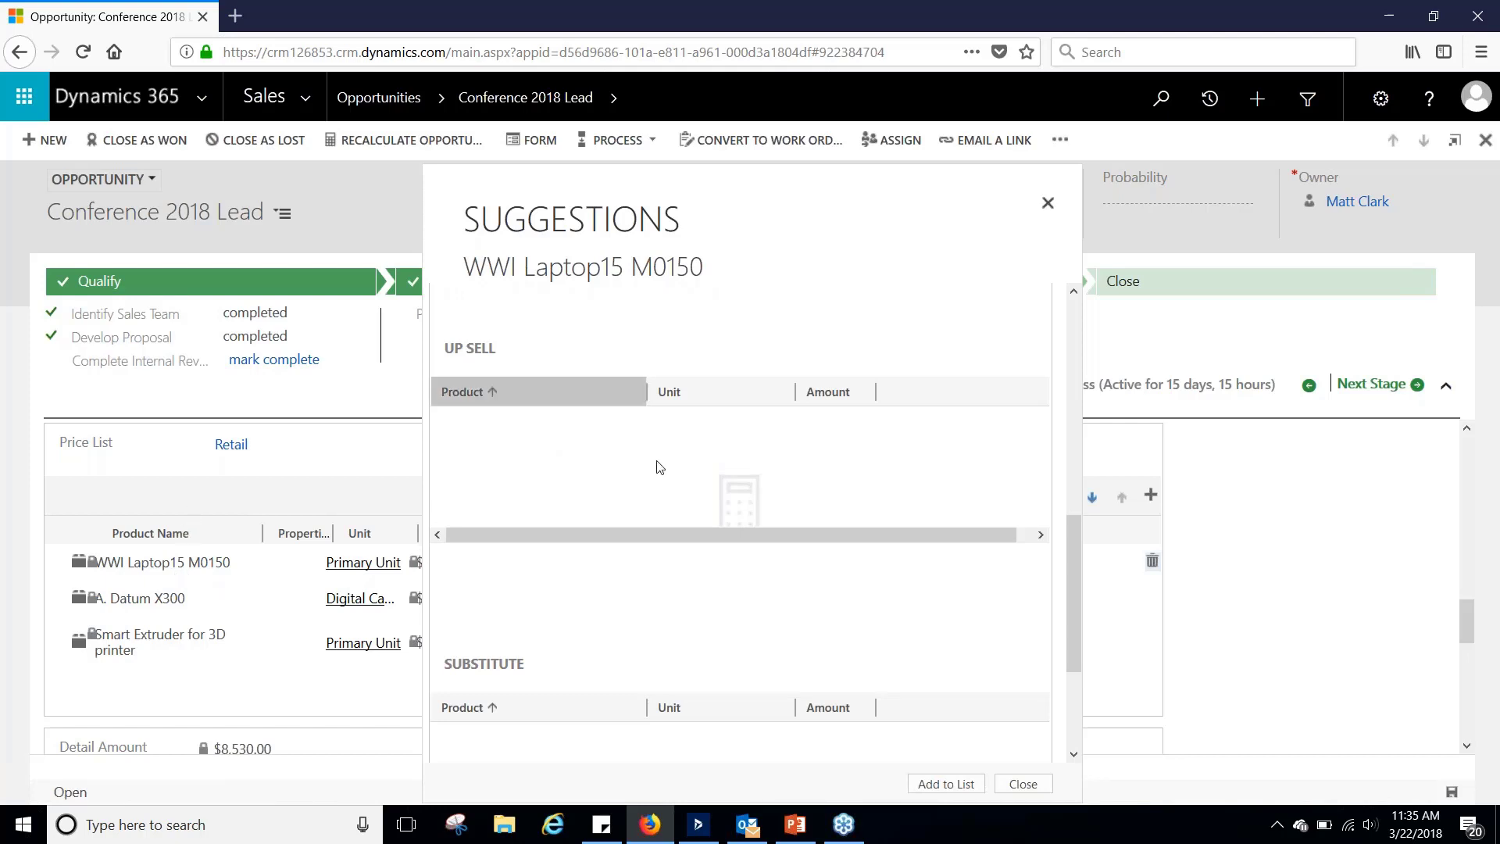
{"action": "scroll", "coordinate": [740, 580], "scroll_direction": "down", "scroll_amount": 3}
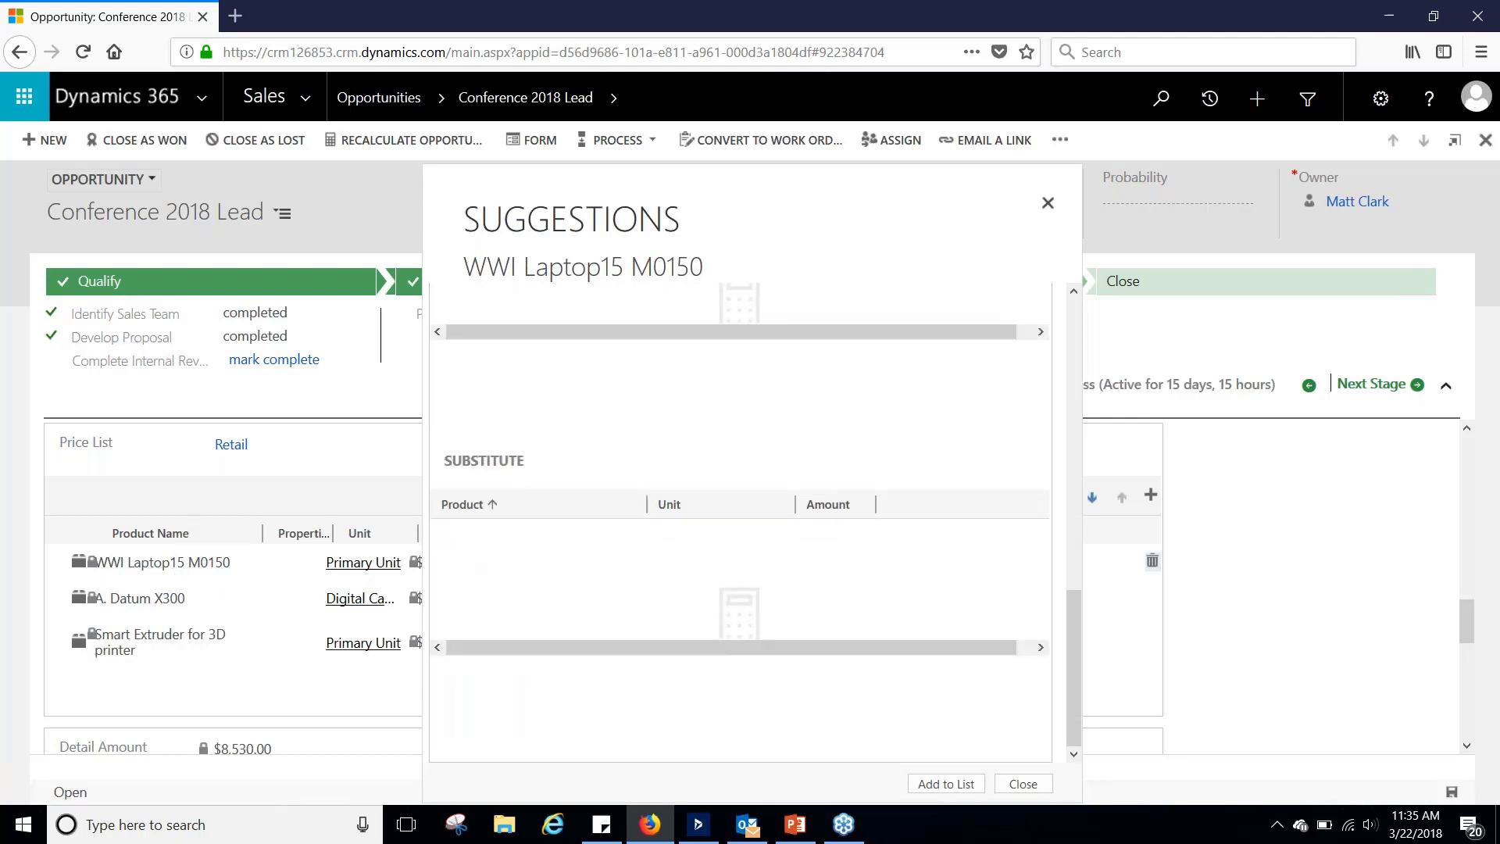
{"action": "left_click_drag", "start_coordinate": [525, 463], "coordinate": [445, 467]}
{"action": "left_click", "coordinate": [452, 452]}
{"action": "double_click", "coordinate": [538, 467]}
{"action": "left_click", "coordinate": [588, 472]}
{"action": "left_click_drag", "start_coordinate": [534, 464], "coordinate": [452, 466]}
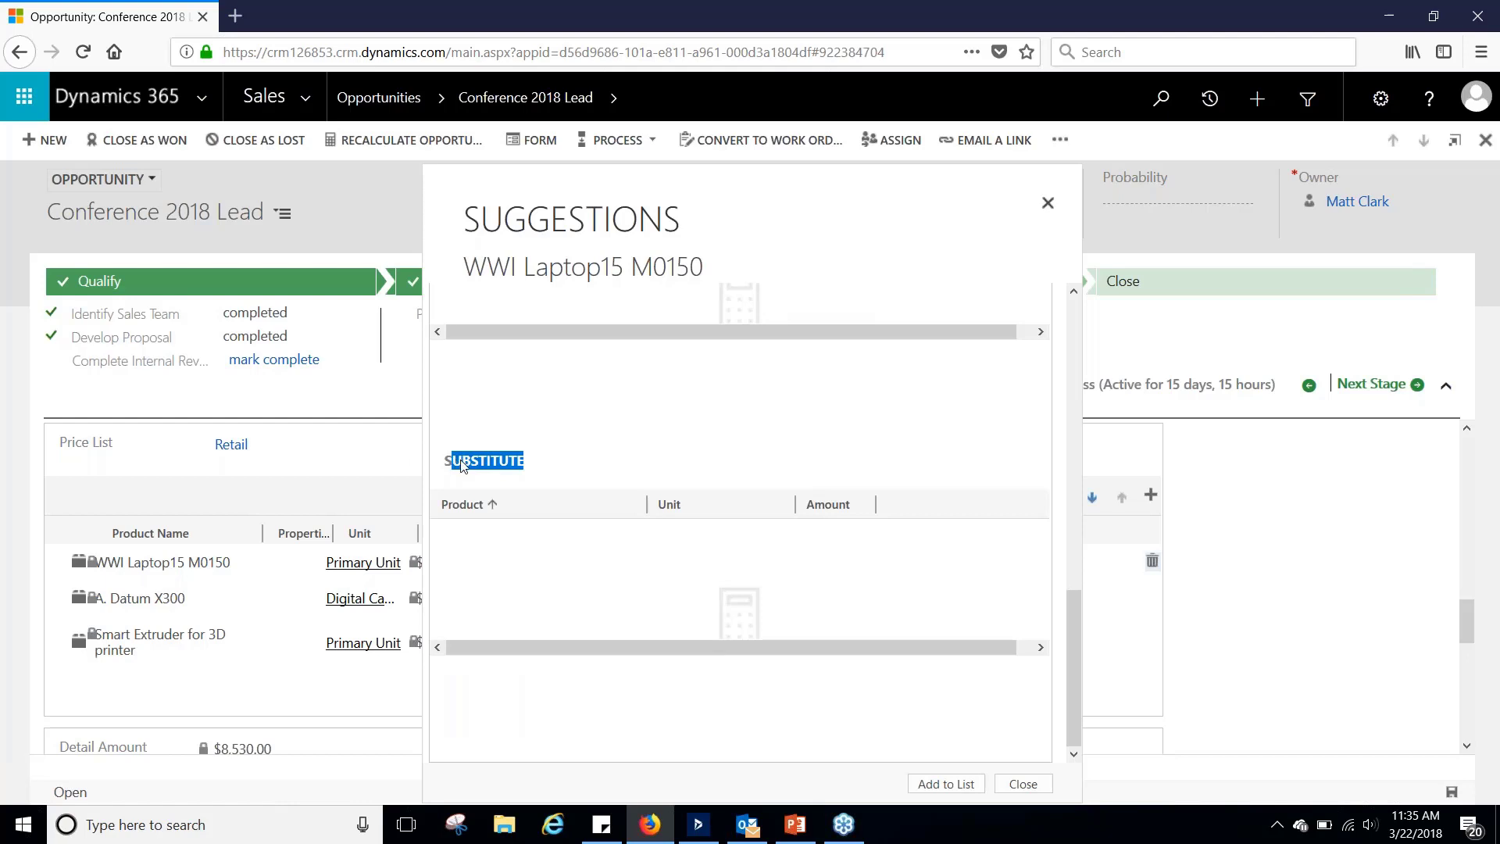
{"action": "left_click", "coordinate": [534, 472]}
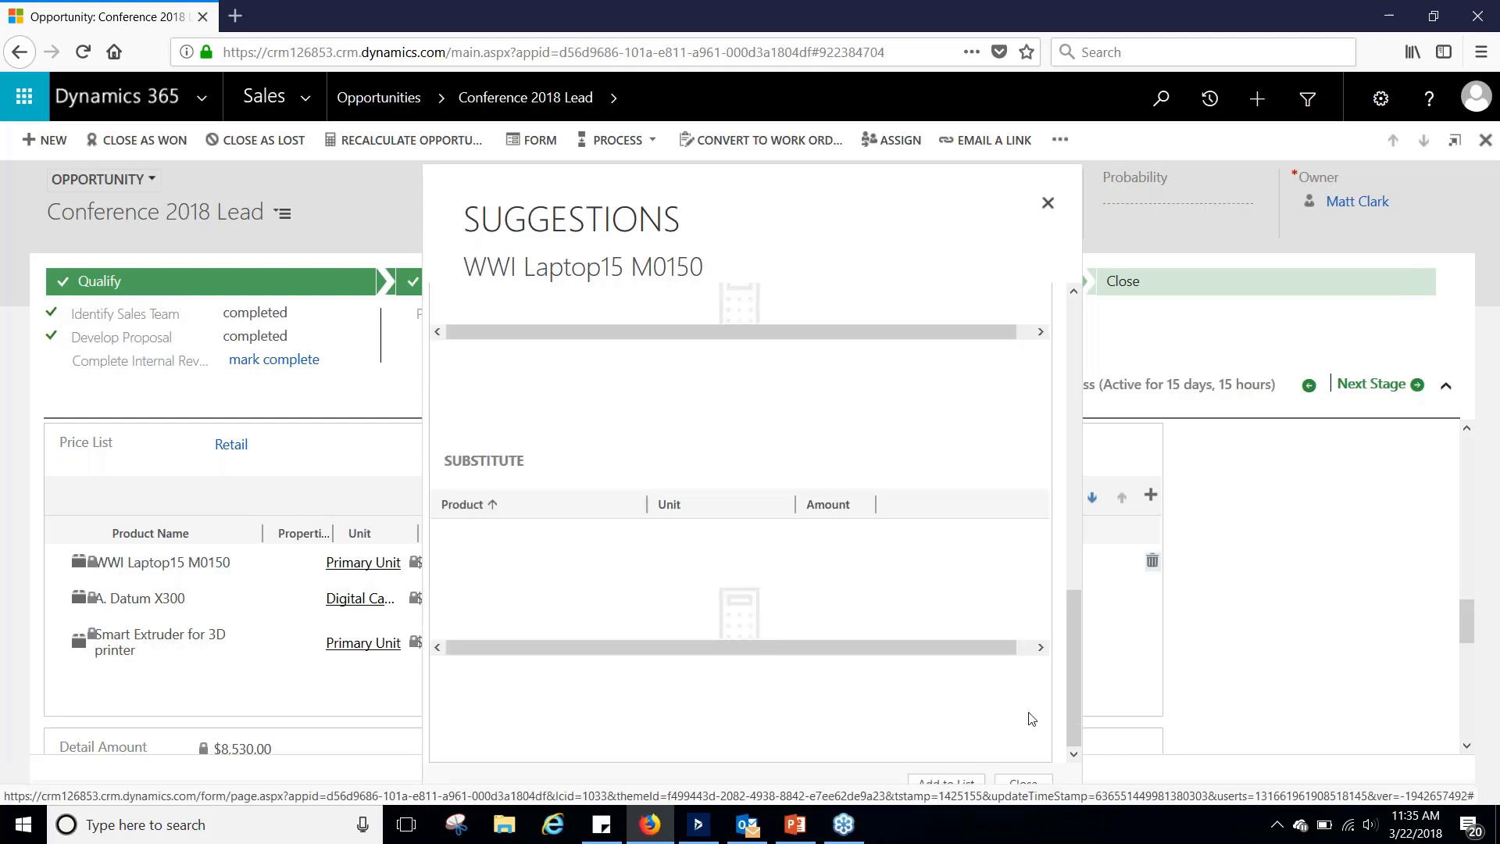
{"action": "left_click", "coordinate": [1023, 783]}
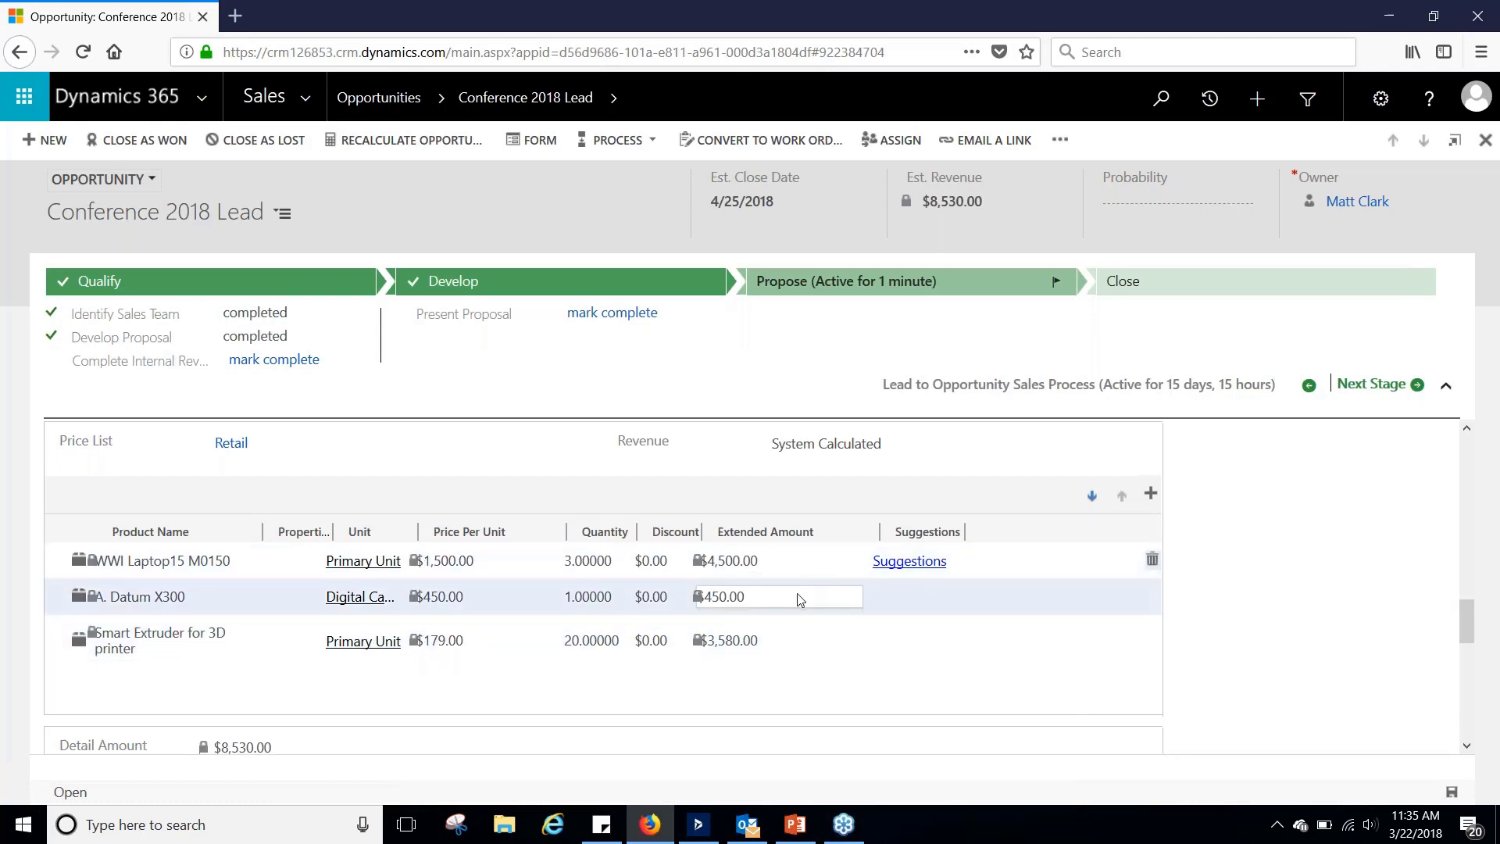
Create a quote for the Conference 2018 Lead opportunity from its Quotes section and maximize the quote's window.
{"action": "scroll", "coordinate": [801, 597], "scroll_direction": "down", "scroll_amount": 2}
{"action": "scroll", "coordinate": [807, 597], "scroll_direction": "up", "scroll_amount": 5}
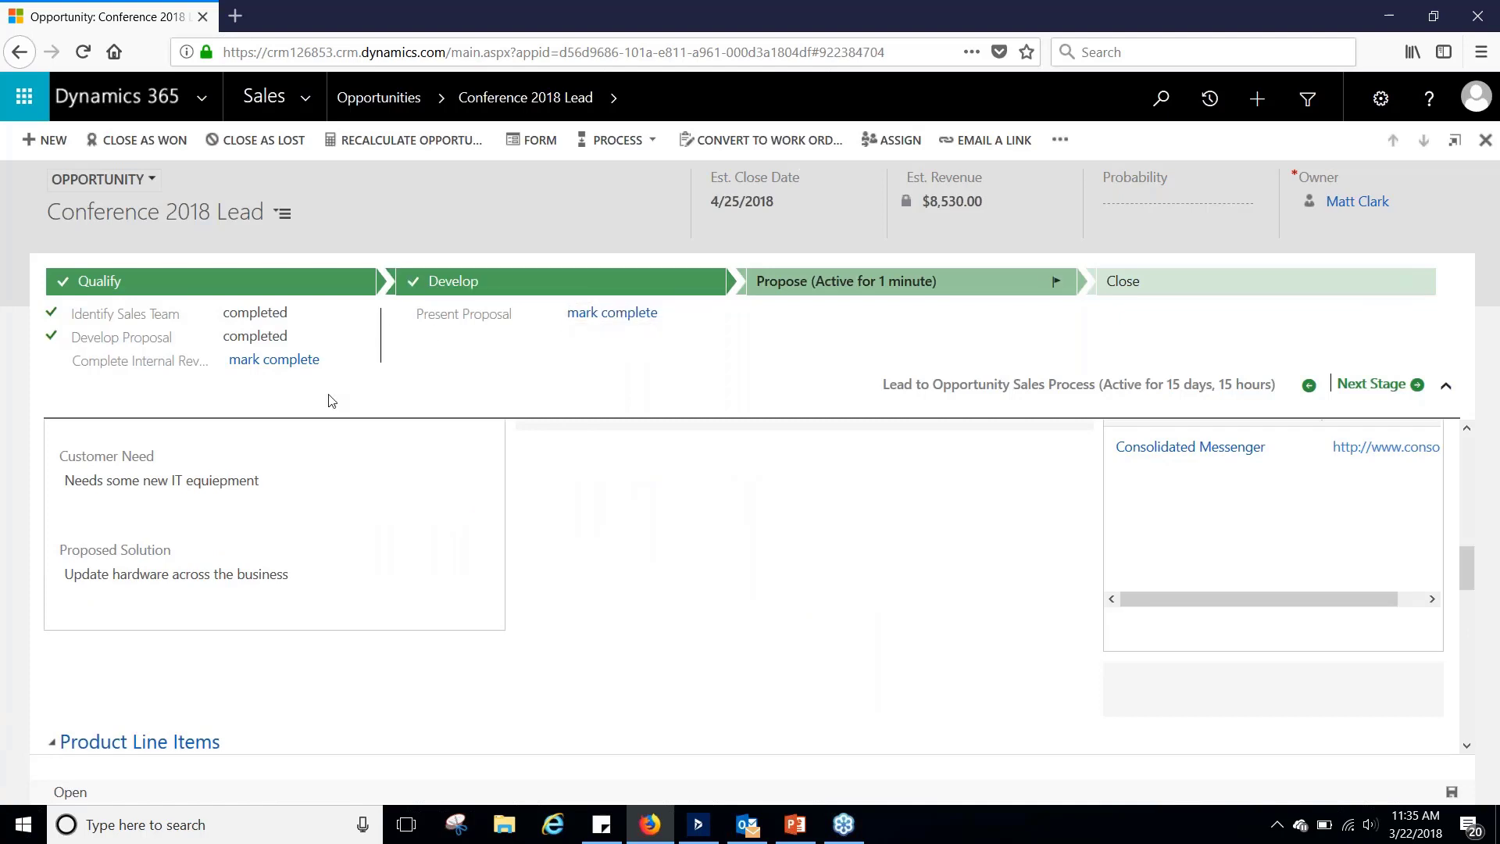
{"action": "scroll", "coordinate": [523, 547], "scroll_direction": "down", "scroll_amount": 8}
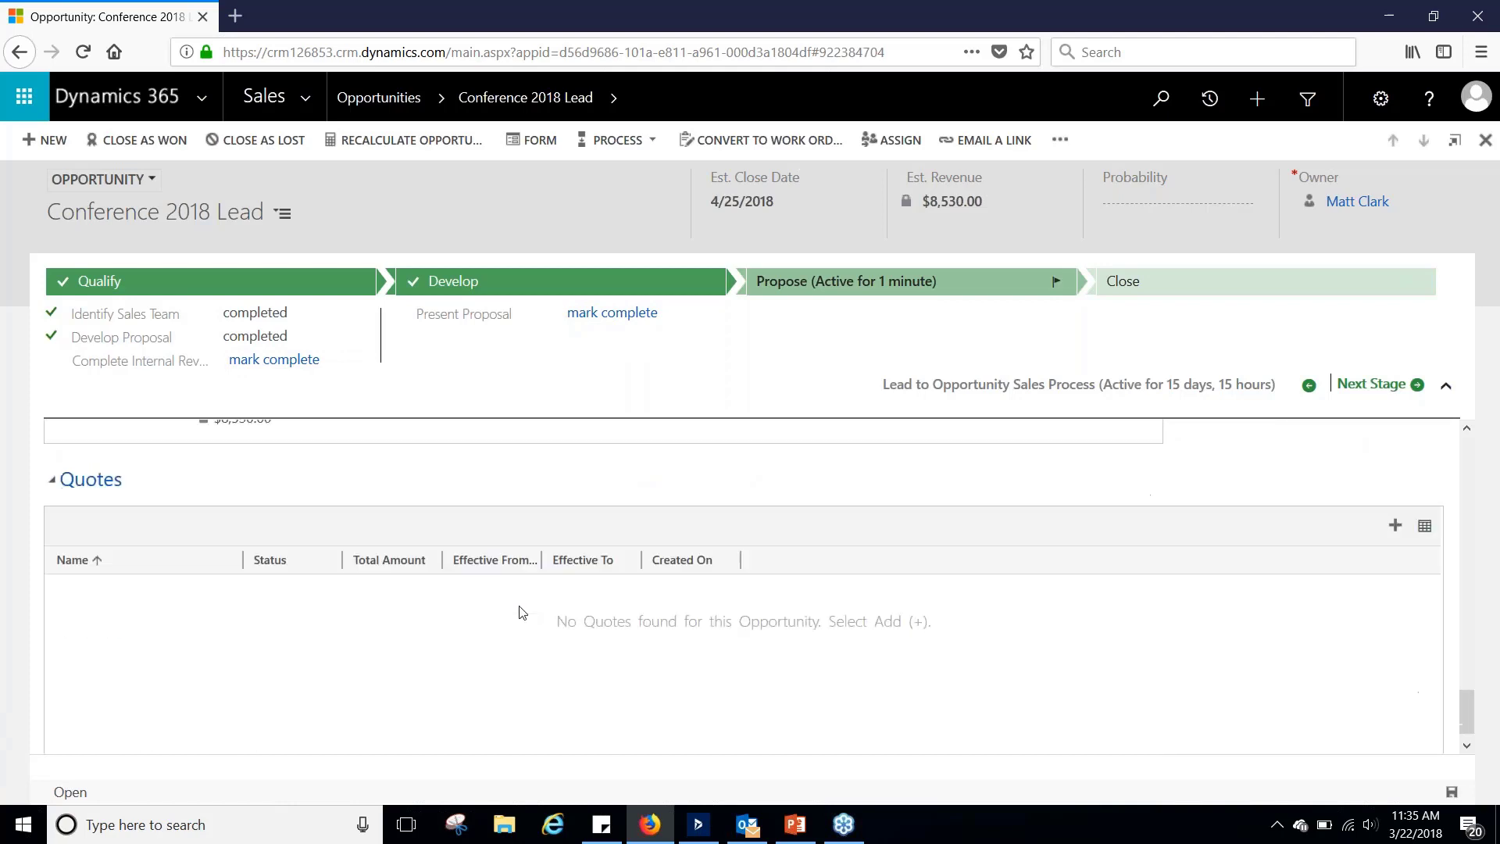
{"action": "scroll", "coordinate": [182, 459], "scroll_direction": "down", "scroll_amount": 1}
{"action": "scroll", "coordinate": [1216, 559], "scroll_direction": "up", "scroll_amount": 4}
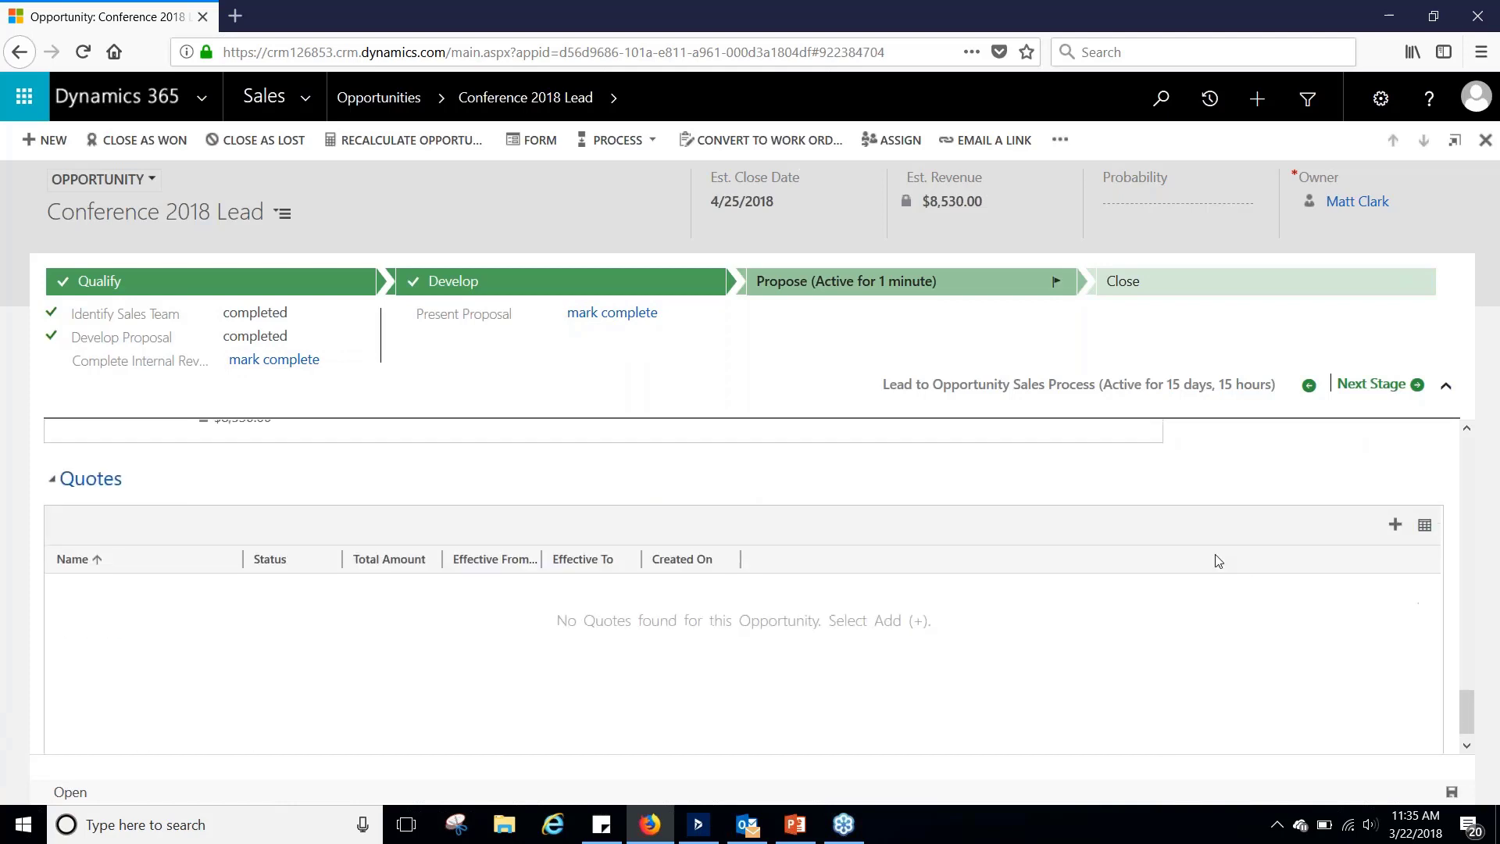
{"action": "scroll", "coordinate": [619, 529], "scroll_direction": "up", "scroll_amount": 2}
{"action": "scroll", "coordinate": [224, 663], "scroll_direction": "down", "scroll_amount": 5}
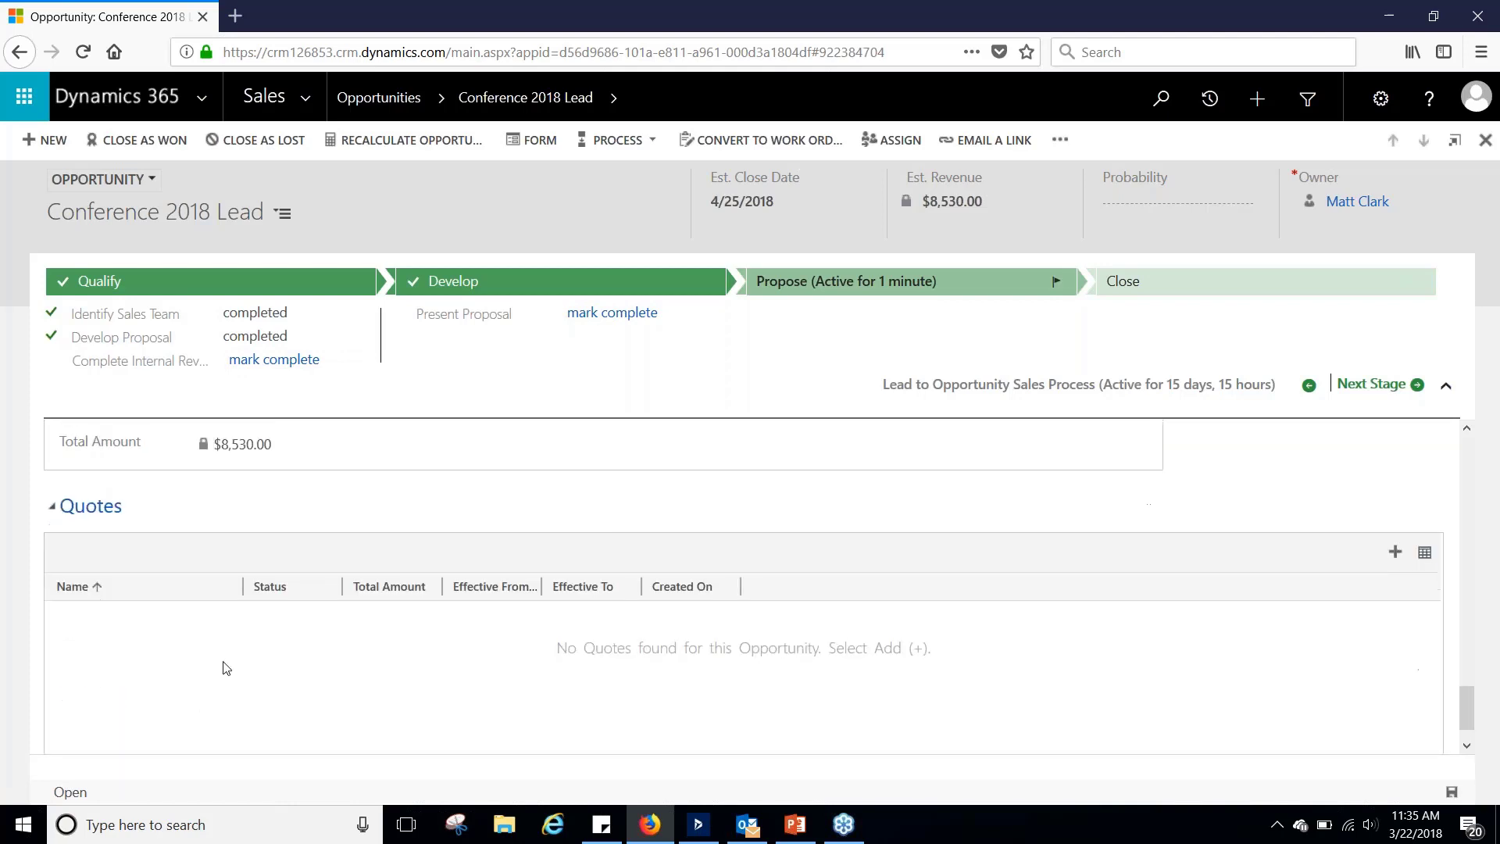
{"action": "scroll", "coordinate": [150, 522], "scroll_direction": "down", "scroll_amount": 1}
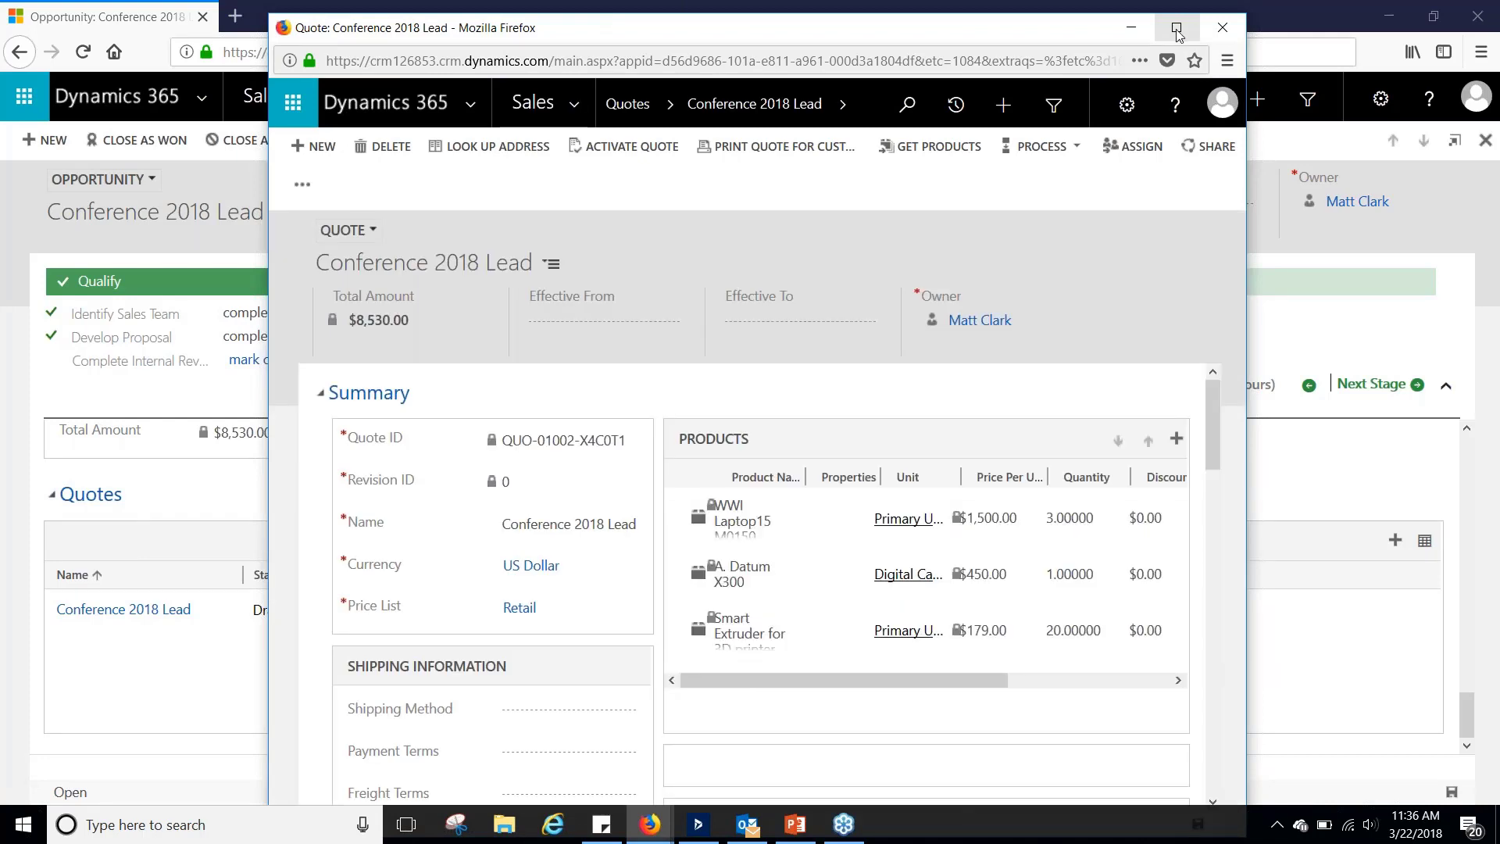
{"action": "left_click", "coordinate": [1177, 29]}
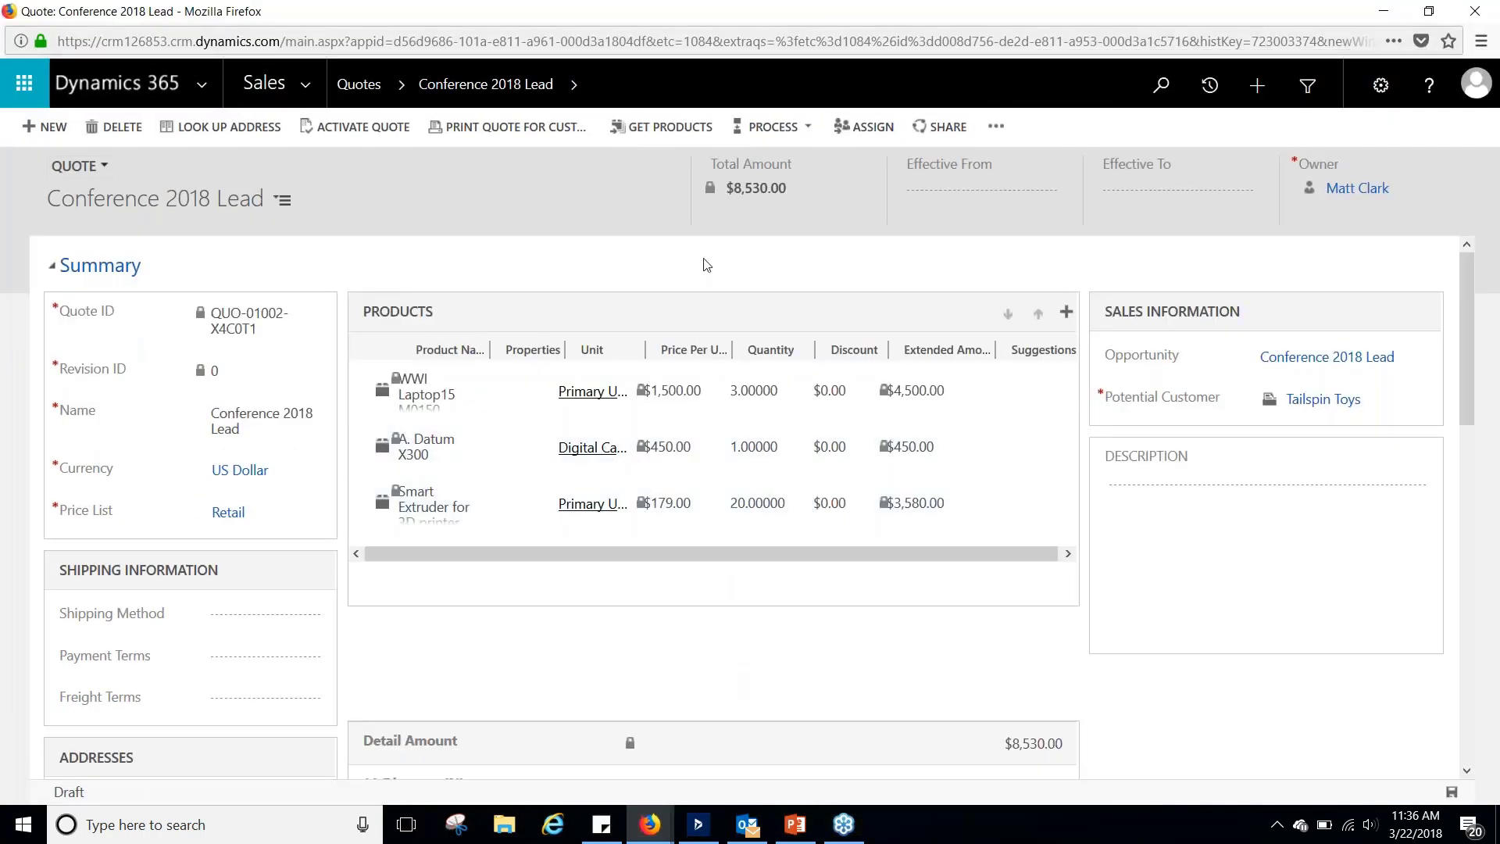
Look over the quote's summary and set its Smart Extruder for 3D printer quantity to 25.
{"action": "scroll", "coordinate": [566, 469], "scroll_direction": "down", "scroll_amount": 1}
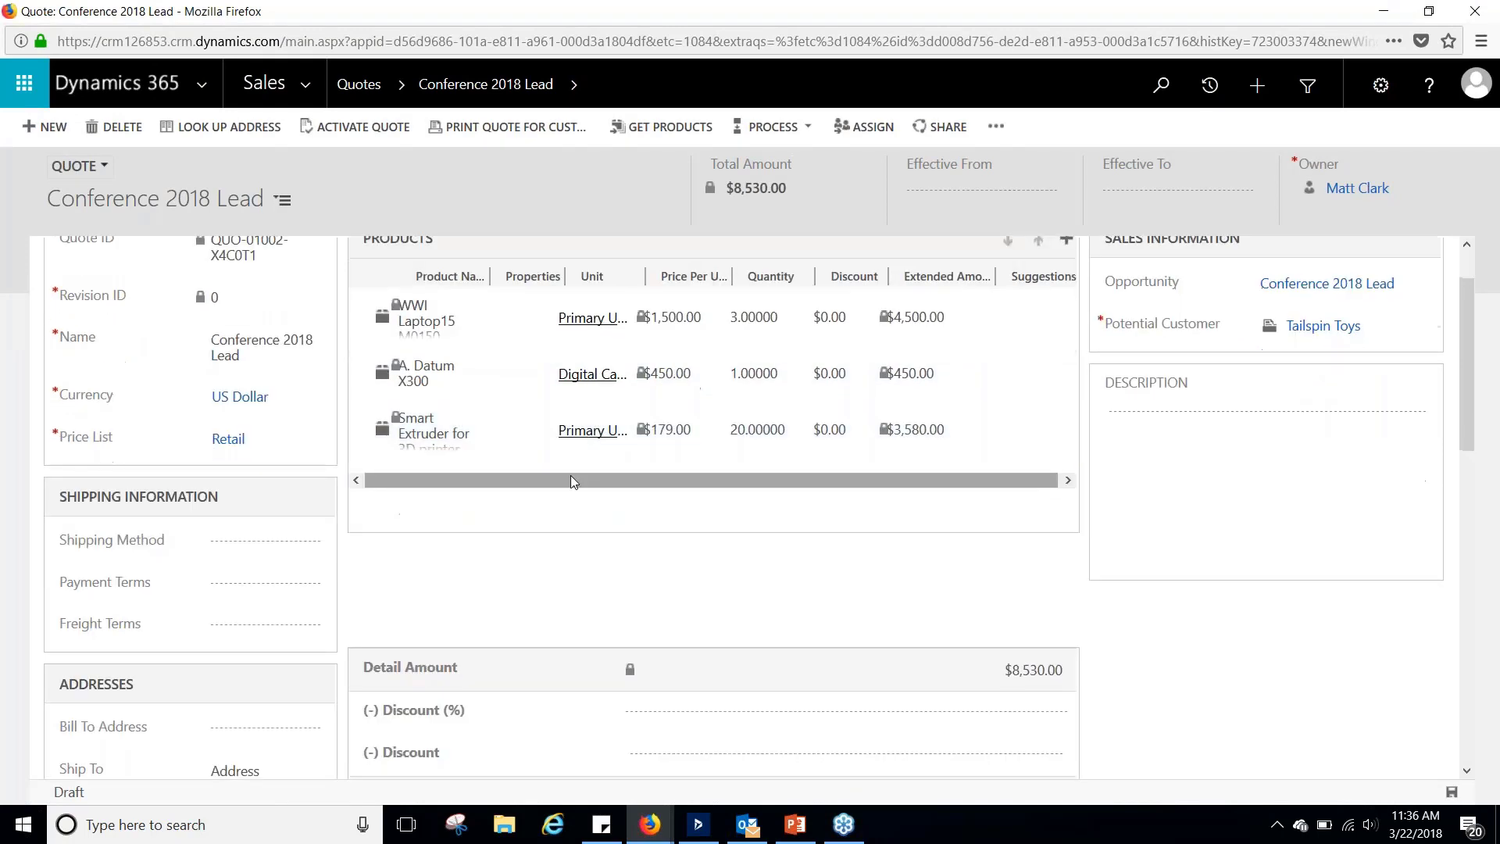
{"action": "scroll", "coordinate": [571, 475], "scroll_direction": "up", "scroll_amount": 1}
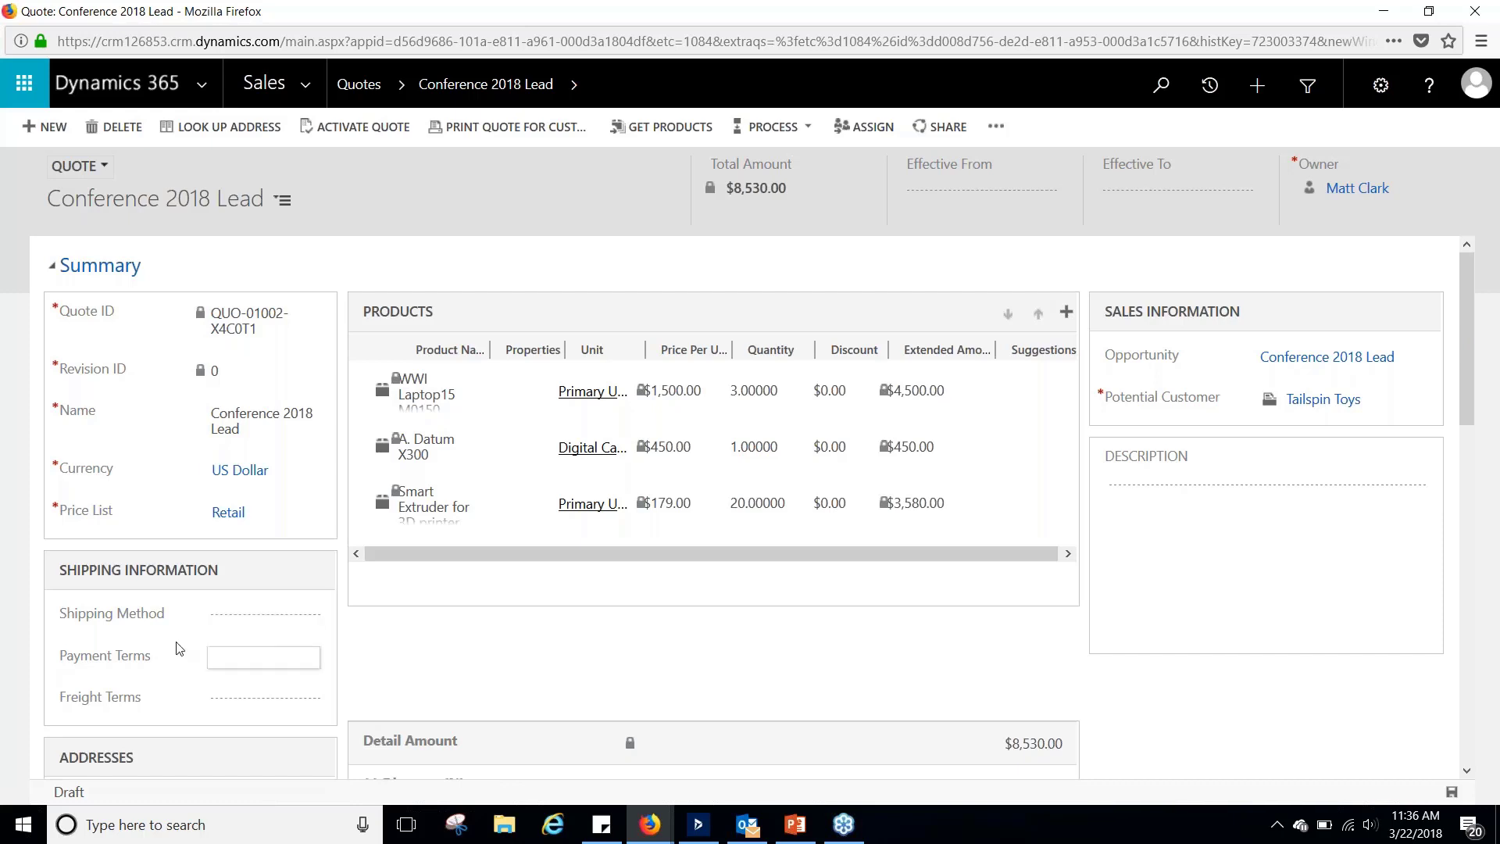
{"action": "scroll", "coordinate": [182, 659], "scroll_direction": "down", "scroll_amount": 3}
{"action": "scroll", "coordinate": [188, 660], "scroll_direction": "up", "scroll_amount": 3}
{"action": "left_click", "coordinate": [761, 505]}
{"action": "type", "text": "2"}
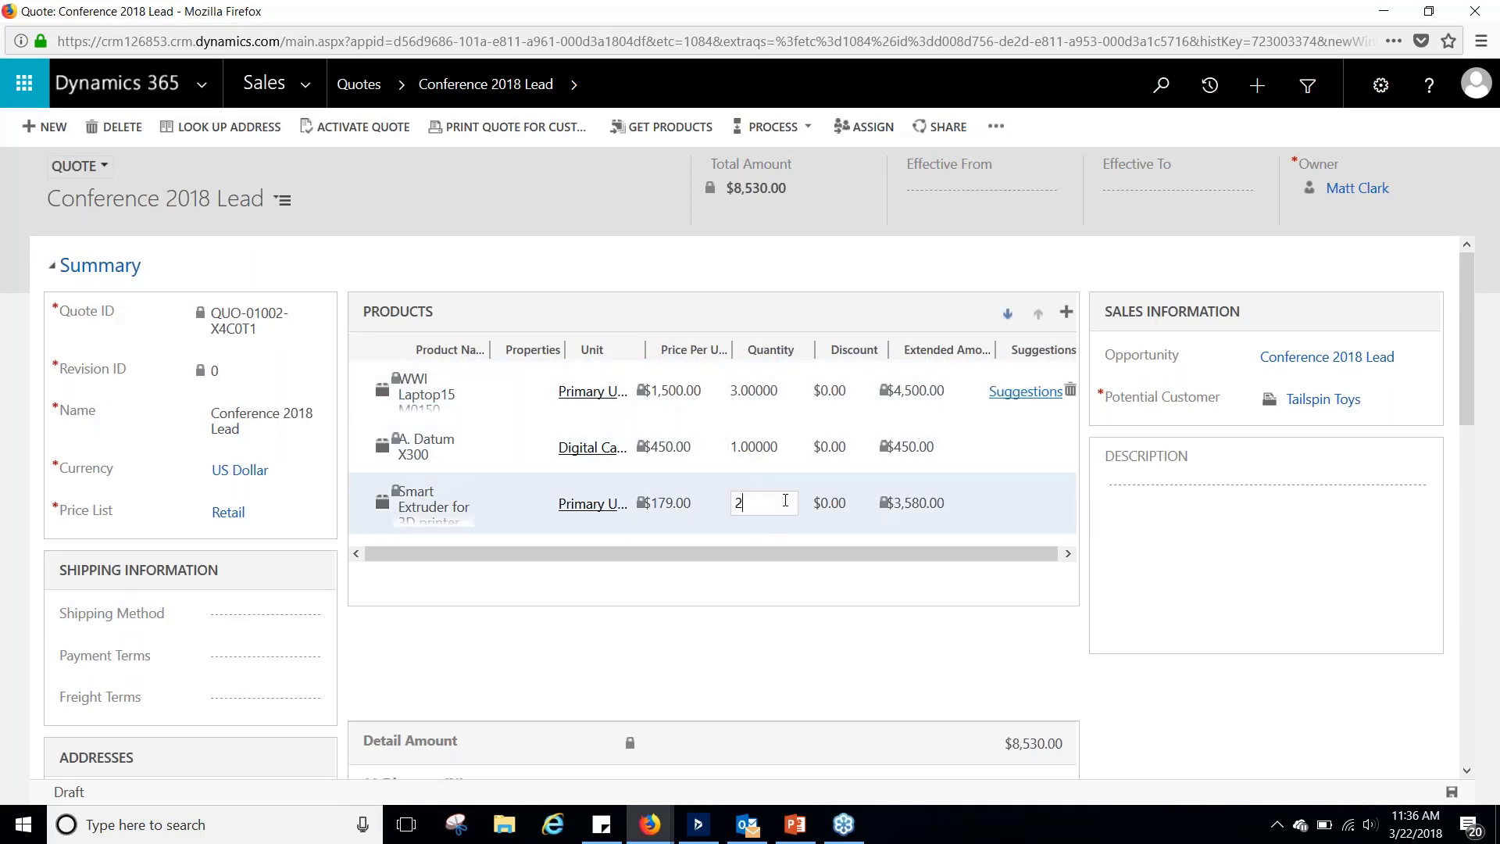
{"action": "type", "text": "5"}
{"action": "left_click", "coordinate": [782, 607]}
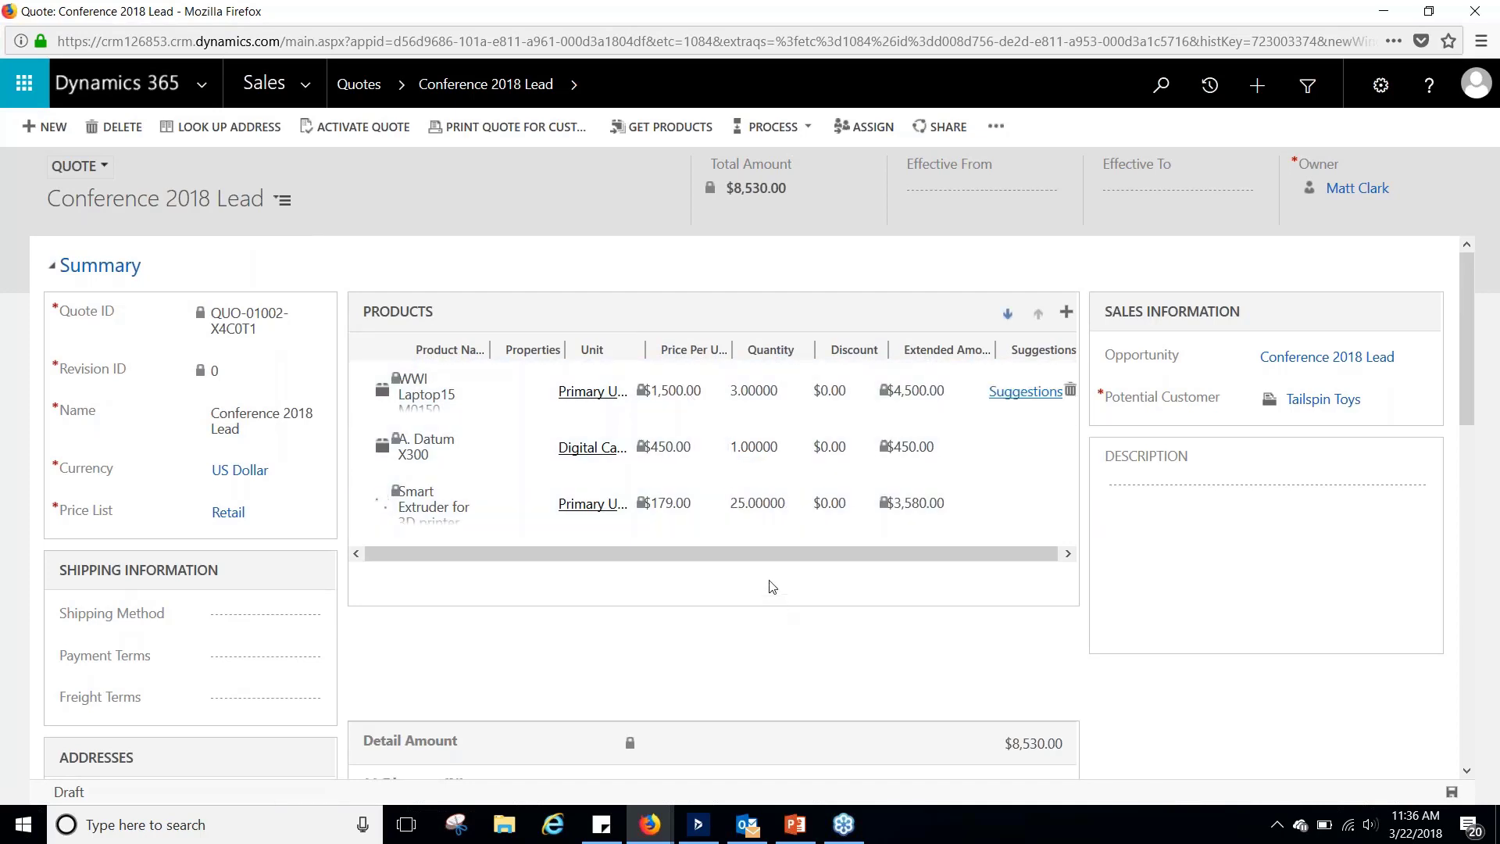
Set the quote's WWI Laptop15 M0150 quantity to 1 and activate the quote.
{"action": "left_click", "coordinate": [754, 391]}
{"action": "type", "text": "1"}
{"action": "left_click", "coordinate": [781, 622]}
{"action": "scroll", "coordinate": [1125, 564], "scroll_direction": "down", "scroll_amount": 3}
{"action": "scroll", "coordinate": [1136, 584], "scroll_direction": "up", "scroll_amount": 3}
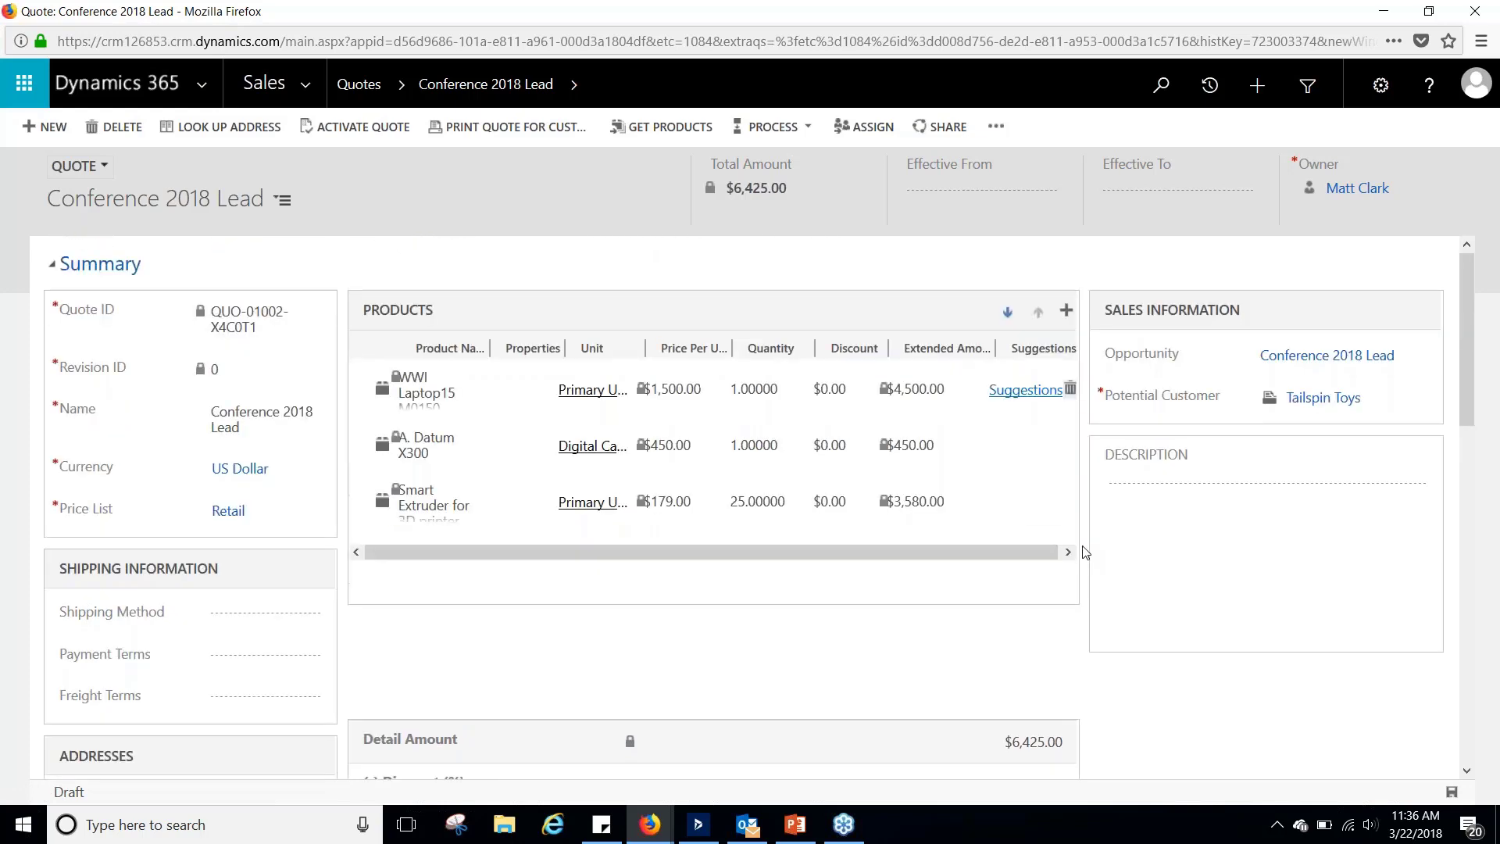
{"action": "left_click", "coordinate": [380, 129]}
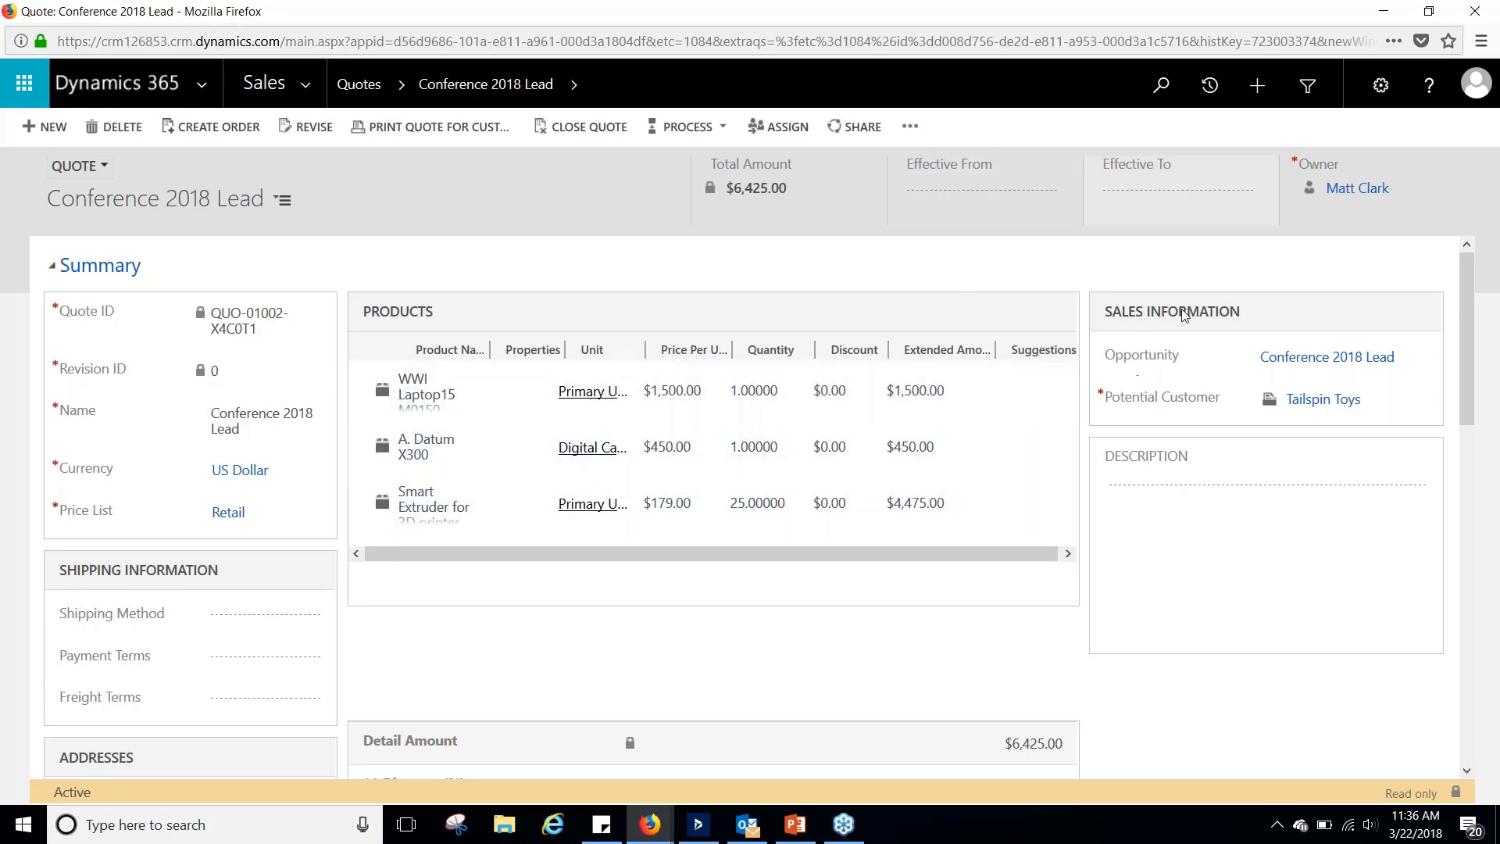
Return to the opportunity, save it with Present Proposal marked complete, and advance its sales process to the Close stage.
{"action": "left_click", "coordinate": [1380, 18]}
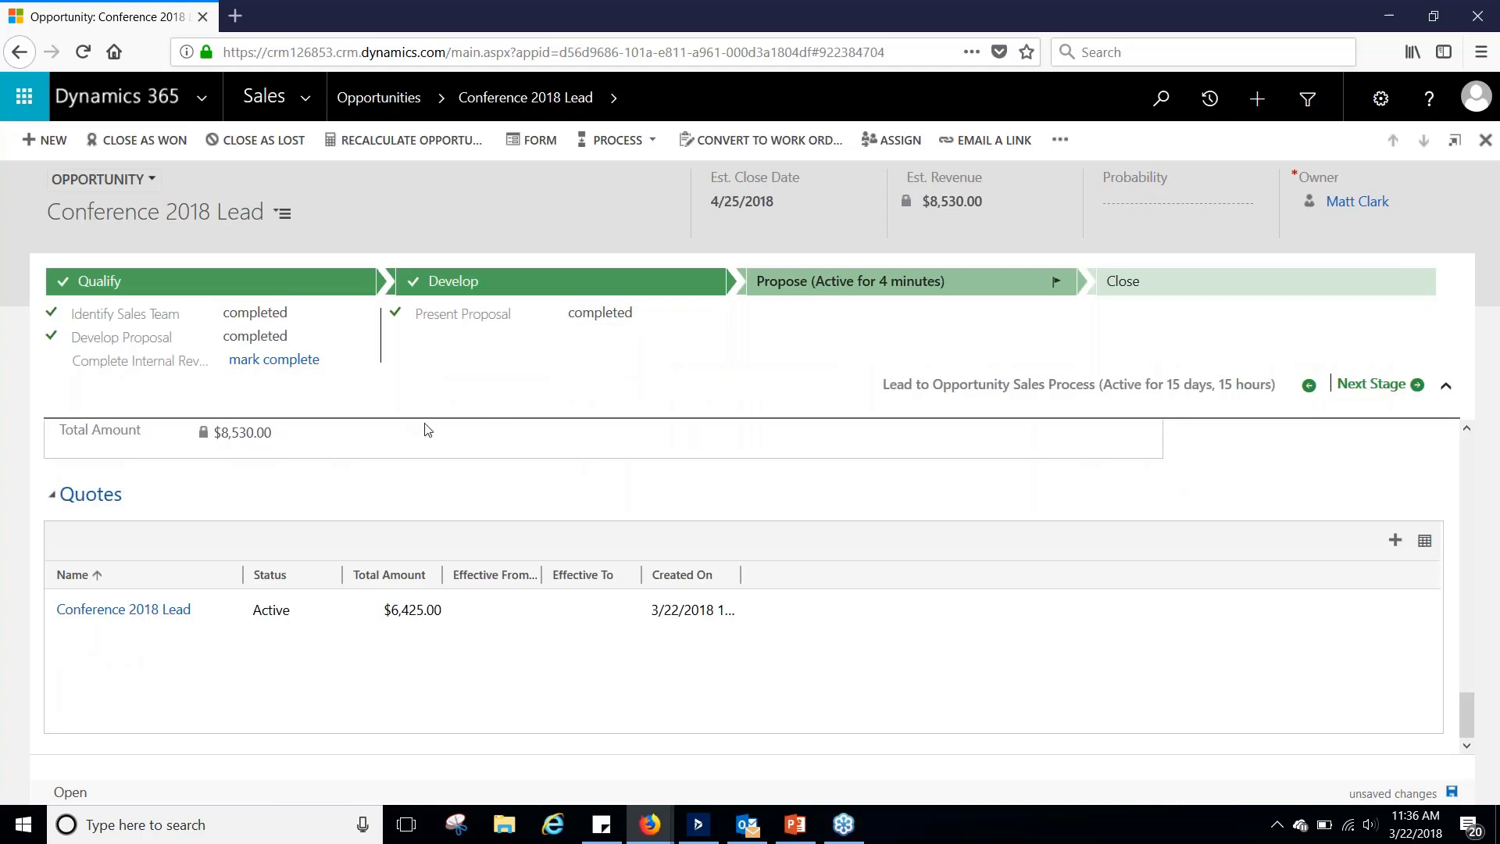
{"action": "left_click", "coordinate": [1453, 793]}
{"action": "left_click", "coordinate": [1386, 391]}
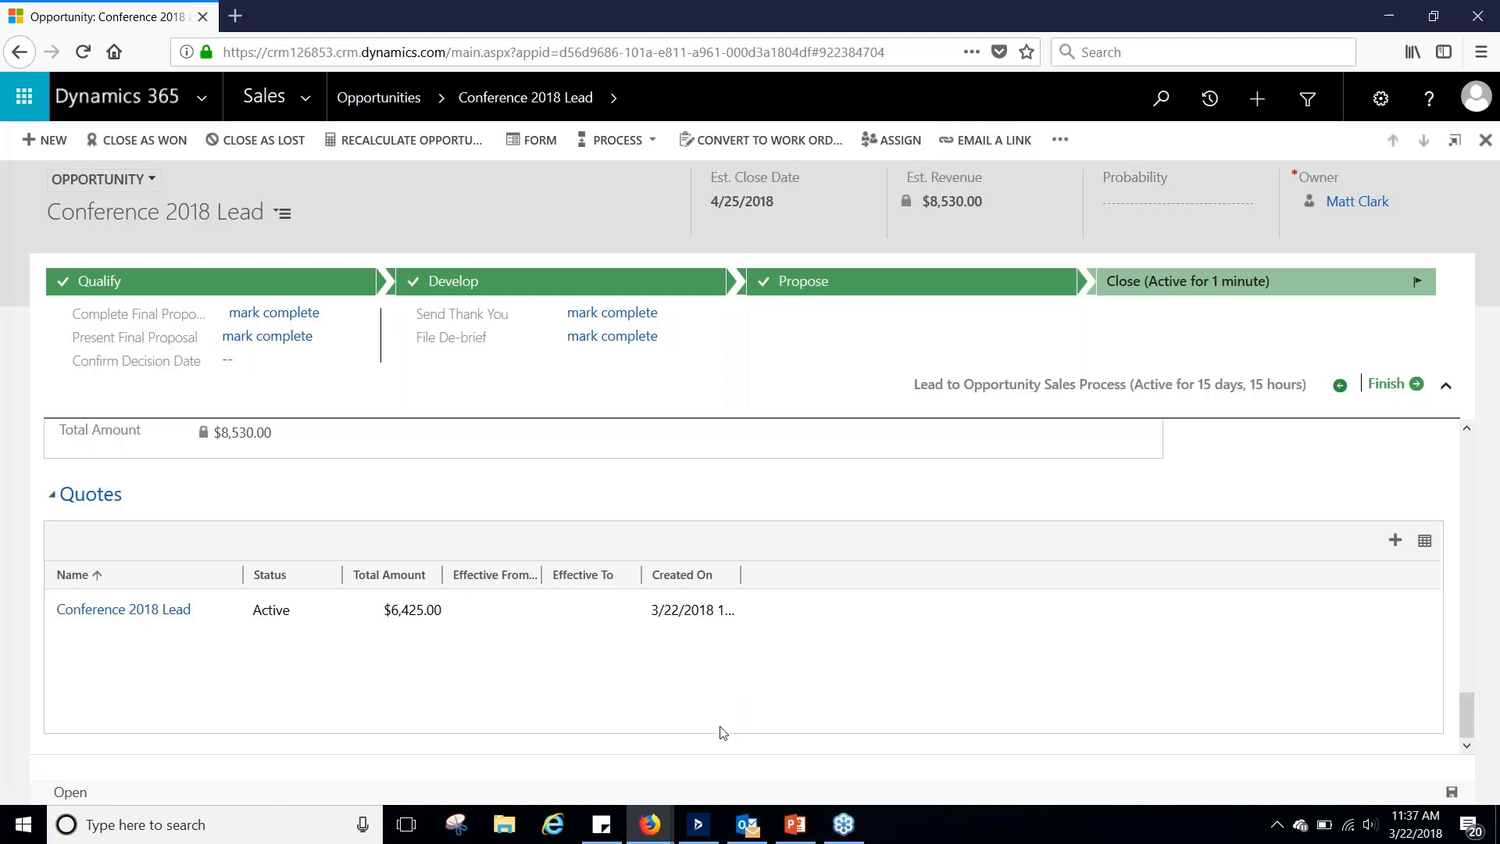
{"action": "scroll", "coordinate": [722, 732], "scroll_direction": "up", "scroll_amount": 8}
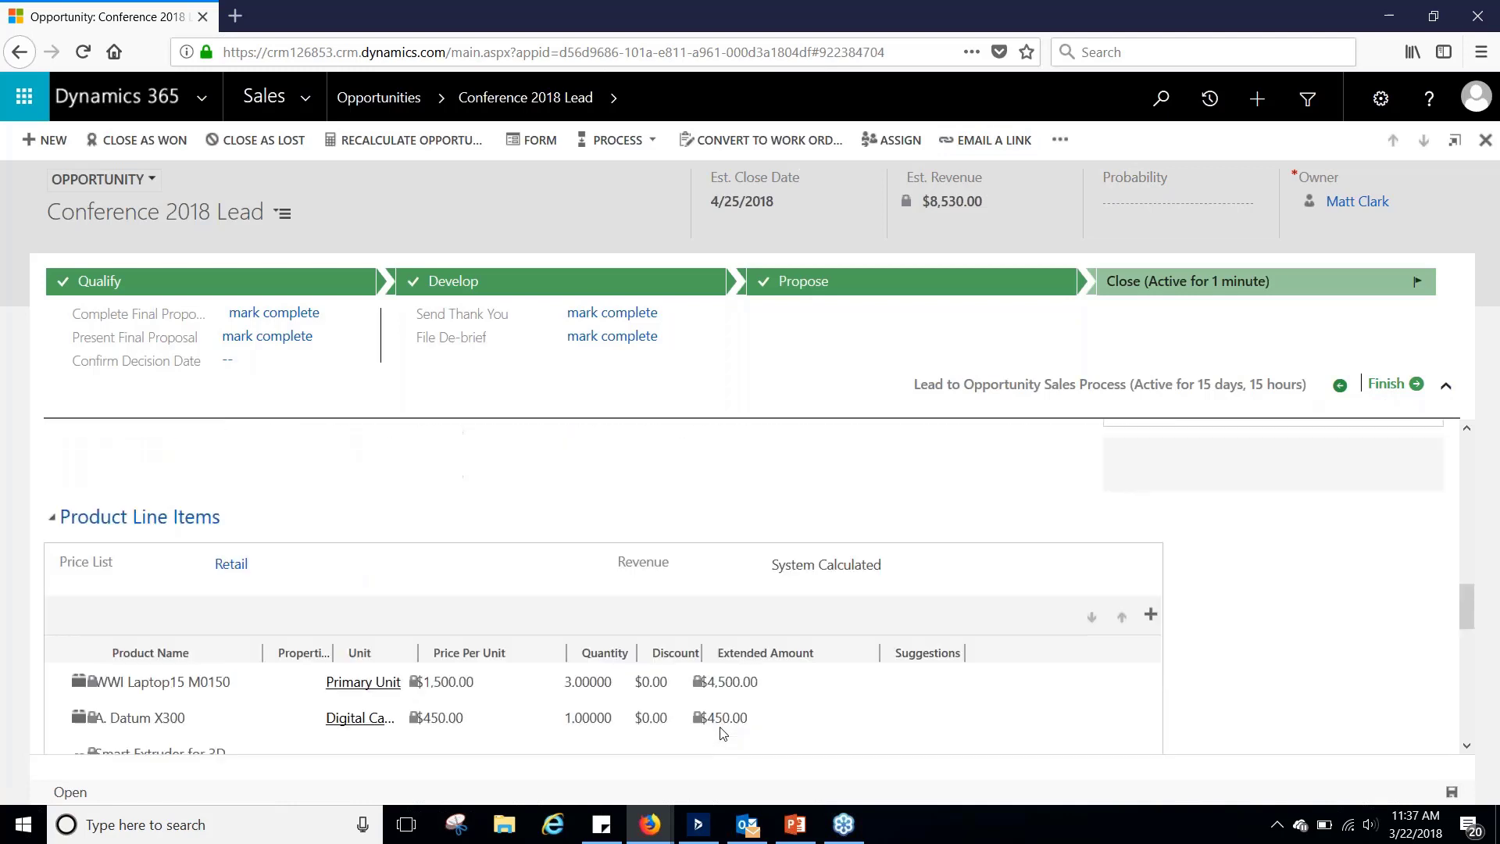
{"action": "scroll", "coordinate": [718, 703], "scroll_direction": "up", "scroll_amount": 10}
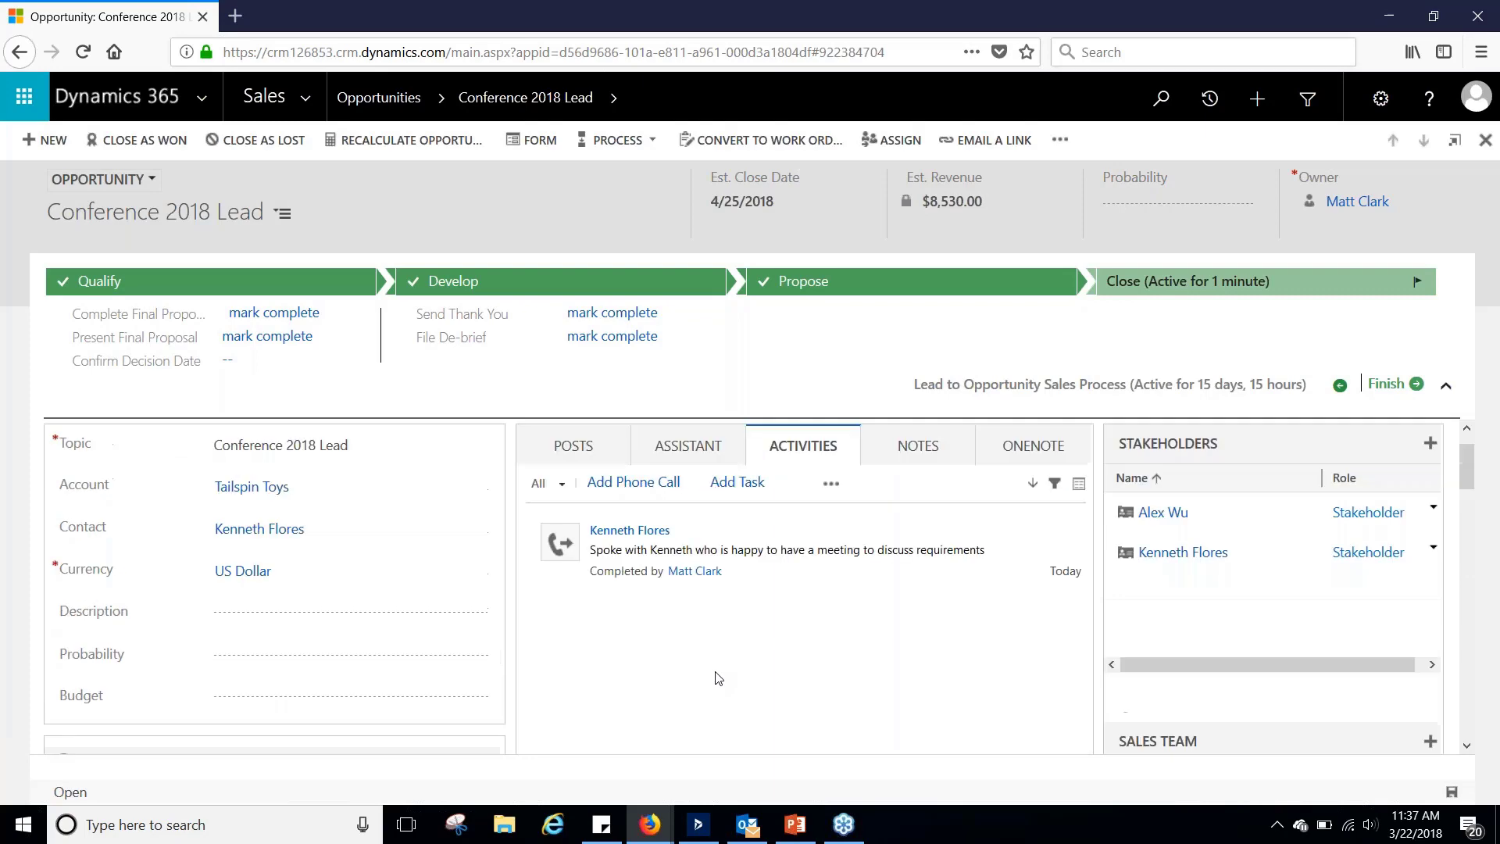
Switch to Outlook, select the Follow up email in the inbox and show the Dynamics 365 add-in for it.
{"action": "left_click", "coordinate": [750, 826]}
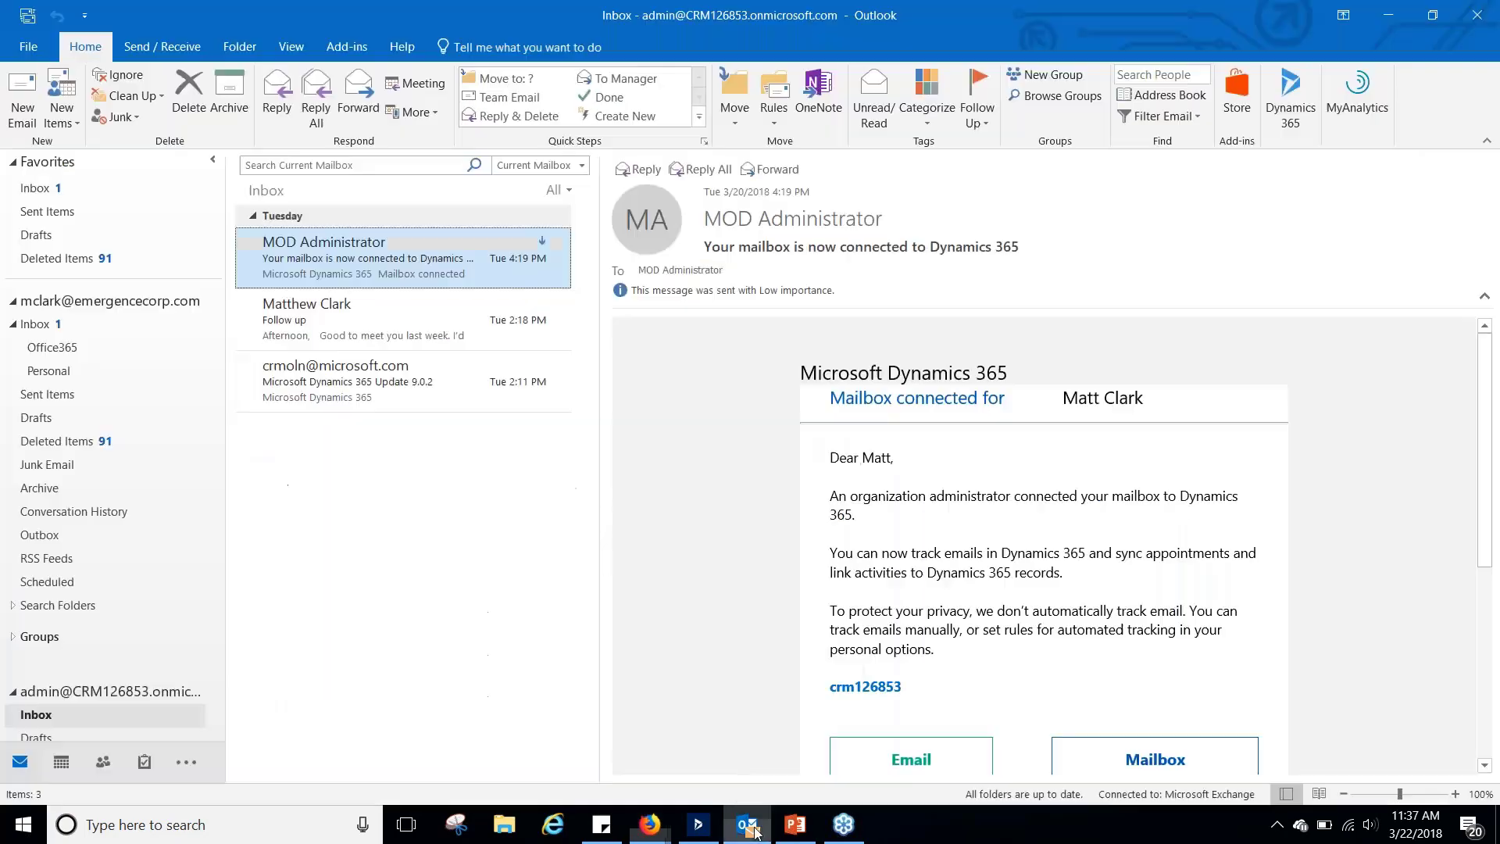
{"action": "left_click", "coordinate": [325, 331]}
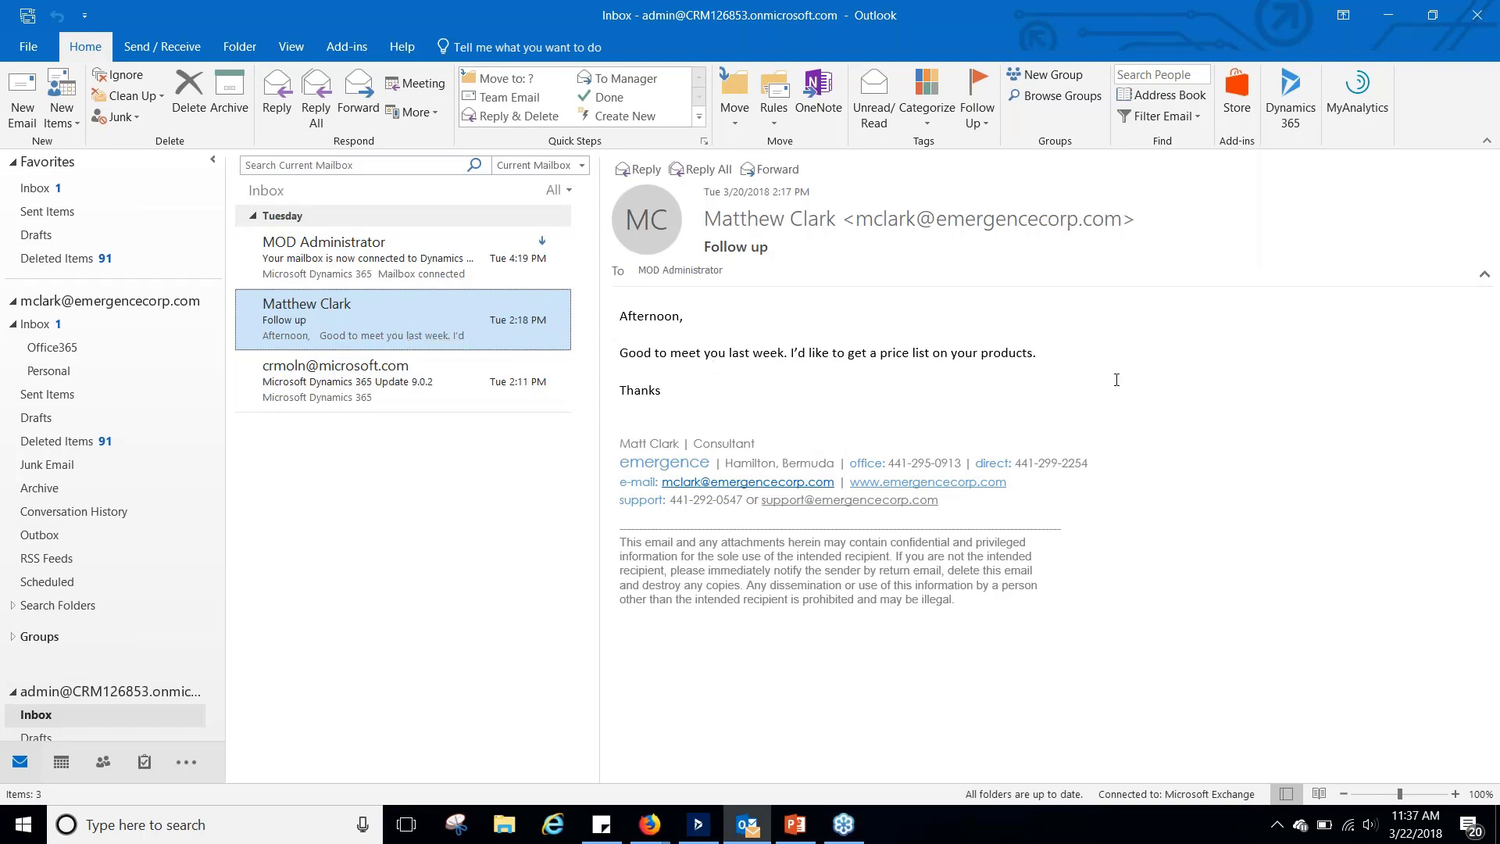
{"action": "left_click", "coordinate": [1291, 122]}
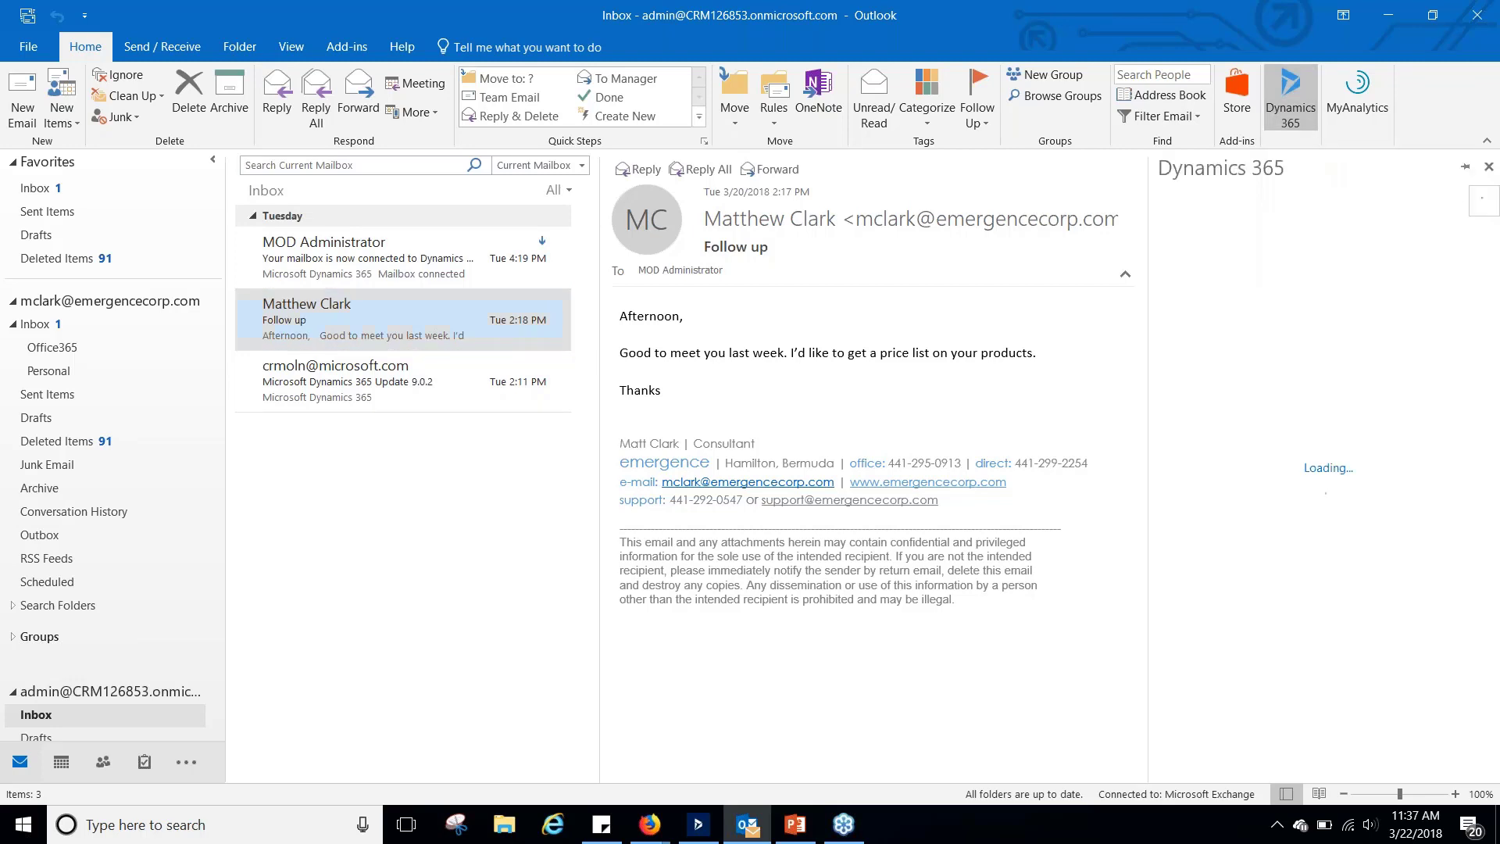
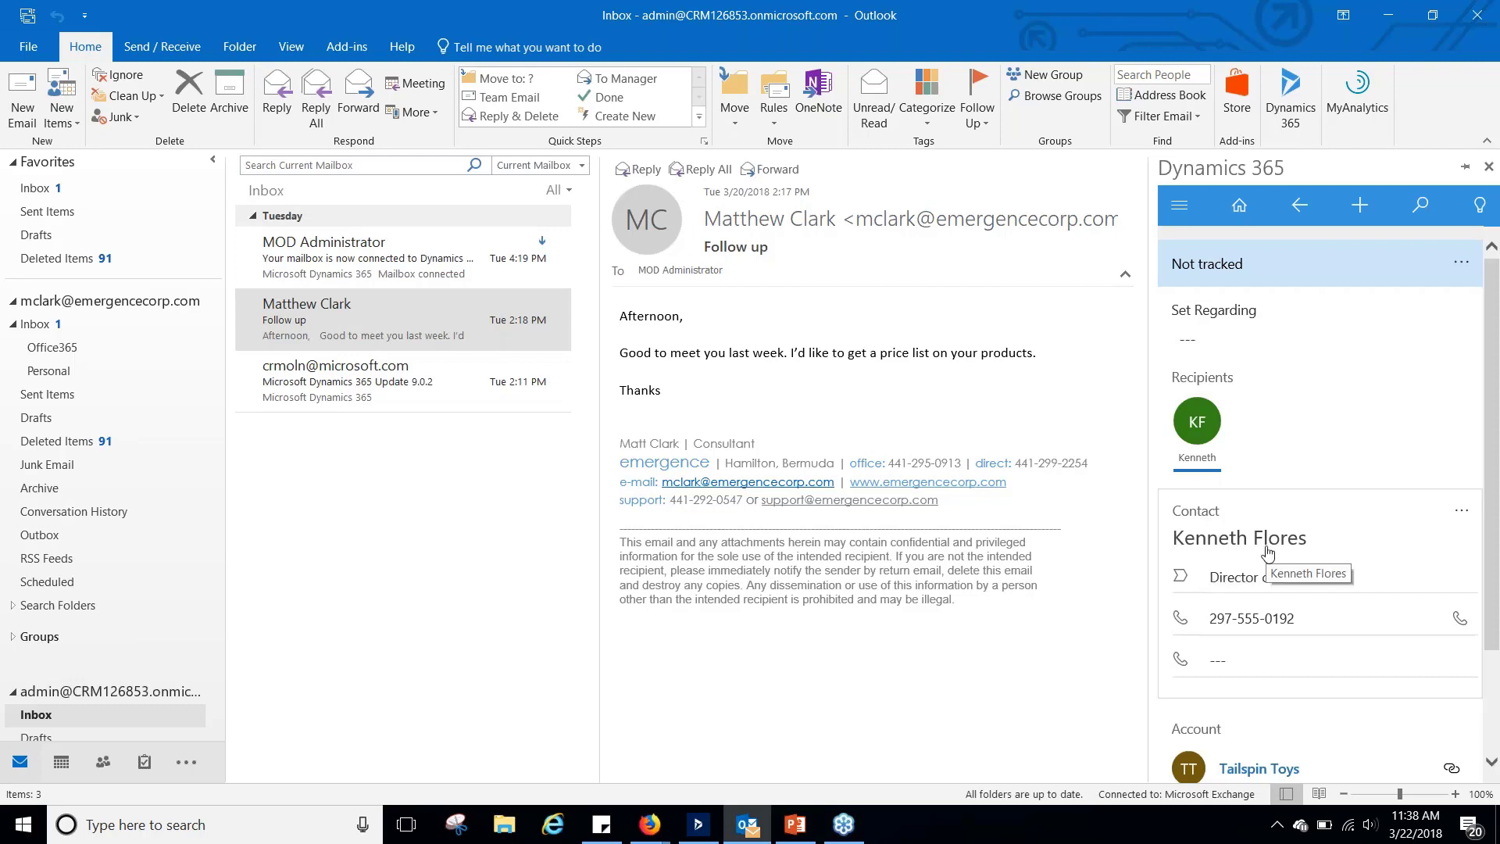
Examine the contact, account and recent opportunities that Dynamics 365 associates with the Follow up email.
{"action": "scroll", "coordinate": [1267, 552], "scroll_direction": "down", "scroll_amount": 1}
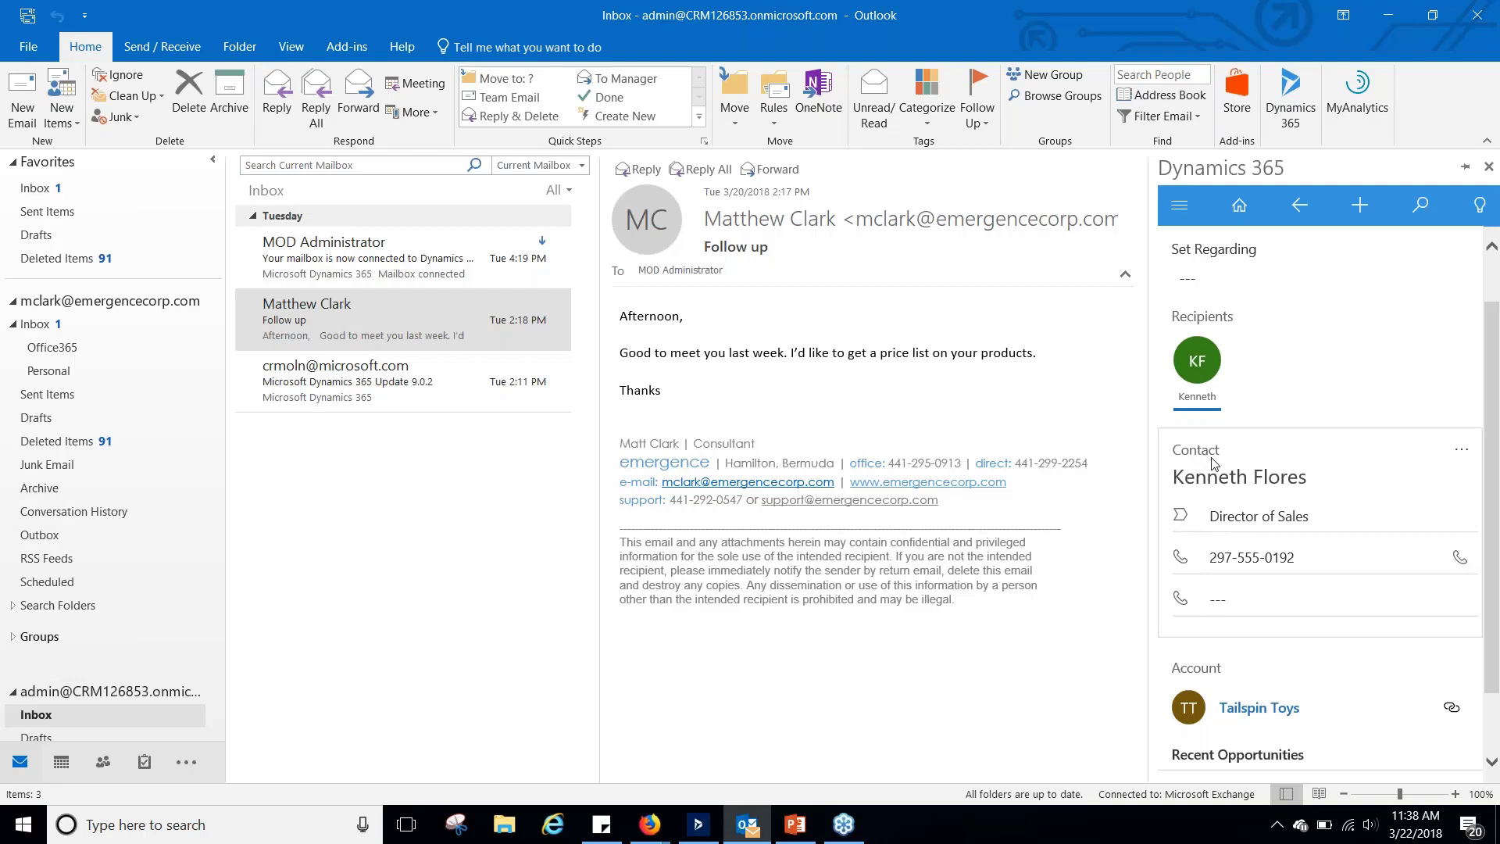
{"action": "scroll", "coordinate": [1266, 707], "scroll_direction": "down", "scroll_amount": 1}
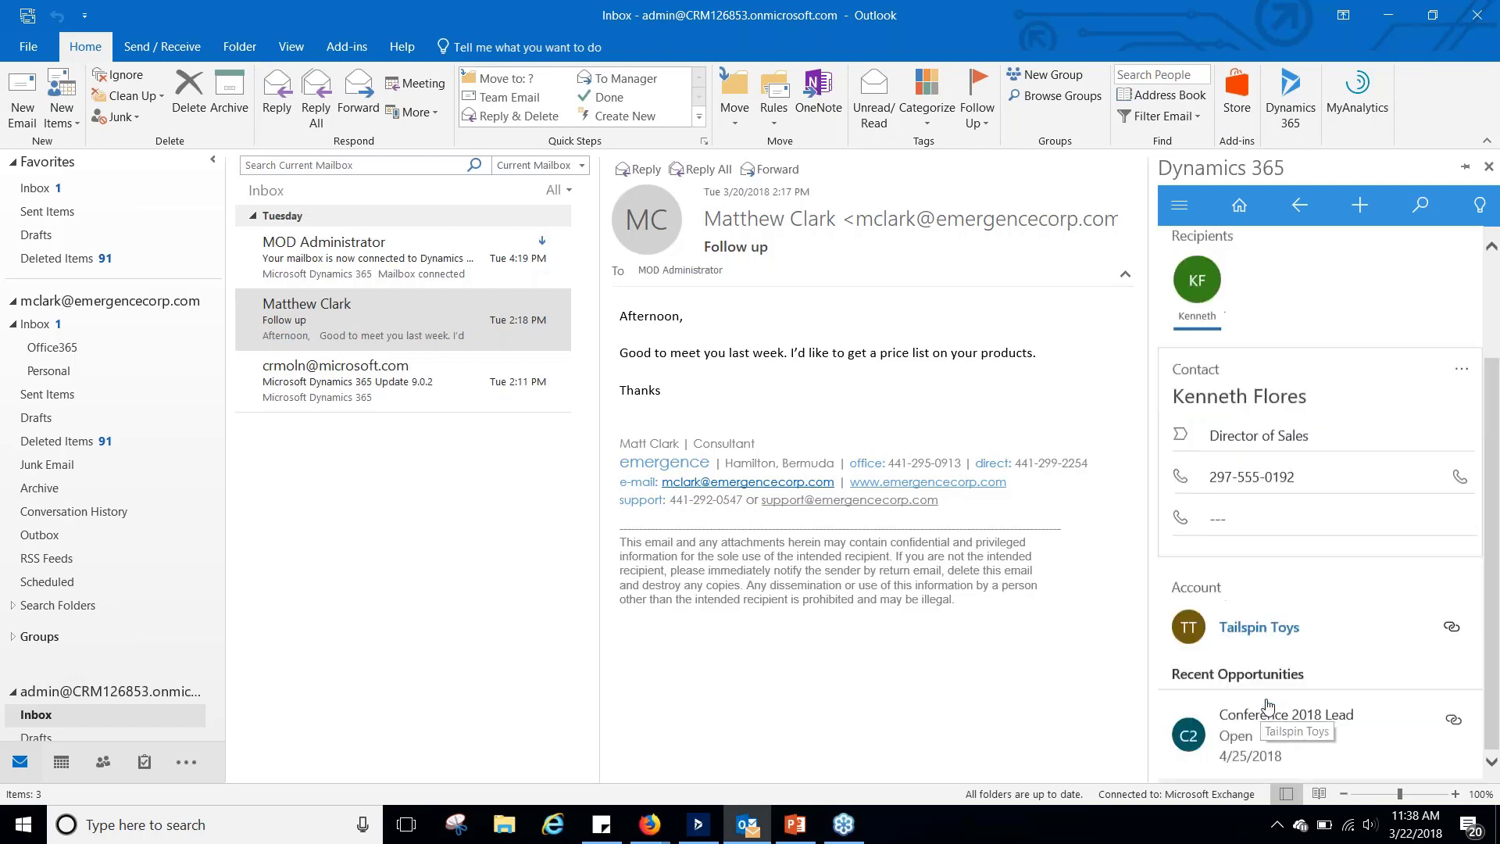
{"action": "scroll", "coordinate": [1267, 707], "scroll_direction": "up", "scroll_amount": 2}
{"action": "scroll", "coordinate": [1267, 707], "scroll_direction": "down", "scroll_amount": 2}
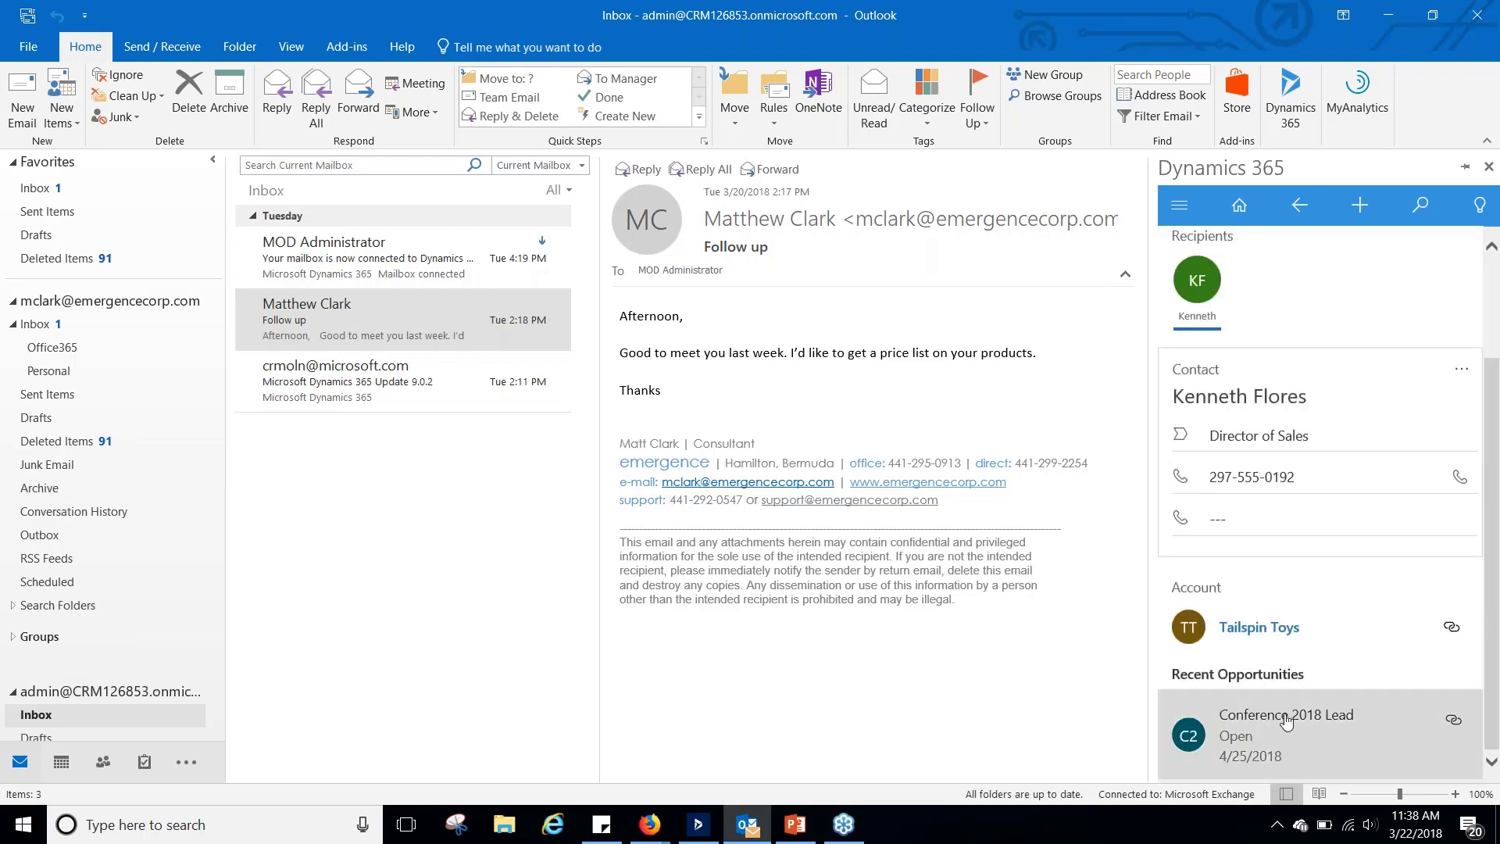
Track the Follow up email in the Dynamics 365 add-in regarding the Conference 2018 Lead opportunity.
{"action": "scroll", "coordinate": [1289, 730], "scroll_direction": "up", "scroll_amount": 2}
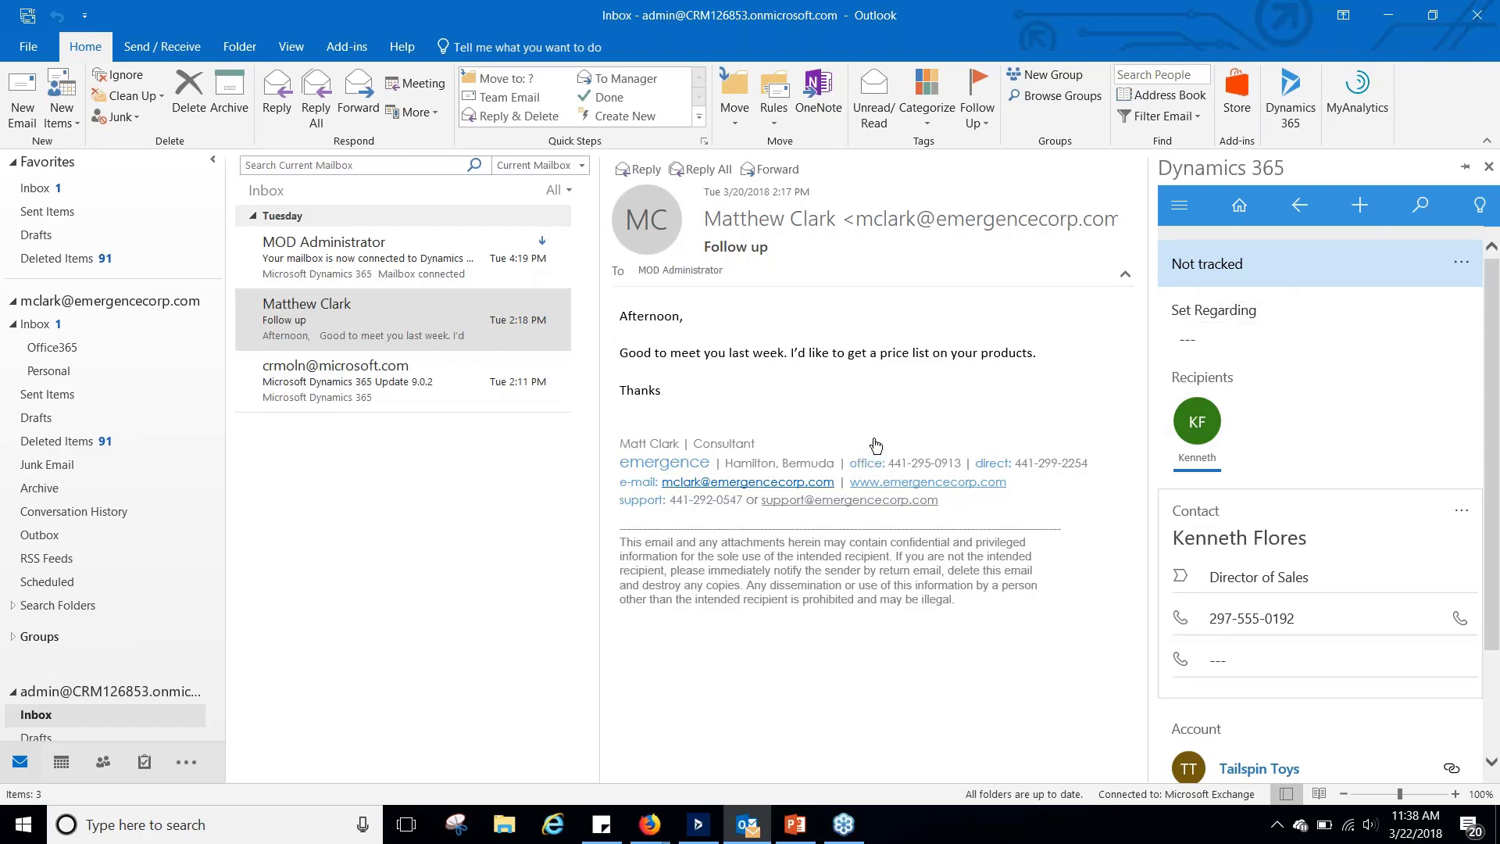
{"action": "left_click", "coordinate": [1290, 339]}
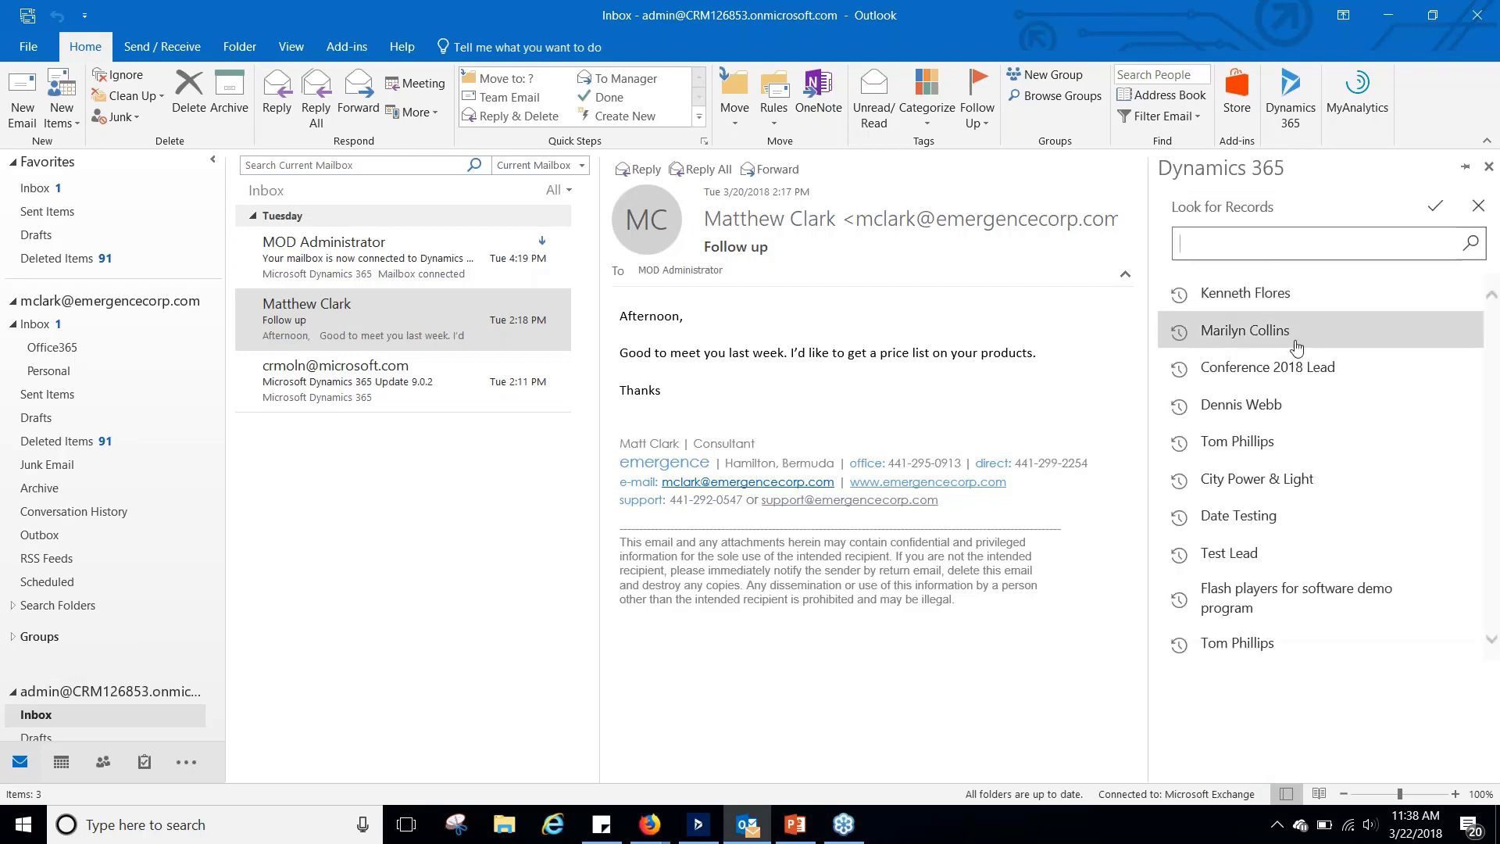
{"action": "left_click", "coordinate": [1490, 39]}
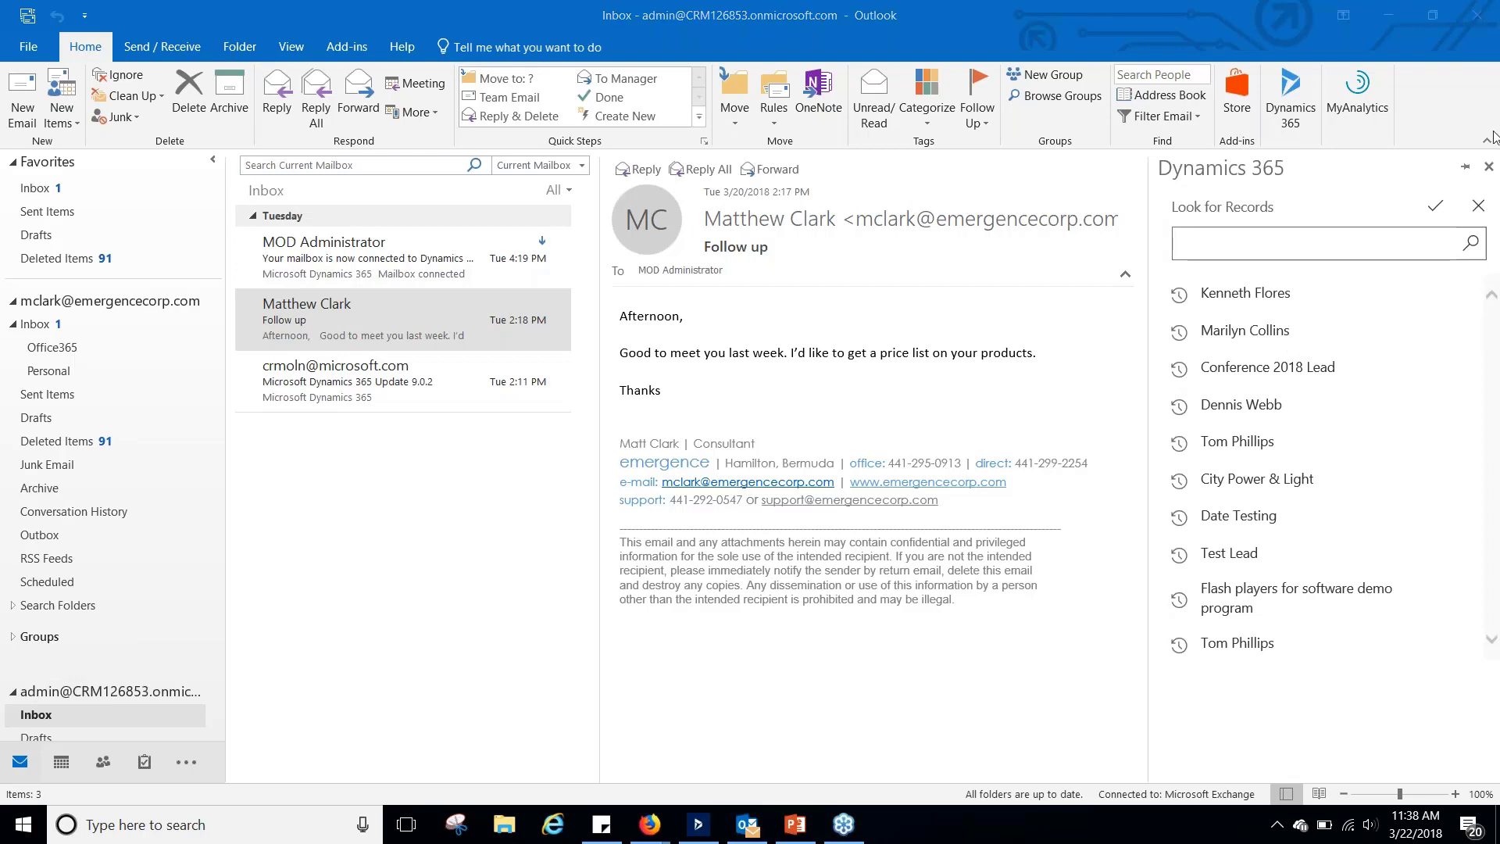
{"action": "left_click", "coordinate": [1326, 369]}
{"action": "scroll", "coordinate": [1346, 417], "scroll_direction": "down", "scroll_amount": 2}
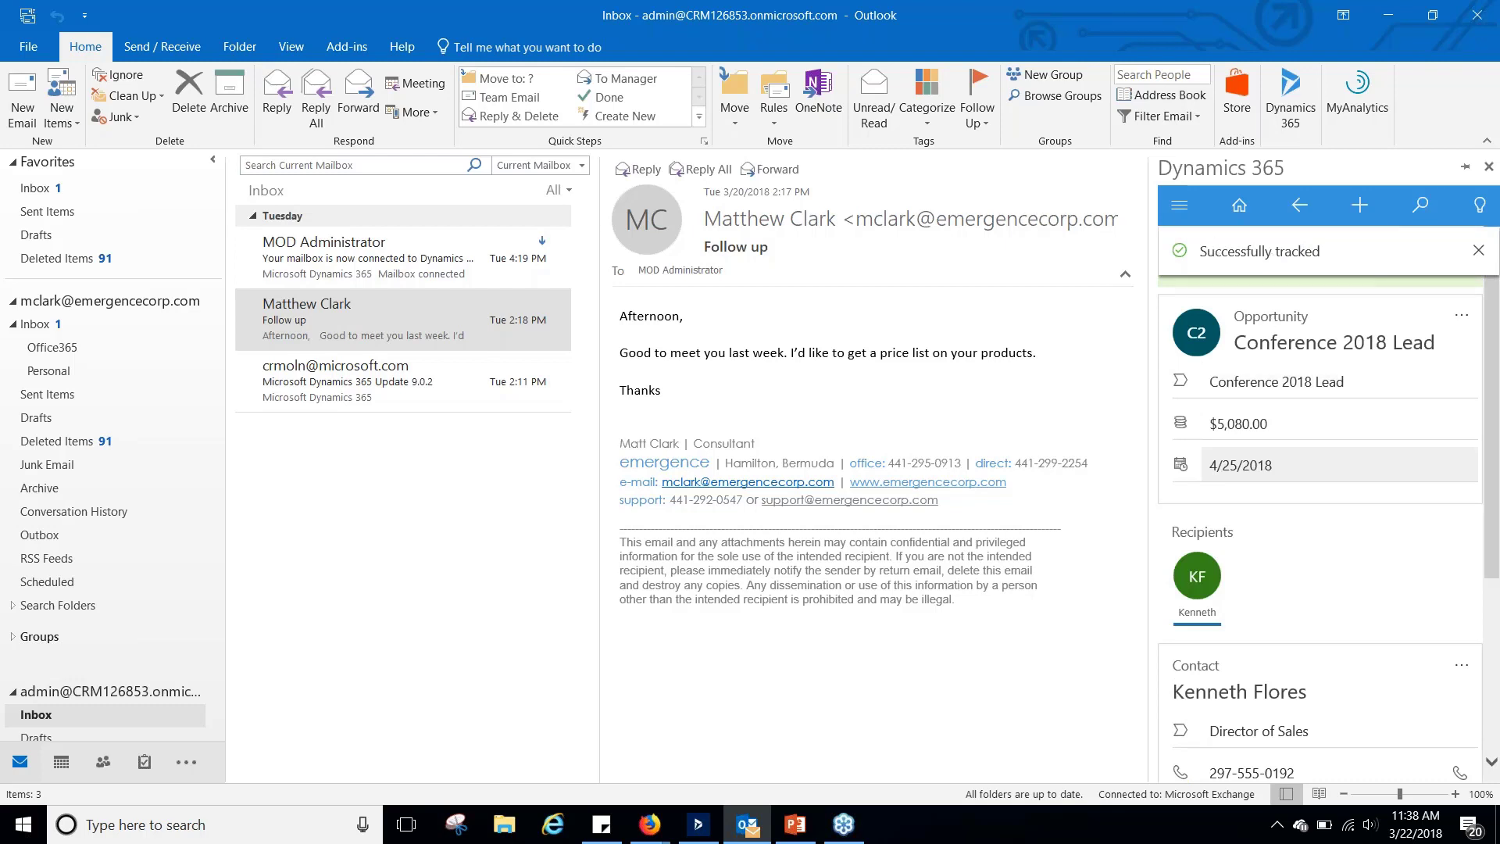
Switch to Firefox, look over the Conference 2018 Lead opportunity's activities, and revise its active quote.
{"action": "mouse_move", "coordinate": [661, 838]}
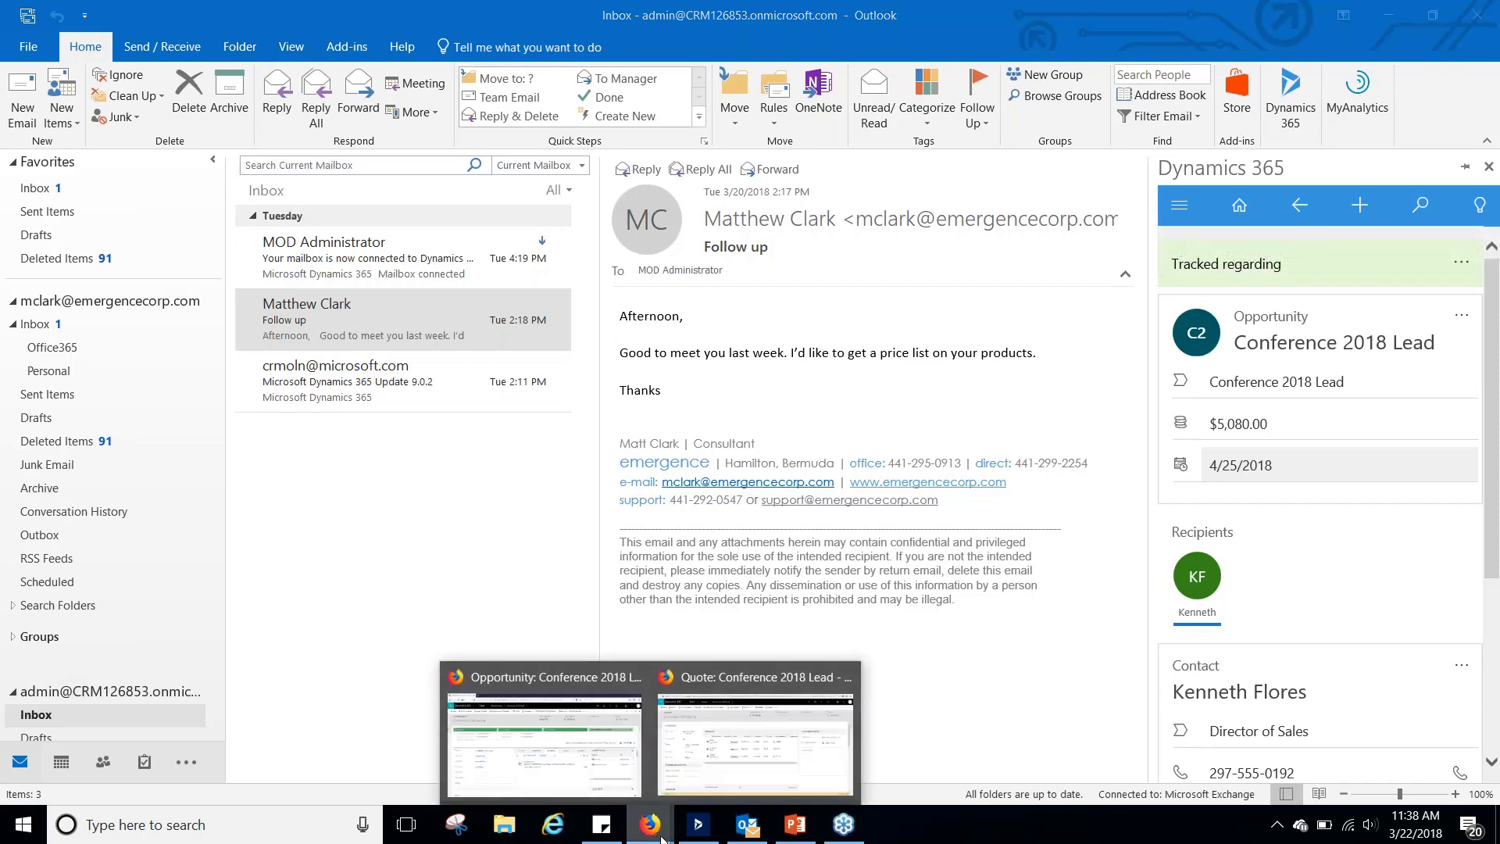
{"action": "left_click", "coordinate": [562, 734]}
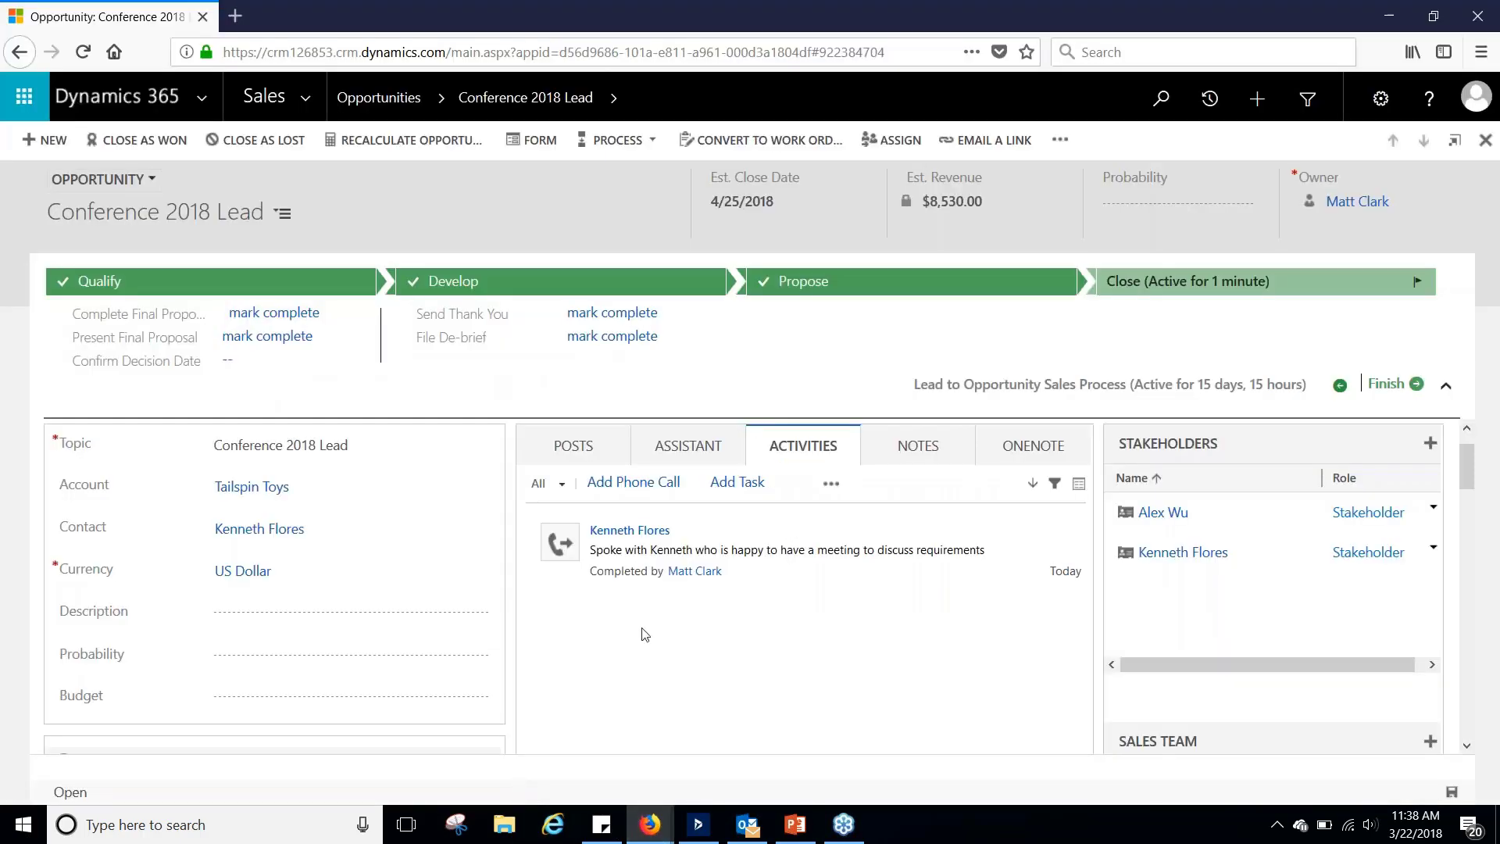
{"action": "scroll", "coordinate": [669, 625], "scroll_direction": "down", "scroll_amount": 15}
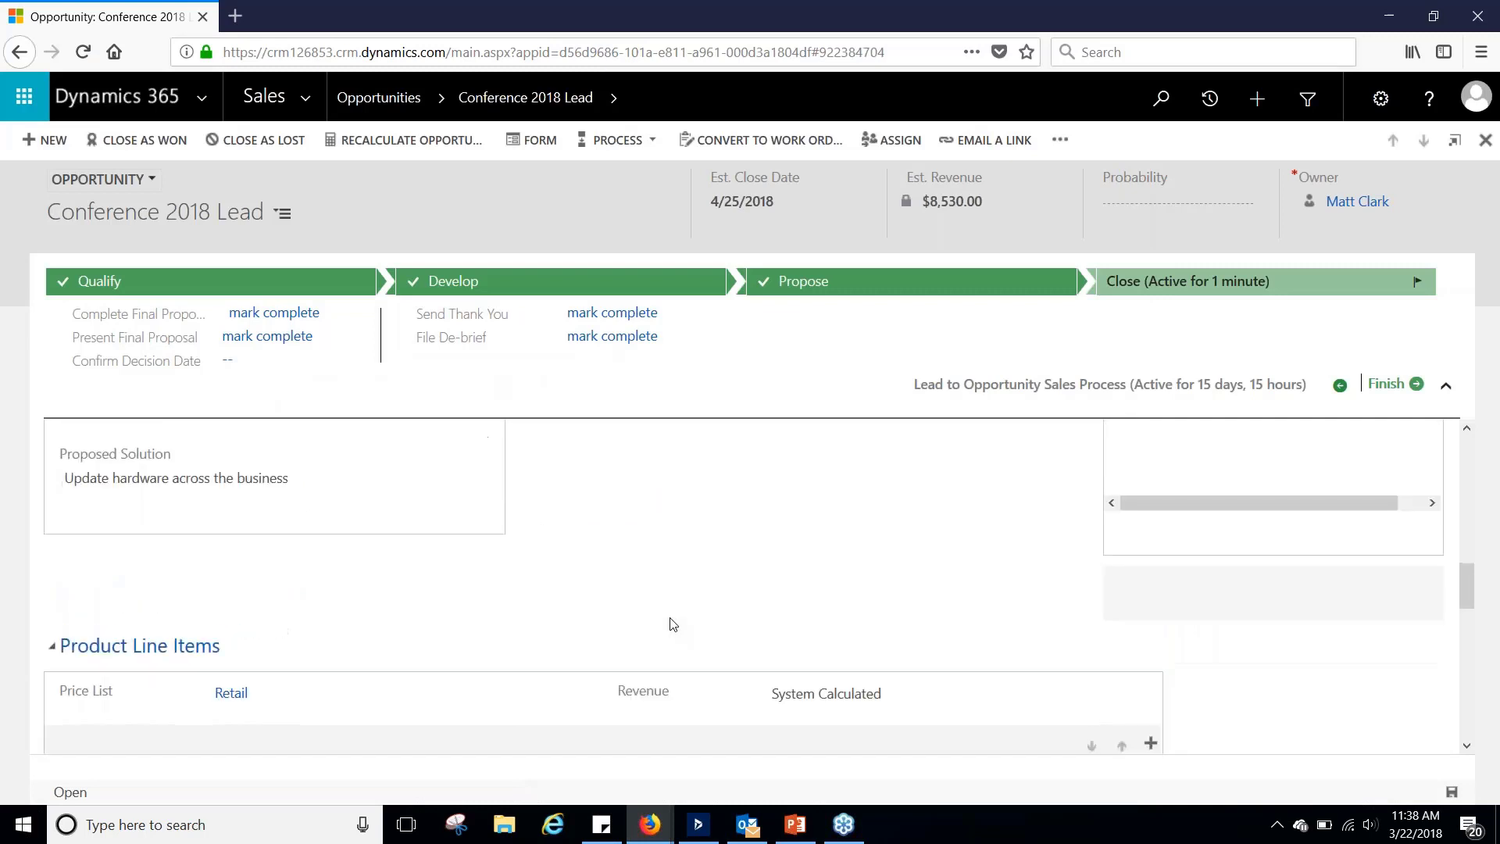
{"action": "scroll", "coordinate": [669, 617], "scroll_direction": "up", "scroll_amount": 10}
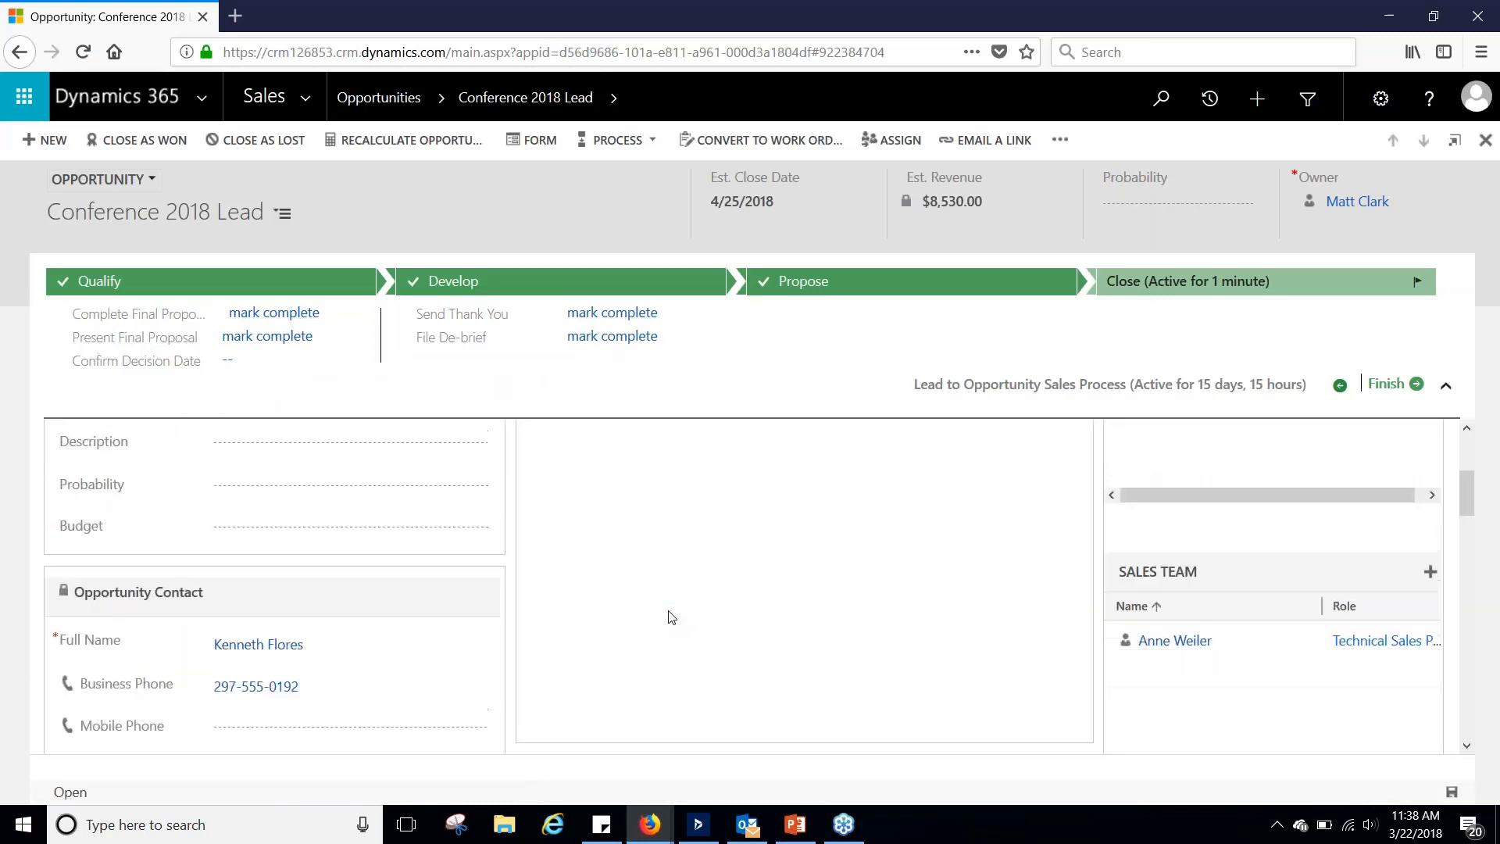
{"action": "scroll", "coordinate": [750, 586], "scroll_direction": "up", "scroll_amount": 1}
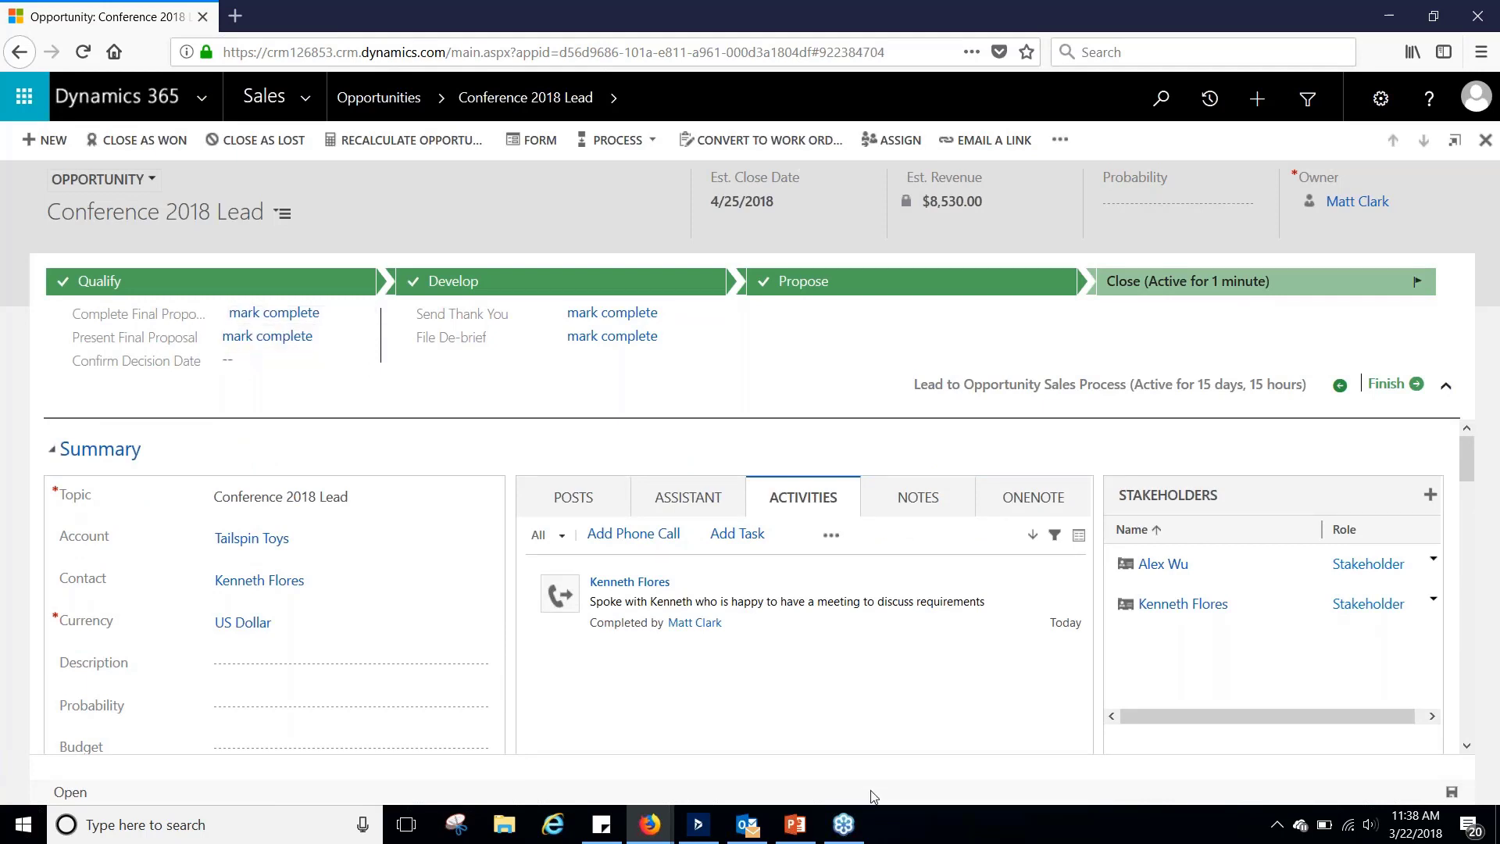
{"action": "left_click", "coordinate": [693, 766]}
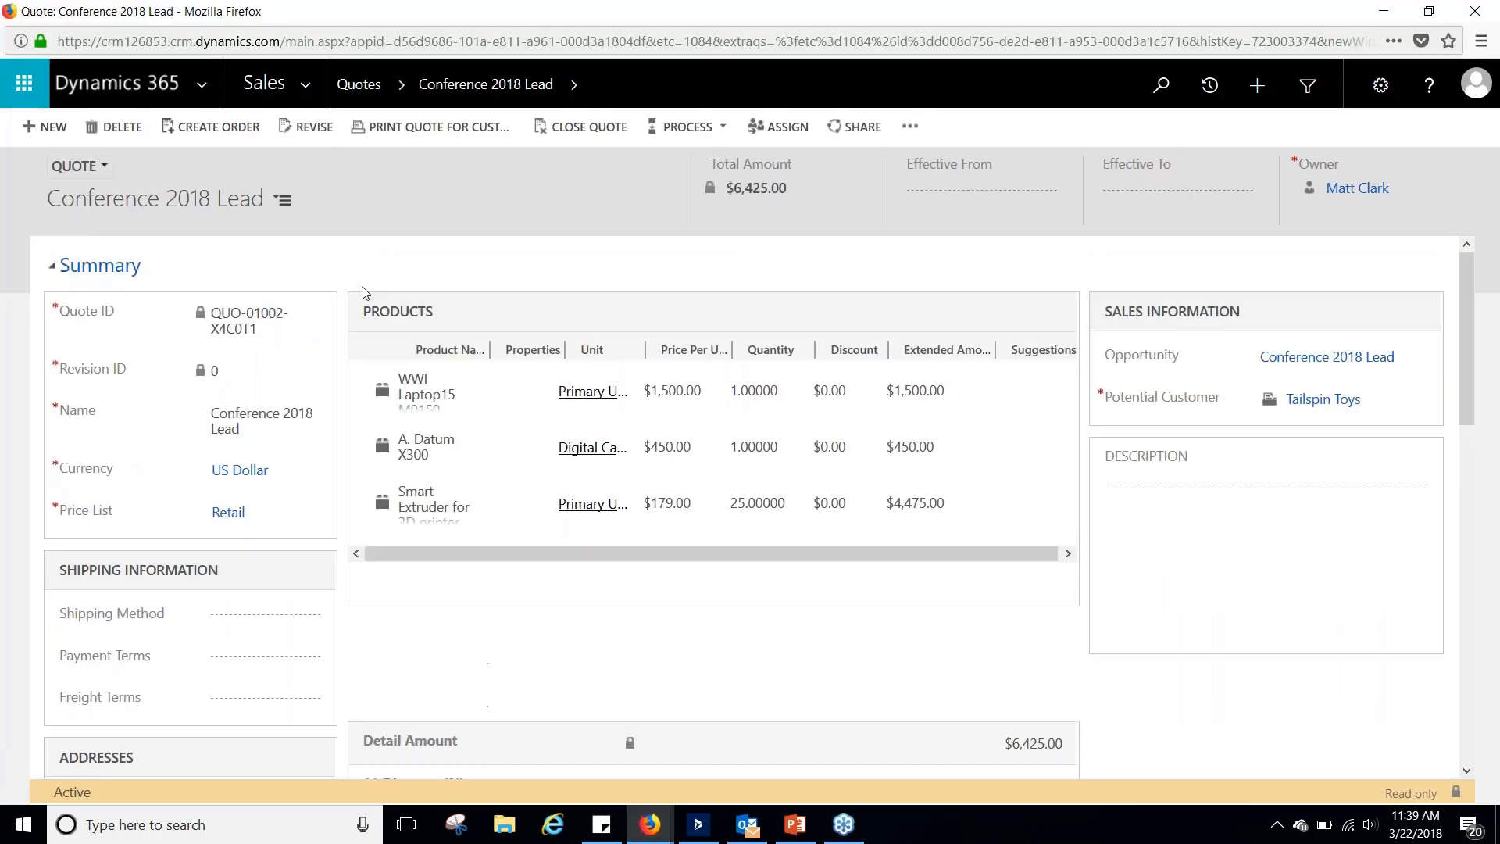
{"action": "left_click", "coordinate": [308, 132]}
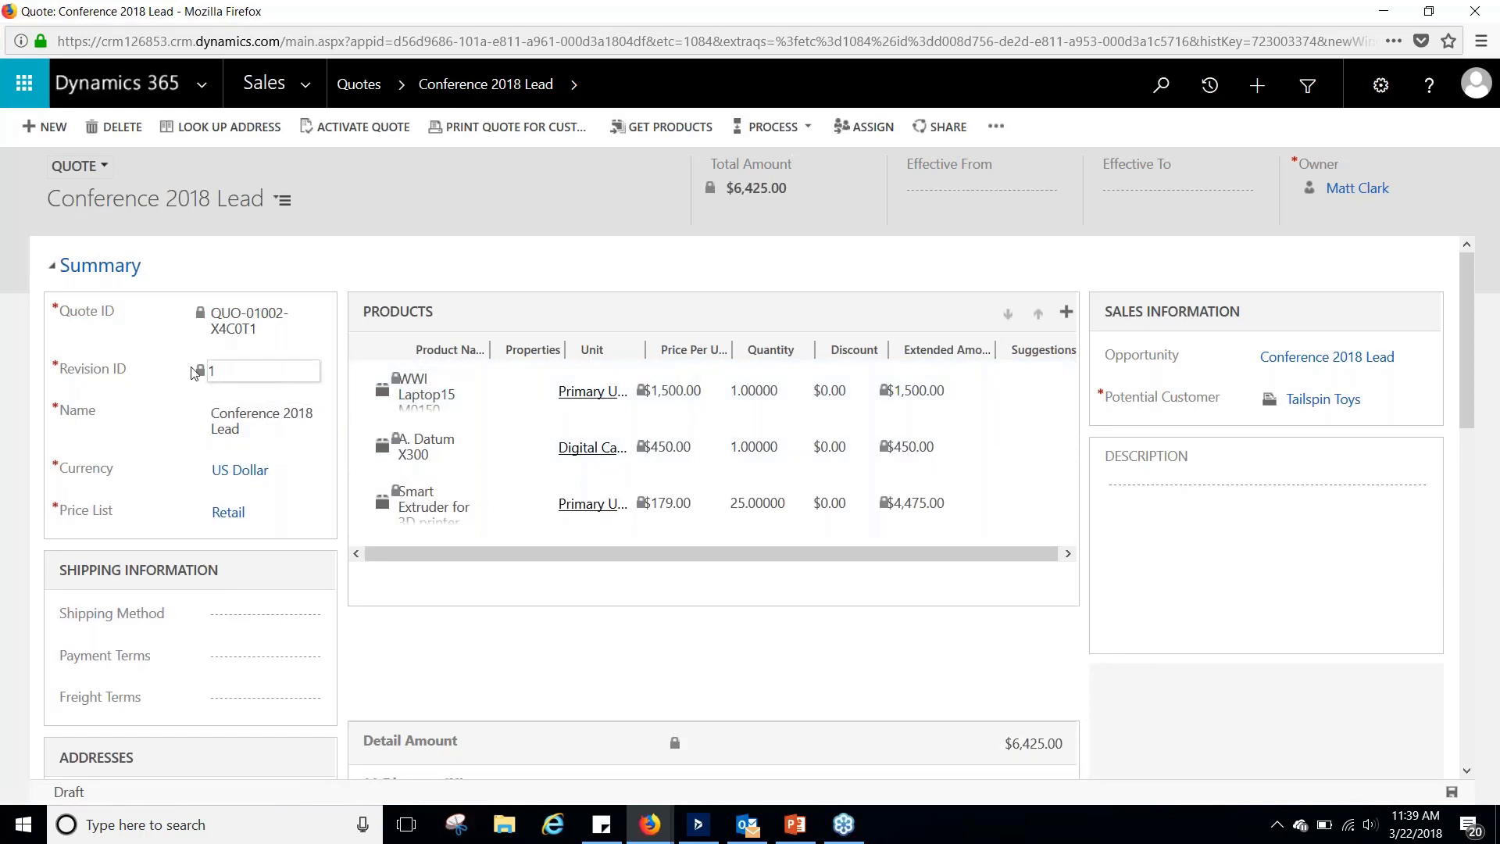
Set the quantities of WWI Laptop15 and A. Datum X300 to 4 in the revised quote and activate it.
{"action": "left_click", "coordinate": [755, 391]}
{"action": "type", "text": "4"}
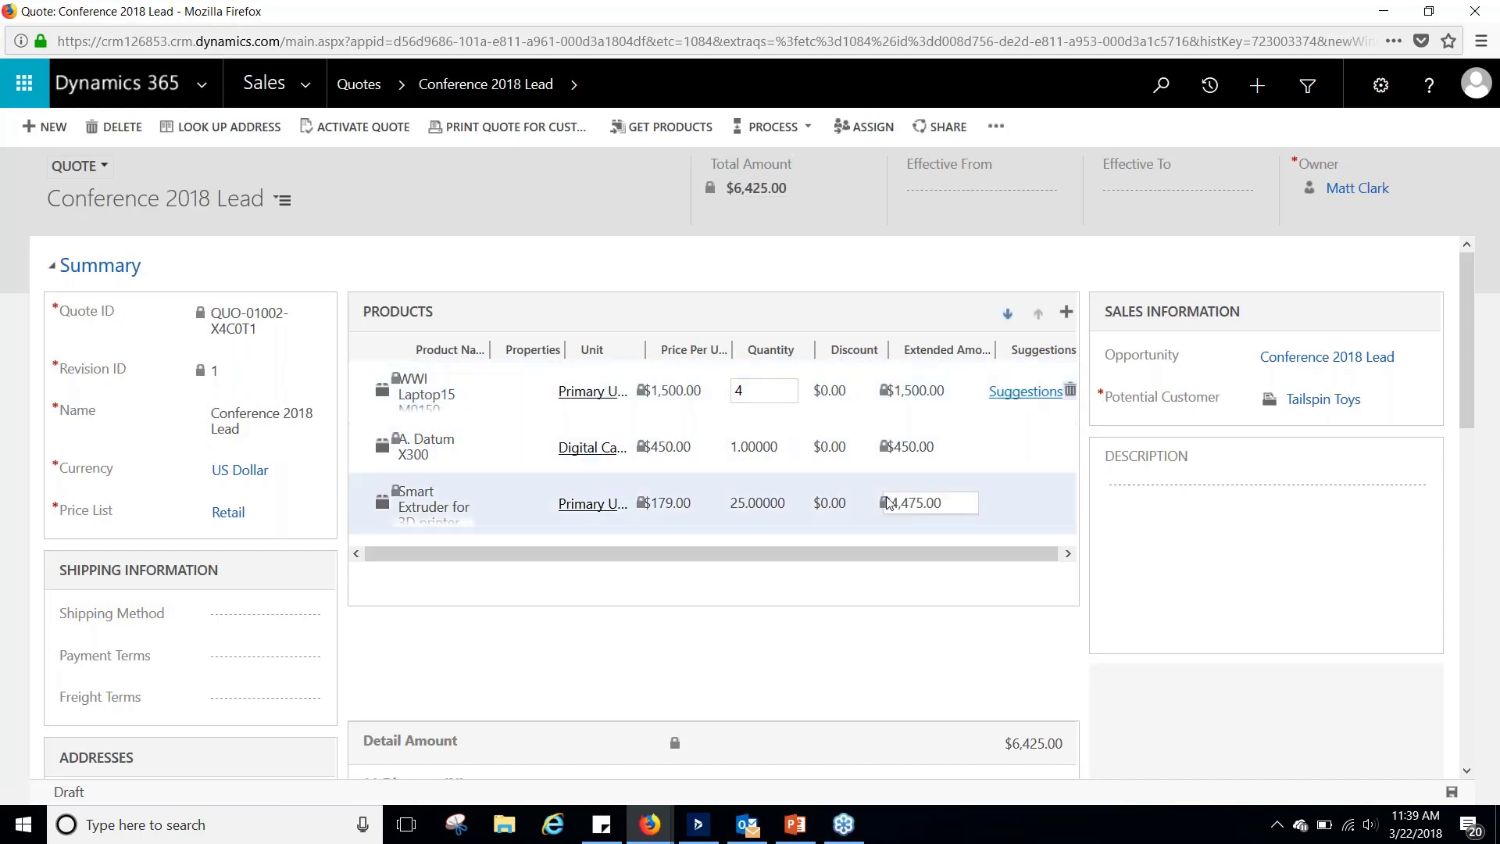
{"action": "left_click", "coordinate": [759, 448]}
{"action": "type", "text": "4"}
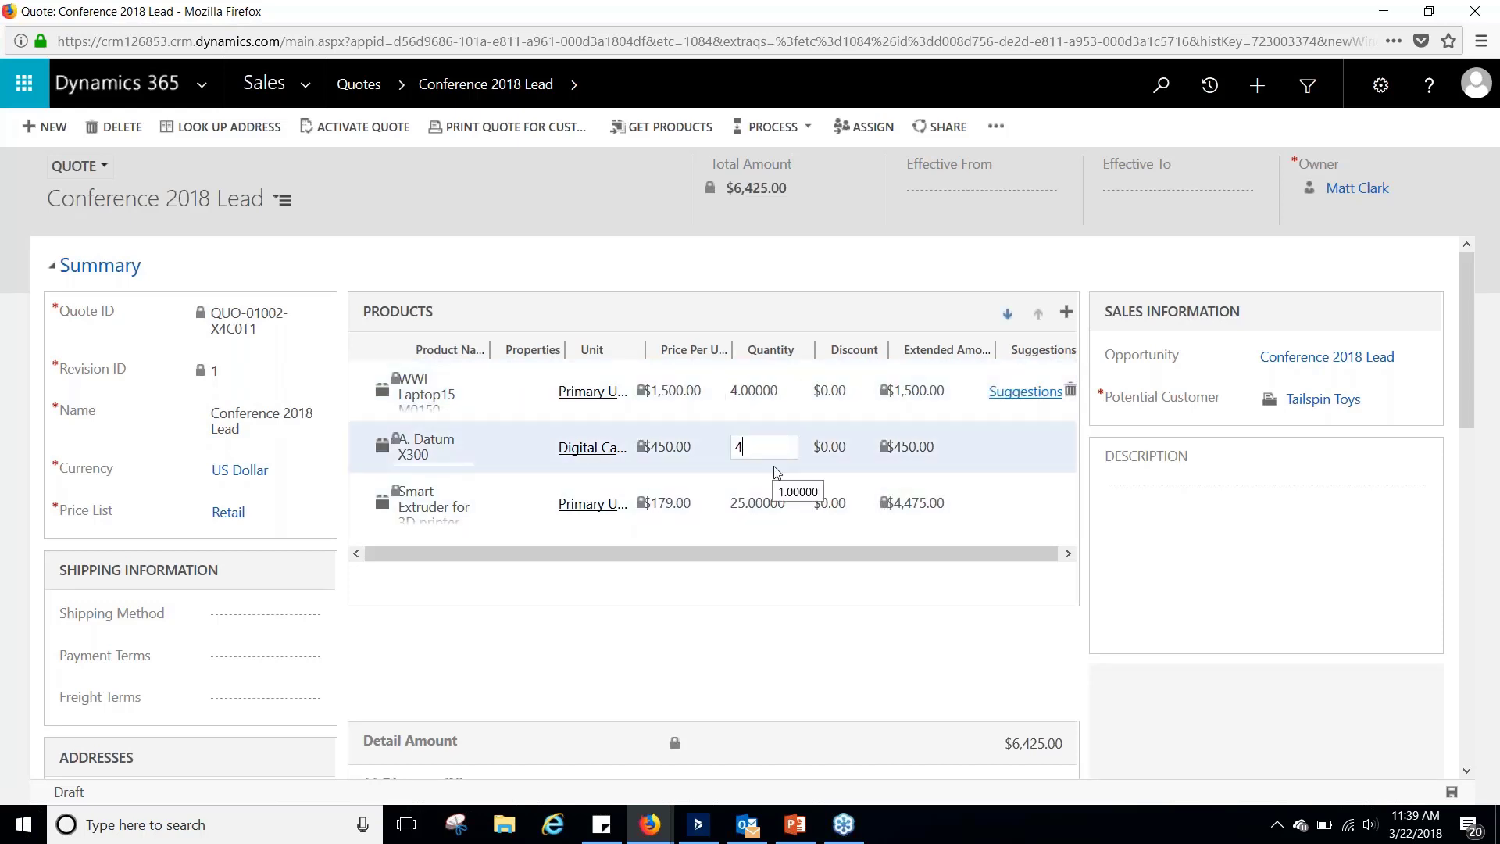
{"action": "left_click", "coordinate": [1216, 699]}
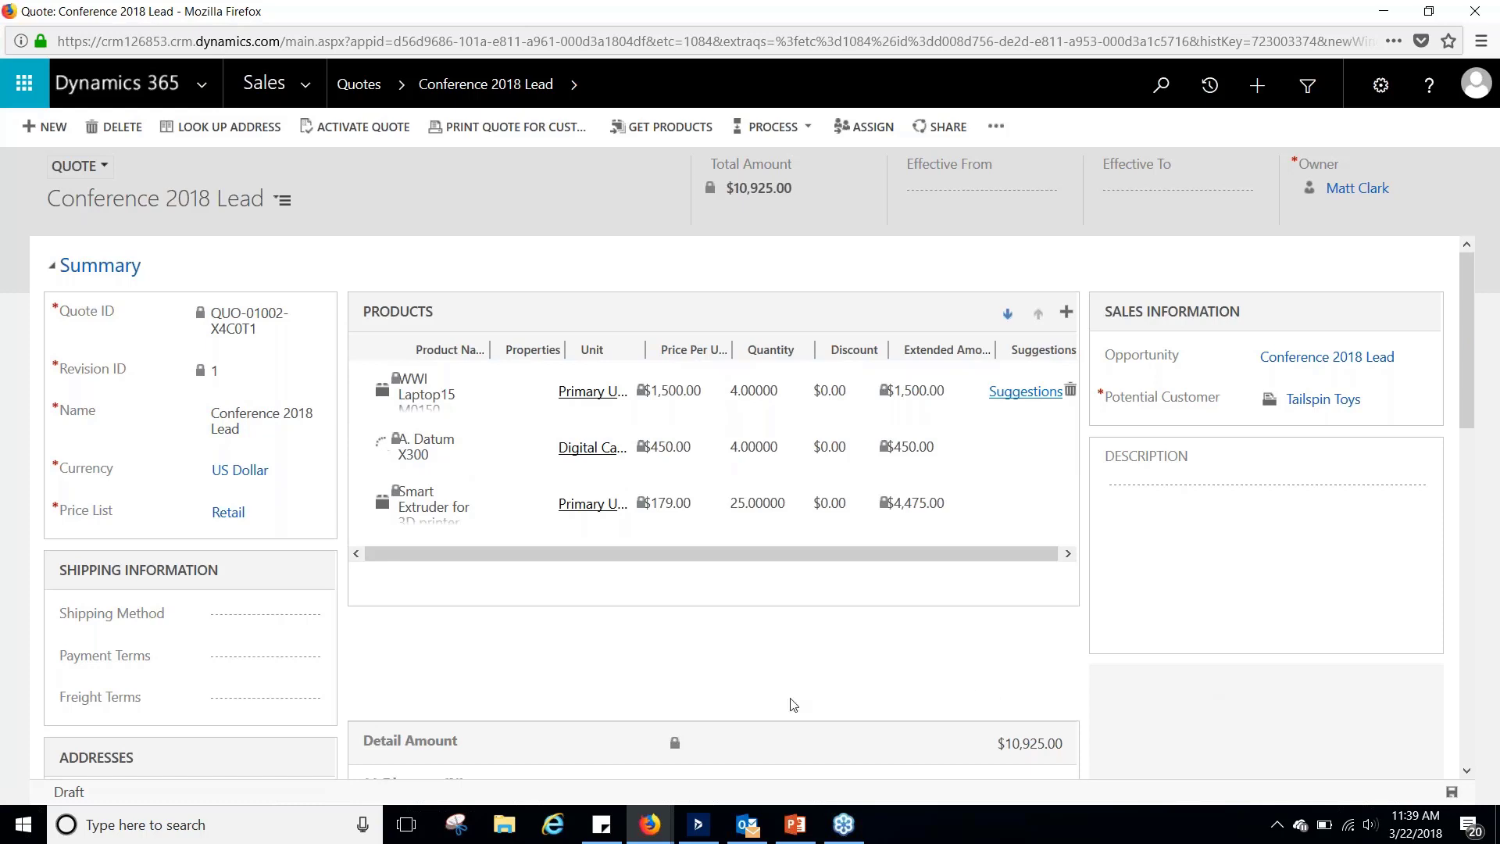
{"action": "left_click", "coordinate": [364, 131]}
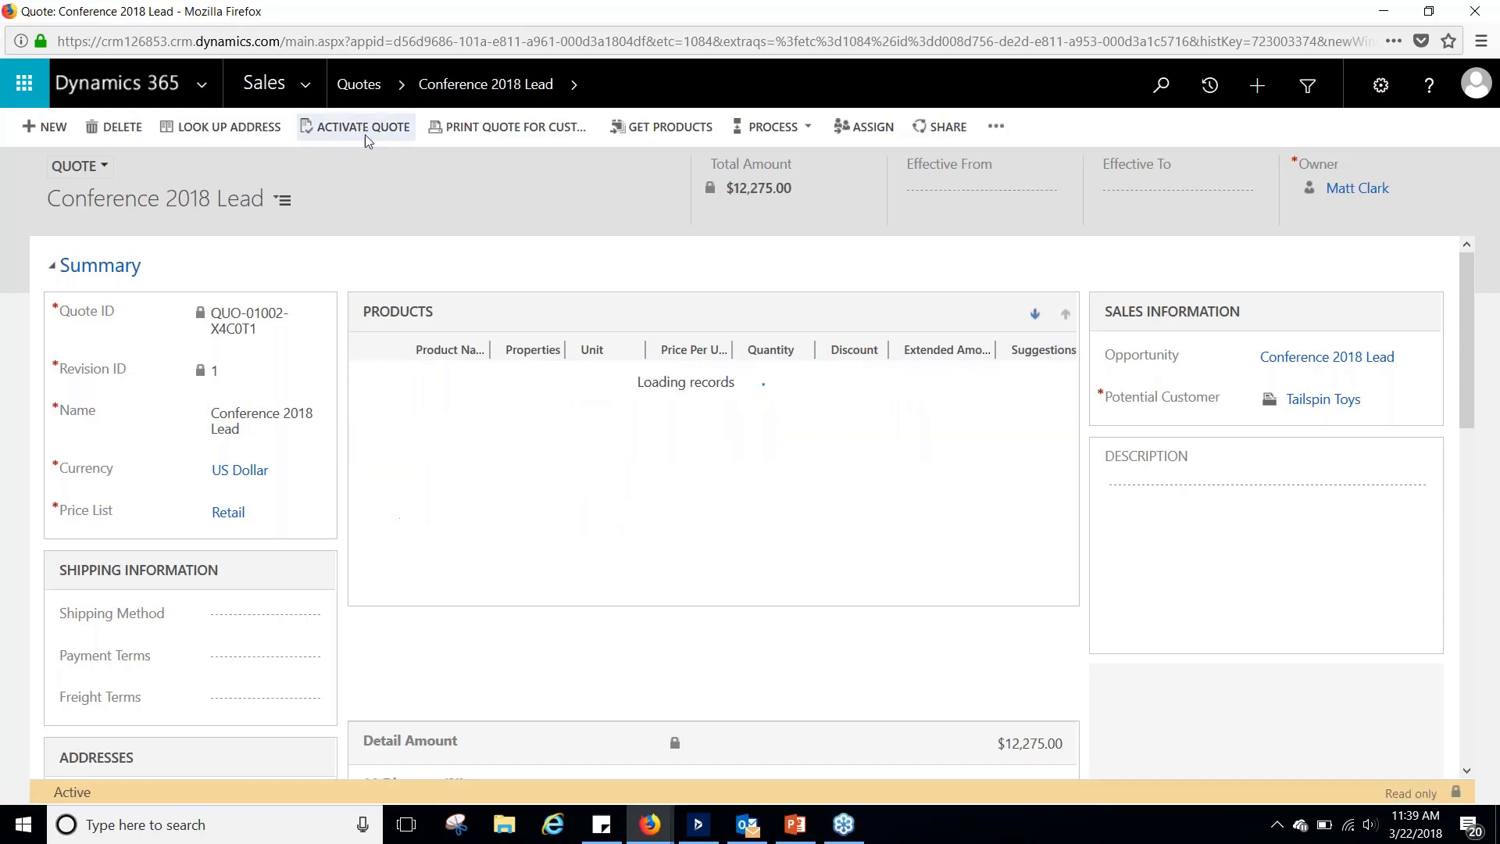
On the opportunity, mark Complete Final Proposal and Present Final Proposal complete, set Confirm Decision Date to 3/29/2018, and save.
{"action": "left_click", "coordinate": [1383, 17]}
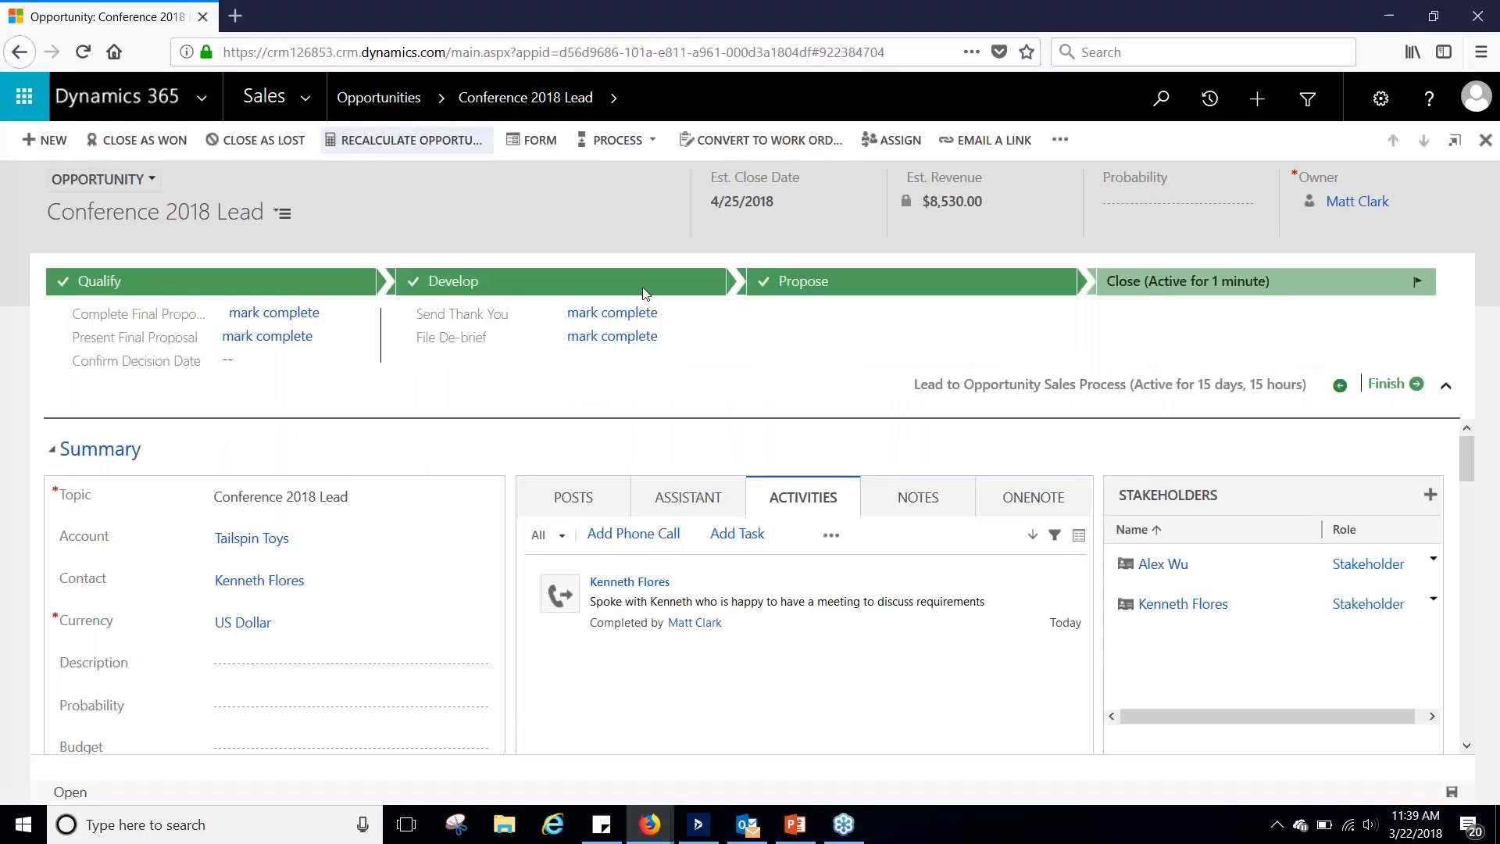
{"action": "left_click", "coordinate": [273, 316]}
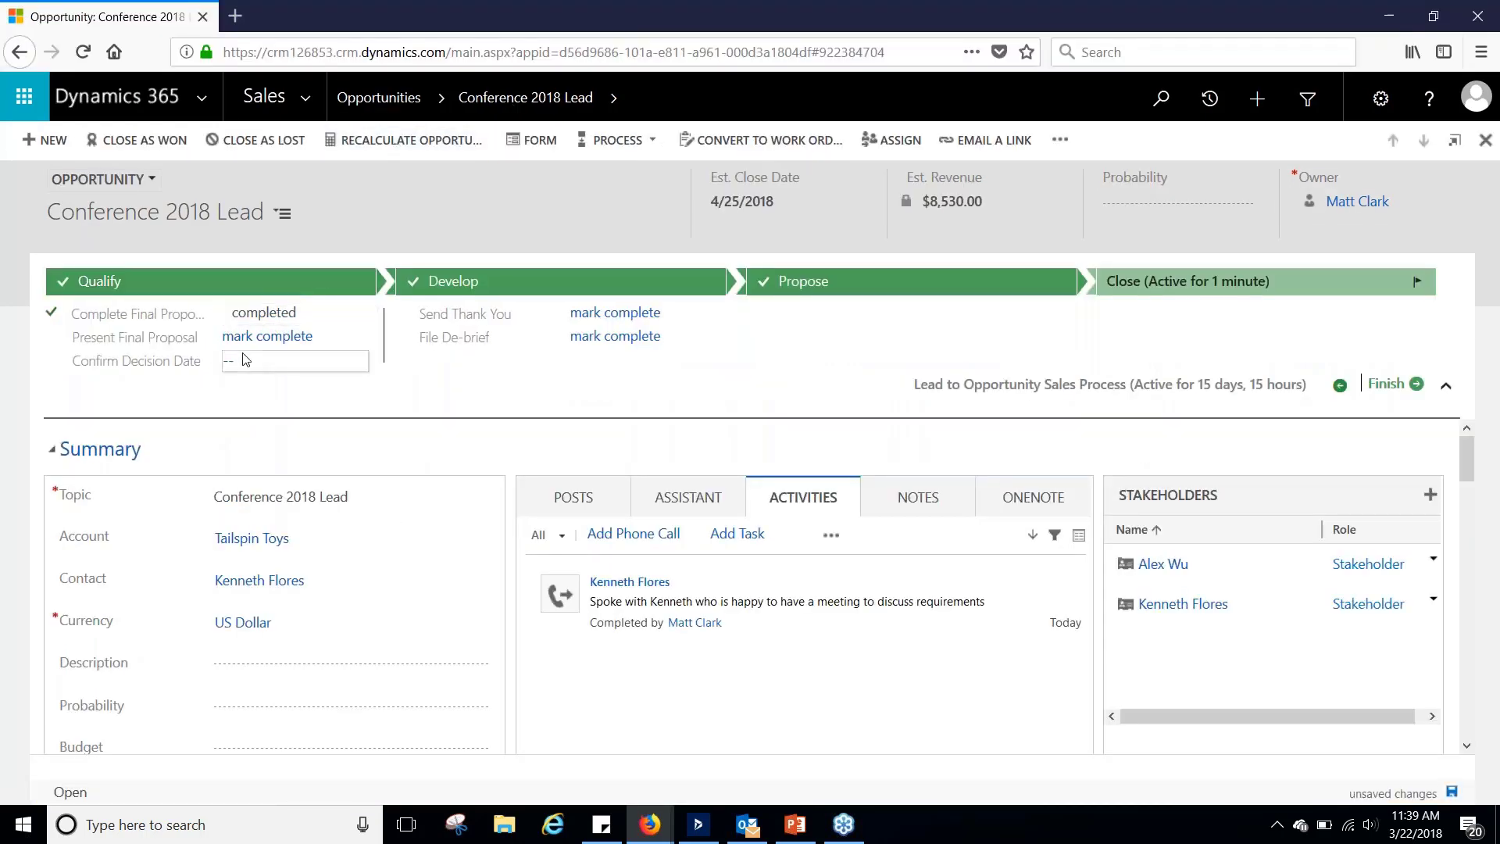
{"action": "left_click", "coordinate": [250, 337]}
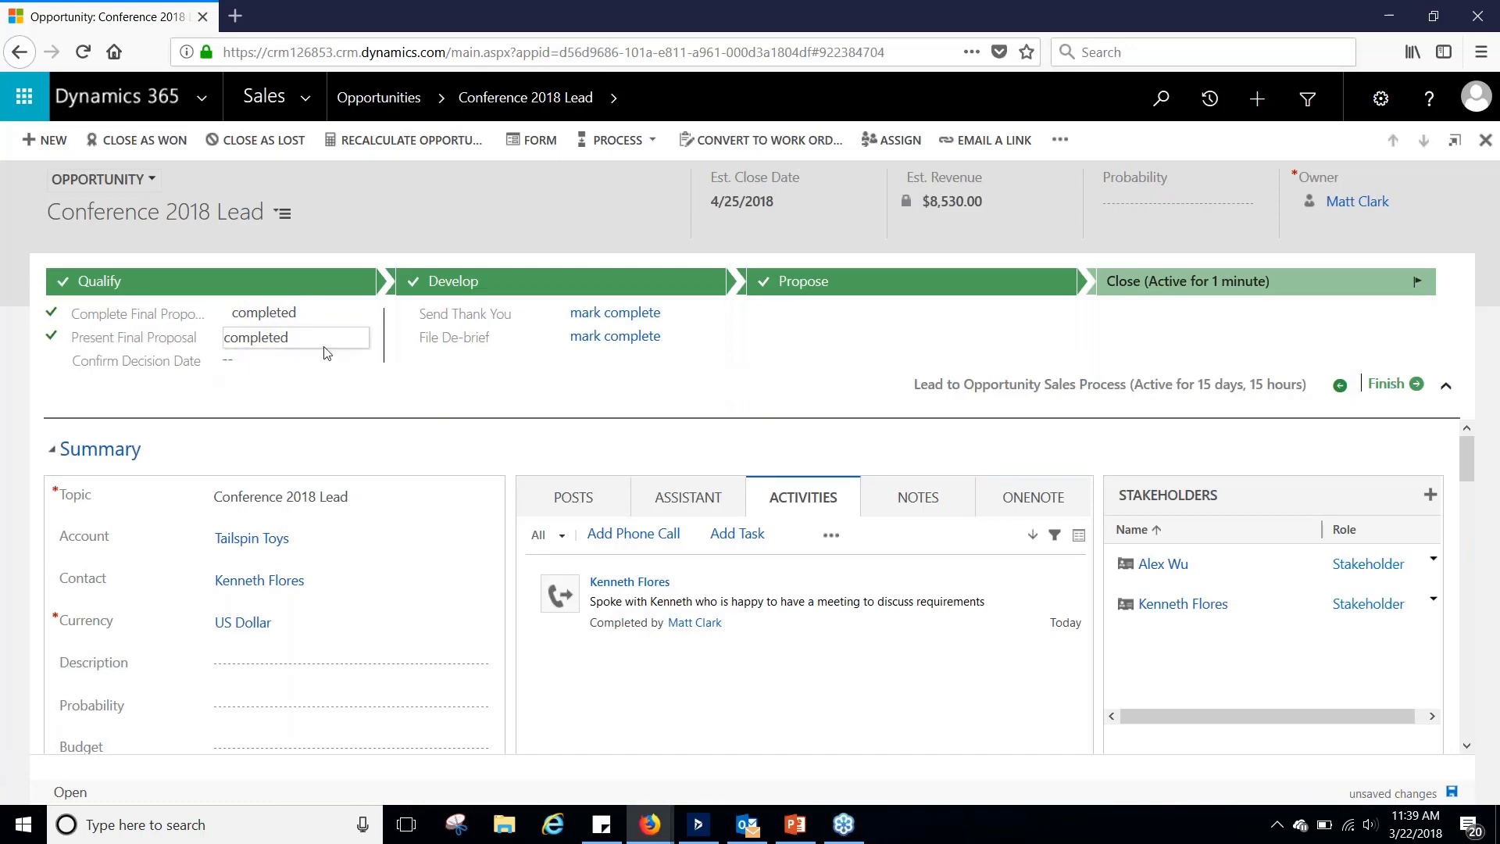
{"action": "left_click", "coordinate": [355, 366]}
{"action": "left_click", "coordinate": [355, 364]}
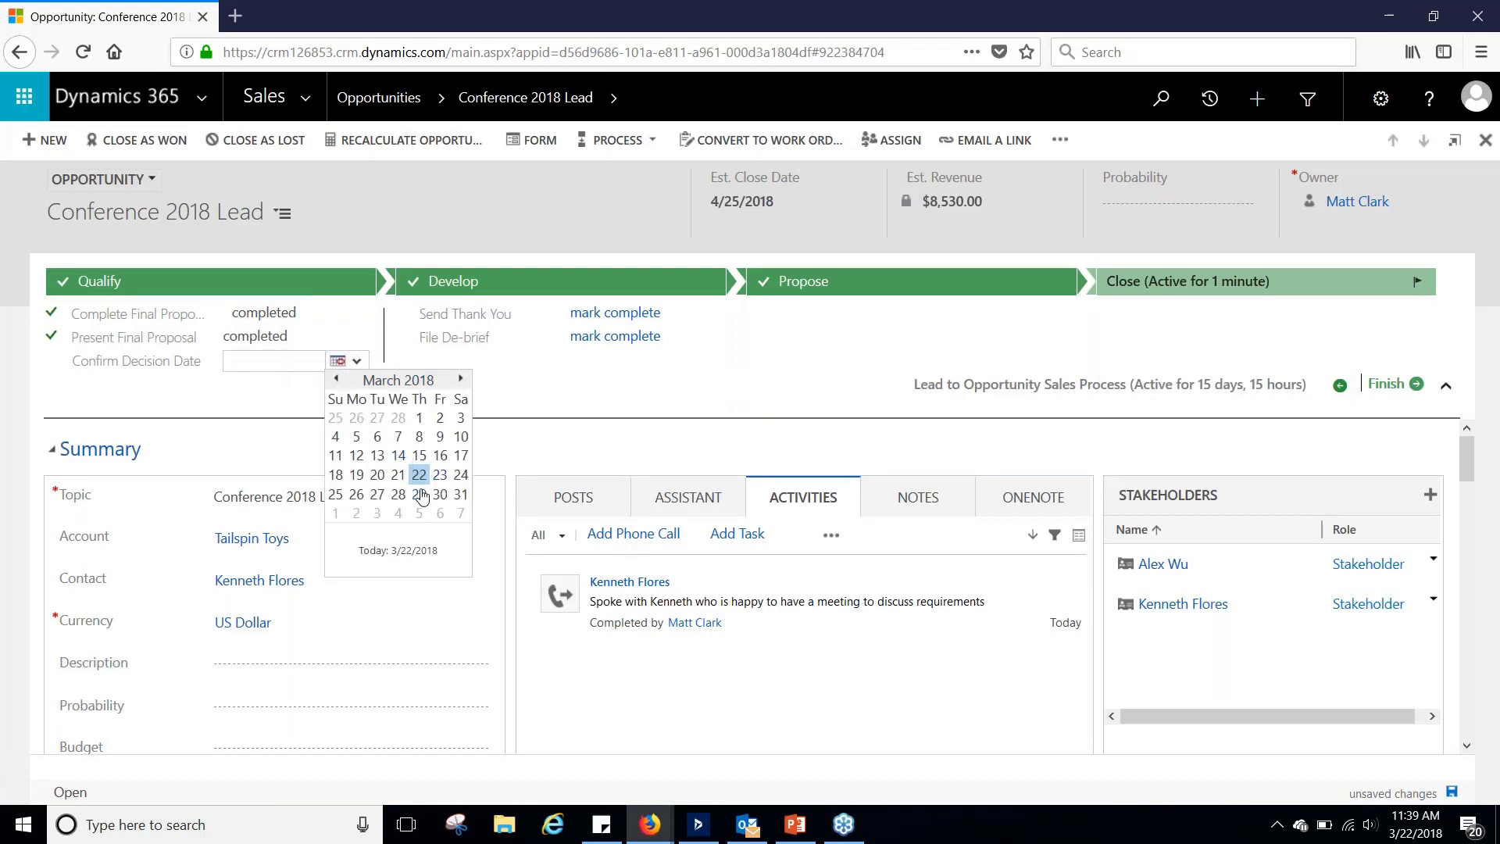
{"action": "left_click", "coordinate": [423, 497]}
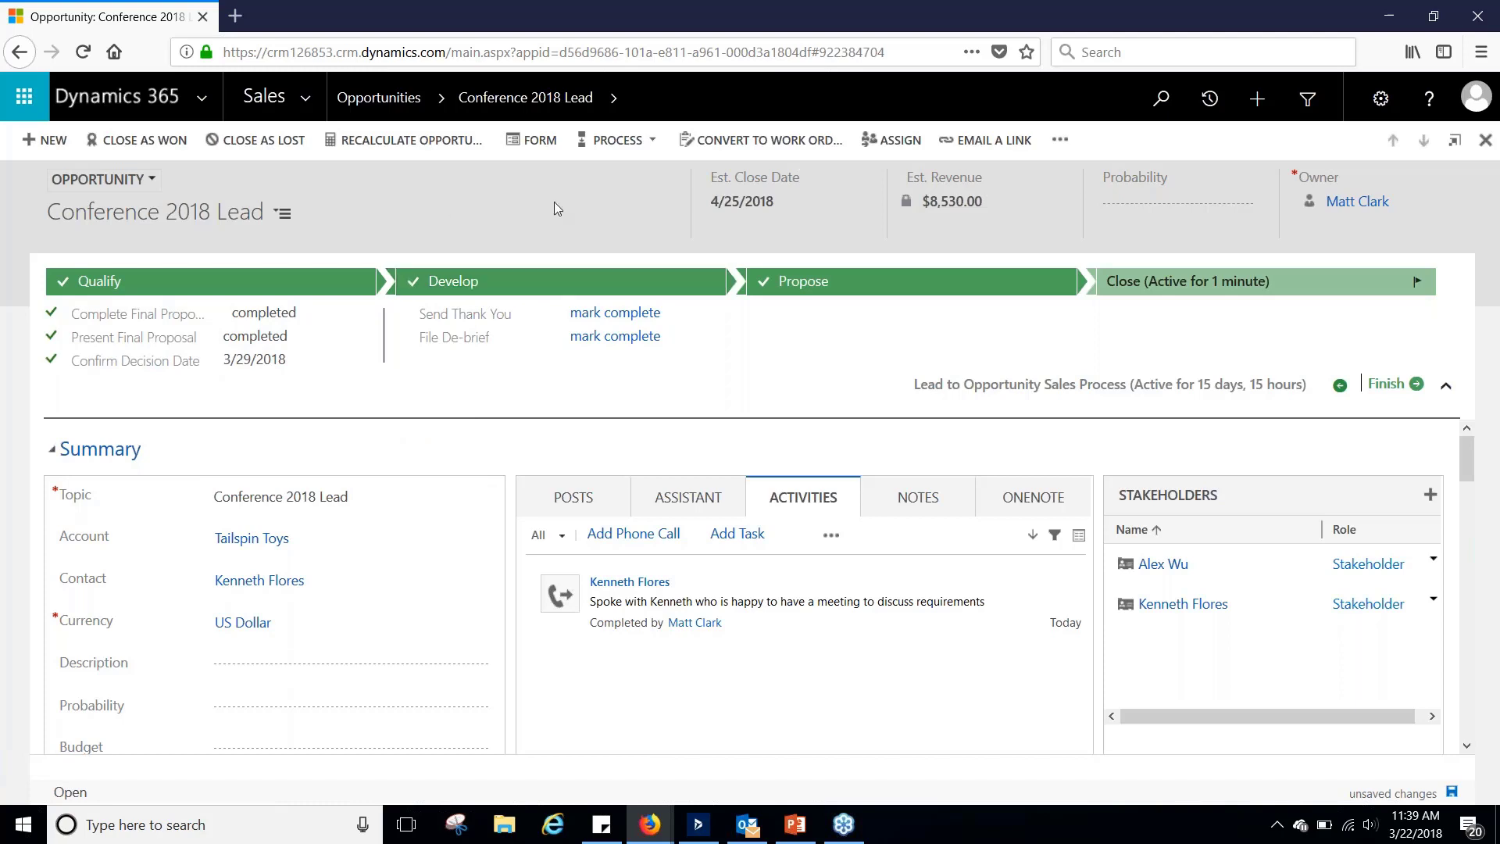
{"action": "left_click", "coordinate": [1451, 792]}
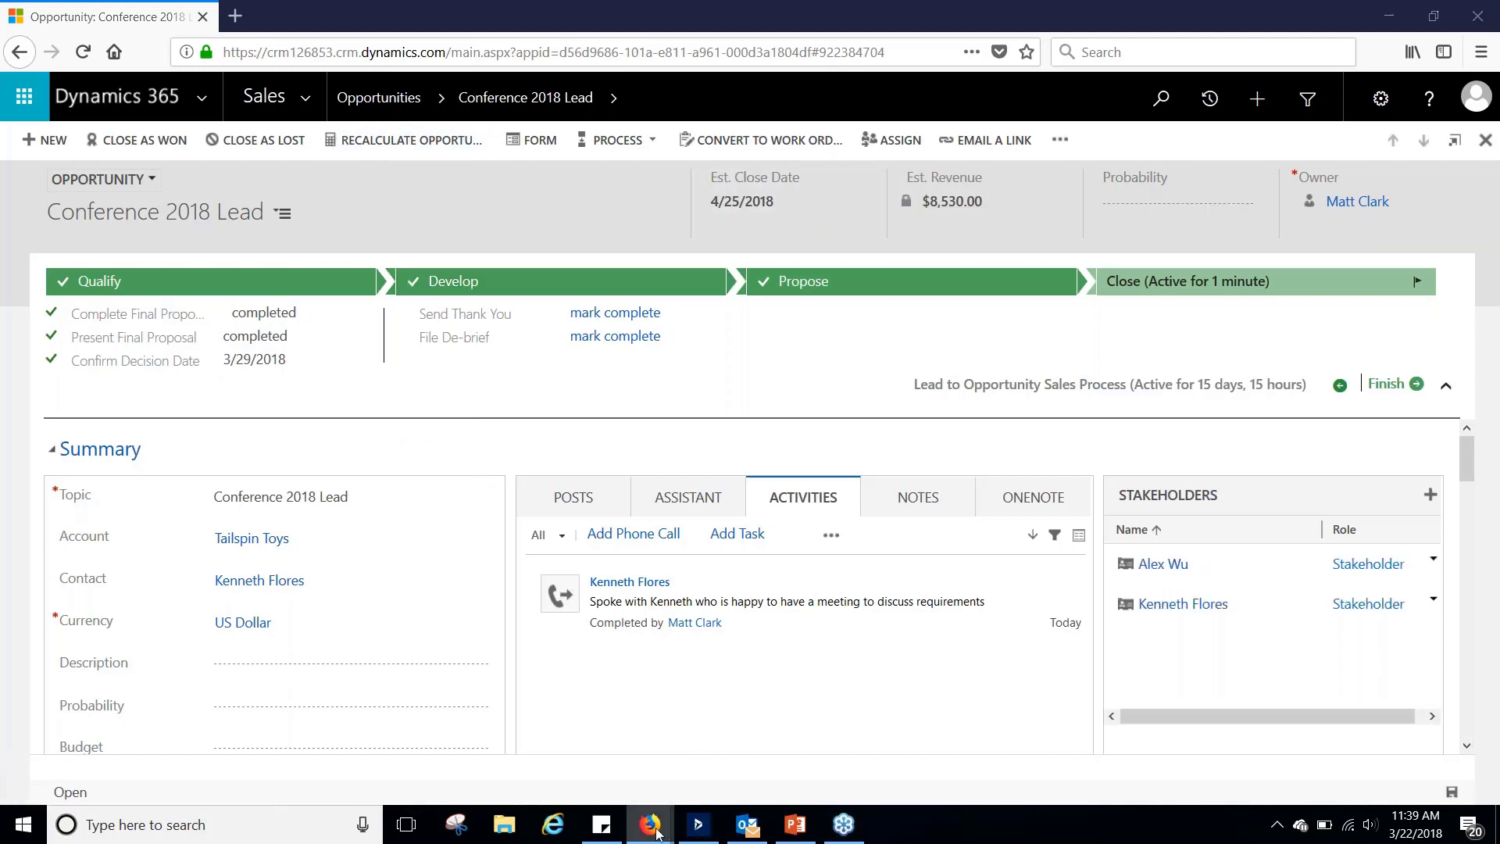
Create an order from the active quote with status Won, date 3/22/2018, closing the opportunity and calculating actual revenue from quotes.
{"action": "mouse_move", "coordinate": [650, 824]}
{"action": "left_click", "coordinate": [719, 788]}
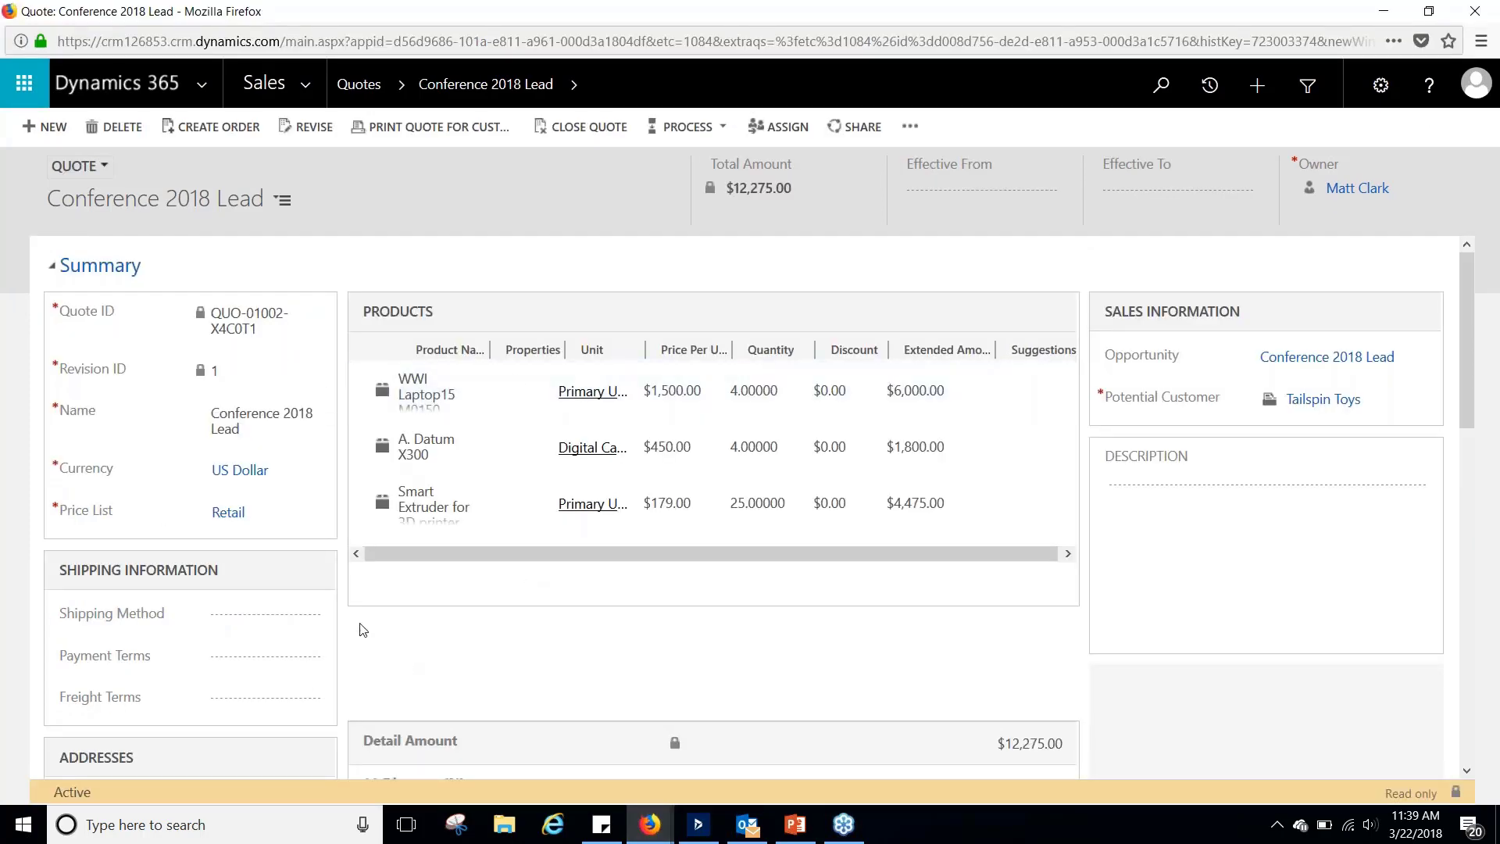
{"action": "left_click", "coordinate": [207, 128]}
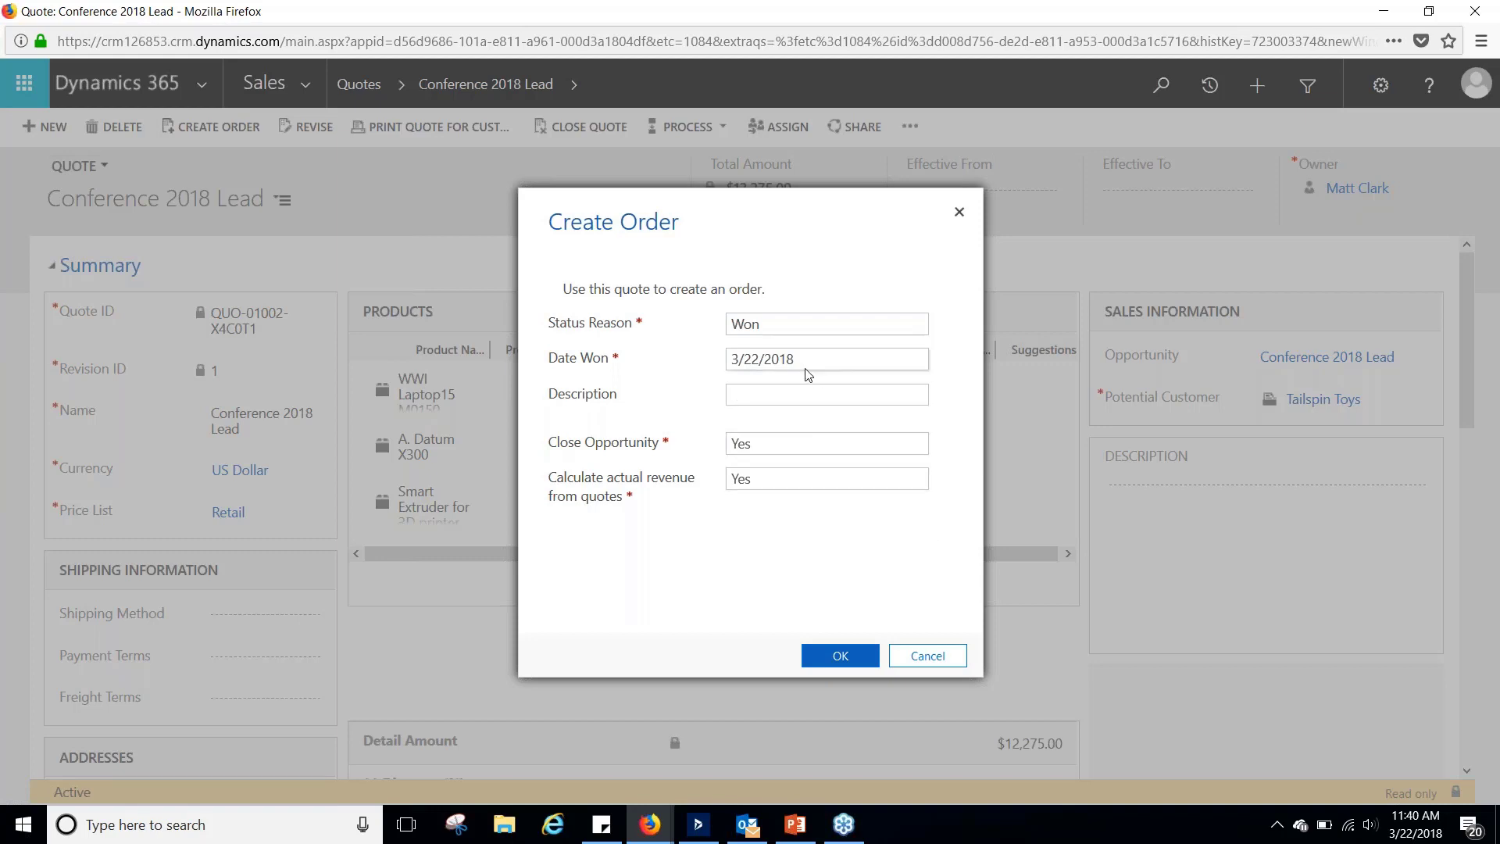
{"action": "left_click", "coordinate": [840, 655]}
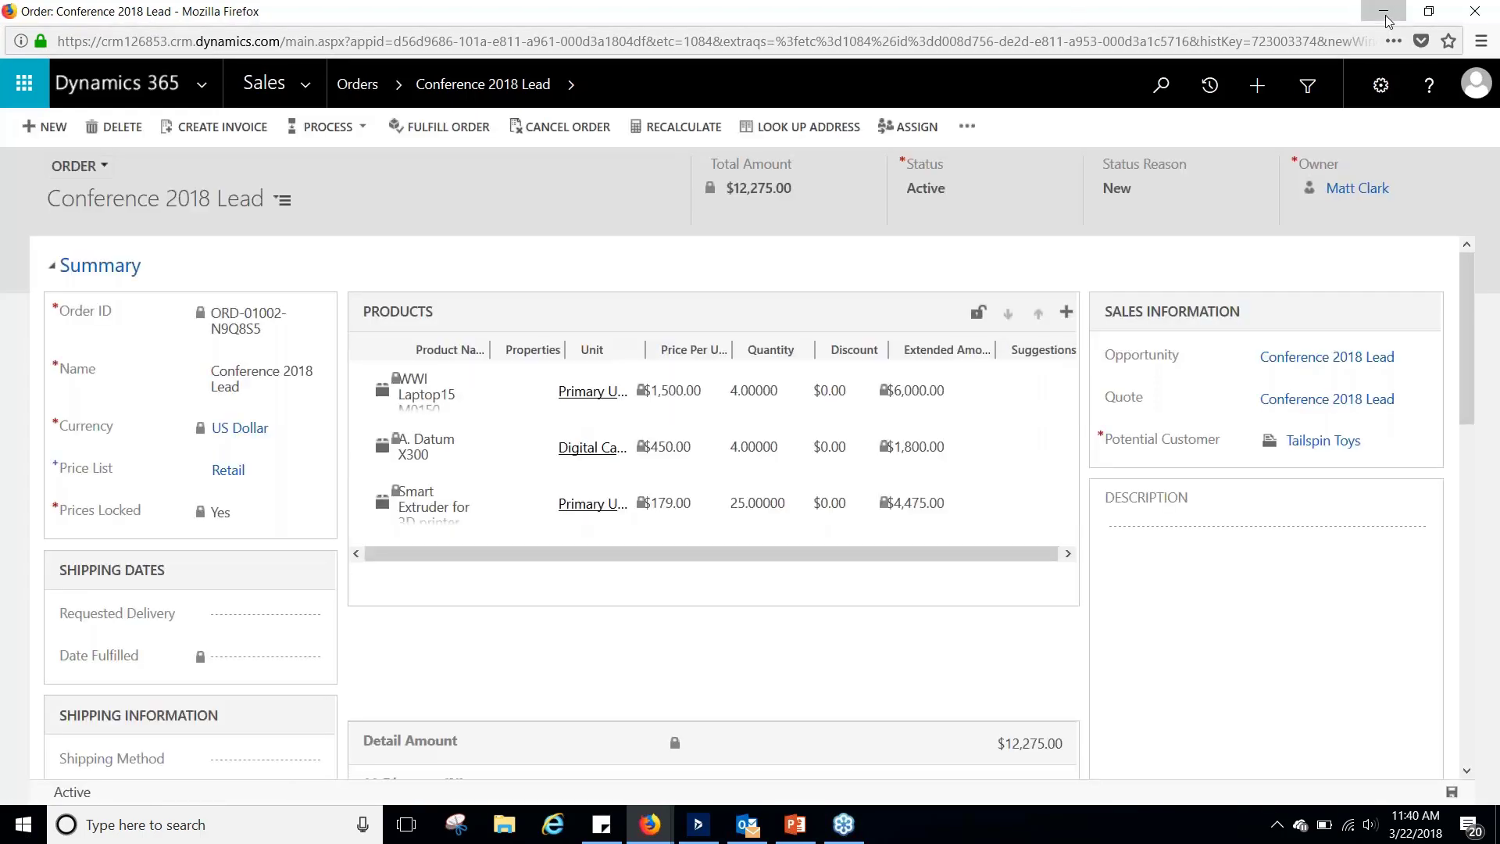
Return to the opportunity to review its activities and status, and open the Sales Rep Social dashboard.
{"action": "left_click", "coordinate": [1384, 12]}
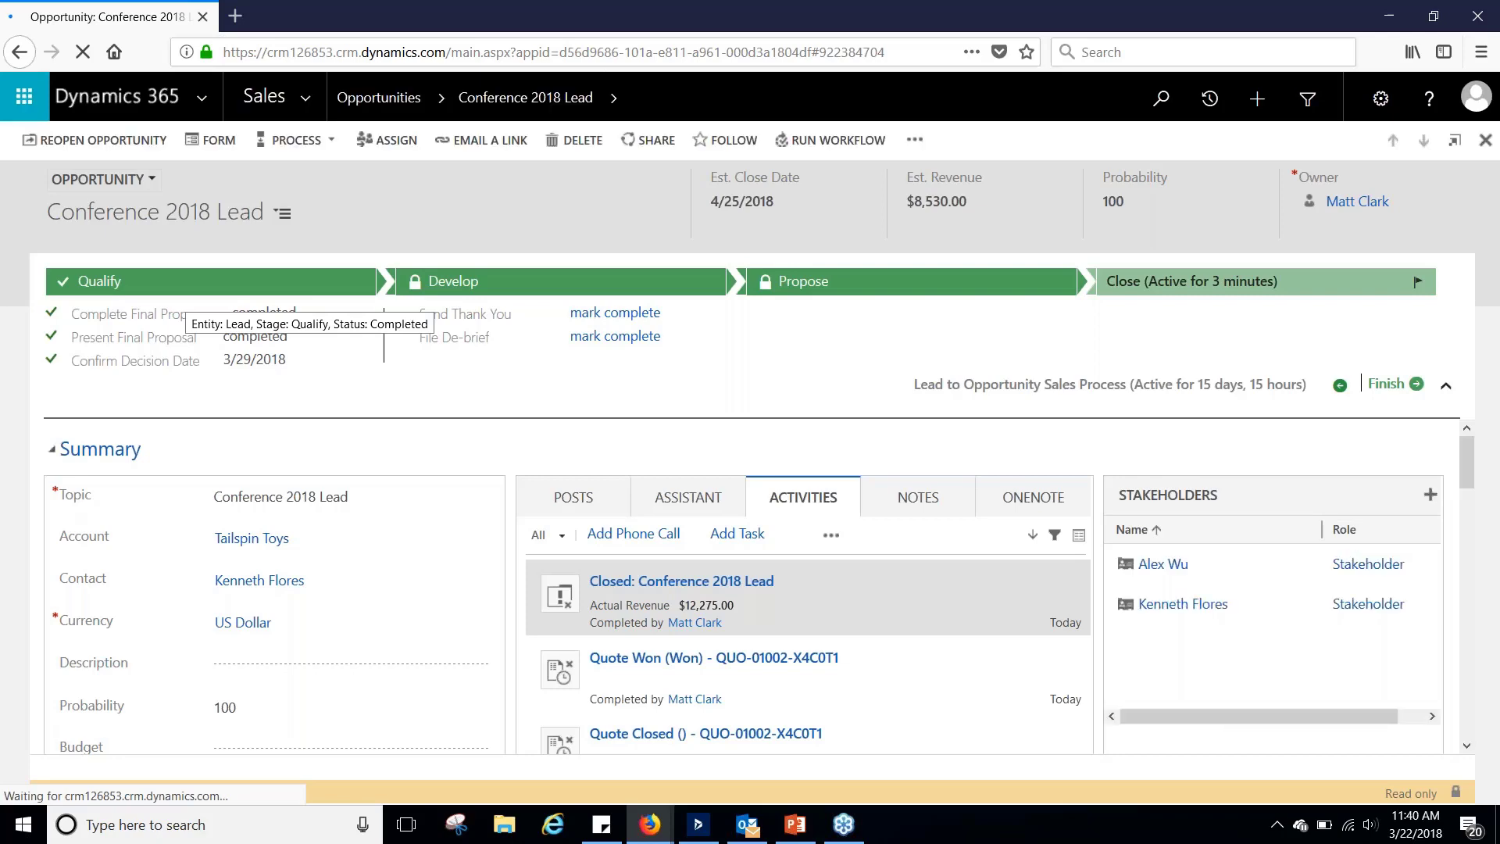
{"action": "scroll", "coordinate": [827, 612], "scroll_direction": "down", "scroll_amount": 3}
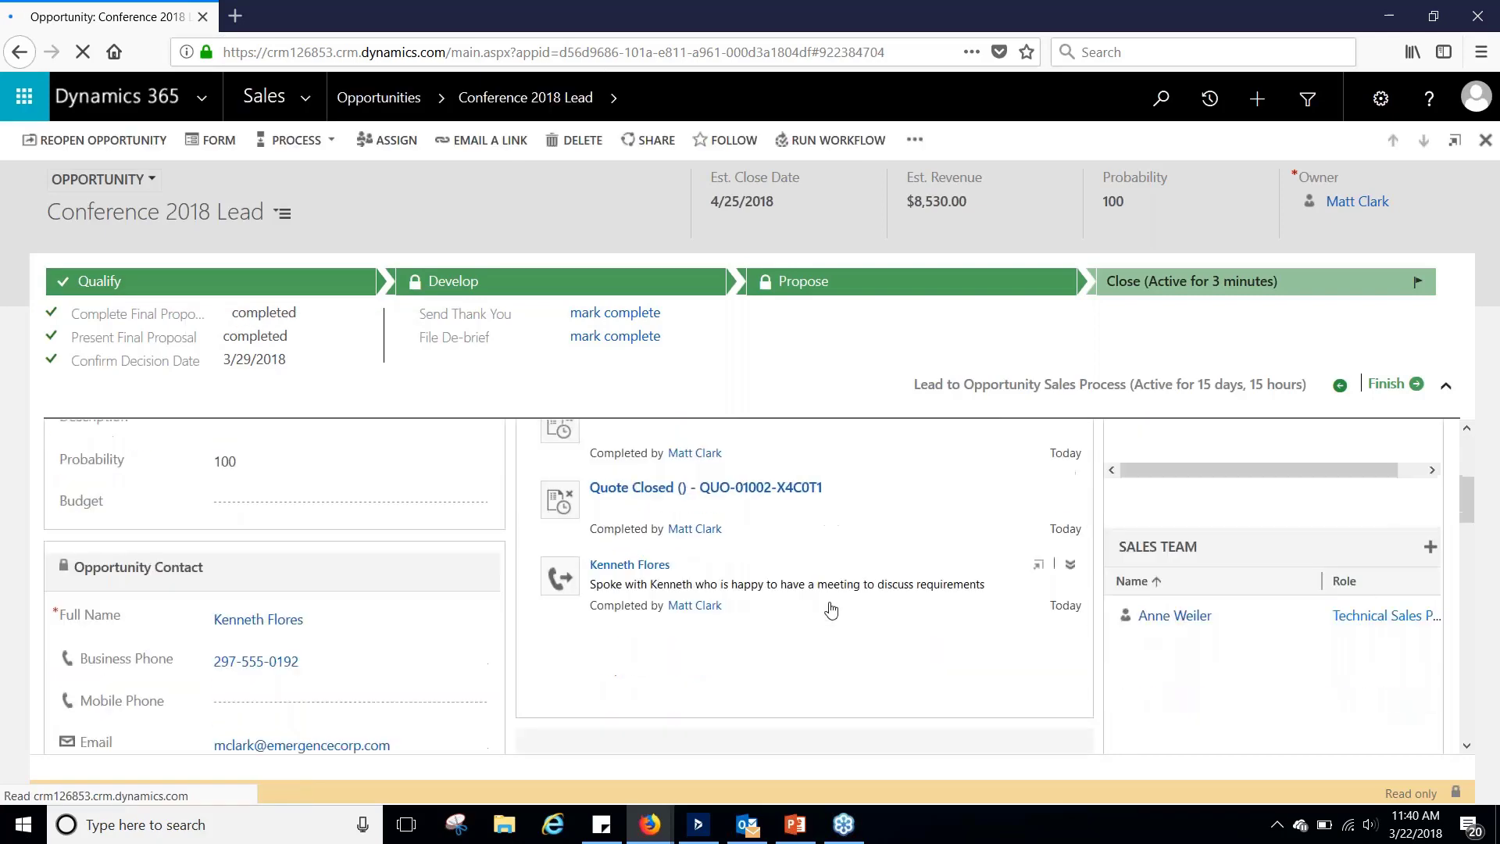
{"action": "scroll", "coordinate": [849, 545], "scroll_direction": "up", "scroll_amount": 3}
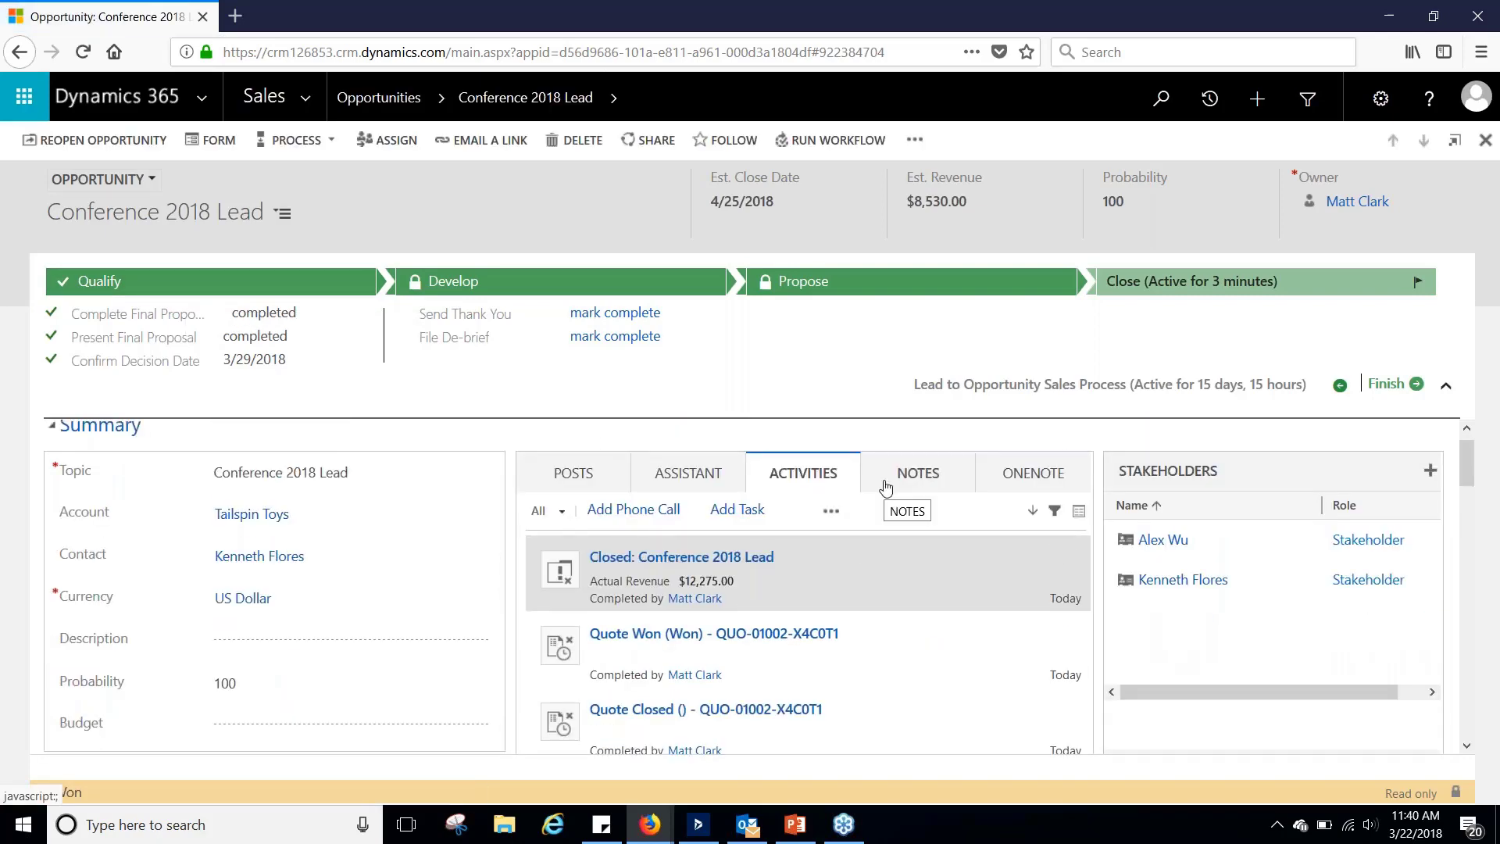
{"action": "scroll", "coordinate": [887, 485], "scroll_direction": "up", "scroll_amount": 1}
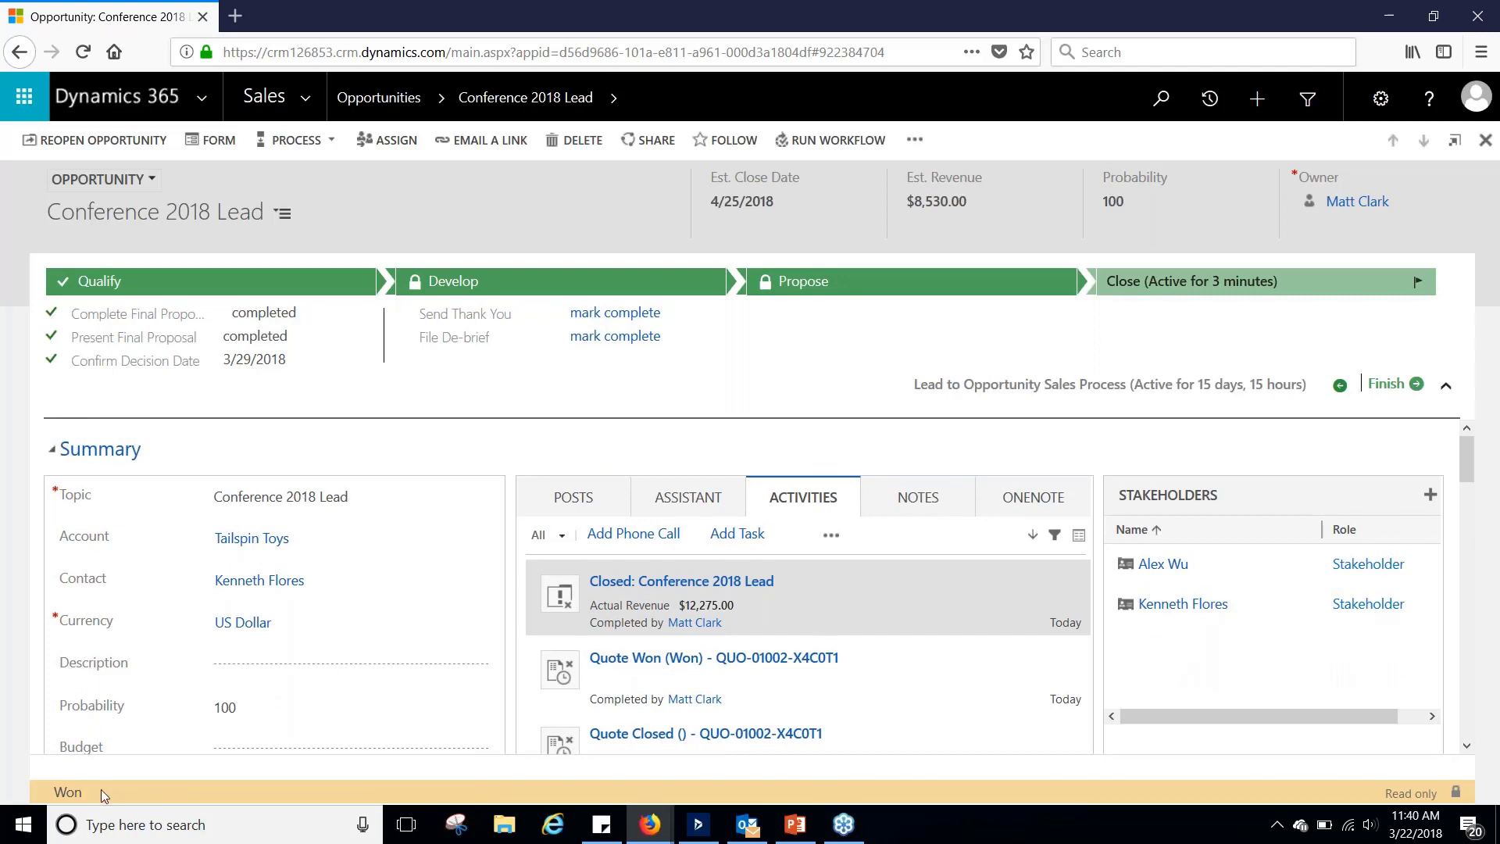
{"action": "left_click", "coordinate": [303, 95]}
{"action": "left_click", "coordinate": [136, 300]}
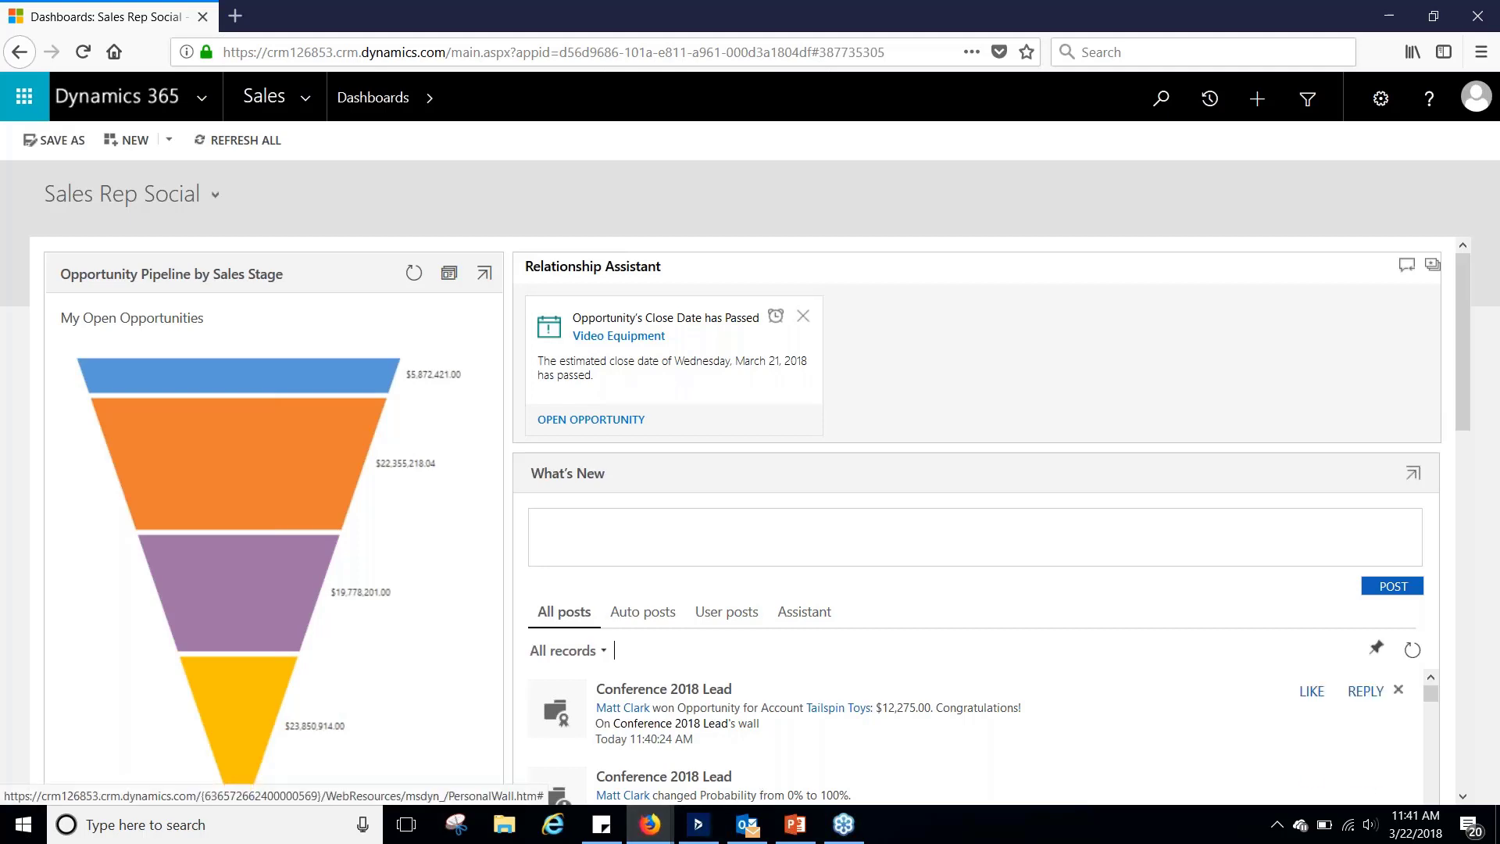
Switch to the Dynamics 365 desktop app and sign in with the account password.
{"action": "left_click", "coordinate": [707, 828]}
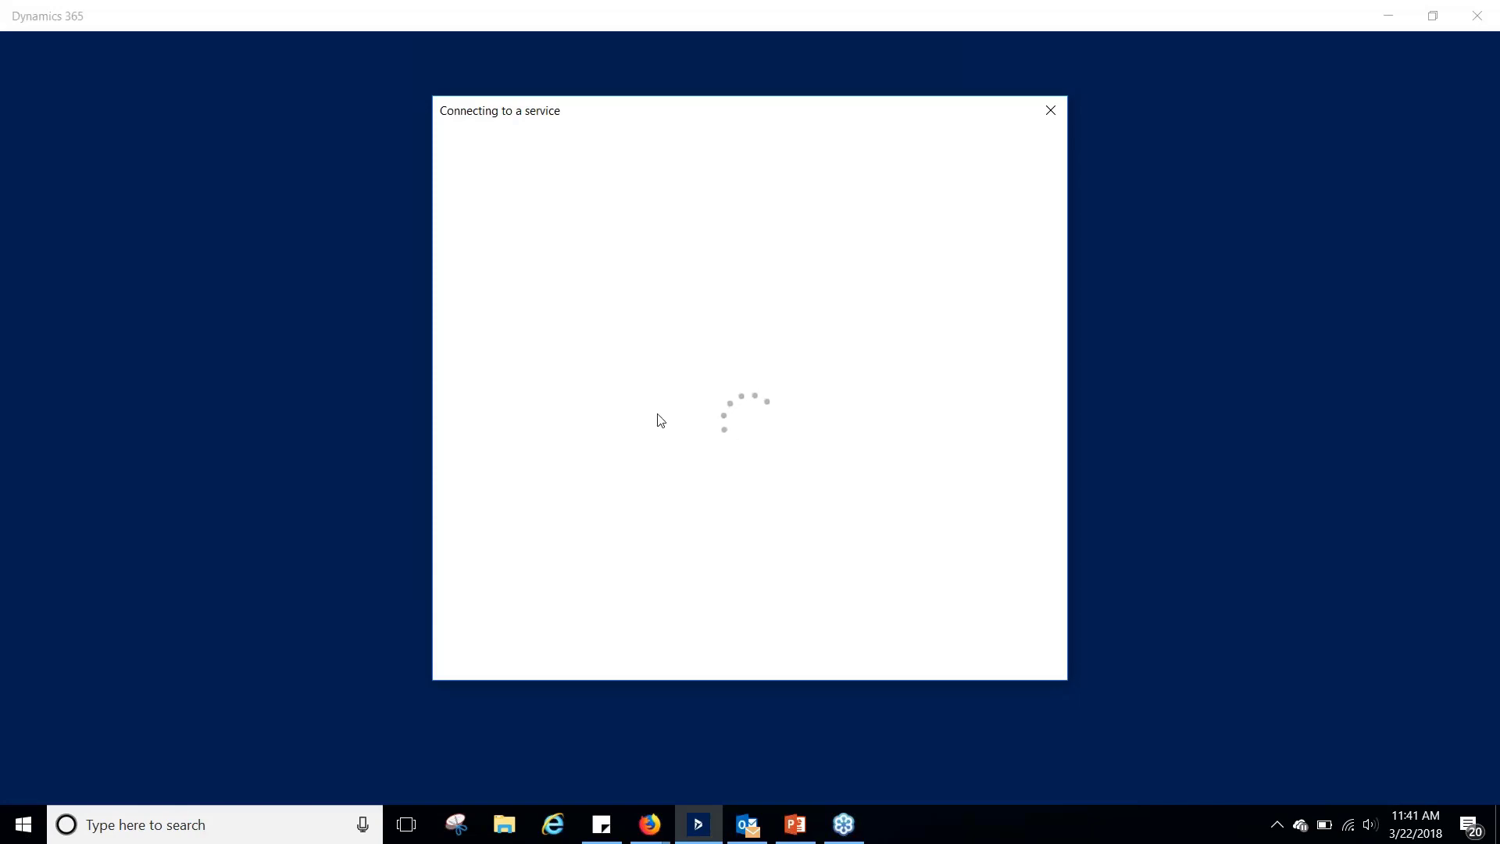
{"action": "left_click", "coordinate": [715, 390]}
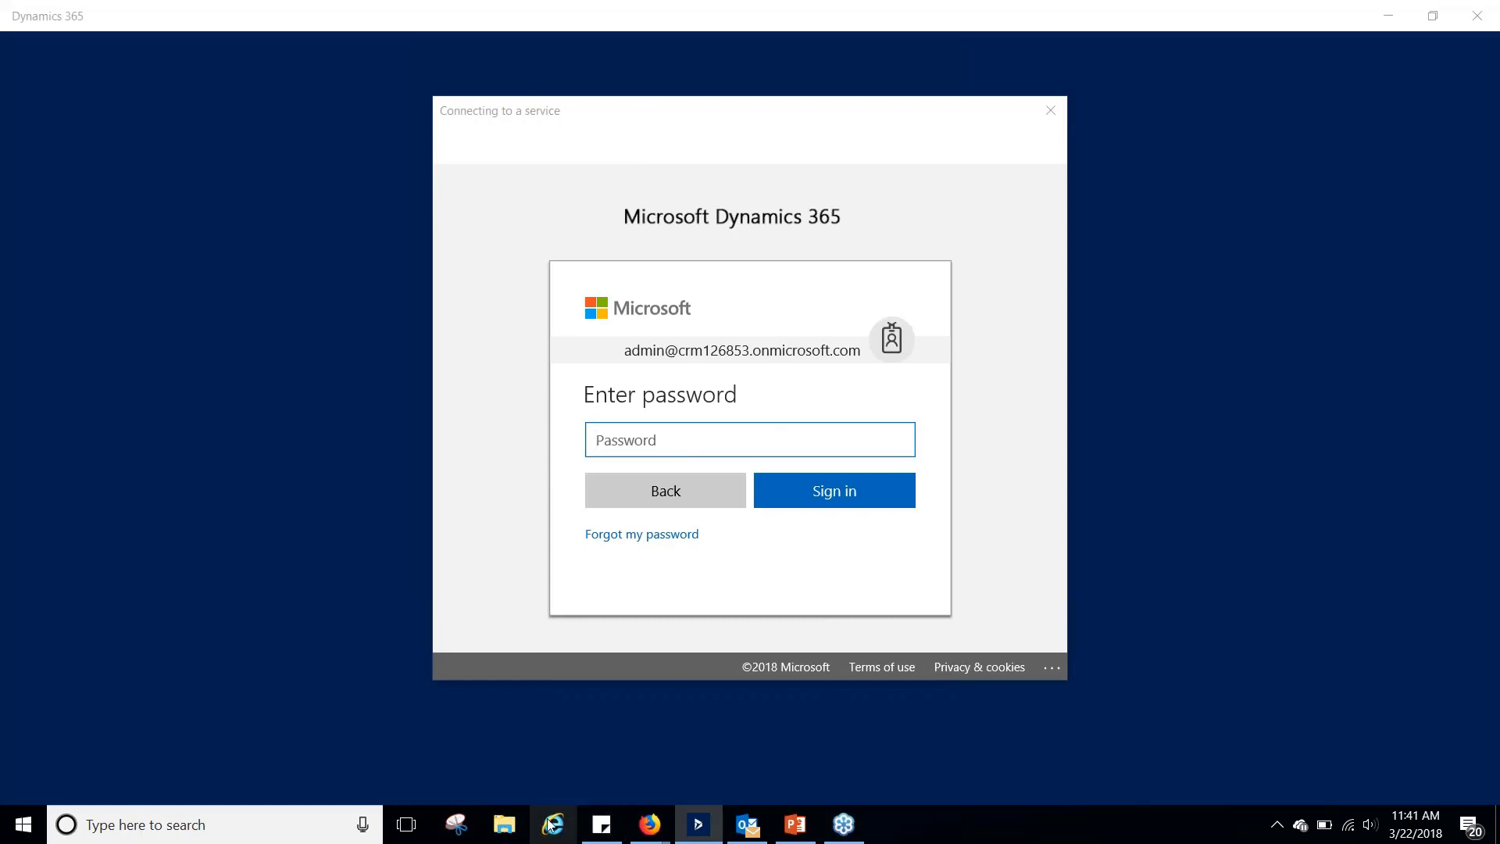
{"action": "key", "text": "ctrl+v"}
{"action": "left_click", "coordinate": [813, 494]}
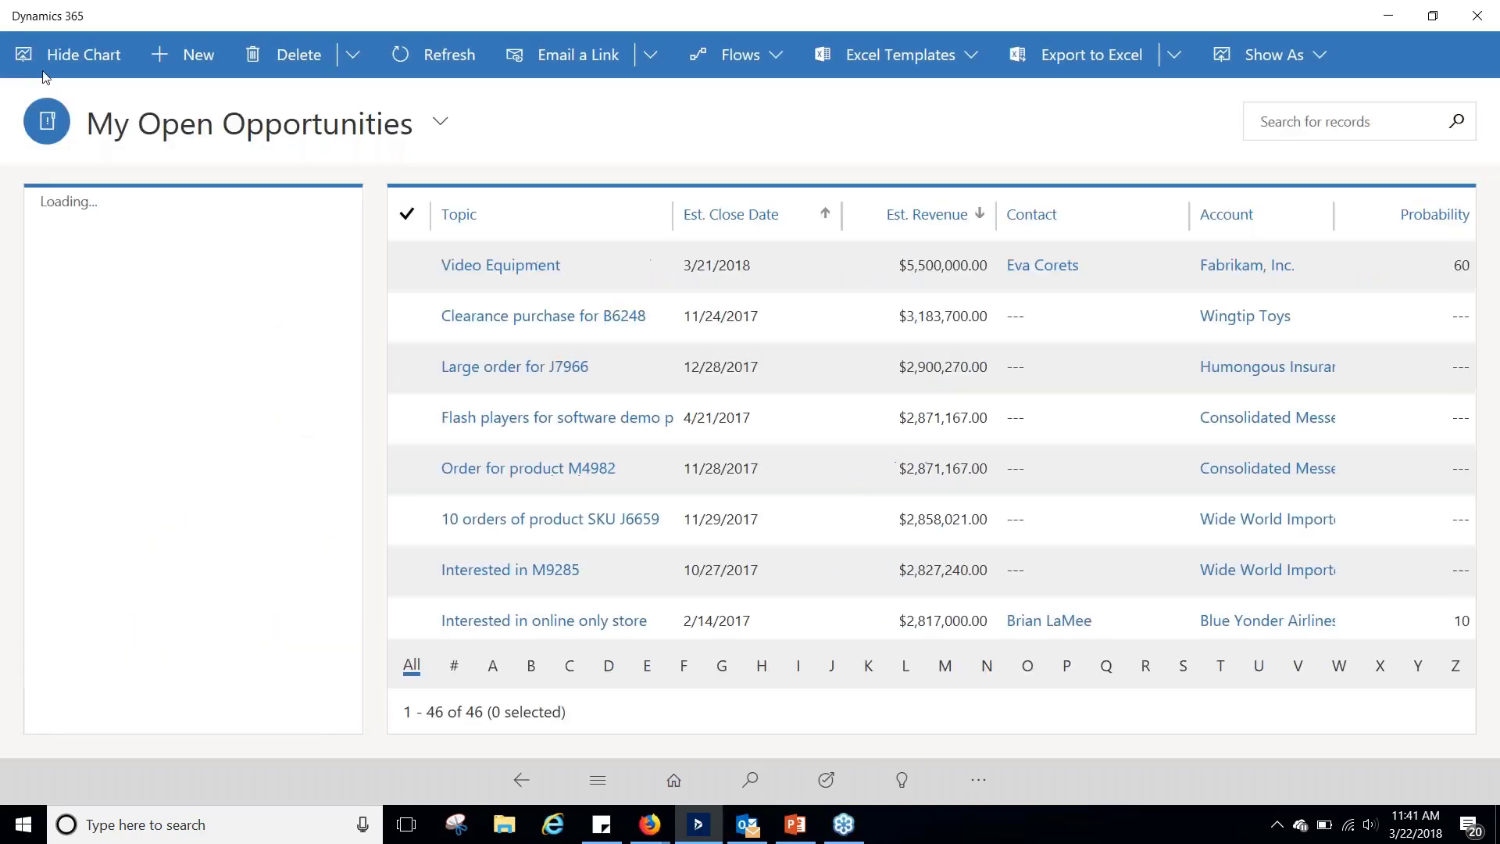
Filter My Open Opportunities to the Develop stage from the pipeline chart and look through the listed opportunities.
{"action": "left_click", "coordinate": [312, 322]}
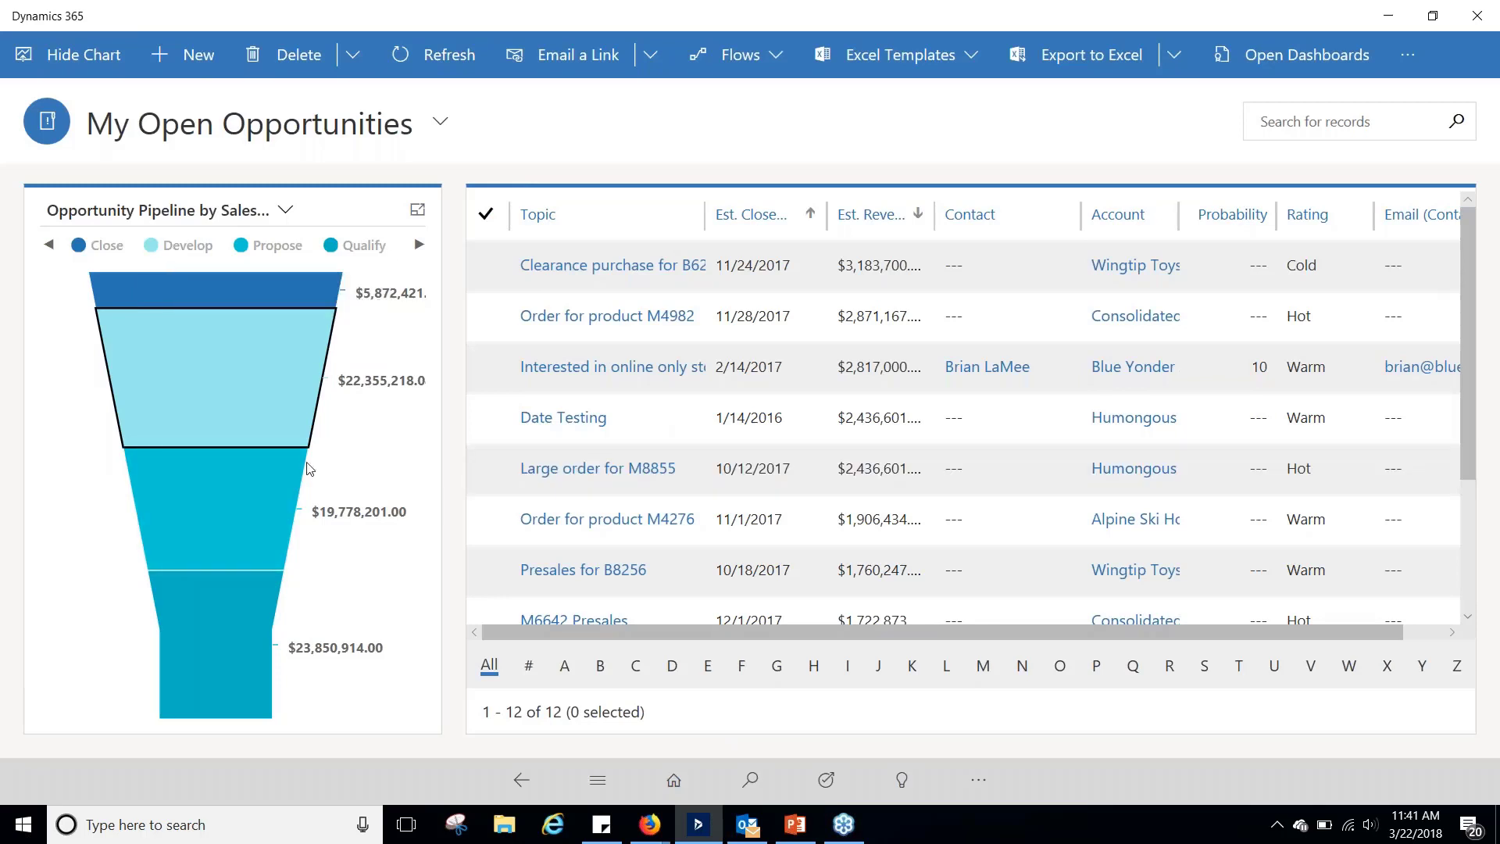
{"action": "mouse_move", "coordinate": [235, 368]}
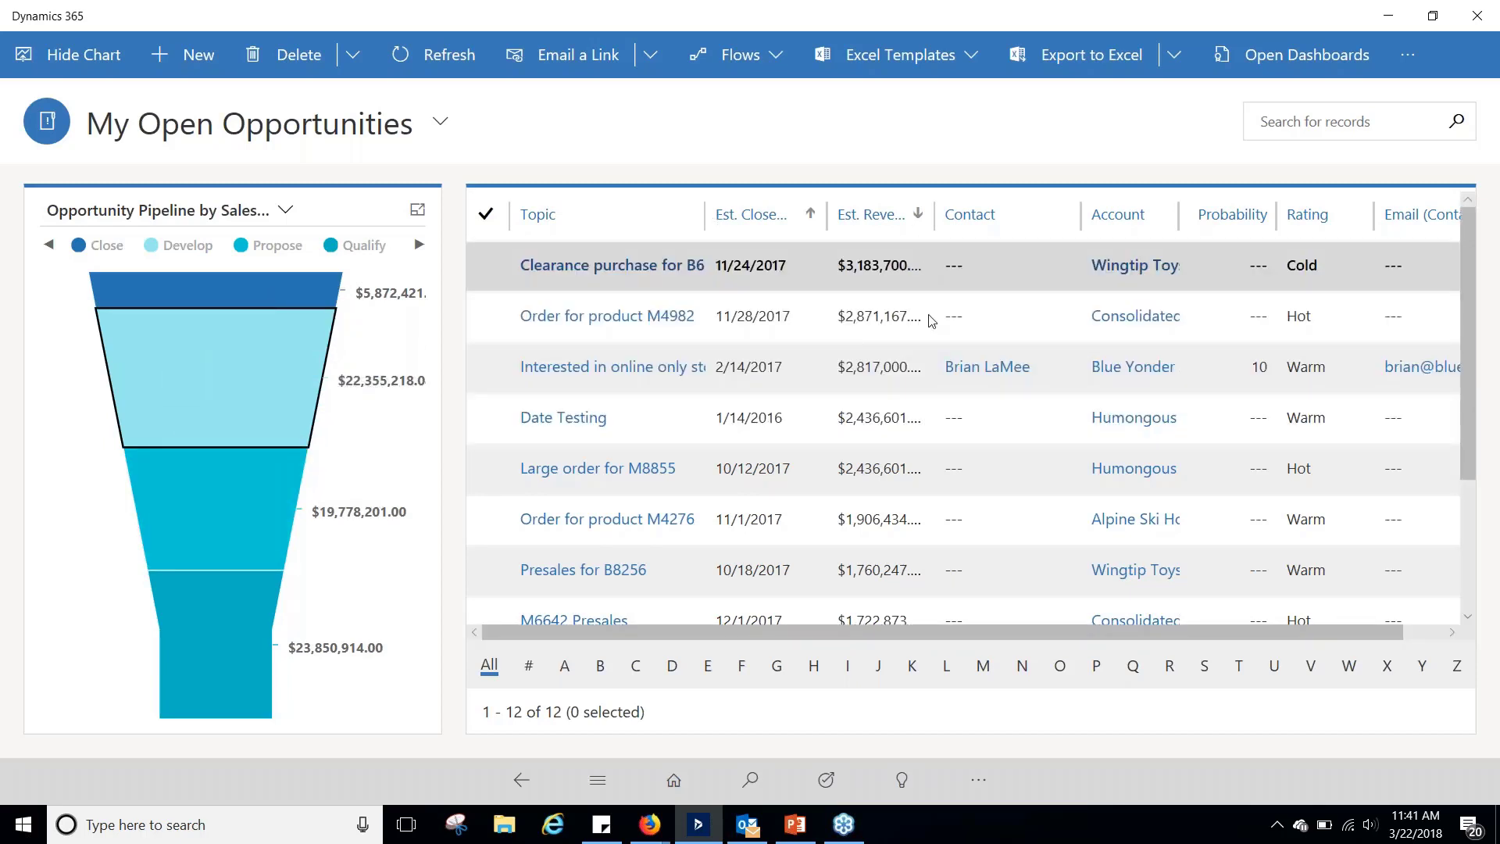
{"action": "scroll", "coordinate": [954, 434], "scroll_direction": "down", "scroll_amount": 3}
{"action": "scroll", "coordinate": [959, 439], "scroll_direction": "up", "scroll_amount": 3}
{"action": "scroll", "coordinate": [960, 442], "scroll_direction": "down", "scroll_amount": 2}
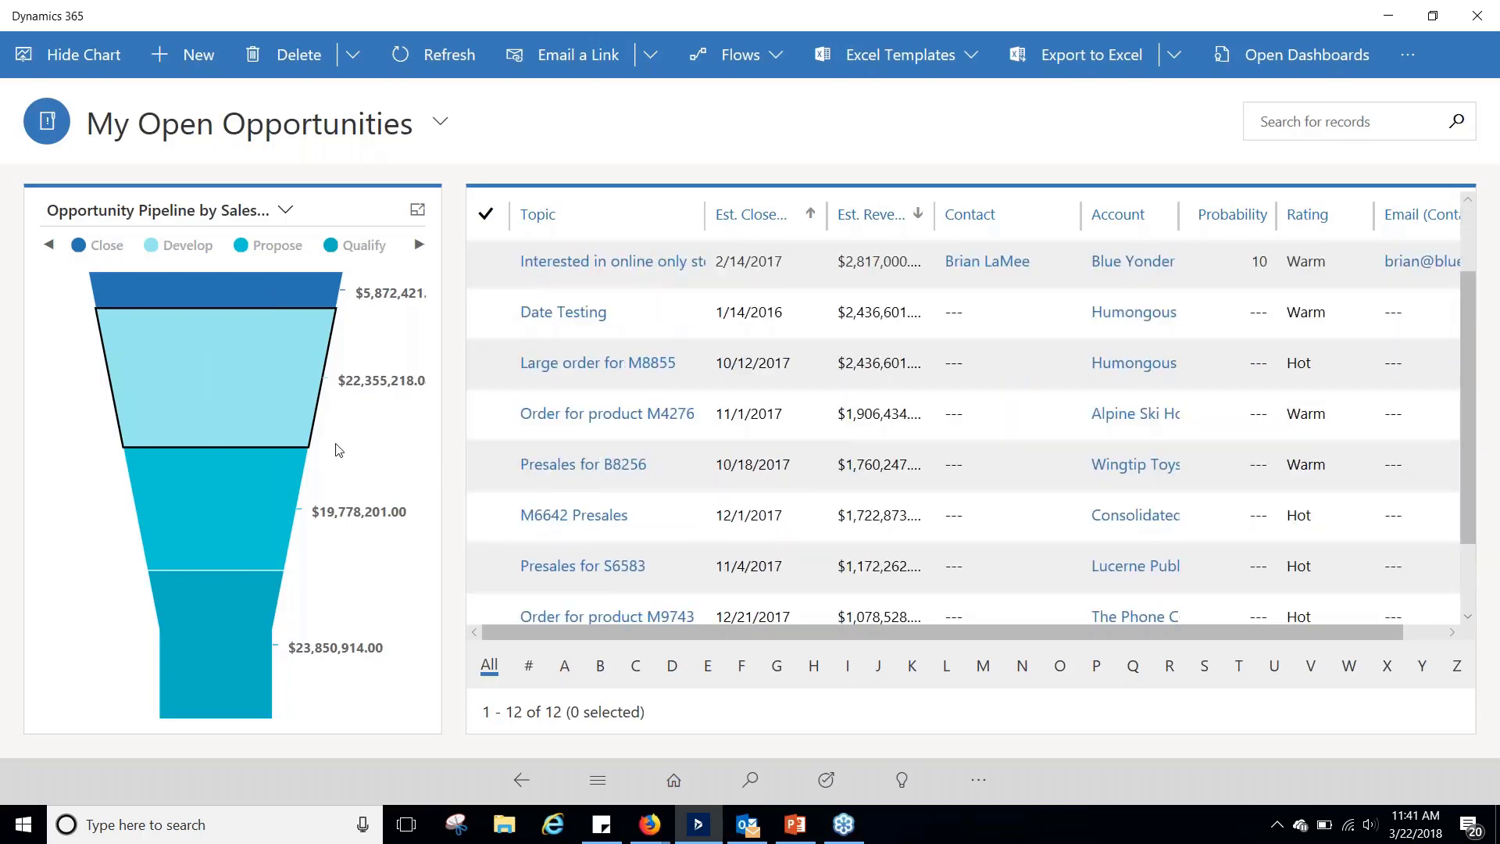
Enlarge the Opportunity Pipeline by Sales Stage chart, inspect its Develop segment and close the enlarged view.
{"action": "mouse_move", "coordinate": [229, 292]}
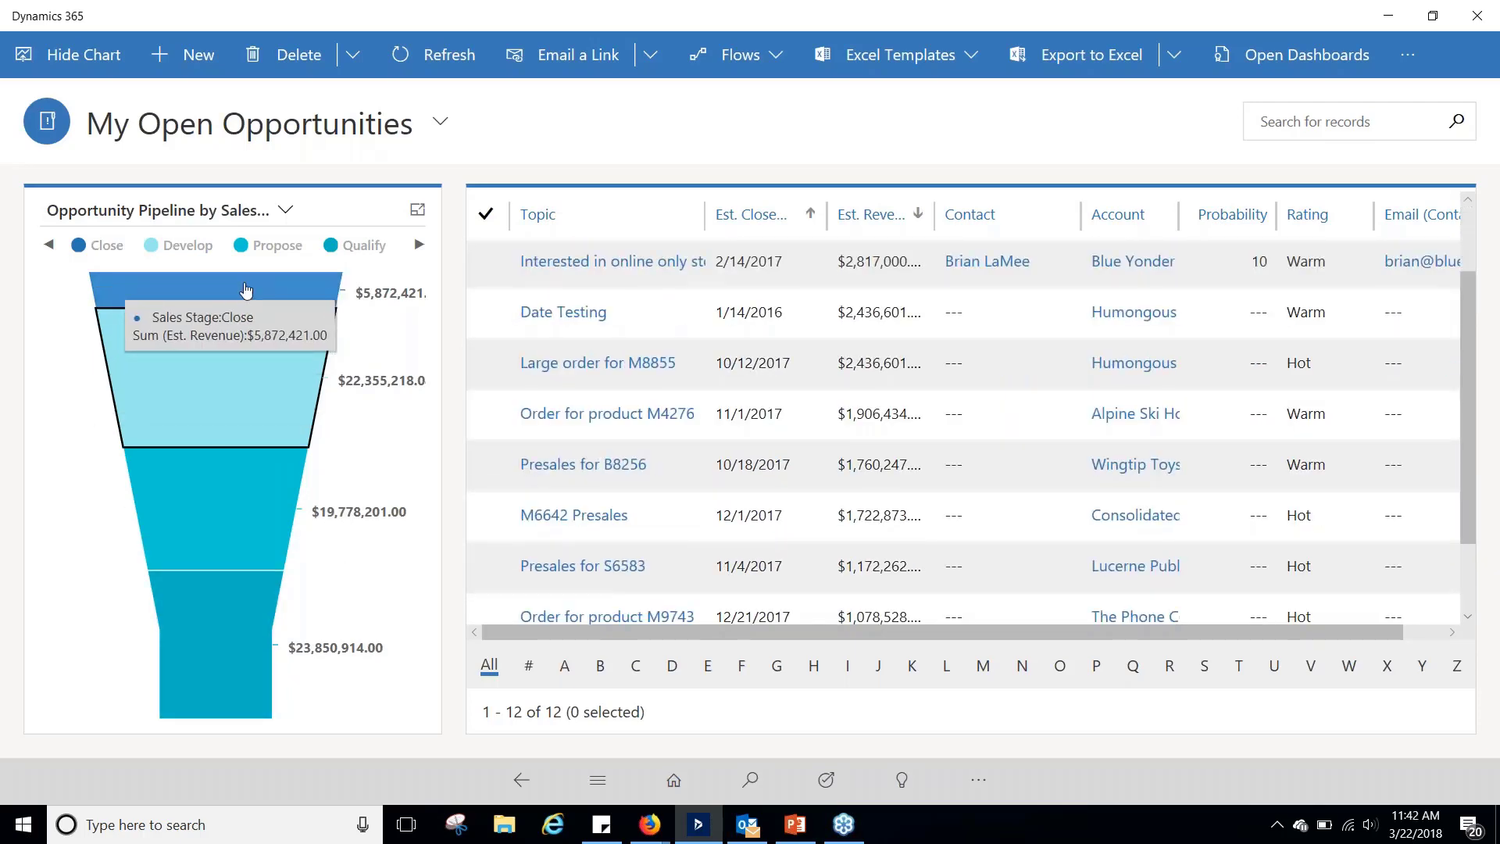
{"action": "mouse_move", "coordinate": [187, 415]}
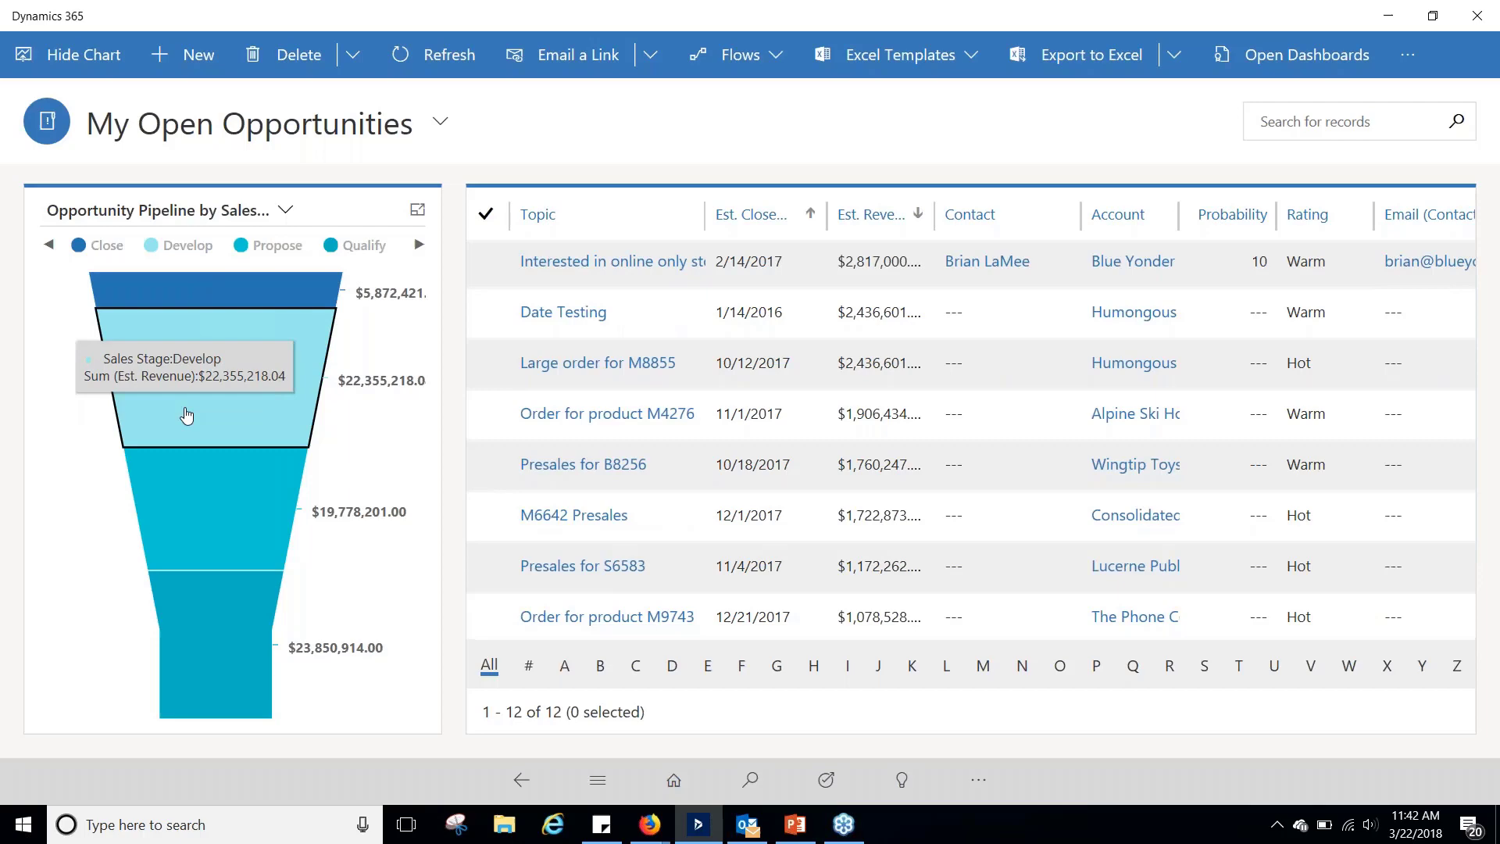
{"action": "left_click", "coordinate": [418, 213]}
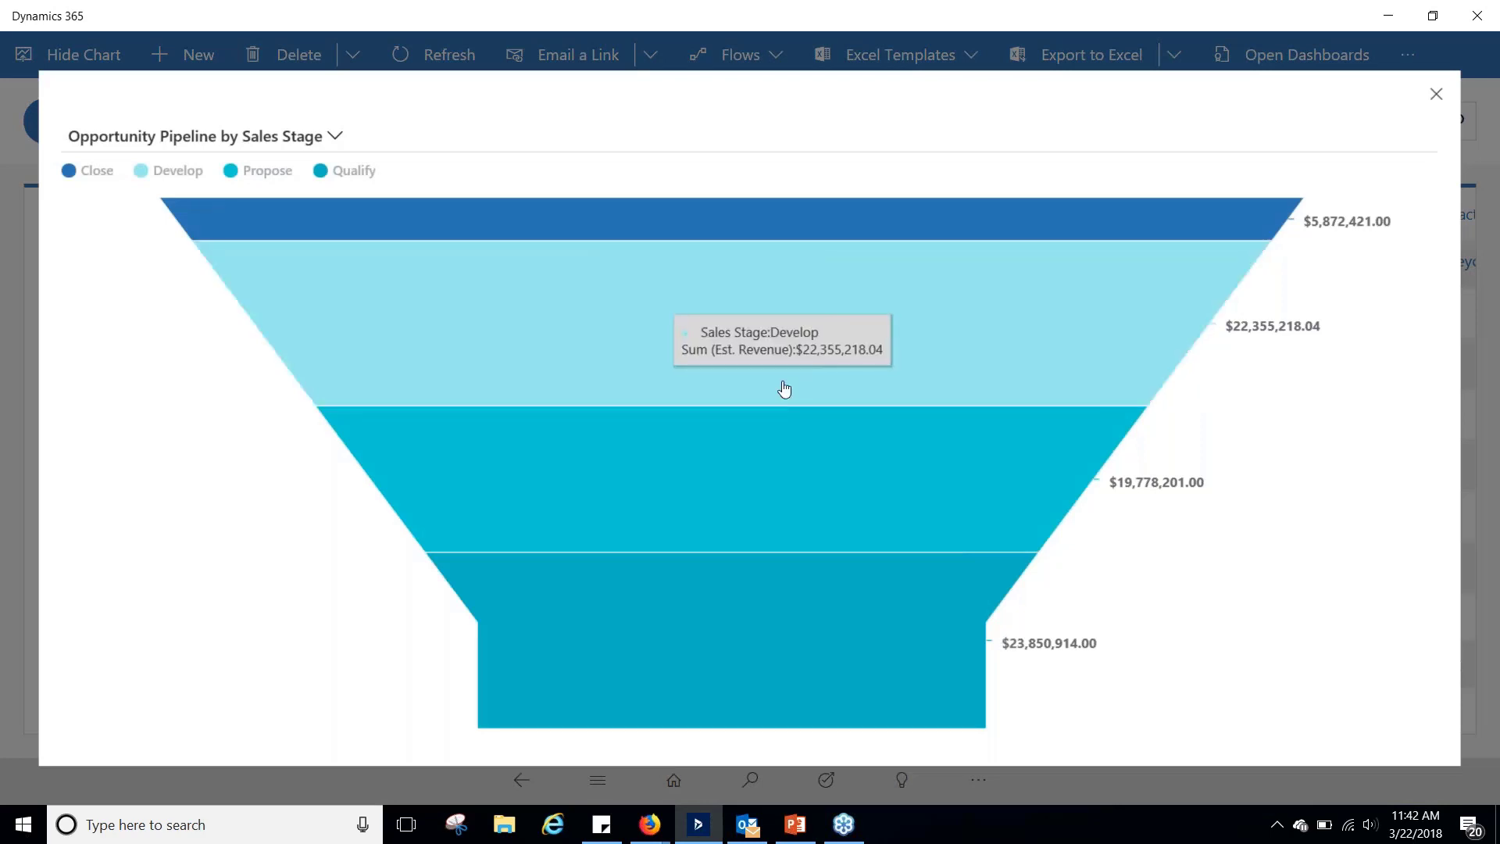
{"action": "left_click", "coordinate": [787, 356]}
{"action": "left_click", "coordinate": [1436, 94]}
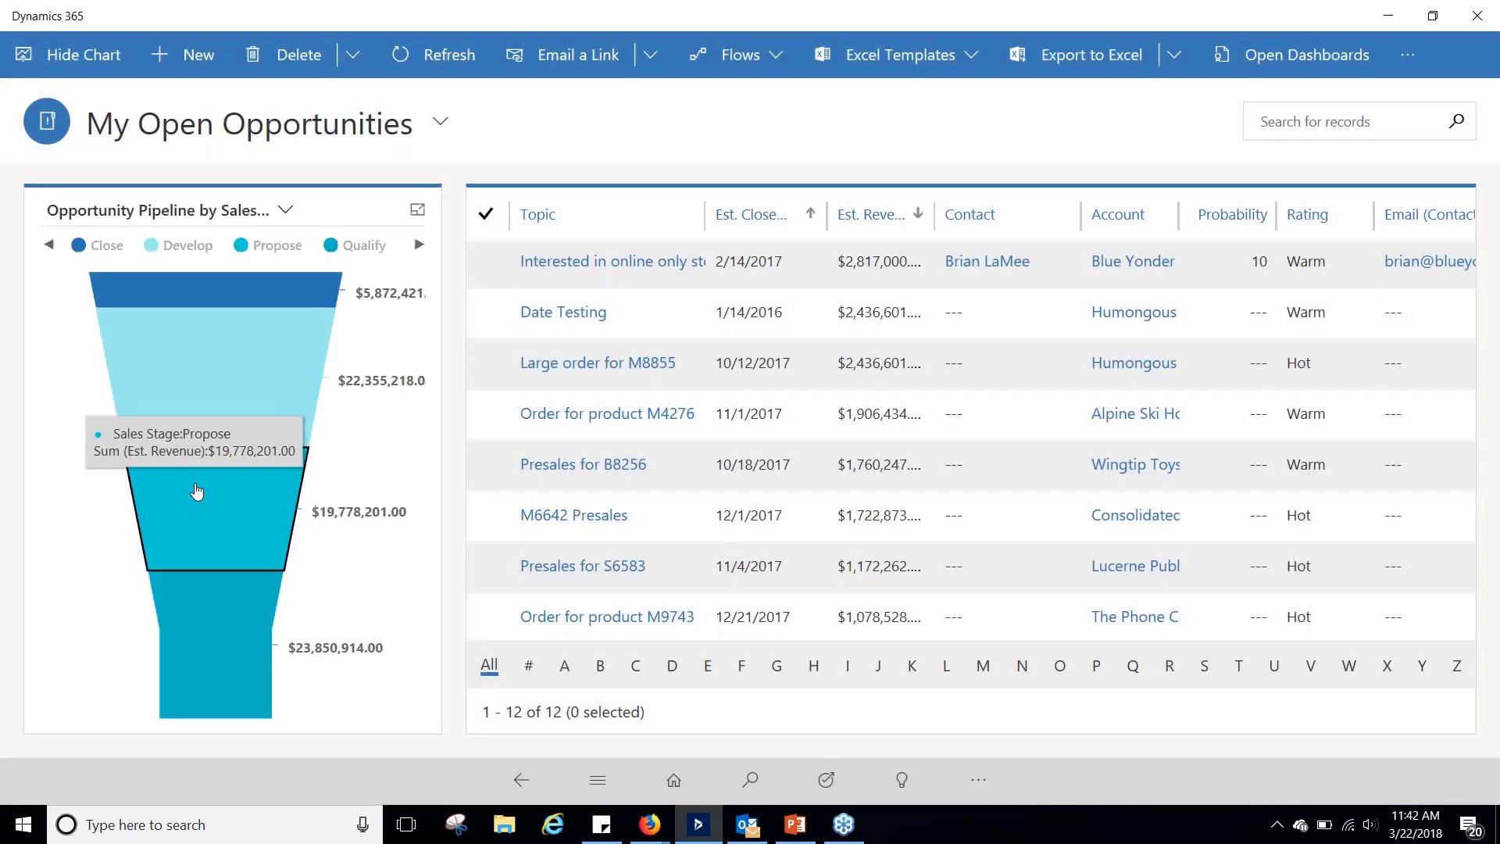
Compare the open opportunities listed for the Propose, Develop and Qualify stages by filtering from the pipeline chart.
{"action": "left_click", "coordinate": [196, 490]}
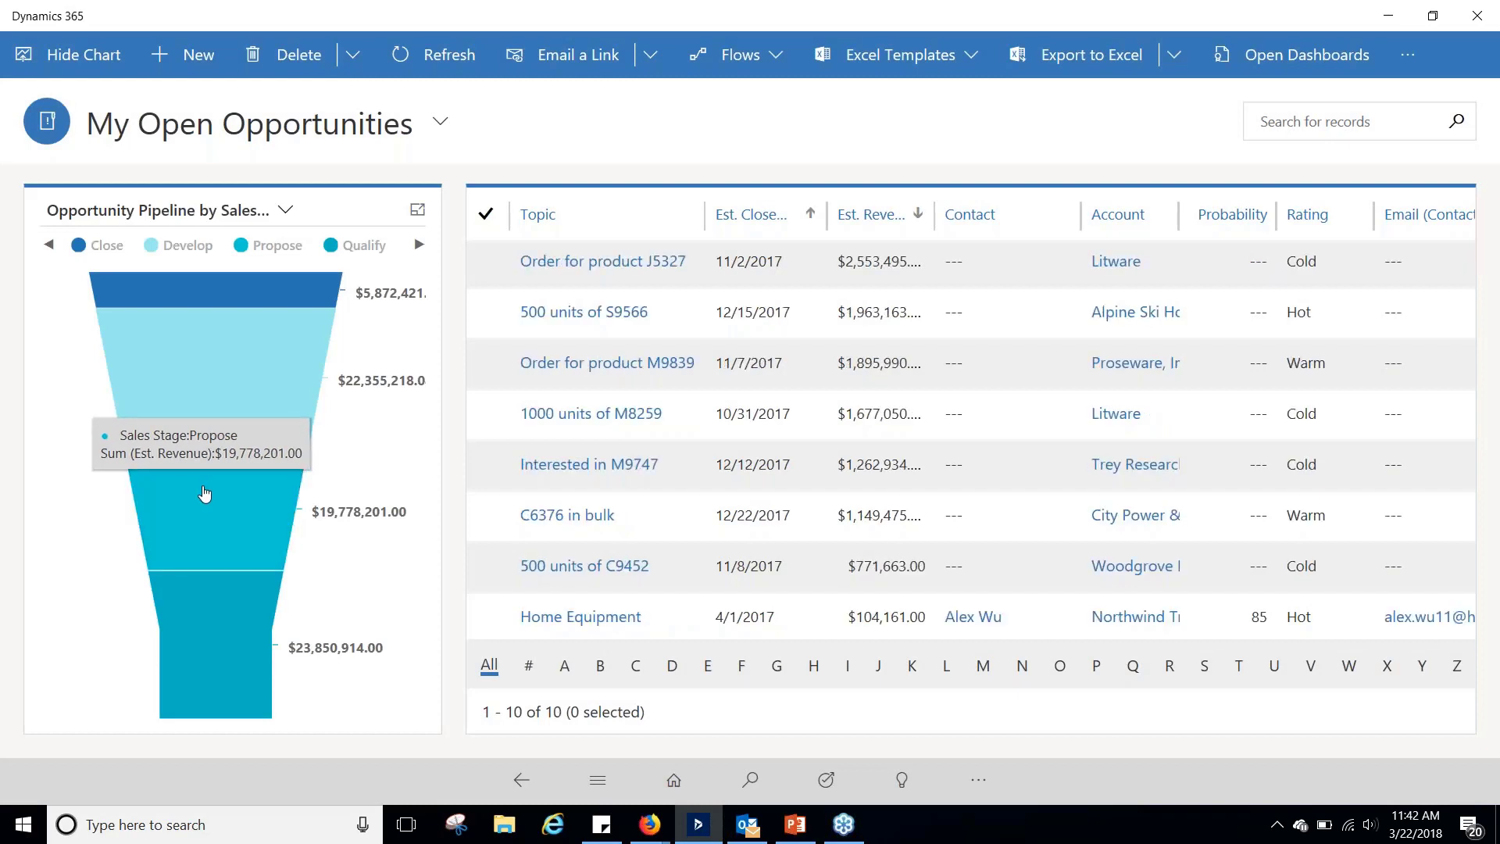
{"action": "left_click", "coordinate": [236, 566]}
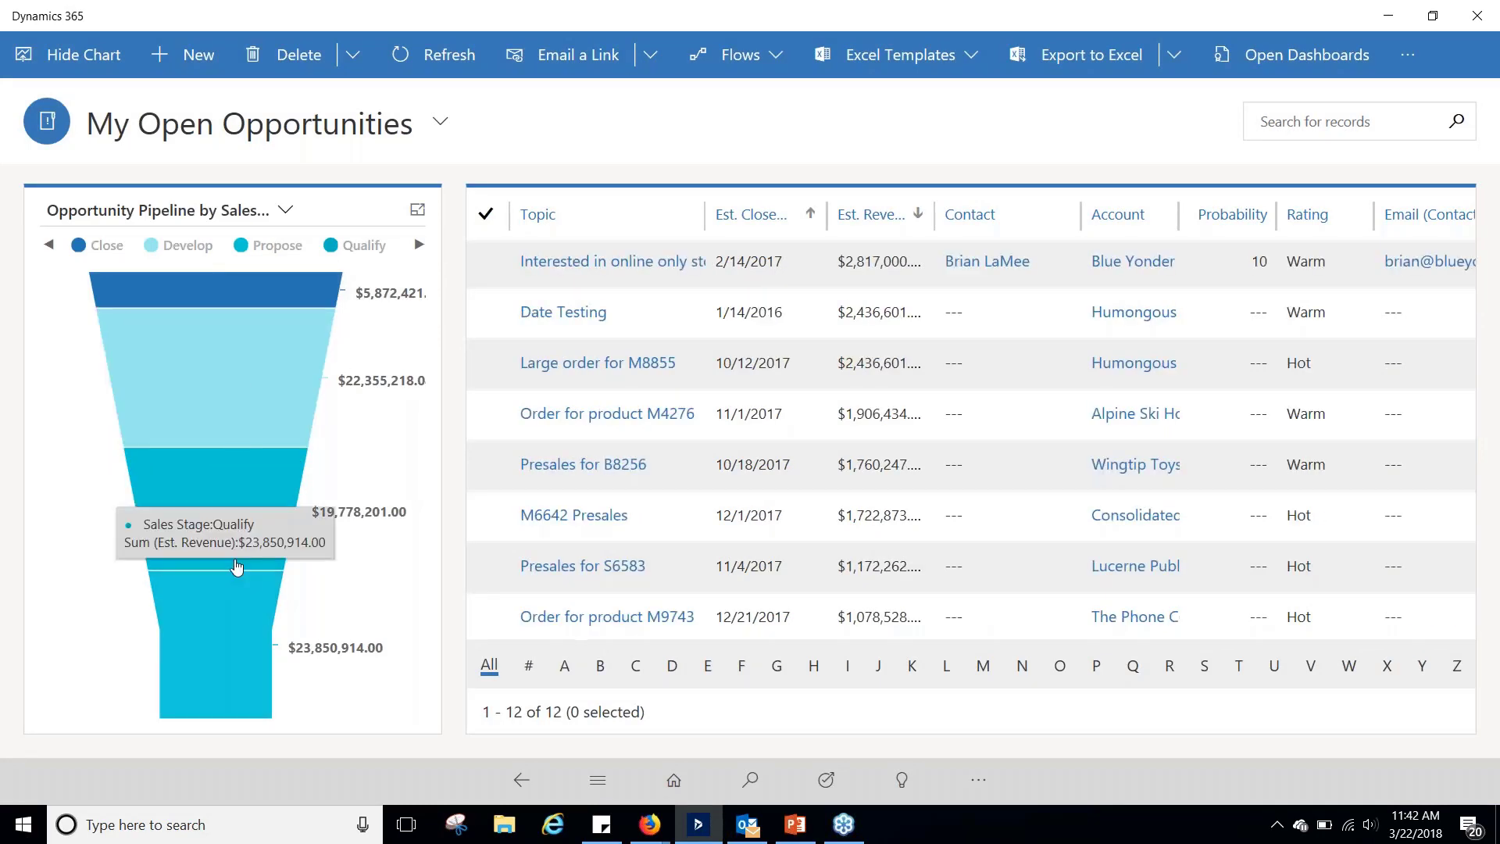
{"action": "left_click", "coordinate": [205, 362]}
{"action": "left_click", "coordinate": [213, 521]}
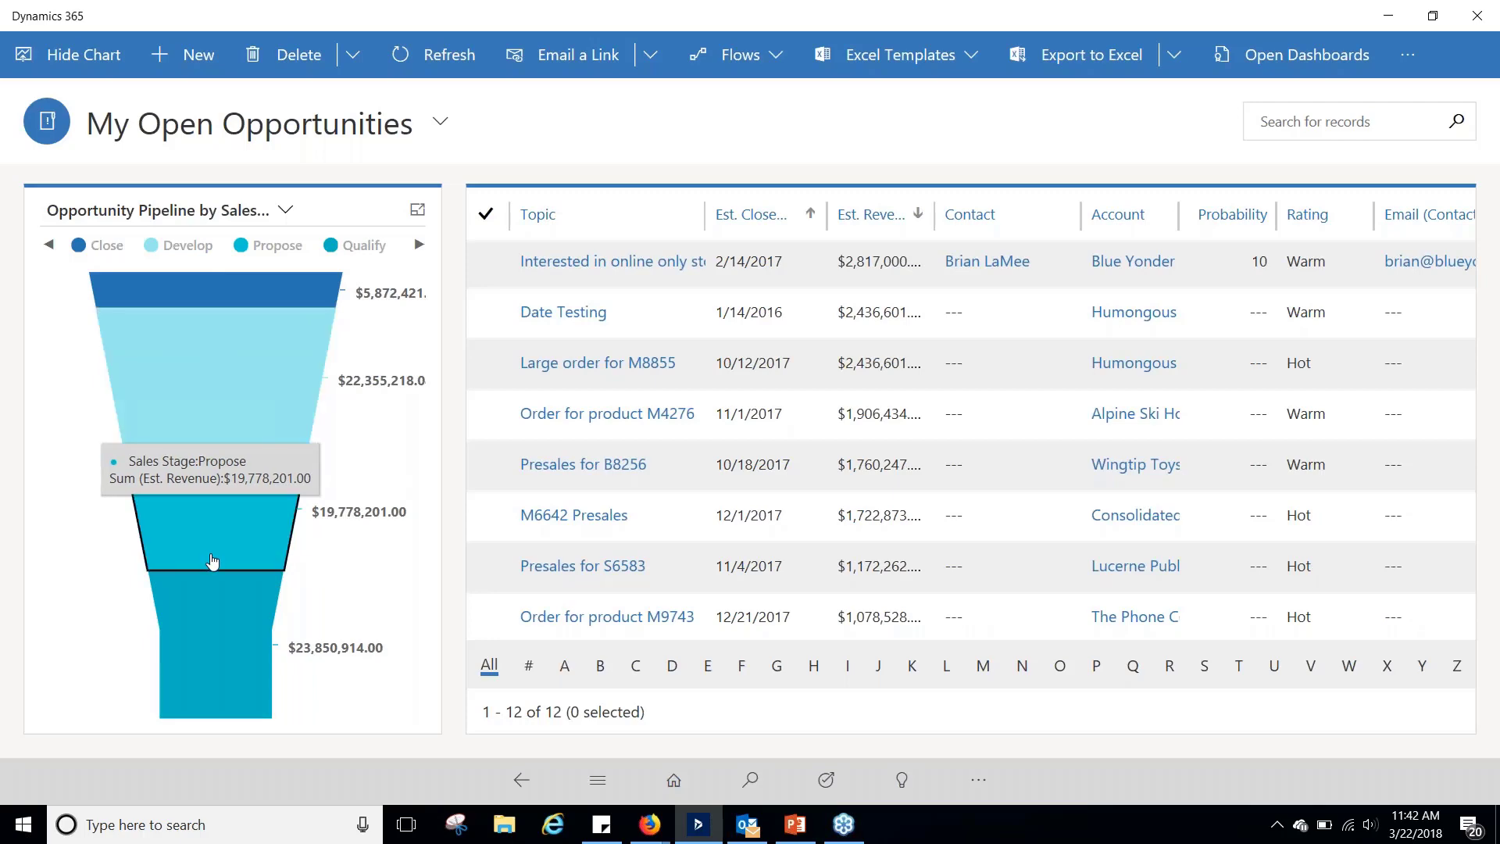
{"action": "left_click", "coordinate": [217, 601]}
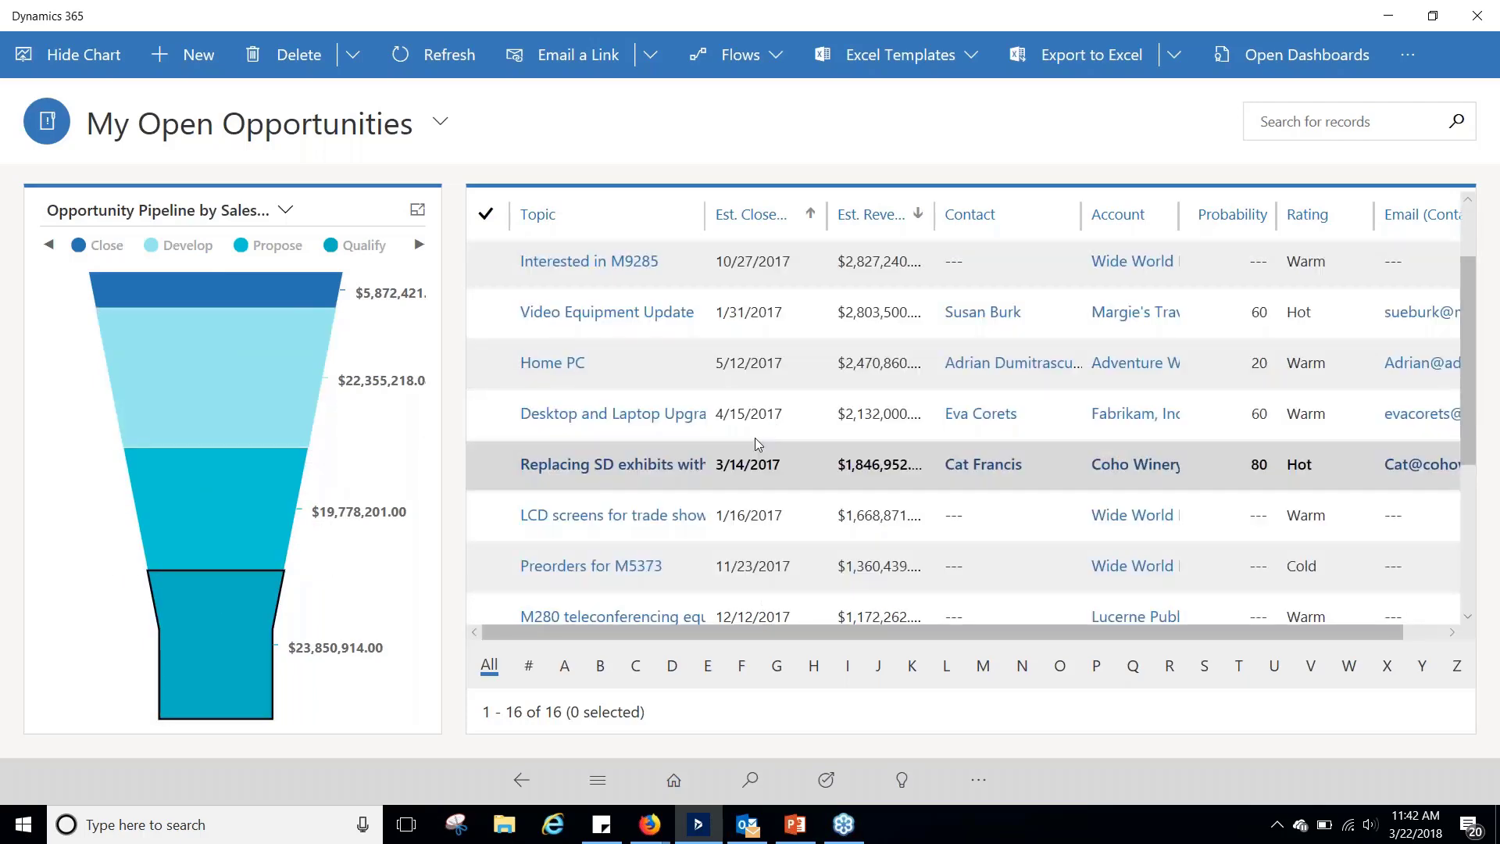
{"action": "left_click", "coordinate": [227, 383]}
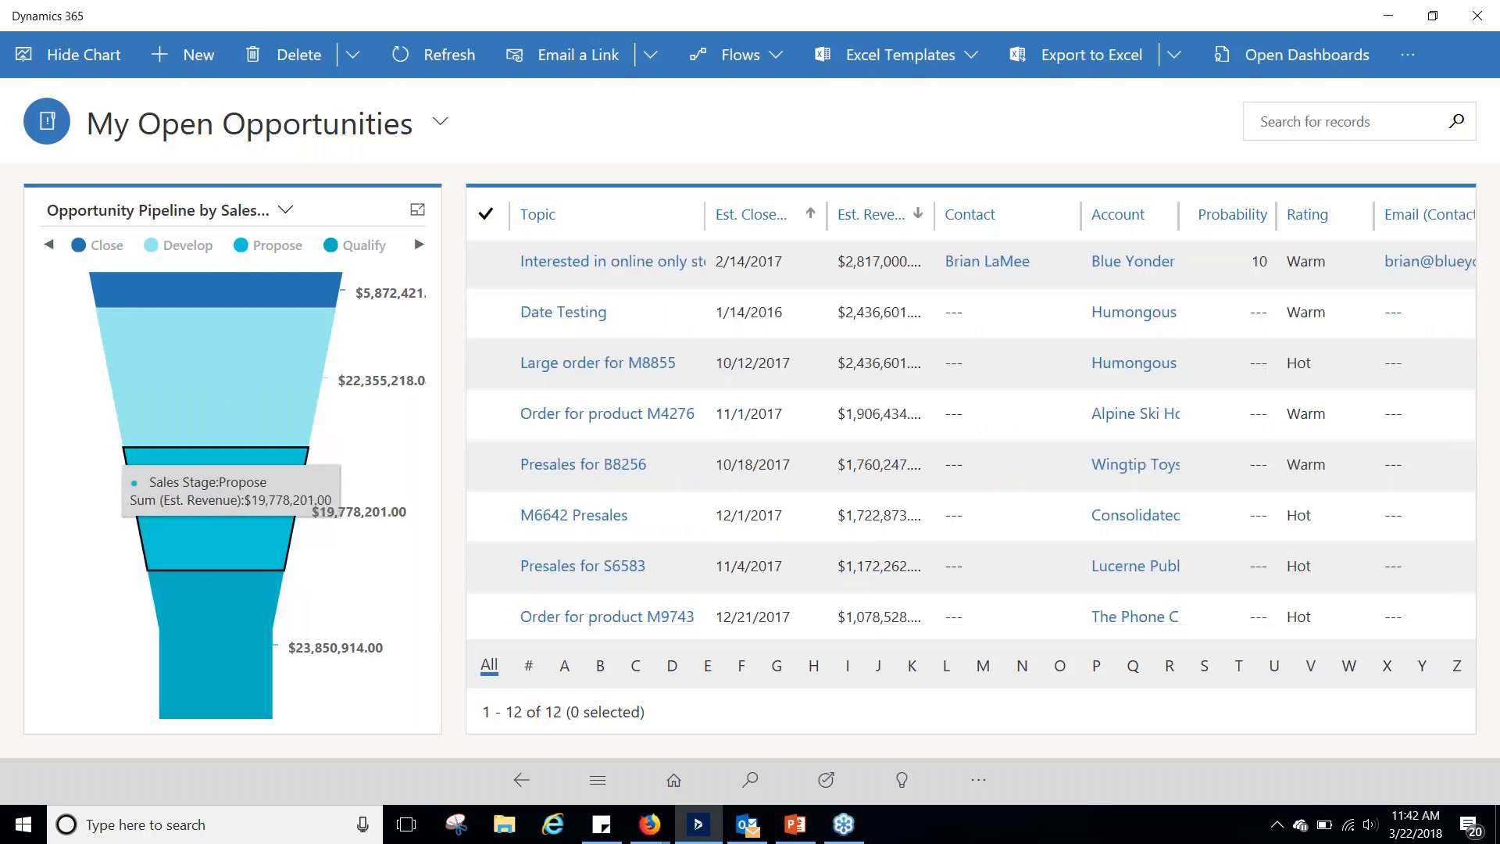
{"action": "left_click", "coordinate": [188, 484]}
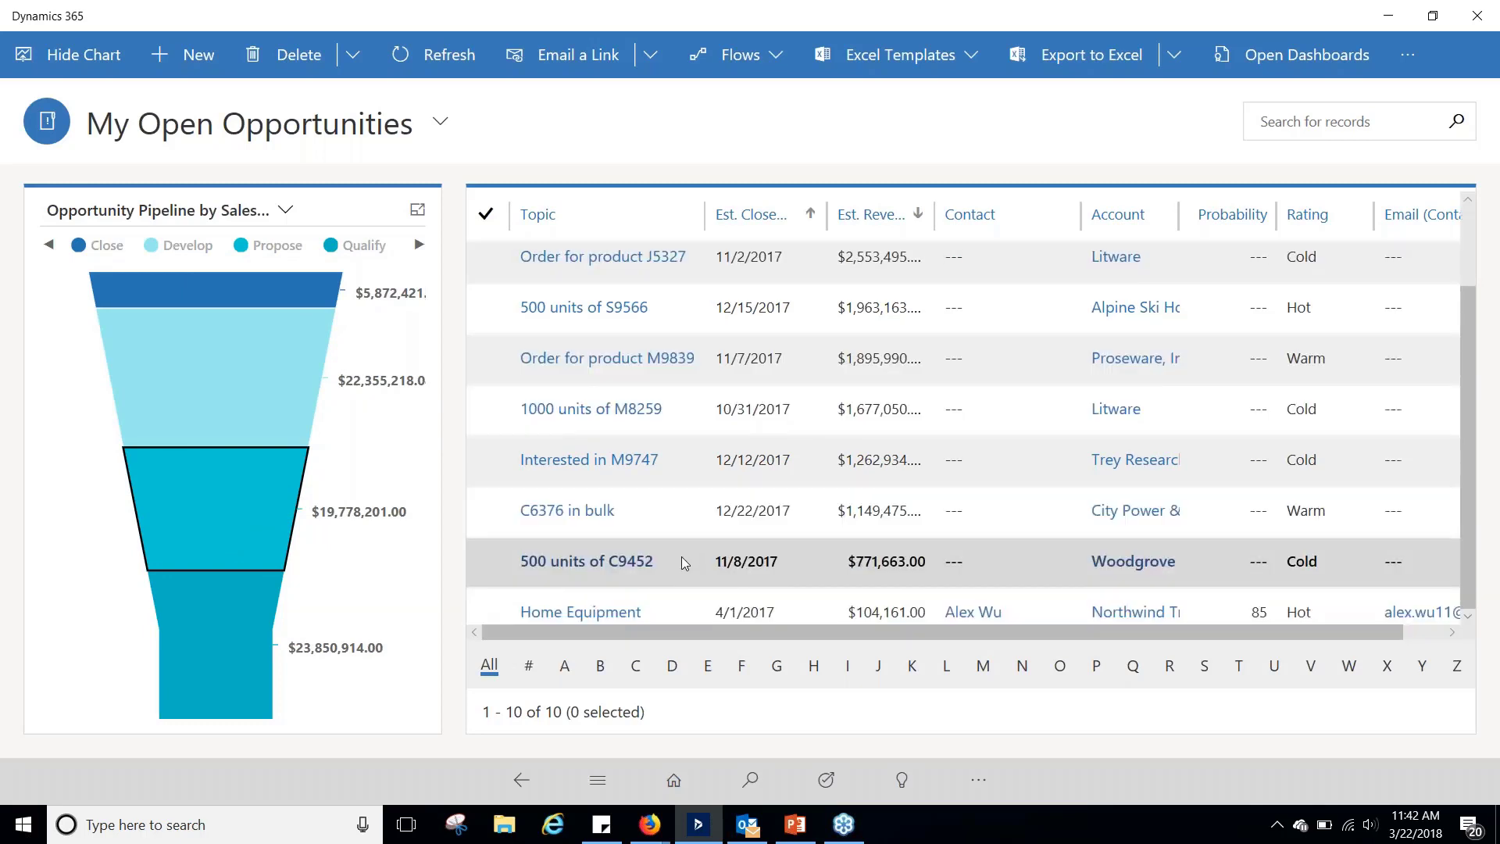
Filter to the Qualify stage, open the Preorders for M5373 opportunity to review its summary and timeline, and return to the list.
{"action": "mouse_move", "coordinate": [253, 640]}
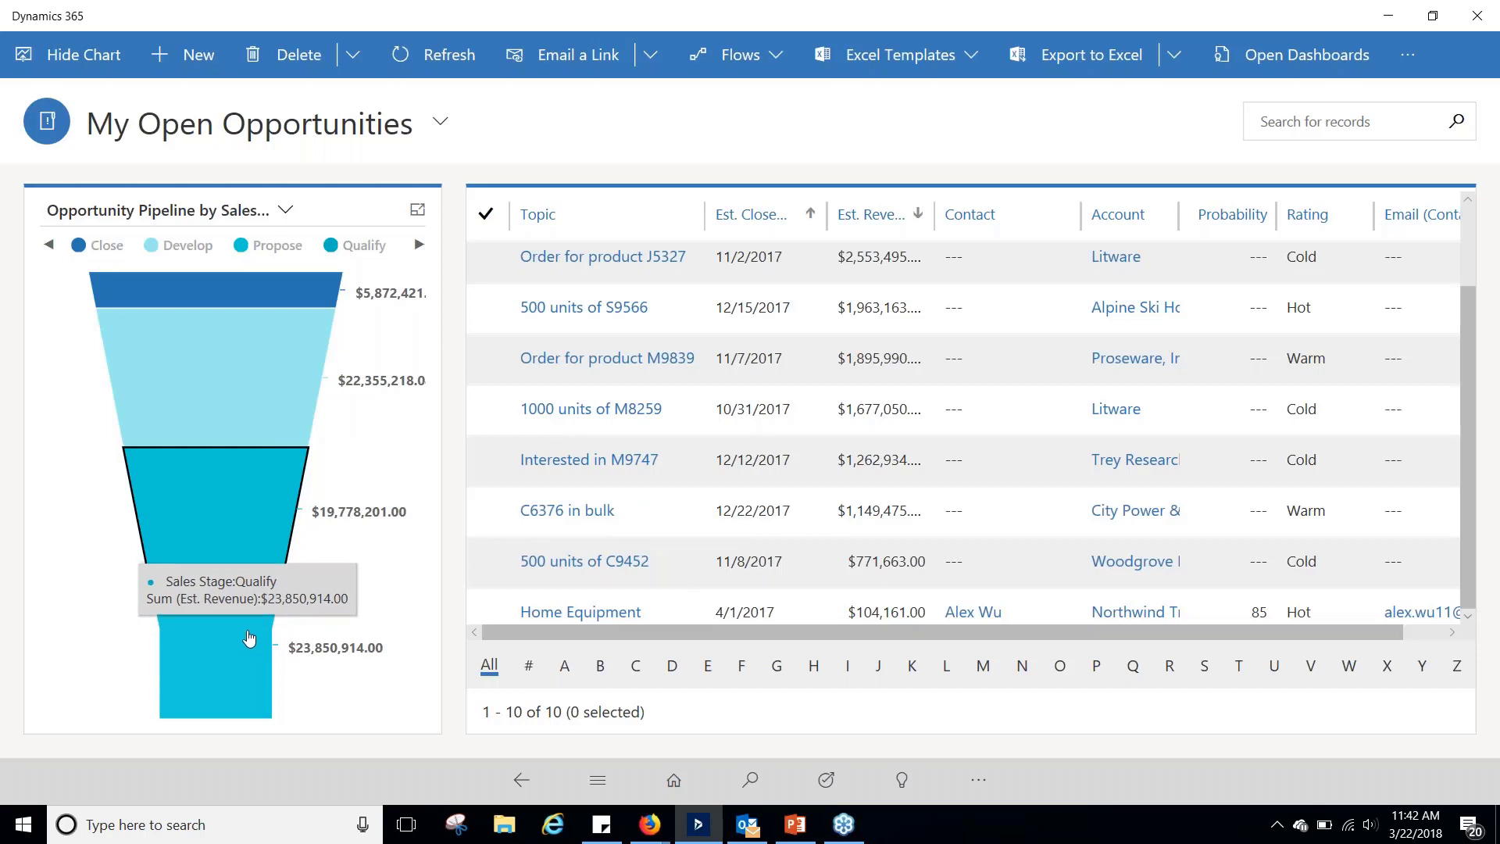
{"action": "left_click", "coordinate": [249, 638]}
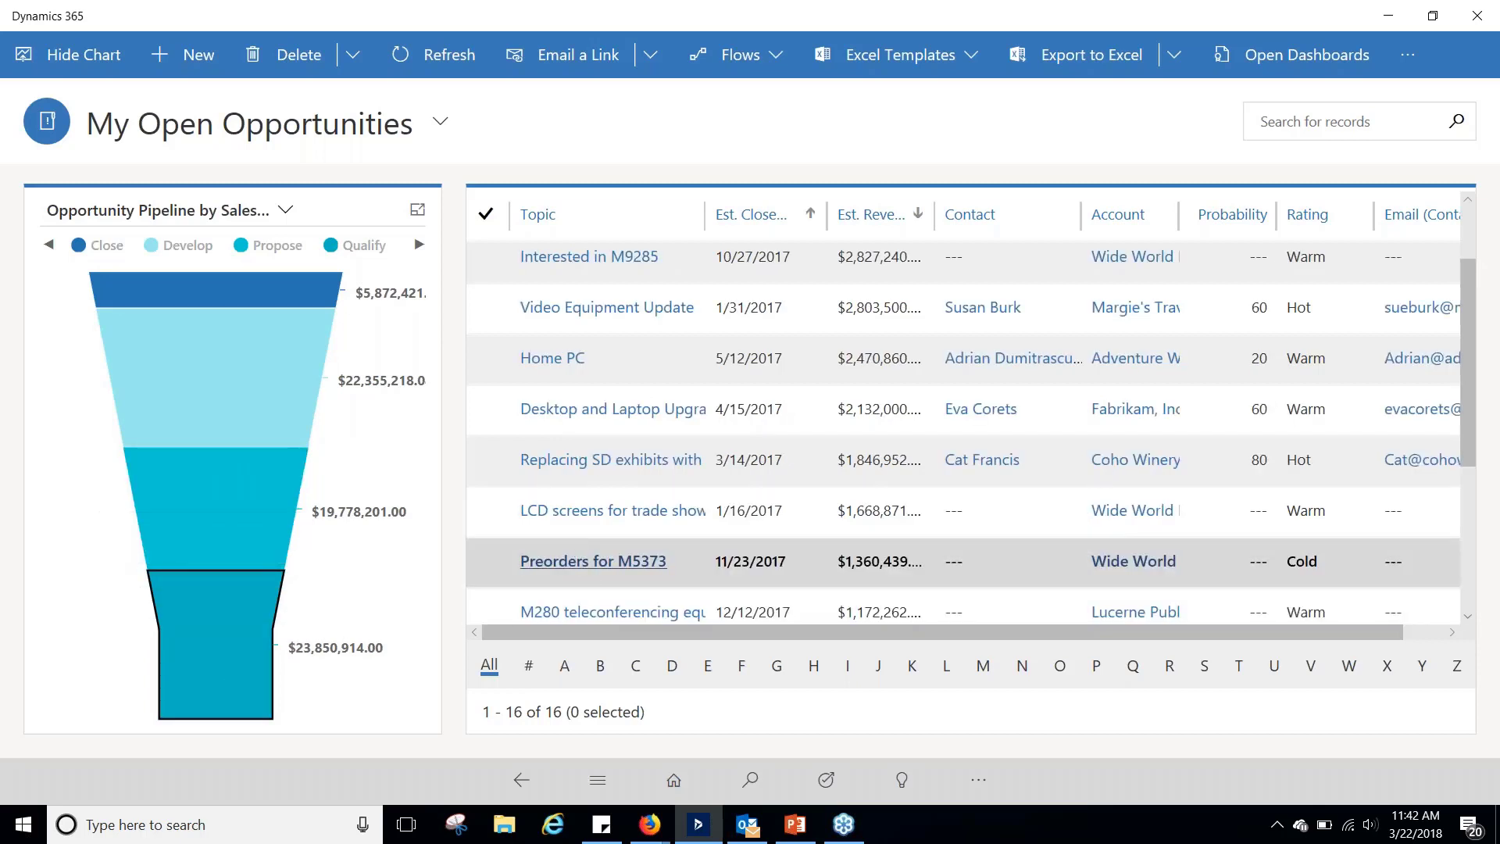
{"action": "left_click", "coordinate": [592, 564]}
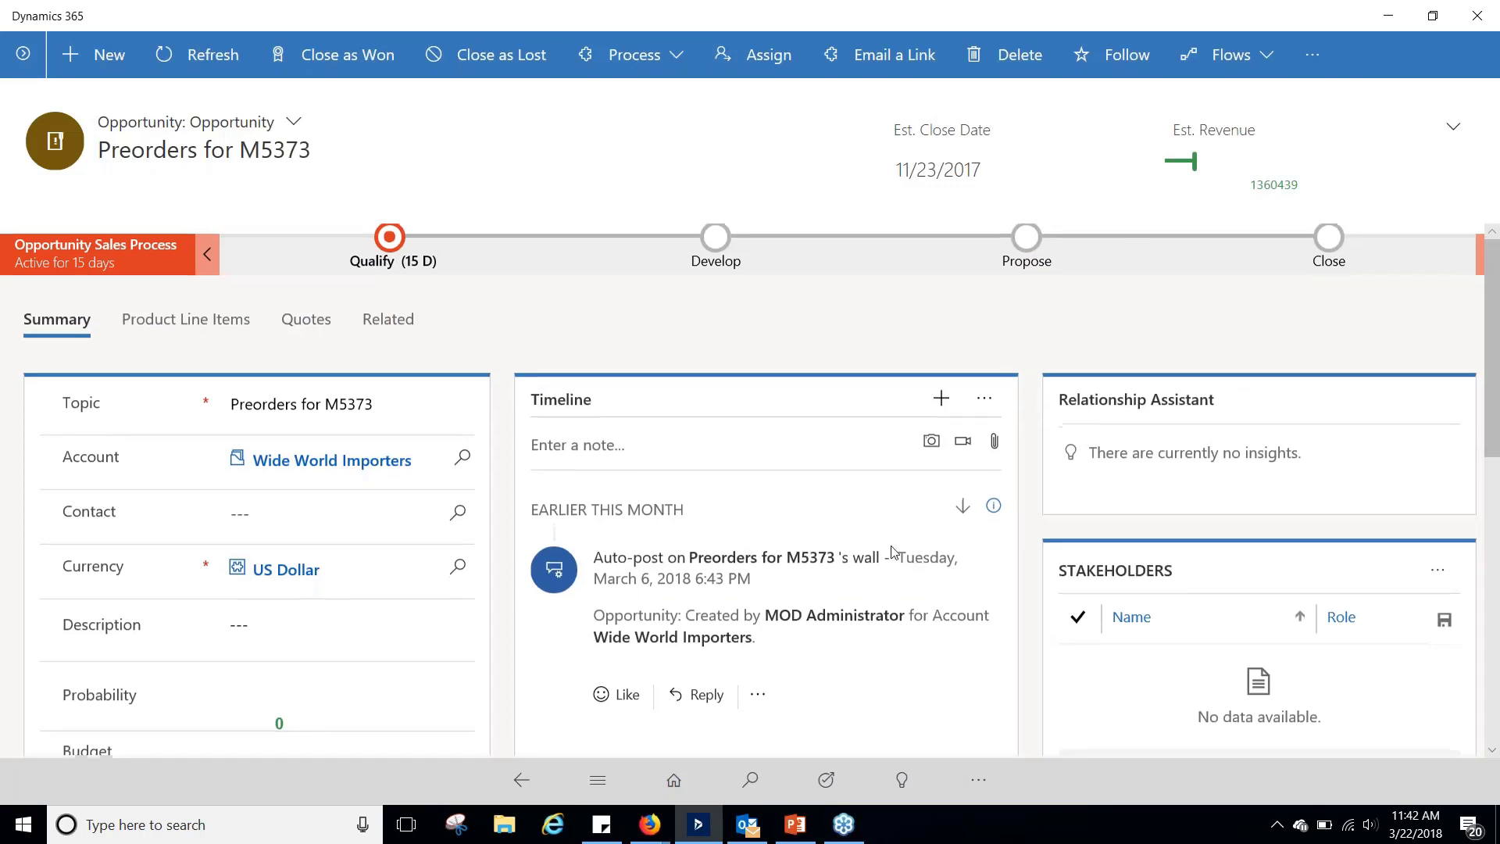
{"action": "scroll", "coordinate": [898, 547], "scroll_direction": "down", "scroll_amount": 1}
{"action": "scroll", "coordinate": [898, 534], "scroll_direction": "down", "scroll_amount": 2}
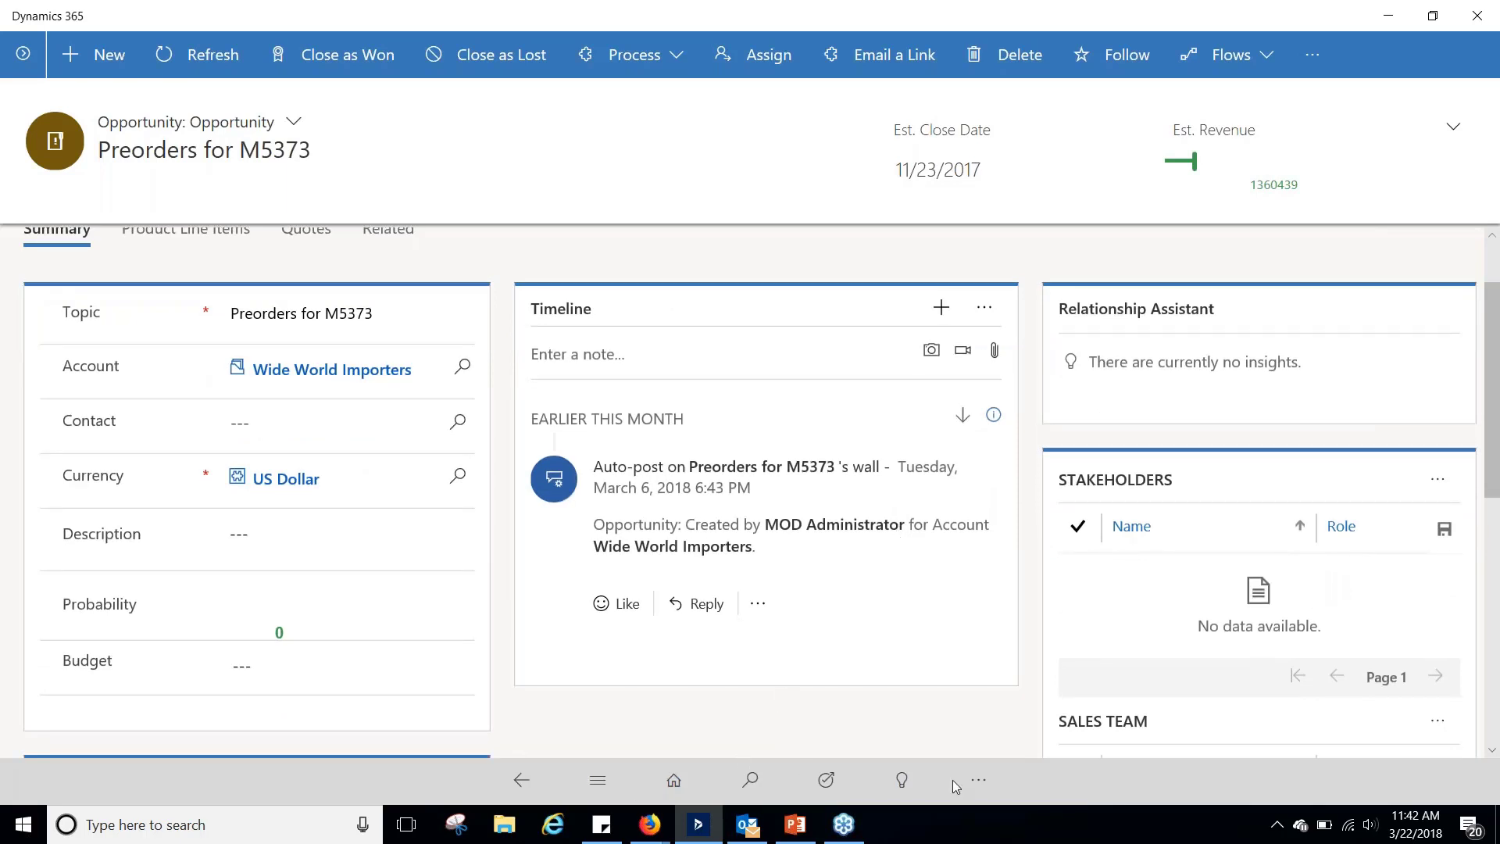
{"action": "left_click", "coordinate": [521, 780]}
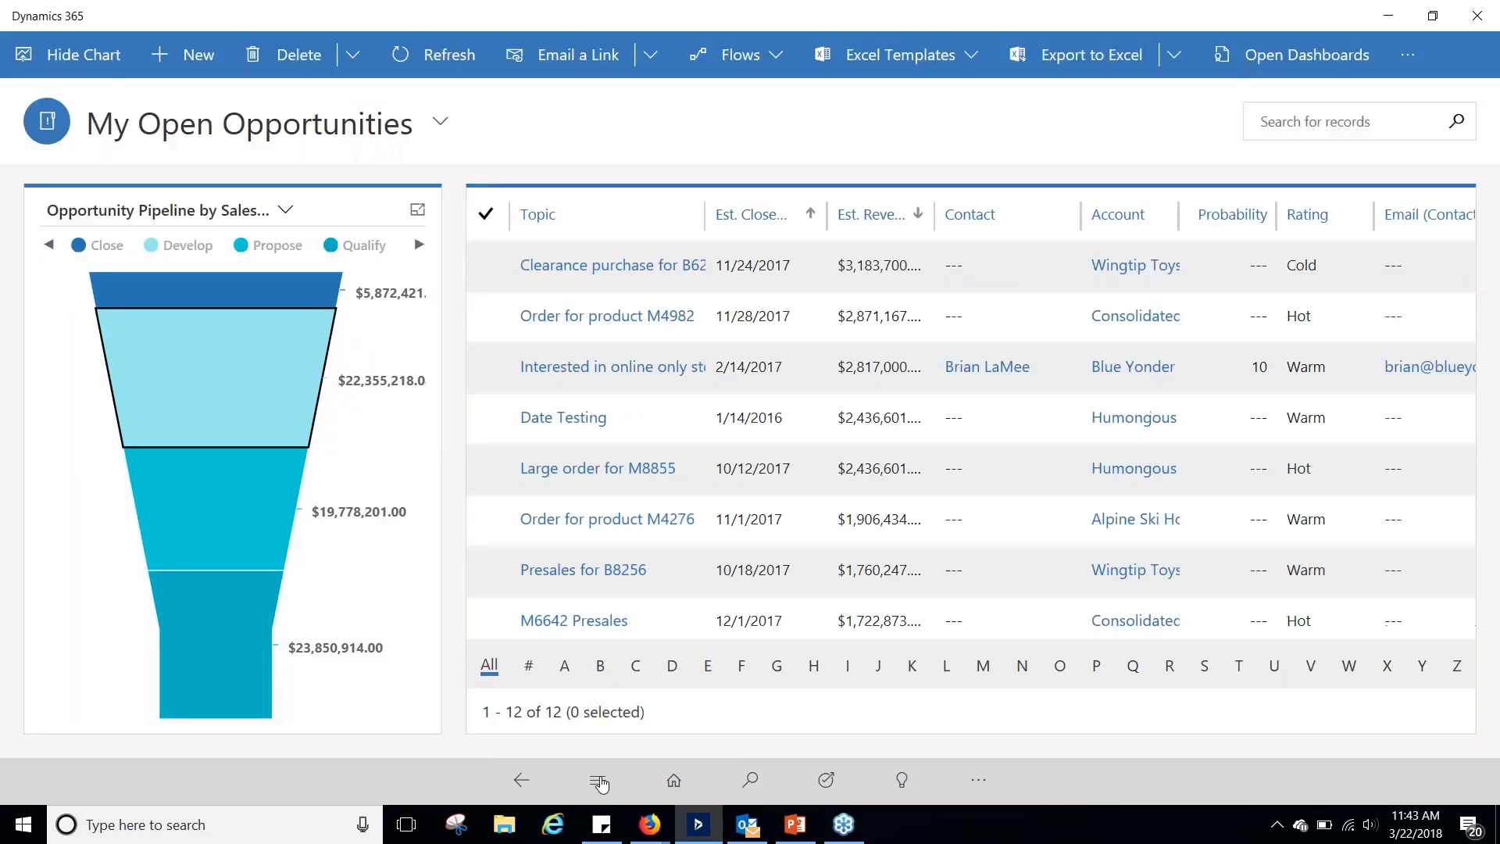
Look over the Sales Hub site map and open the Relevance Search page.
{"action": "left_click", "coordinate": [598, 780]}
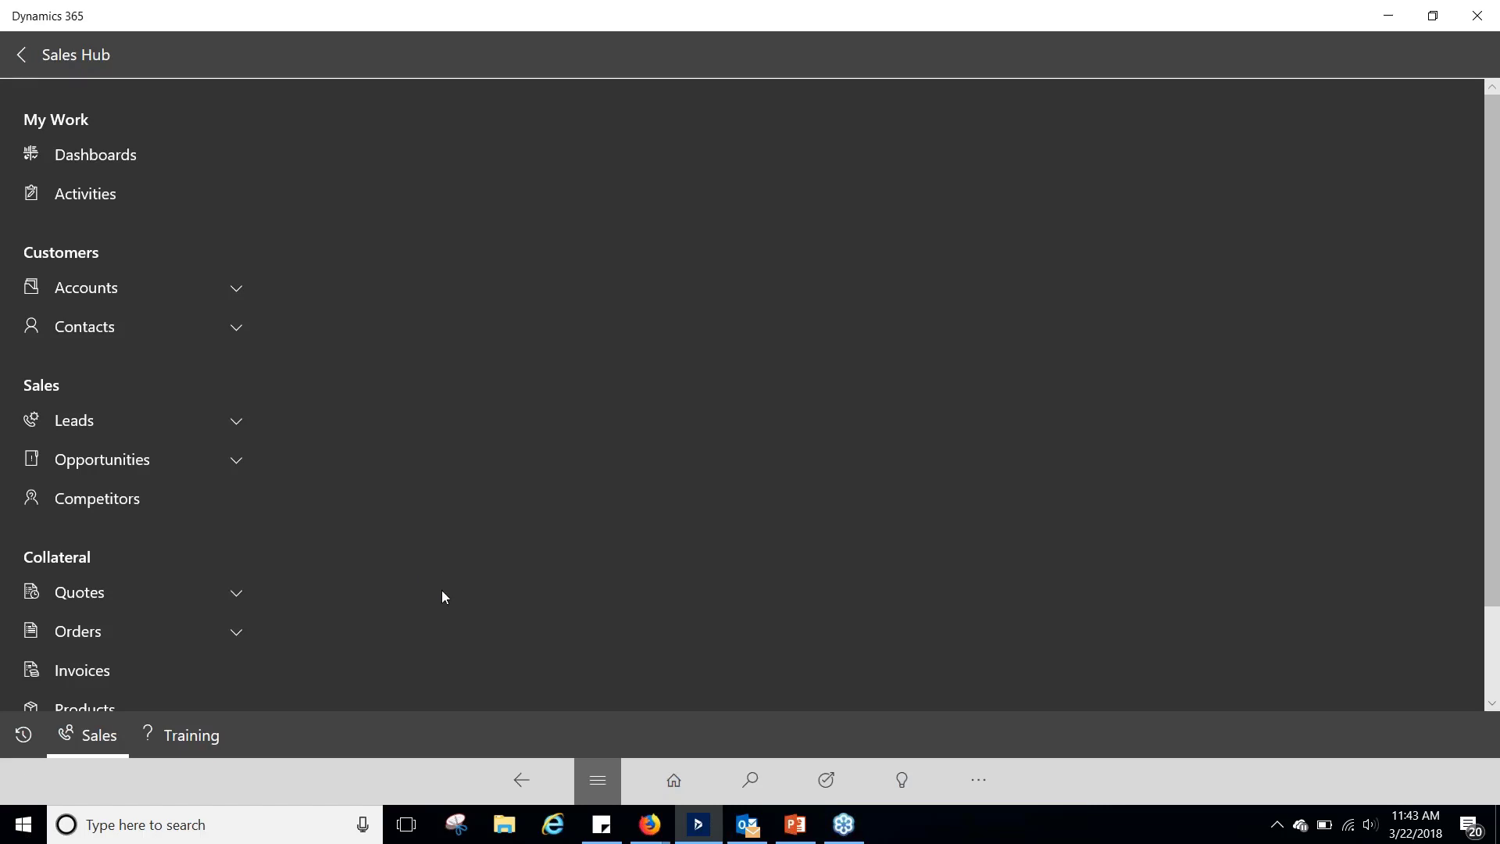
{"action": "left_click", "coordinate": [597, 779]}
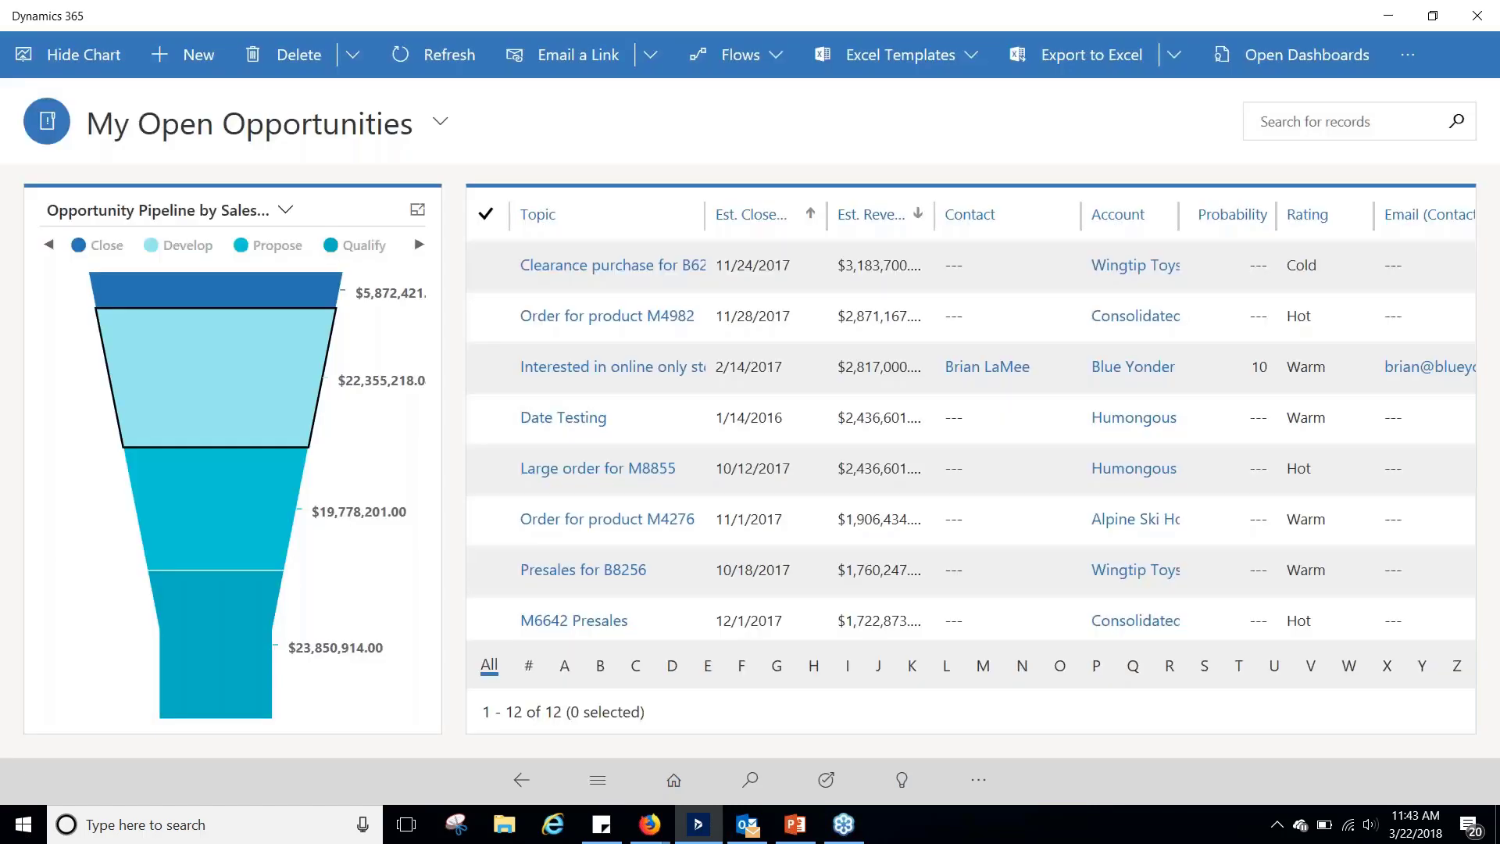
{"action": "left_click", "coordinate": [751, 781]}
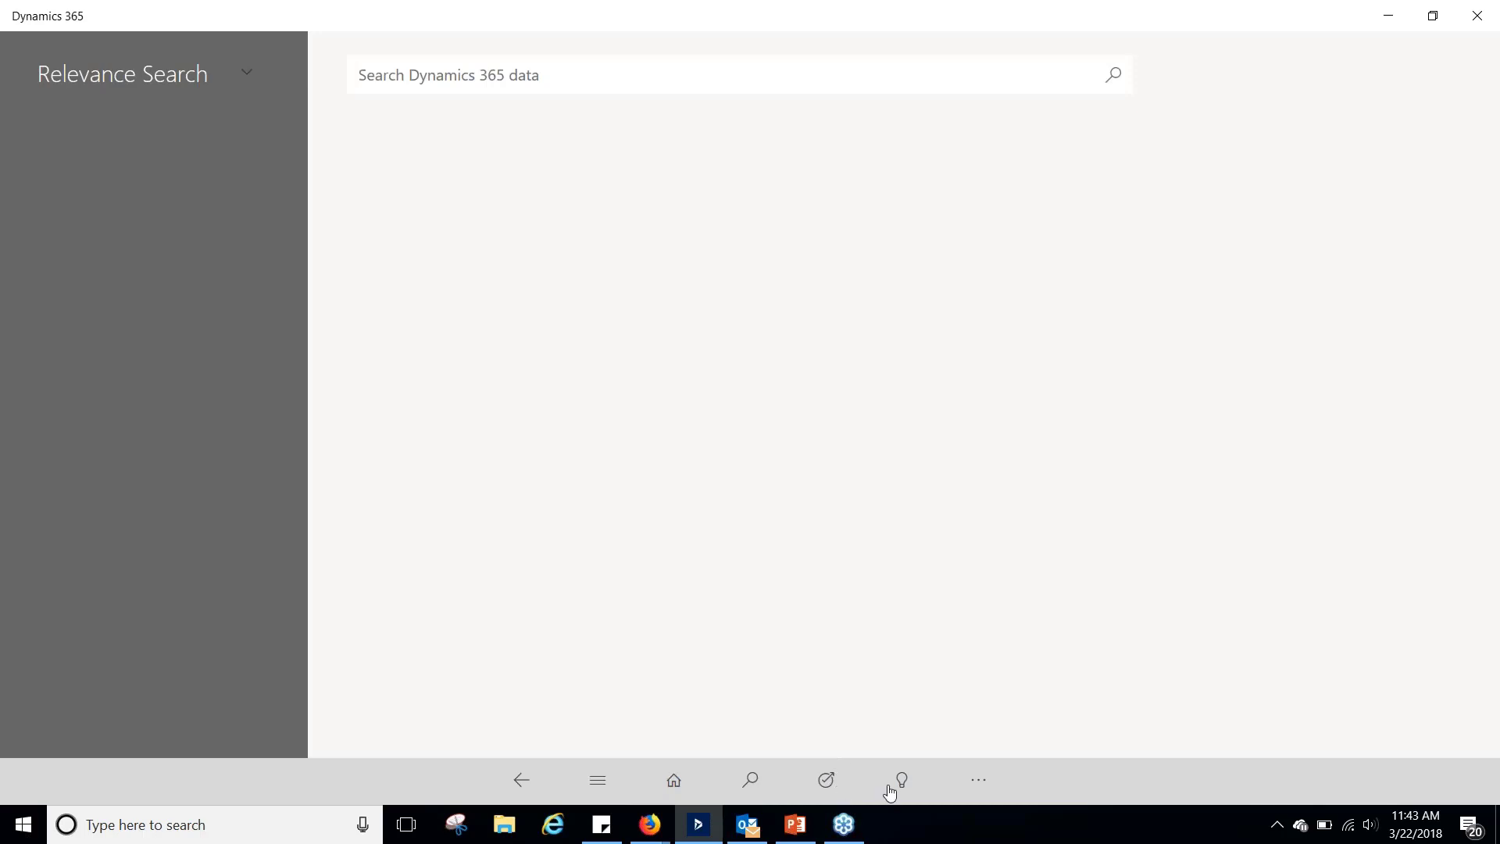
Review the available task flows and the Relationship Assistant's cards, and close the assistant.
{"action": "left_click", "coordinate": [844, 791]}
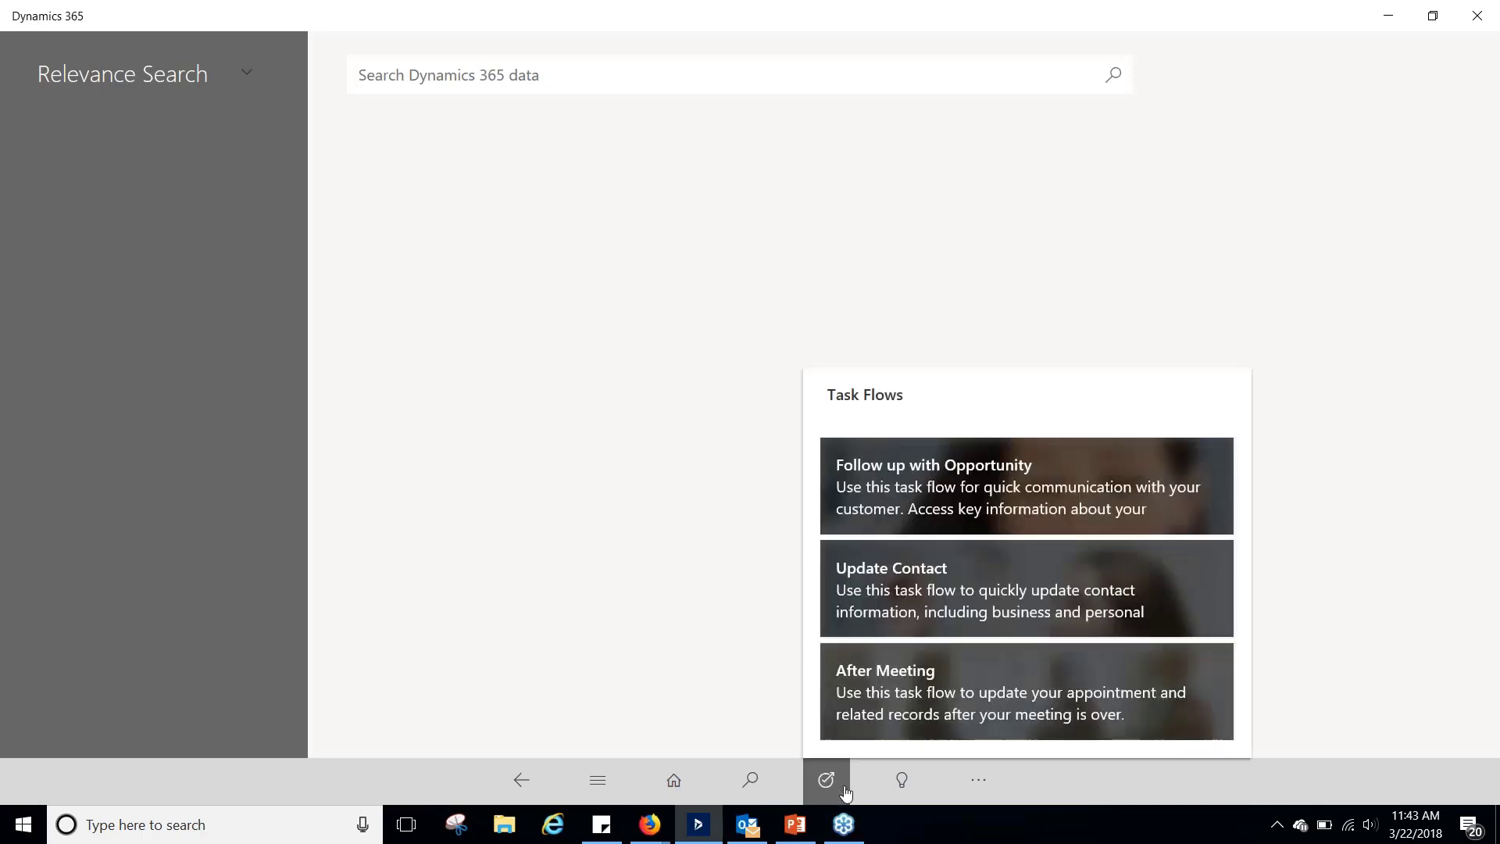
{"action": "left_click", "coordinate": [902, 785]}
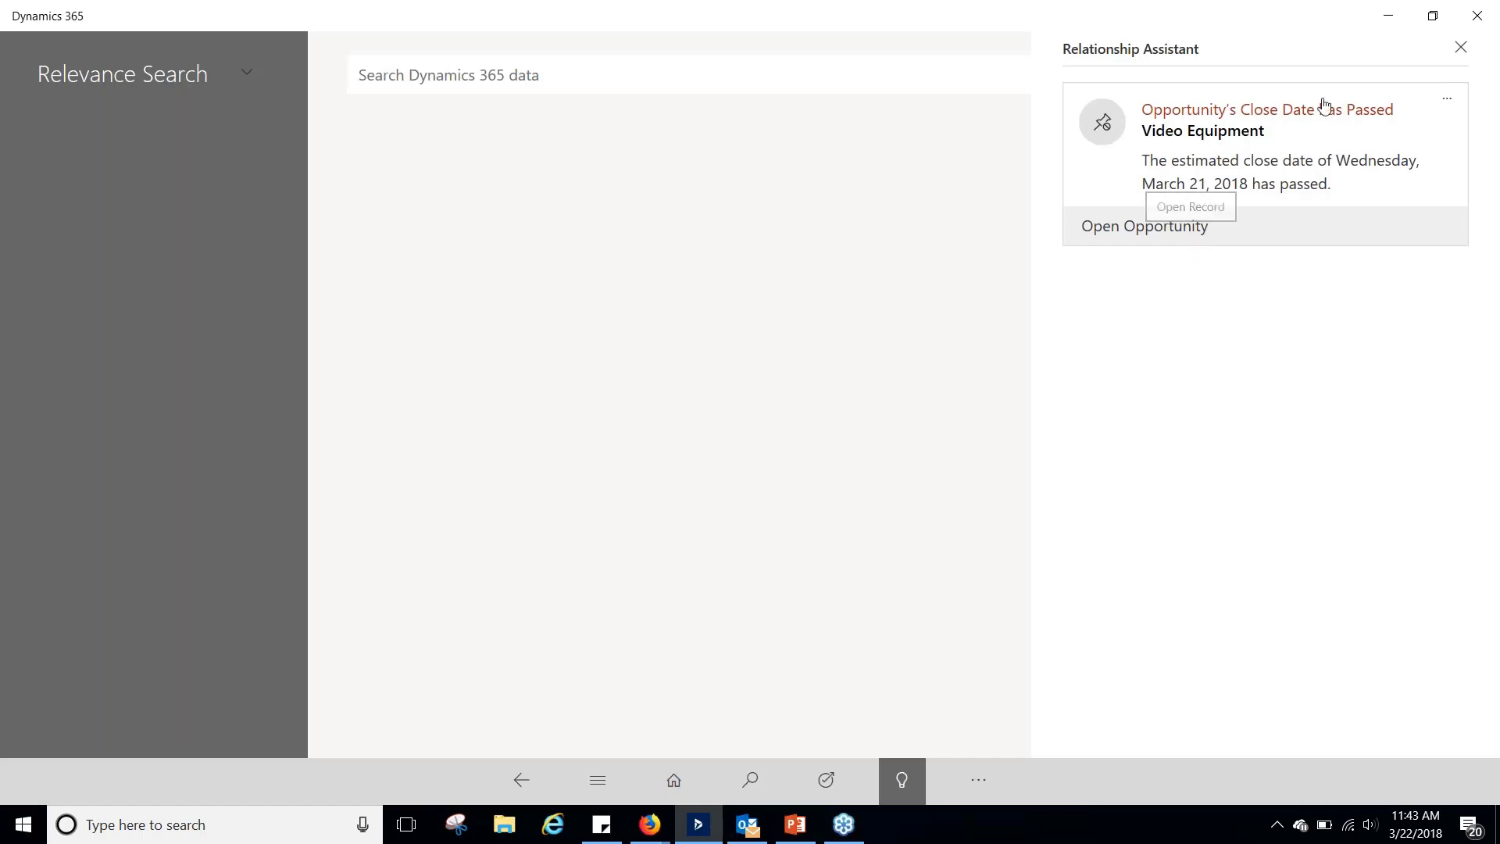
{"action": "left_click", "coordinate": [1457, 47]}
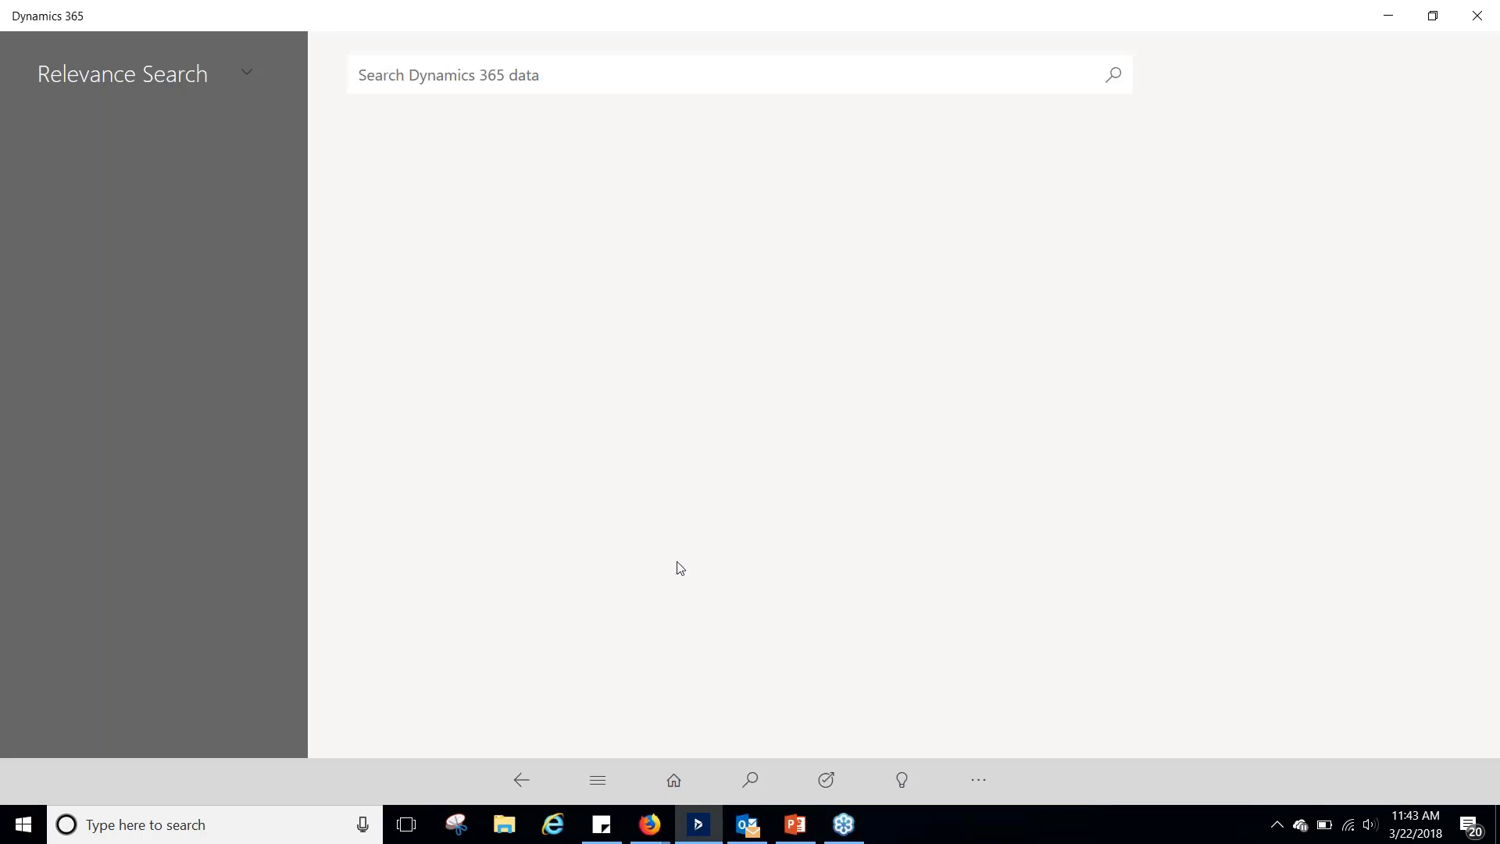
Switch to Dynamics 365 in Firefox and open the Large order for J7966 opportunity from My Open Opportunities.
{"action": "left_click", "coordinate": [650, 824]}
{"action": "left_click", "coordinate": [591, 785]}
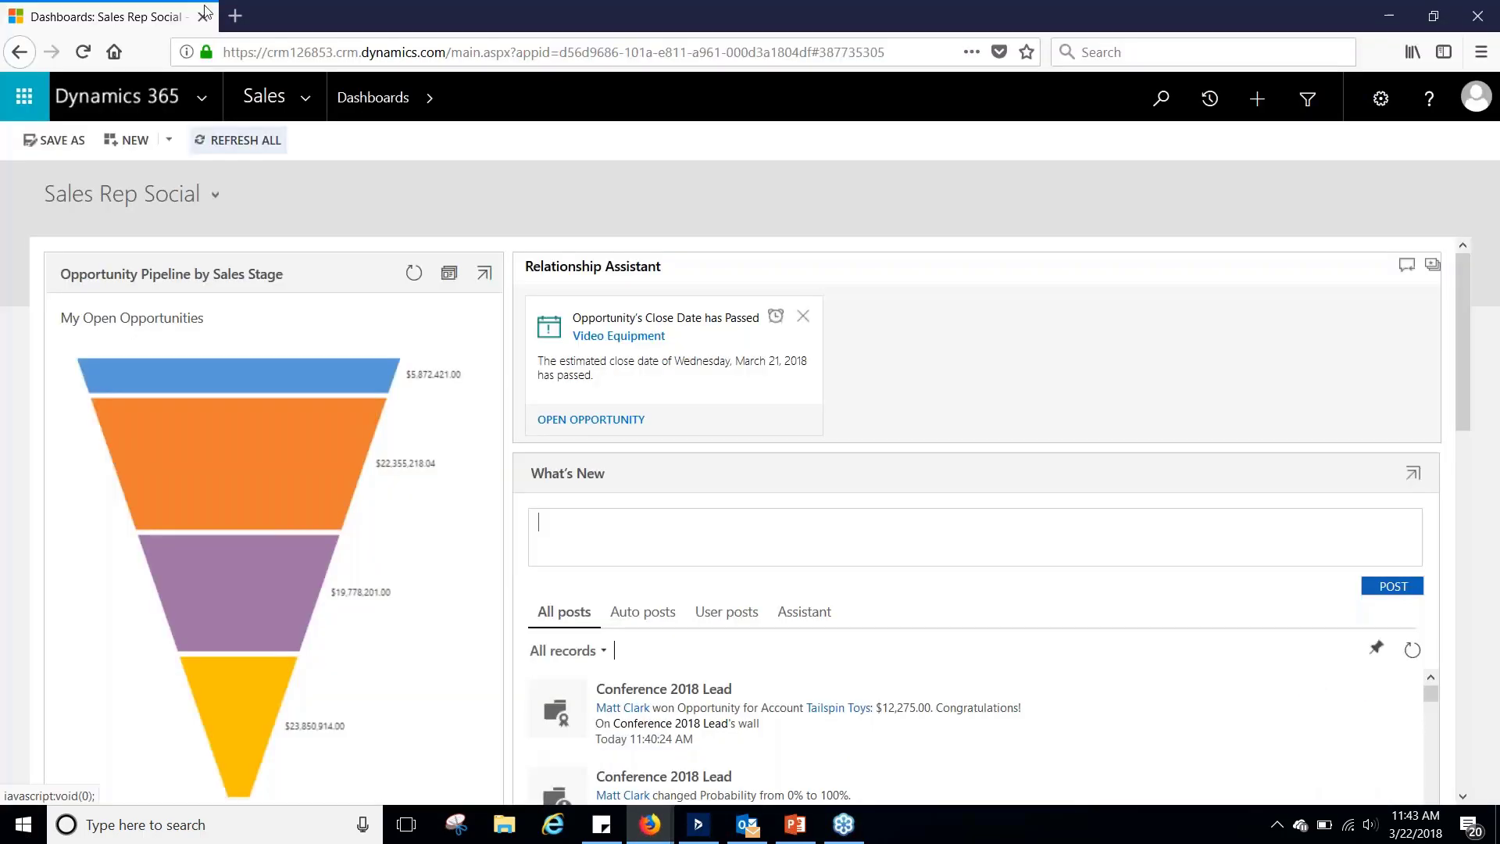
{"action": "left_click", "coordinate": [321, 96]}
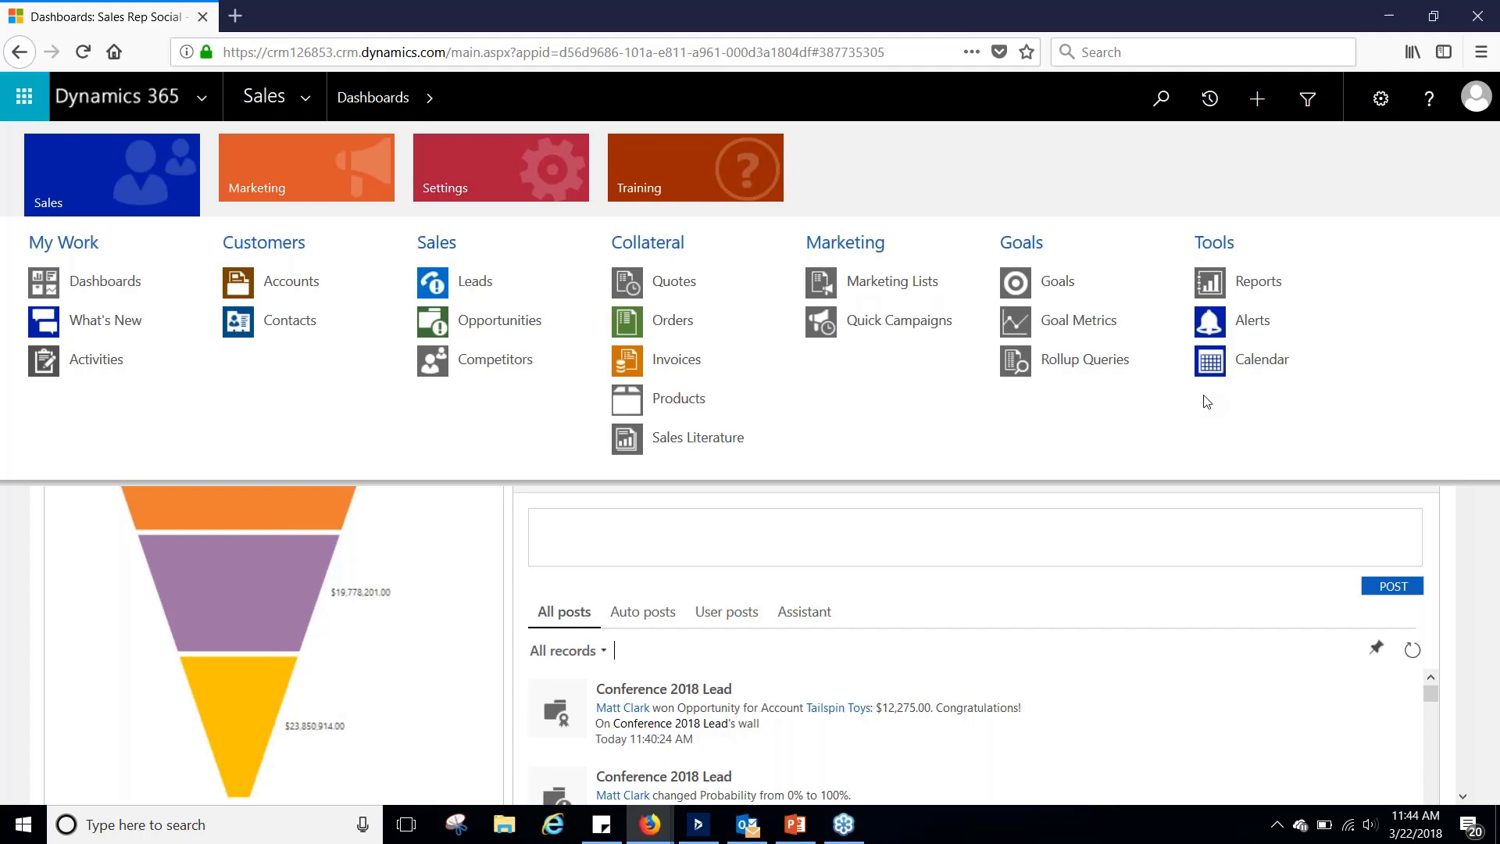
{"action": "left_click", "coordinate": [471, 322]}
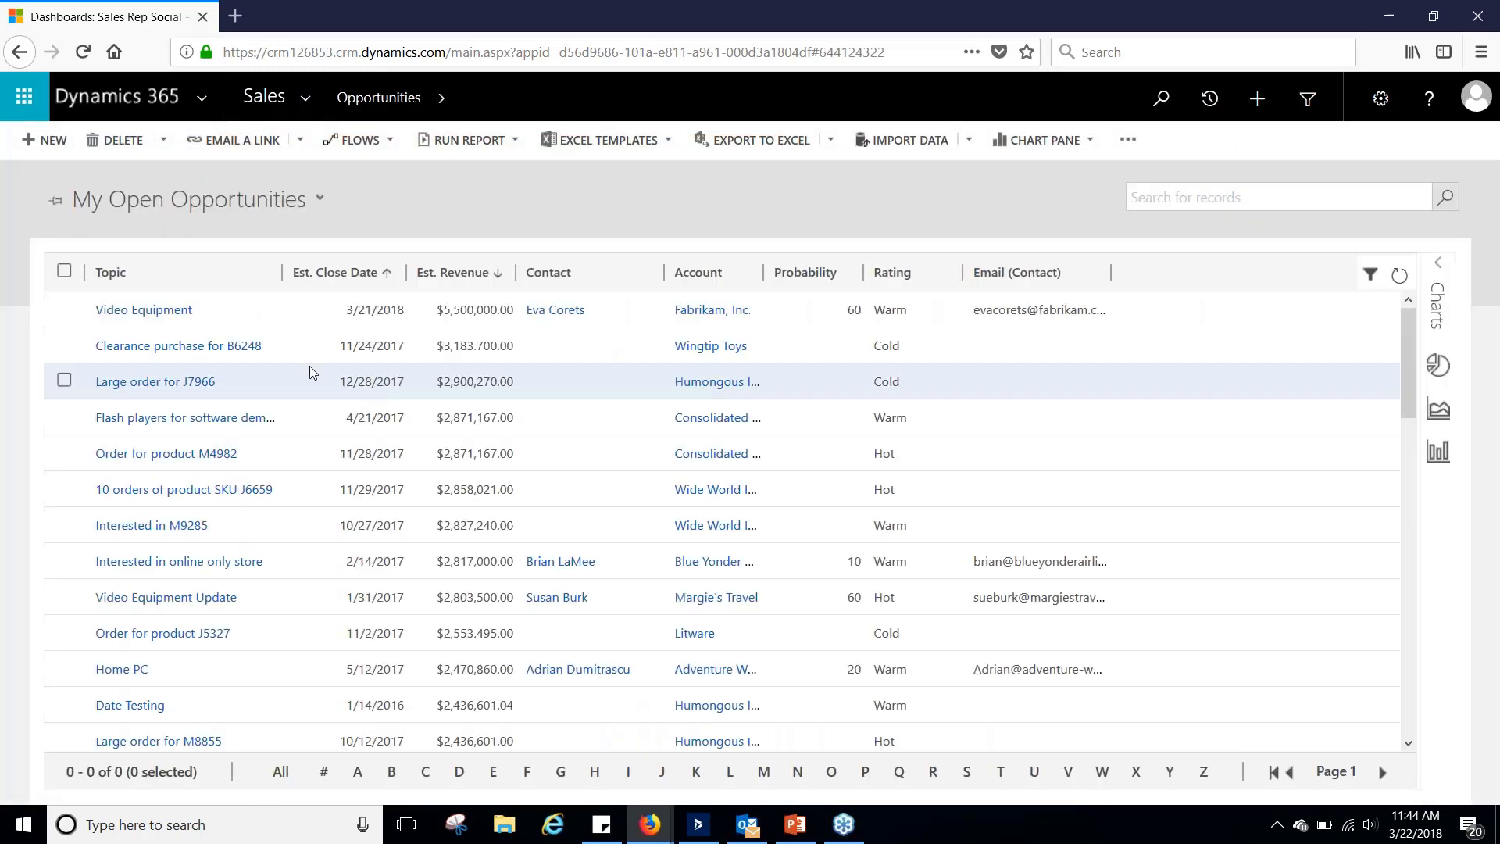
{"action": "left_click", "coordinate": [312, 373]}
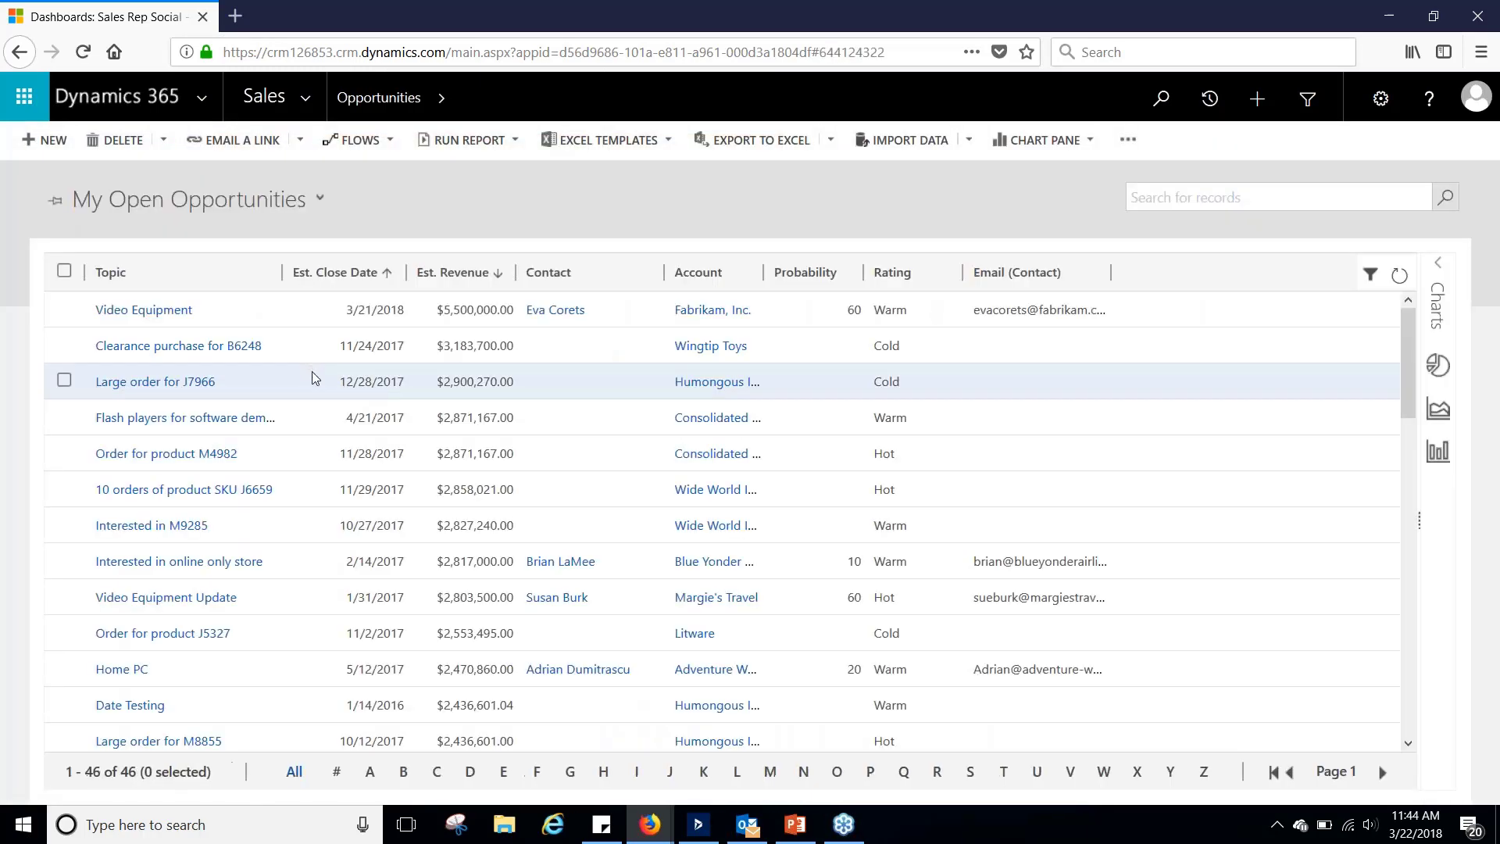
{"action": "left_click", "coordinate": [312, 377]}
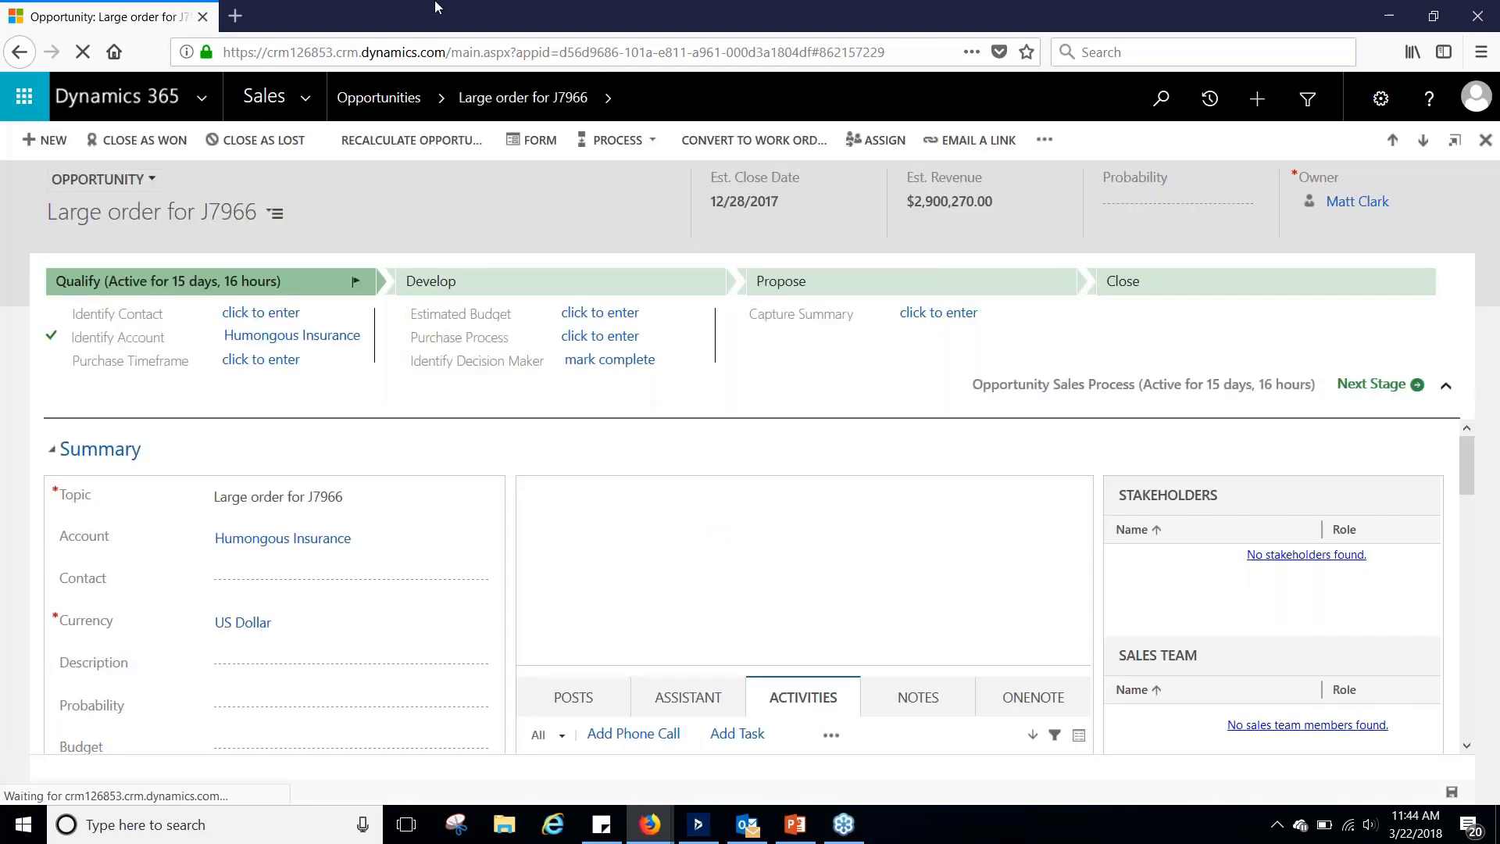
Show the opportunity's related documents and open their Default Site 1 location in SharePoint.
{"action": "left_click", "coordinate": [614, 99]}
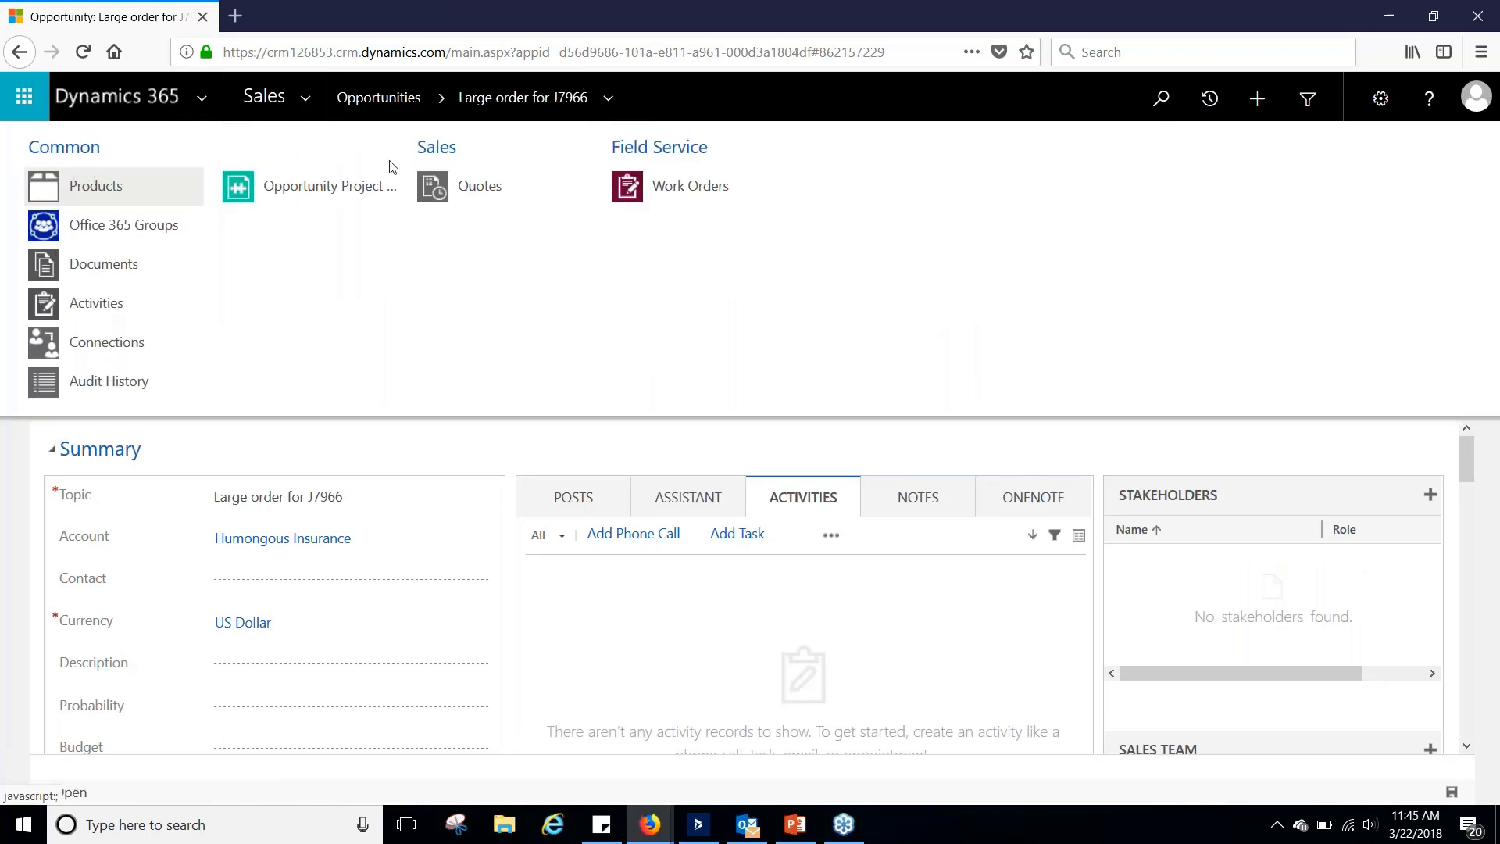
{"action": "left_click", "coordinate": [117, 265]}
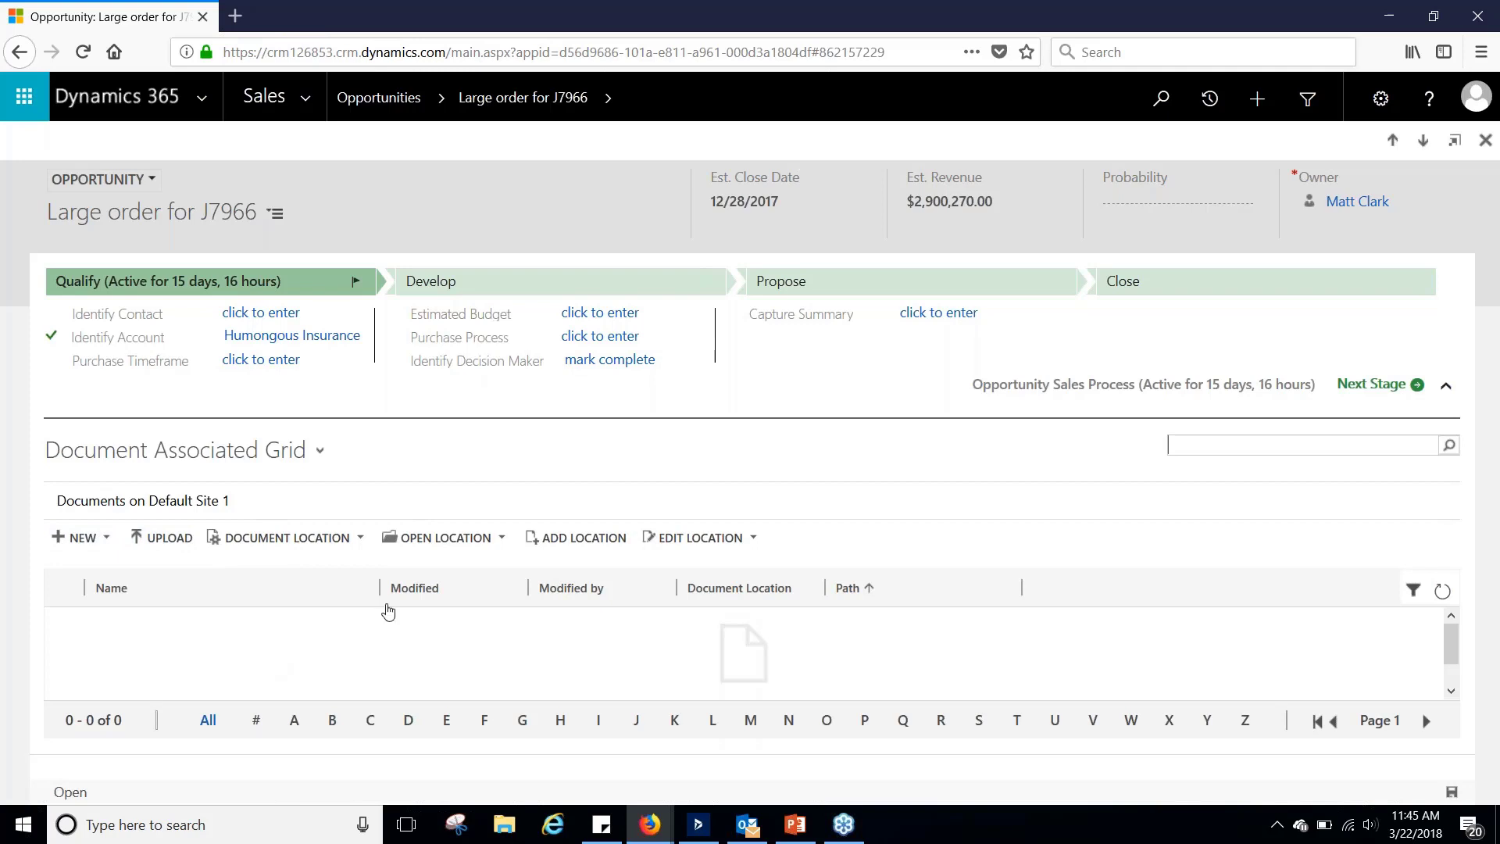
{"action": "left_click", "coordinate": [485, 539]}
{"action": "left_click", "coordinate": [492, 567]}
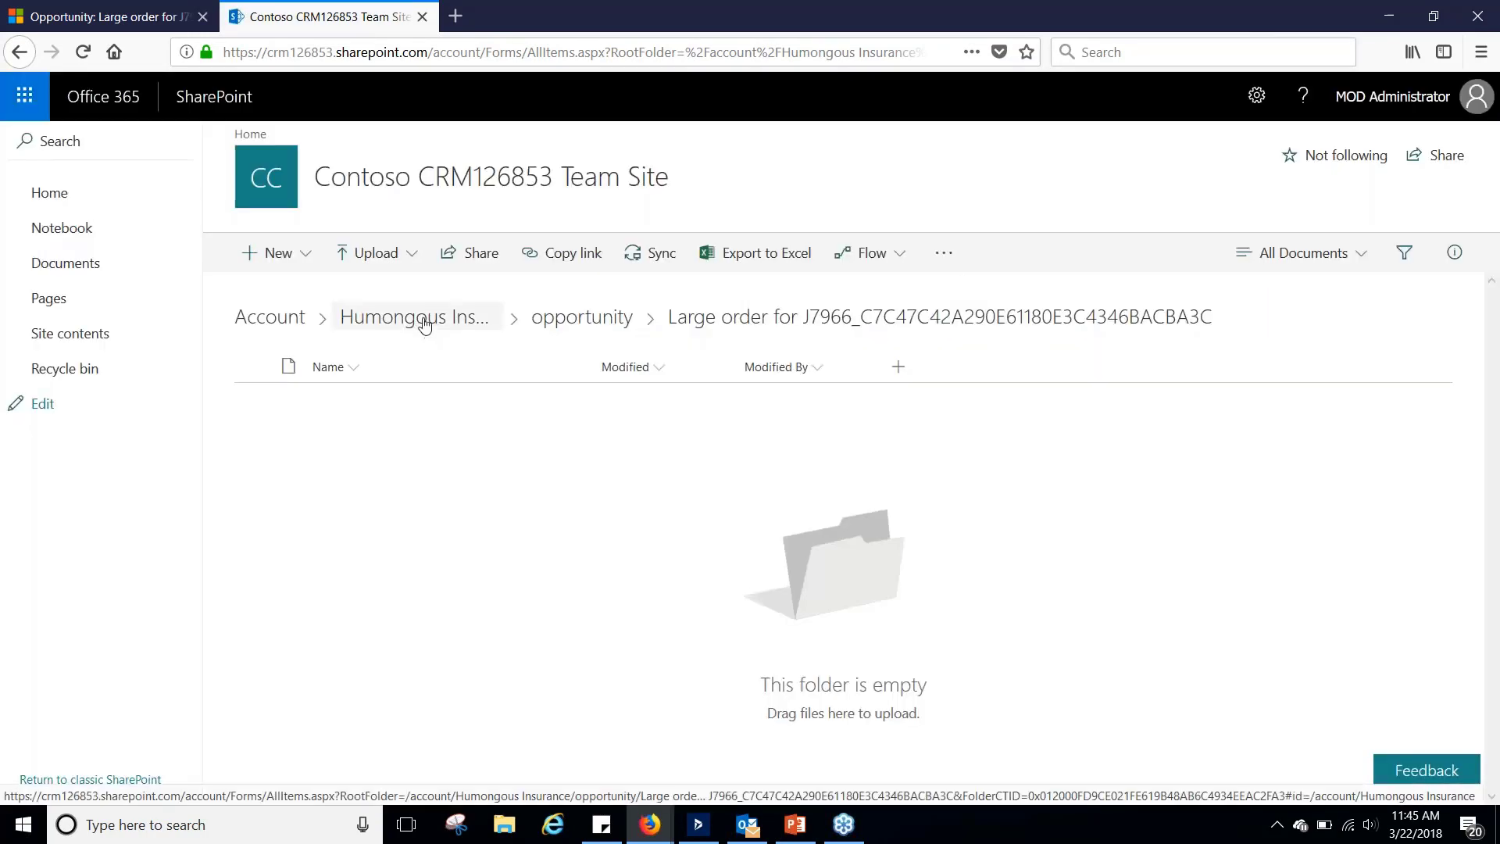
Examine the SharePoint folder hierarchy from the Humongous Insurance account folder through opportunity back into the Large order for J7966 folder.
{"action": "left_click", "coordinate": [424, 325]}
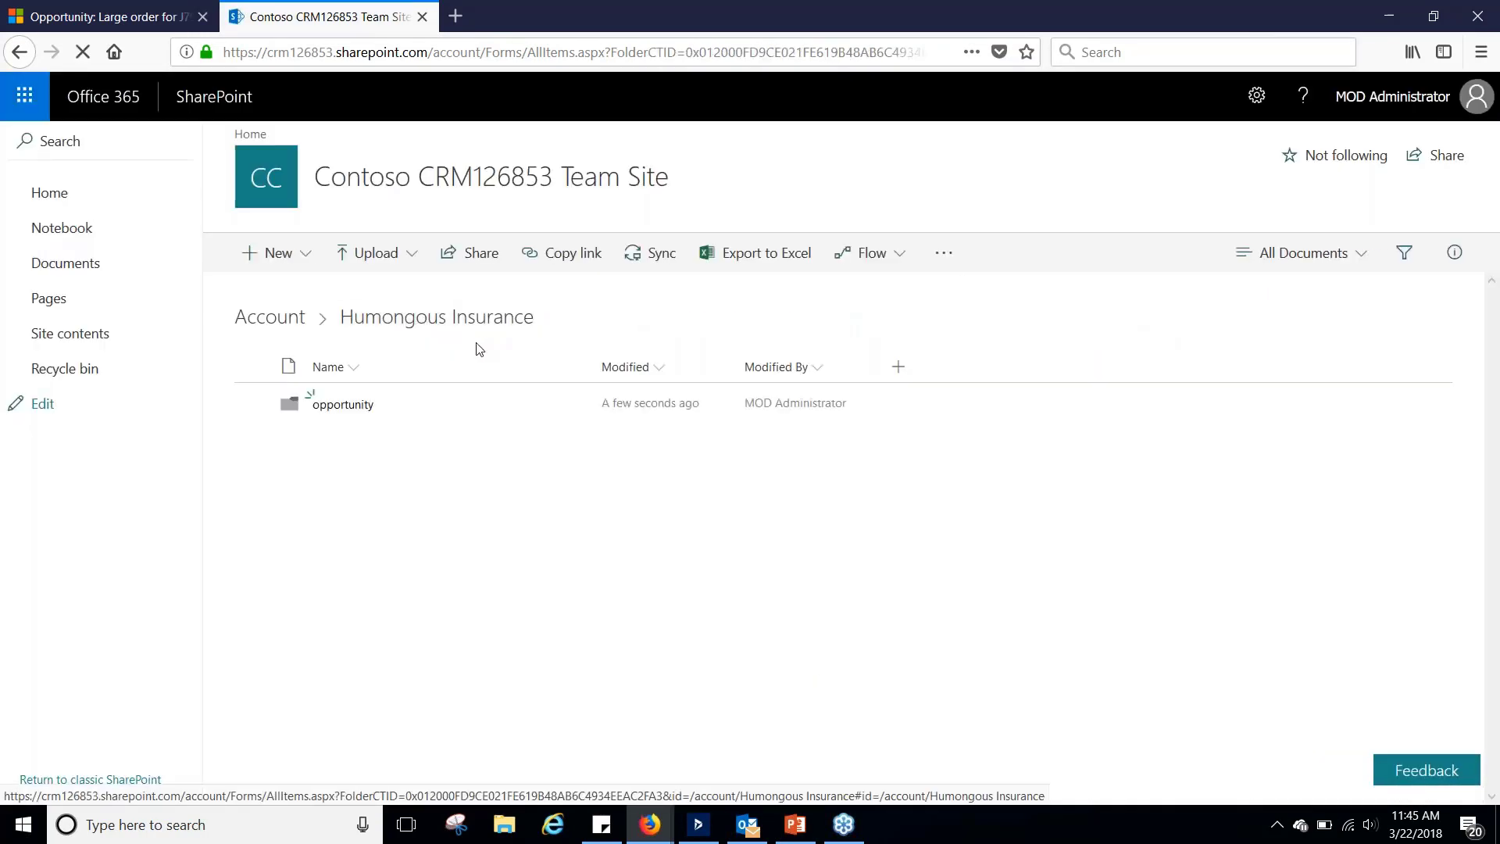
{"action": "left_click", "coordinate": [343, 404]}
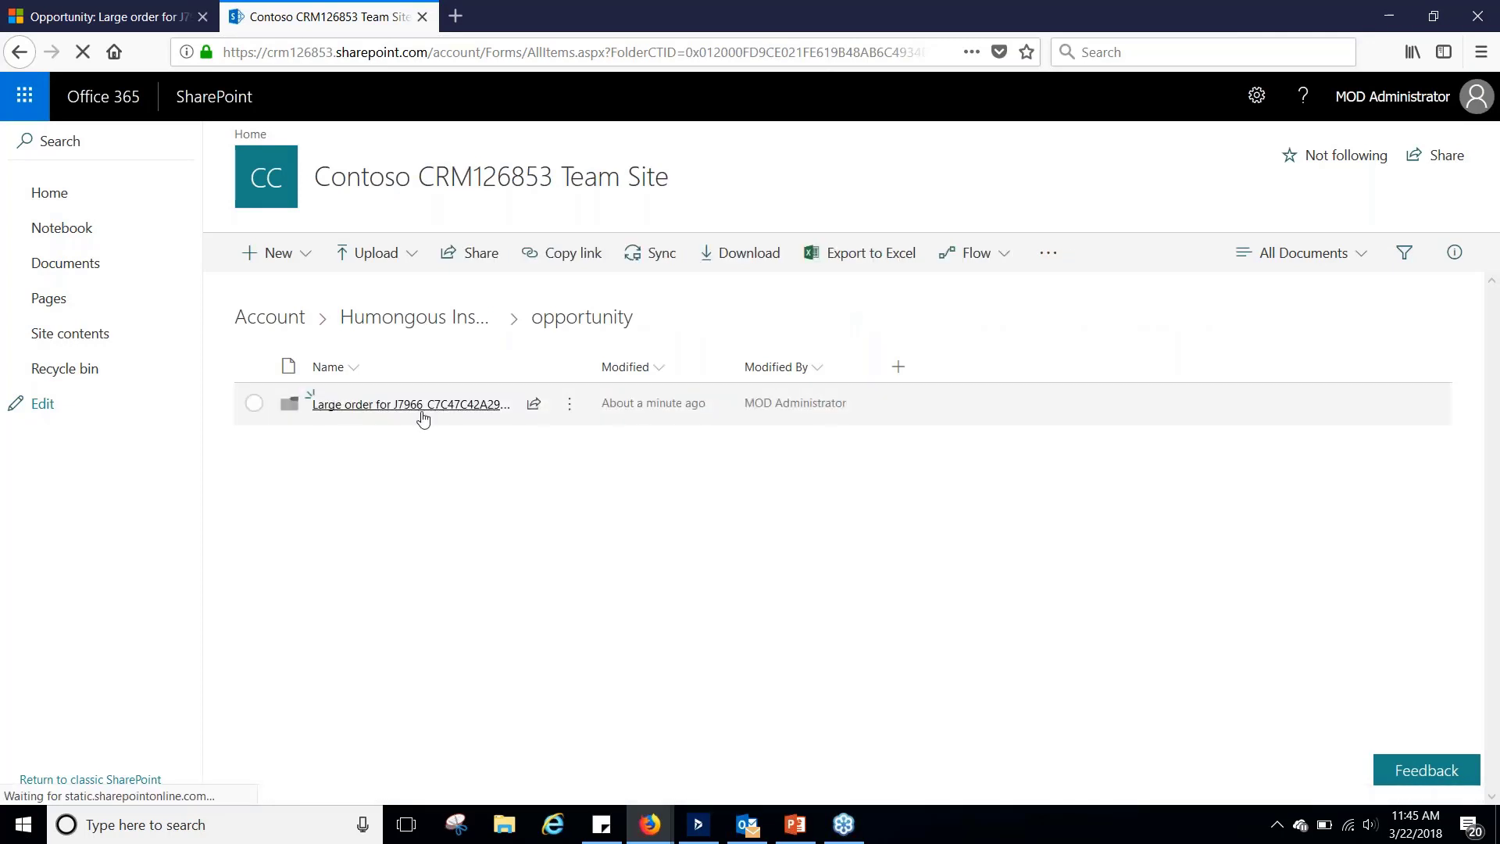
{"action": "left_click", "coordinate": [385, 406]}
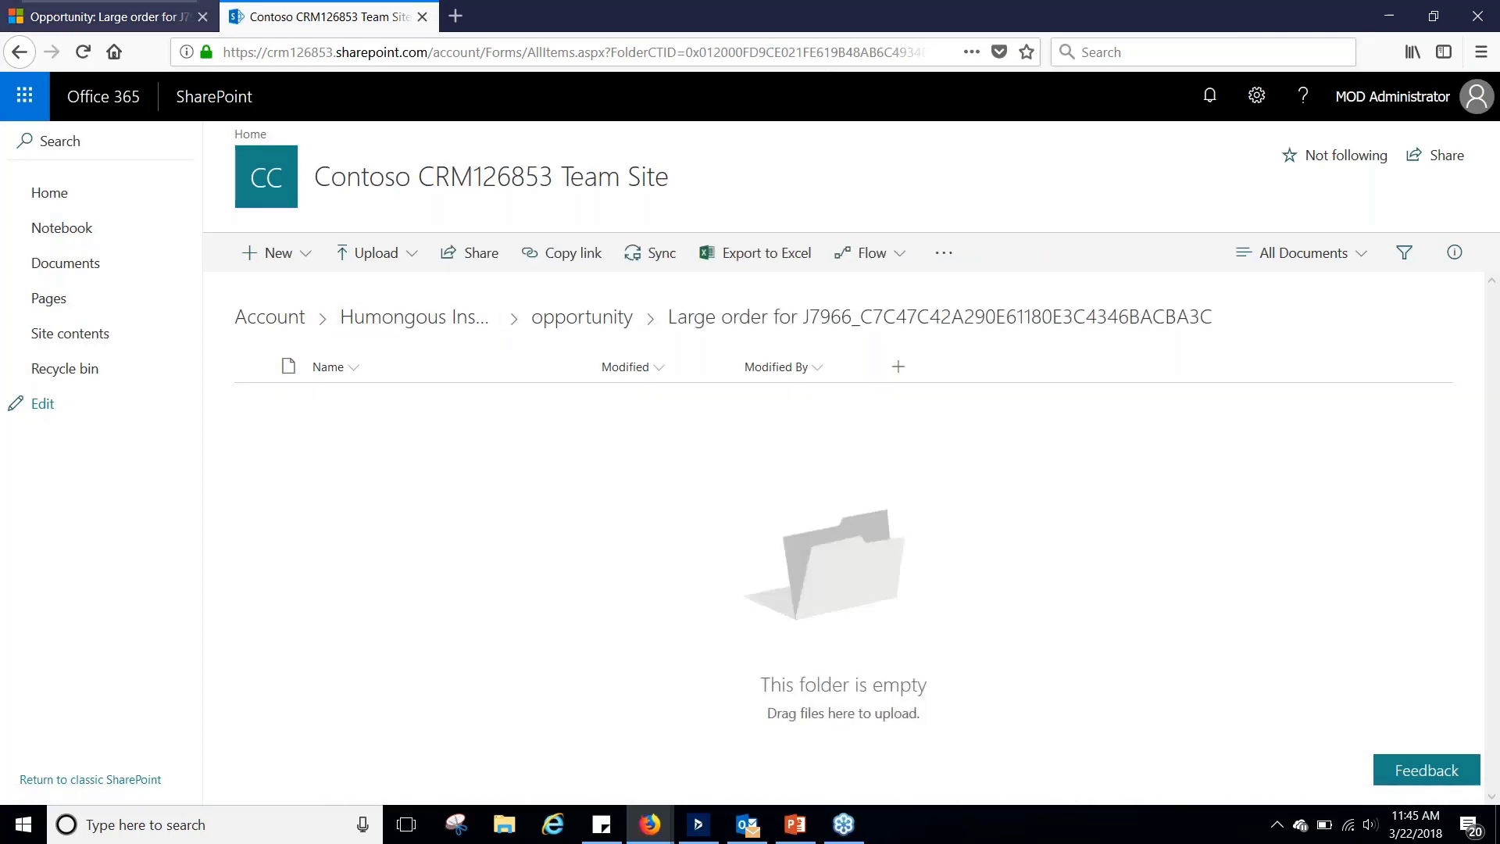
Return to the Dynamics 365 opportunity page and open the 3D Printers for GDI quote from My Quotes.
{"action": "left_click", "coordinate": [144, 8]}
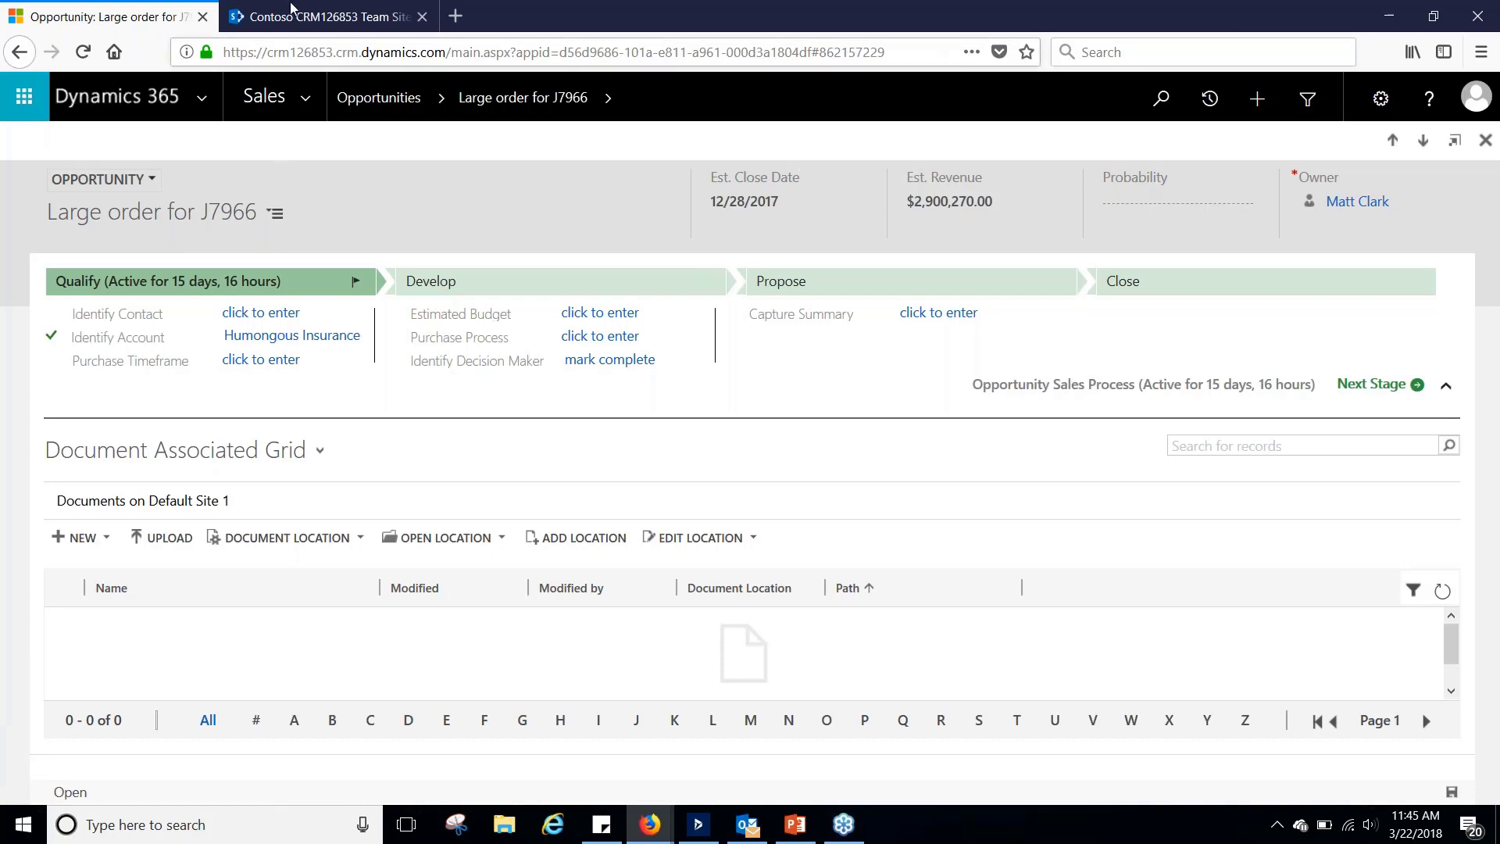
{"action": "left_click", "coordinate": [442, 99]}
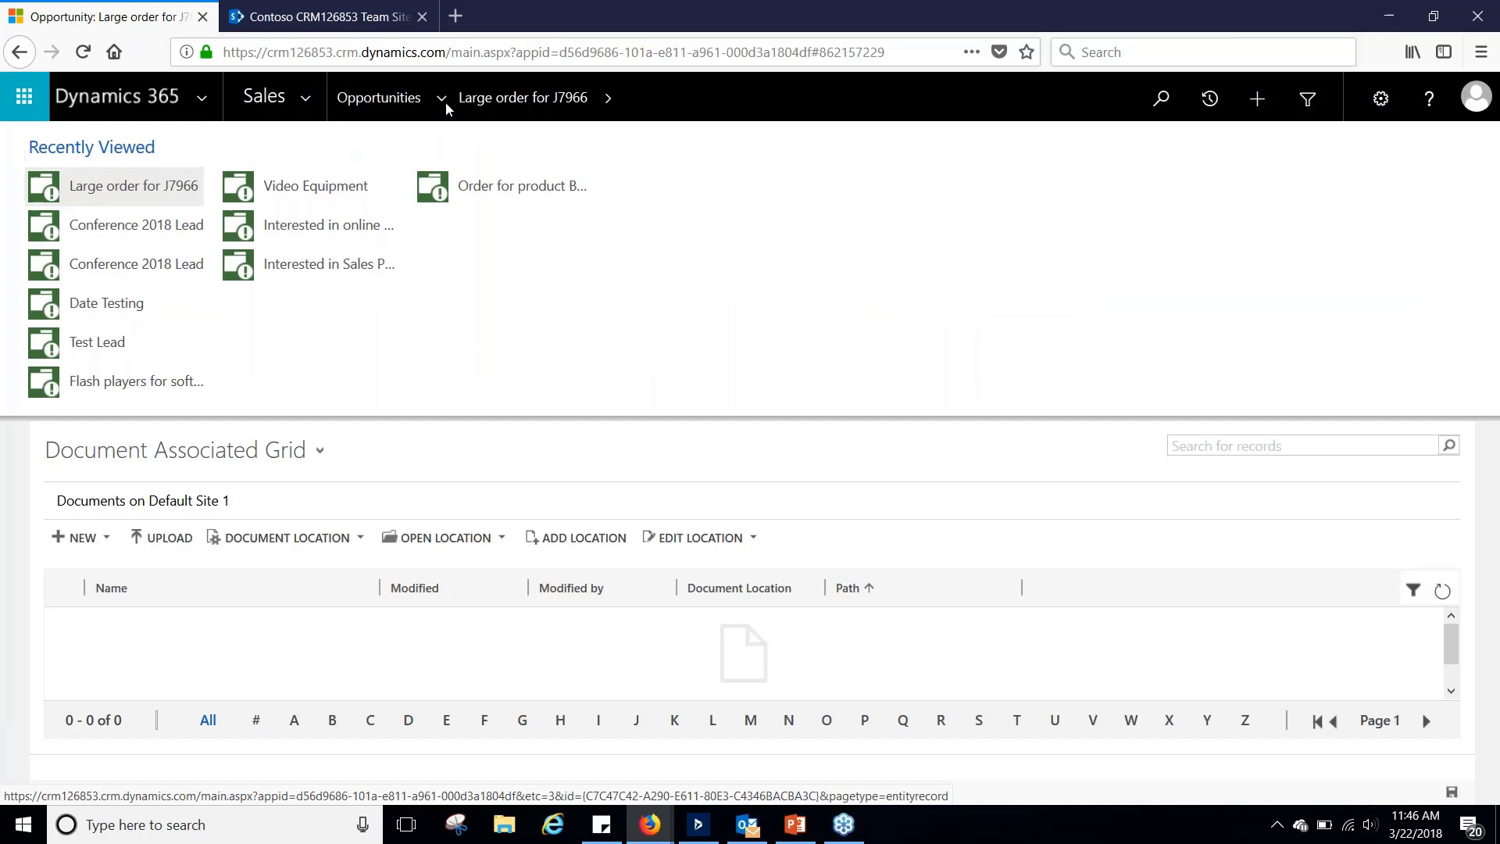
{"action": "left_click", "coordinate": [306, 98]}
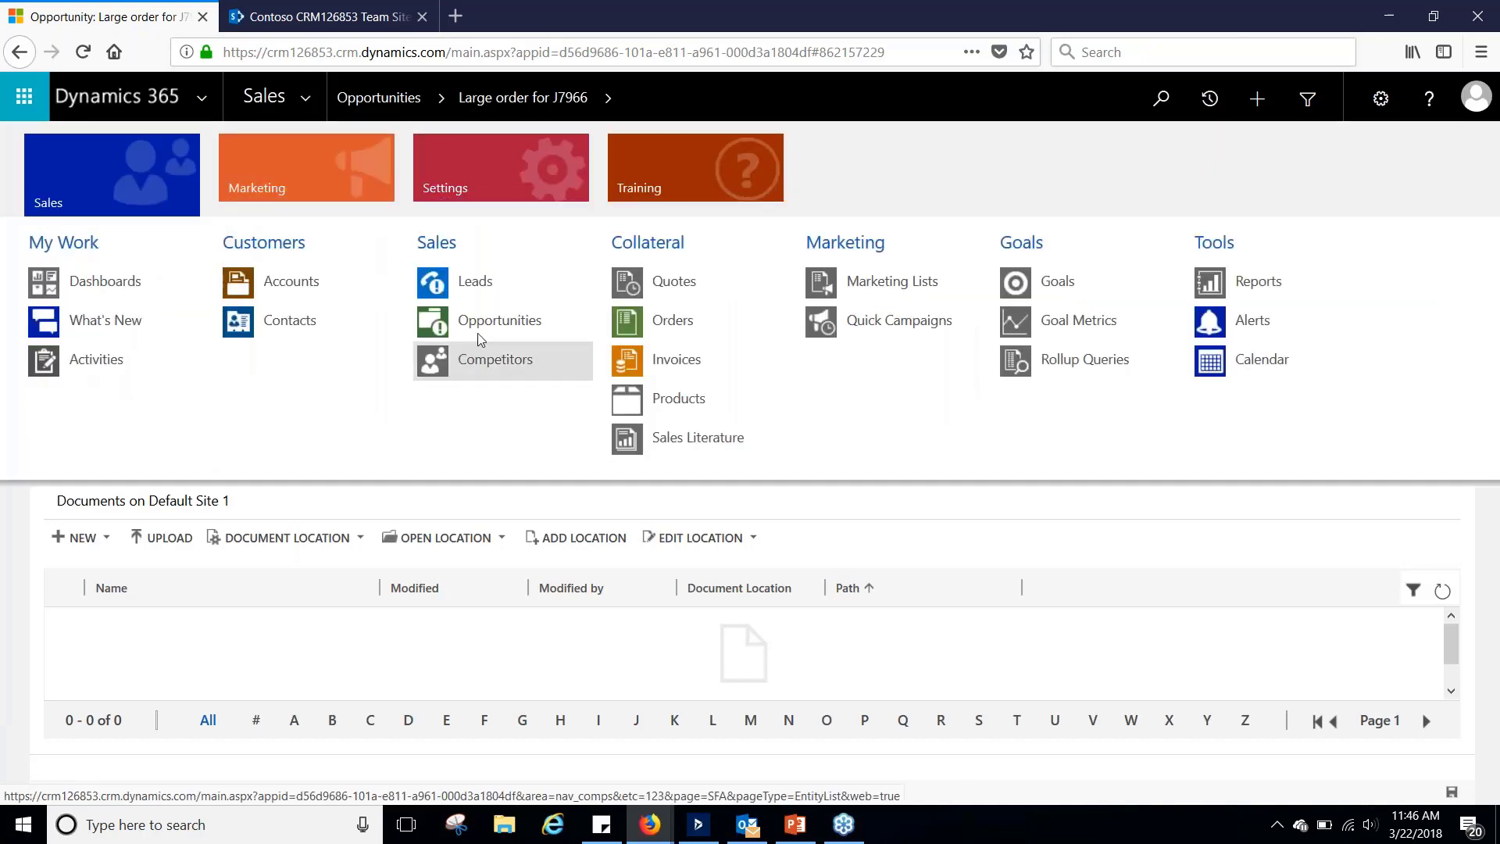
{"action": "left_click", "coordinate": [671, 280]}
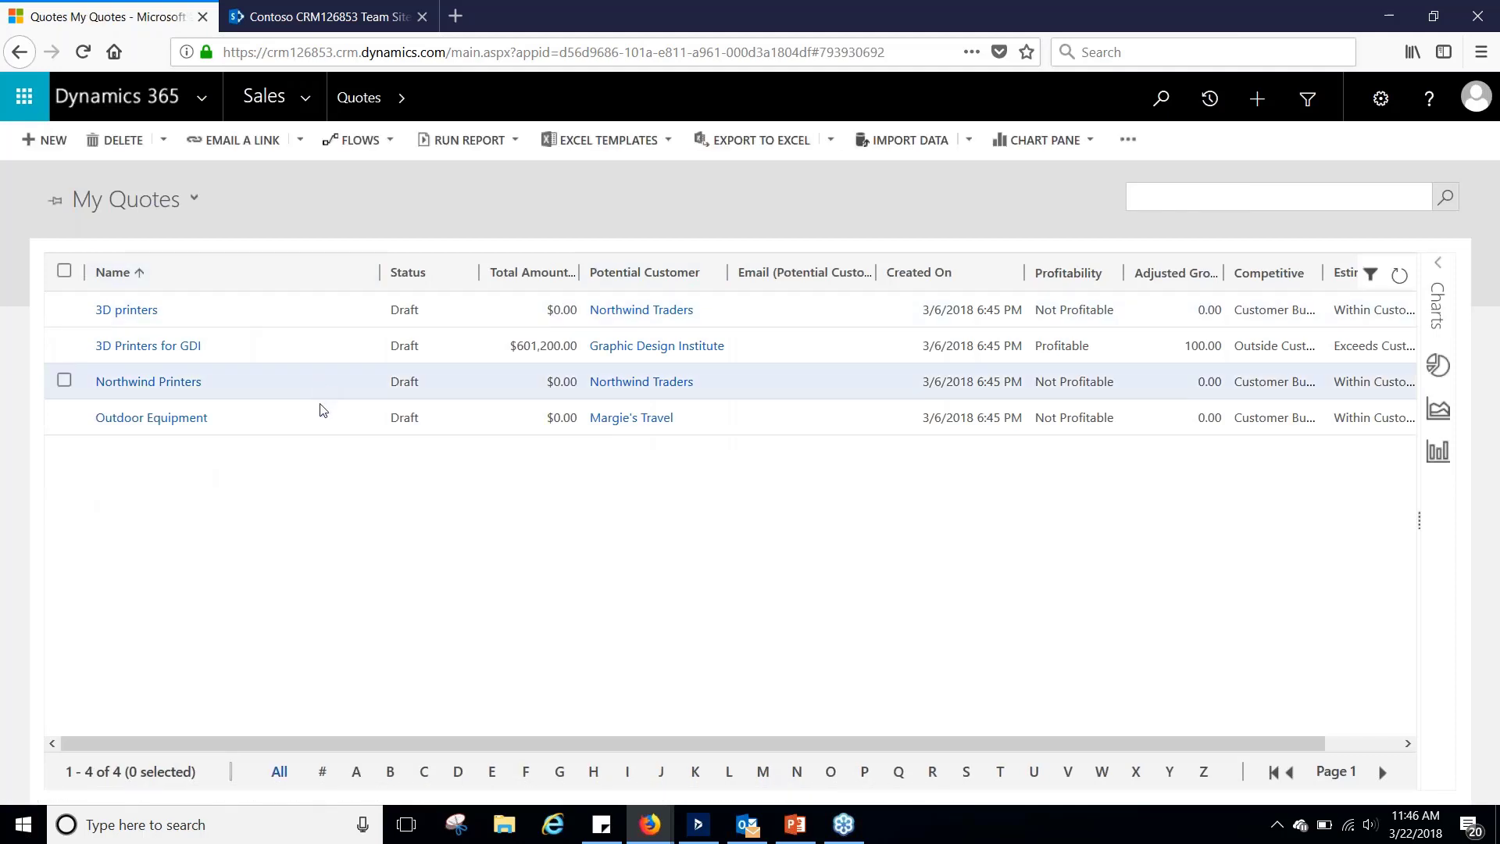
{"action": "left_click", "coordinate": [479, 358]}
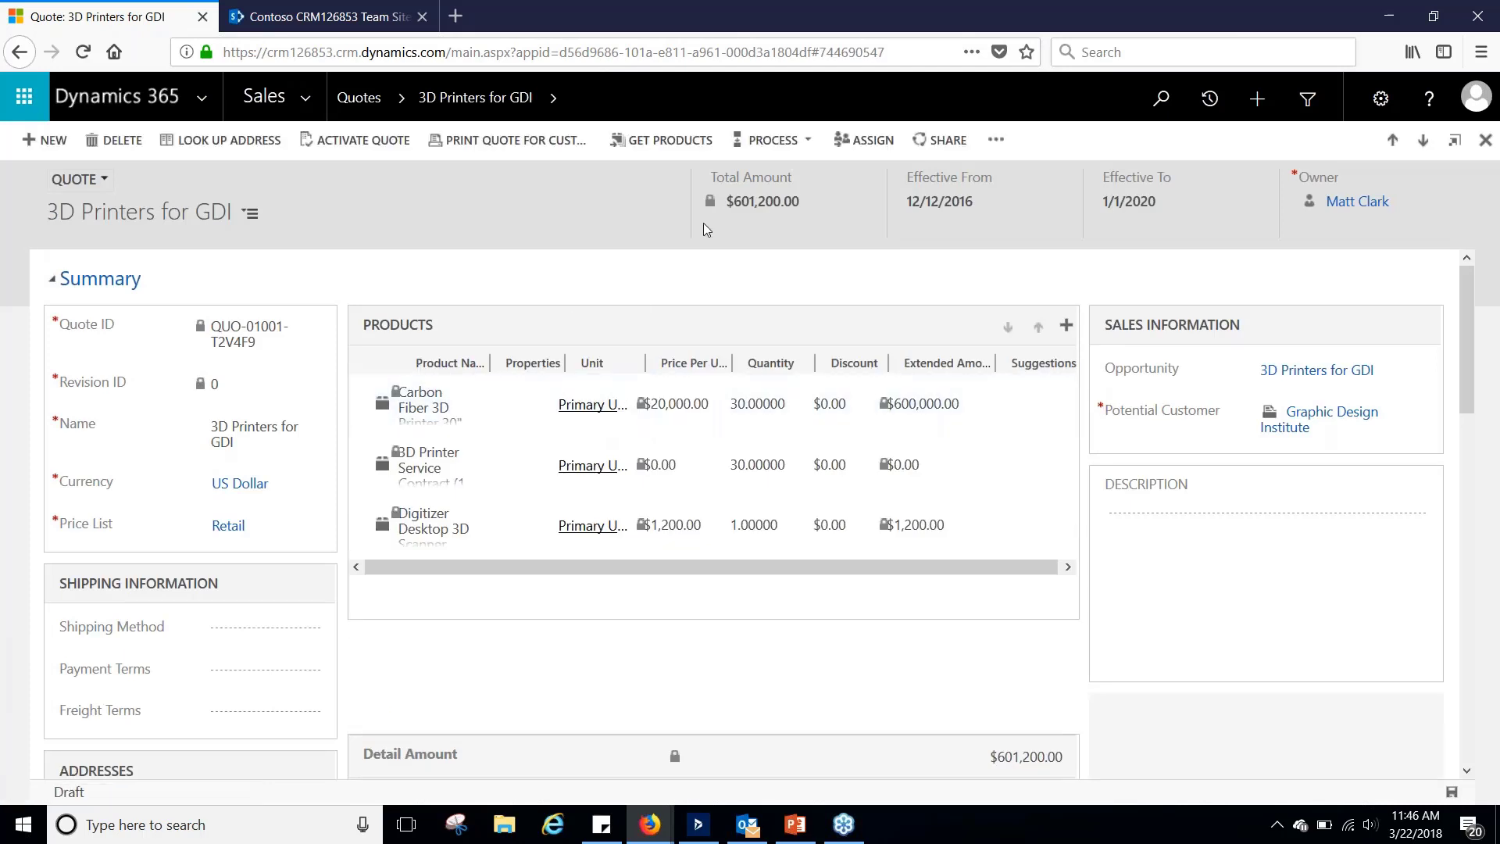
Generate a document from the quote with the Quote Summary Word template and open it in Microsoft Word.
{"action": "left_click", "coordinate": [994, 142]}
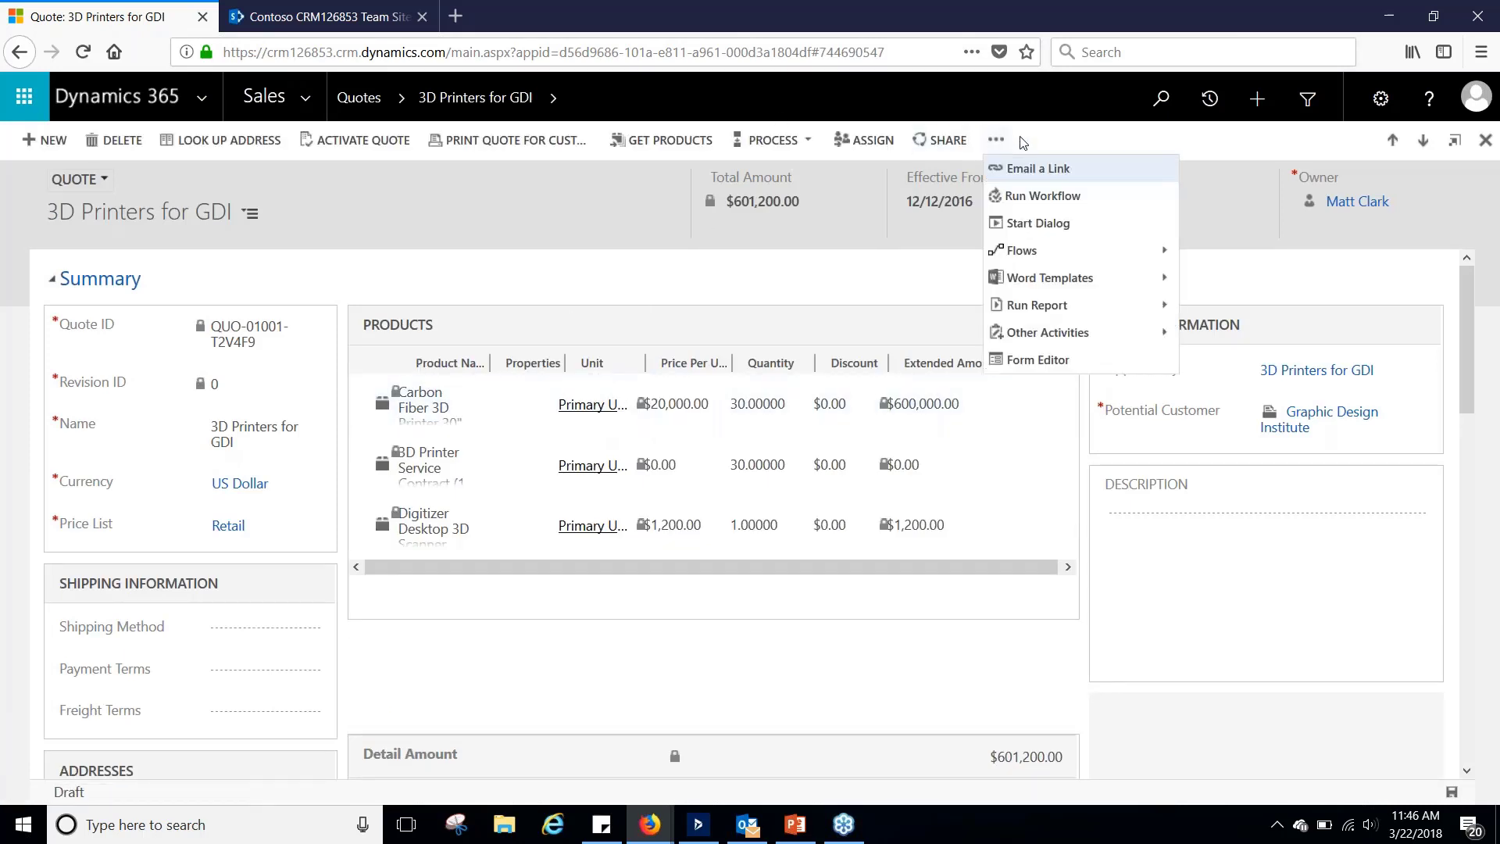
{"action": "left_click", "coordinate": [1166, 281]}
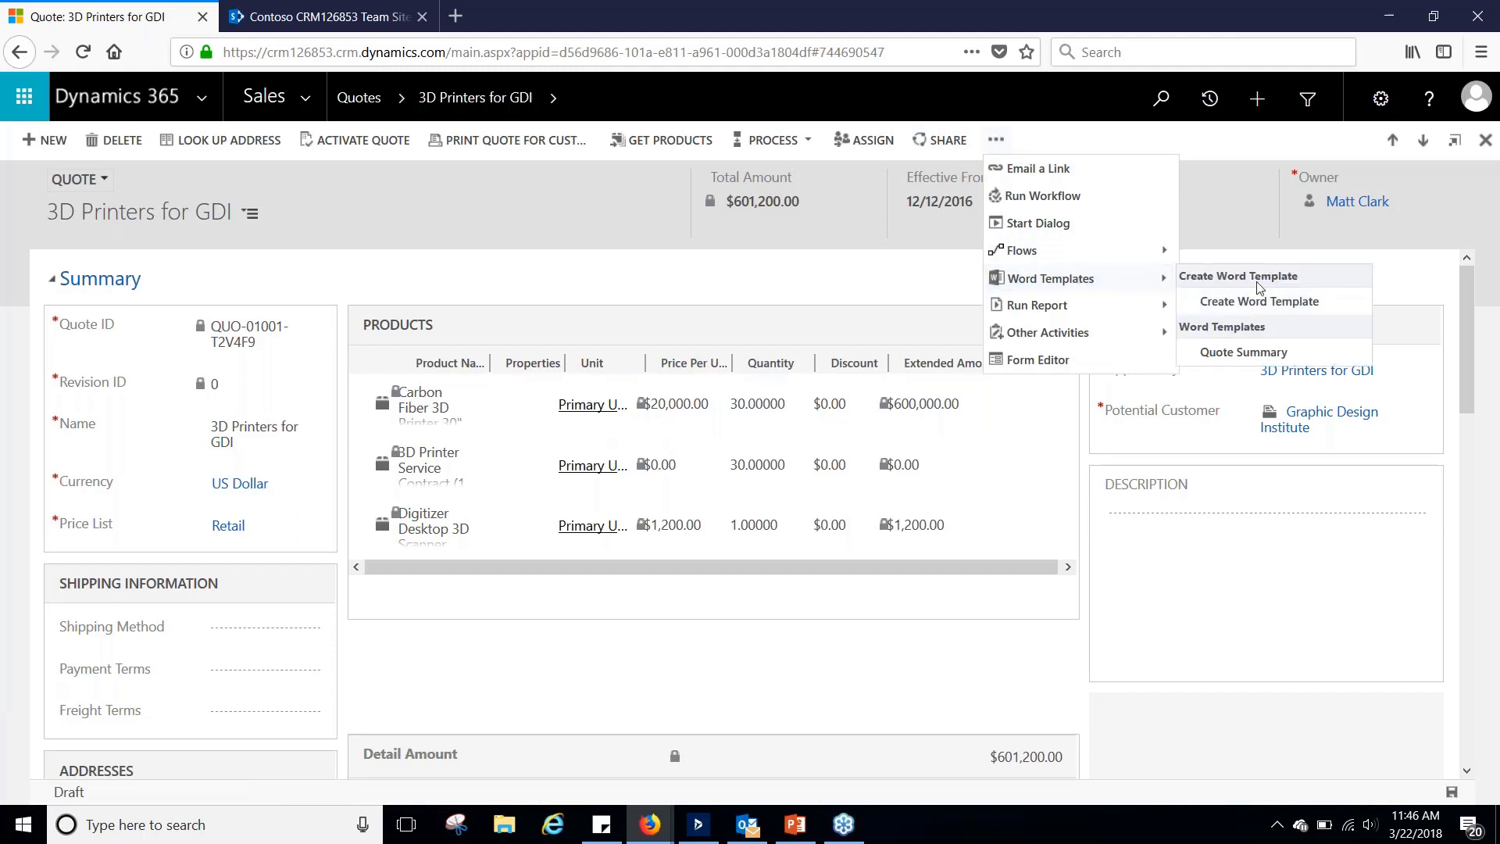
{"action": "left_click", "coordinate": [1245, 353]}
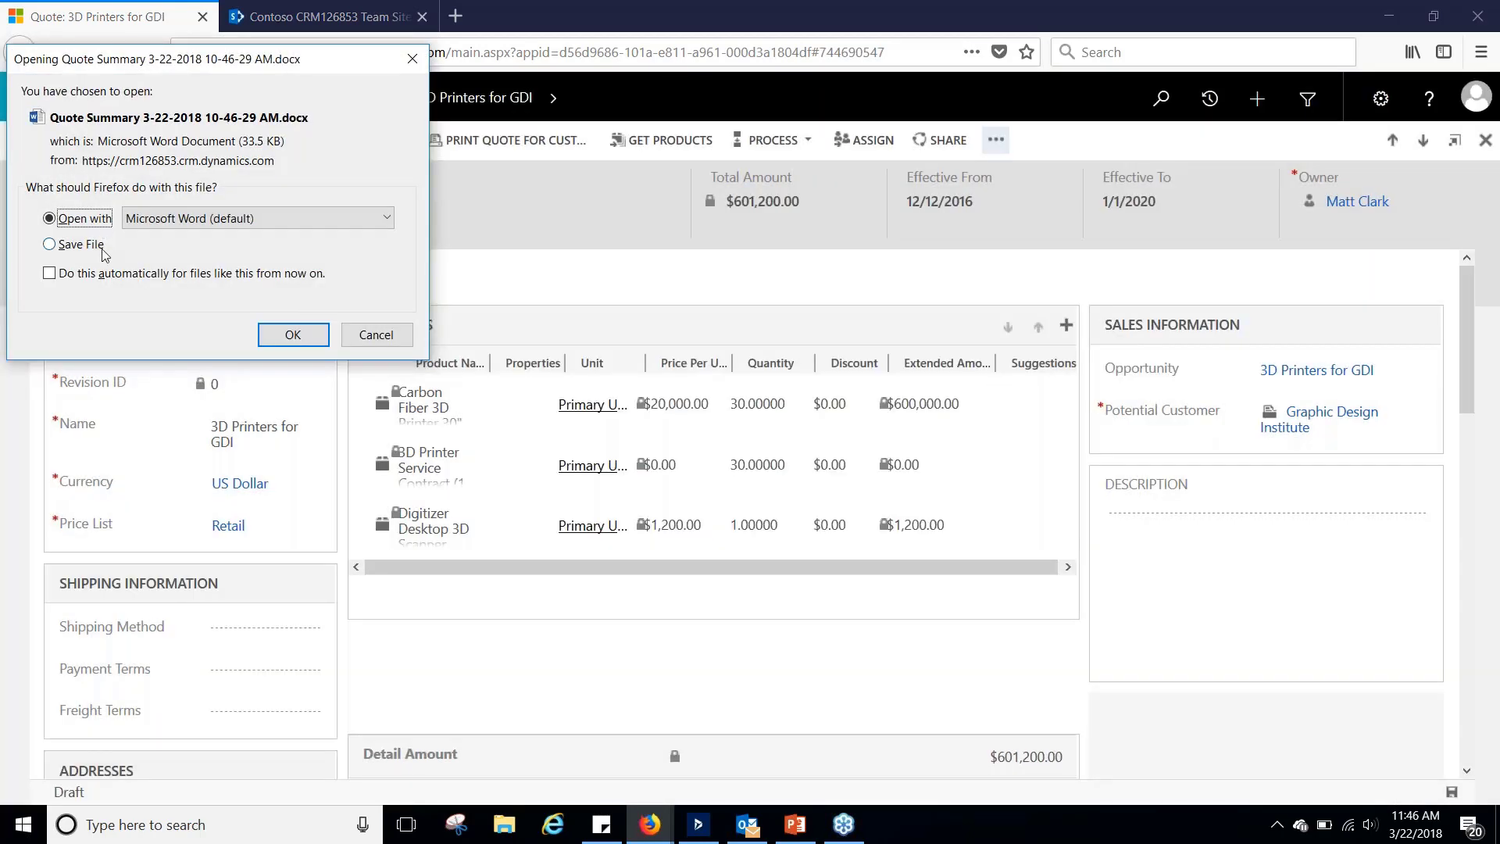
{"action": "left_click", "coordinate": [319, 337]}
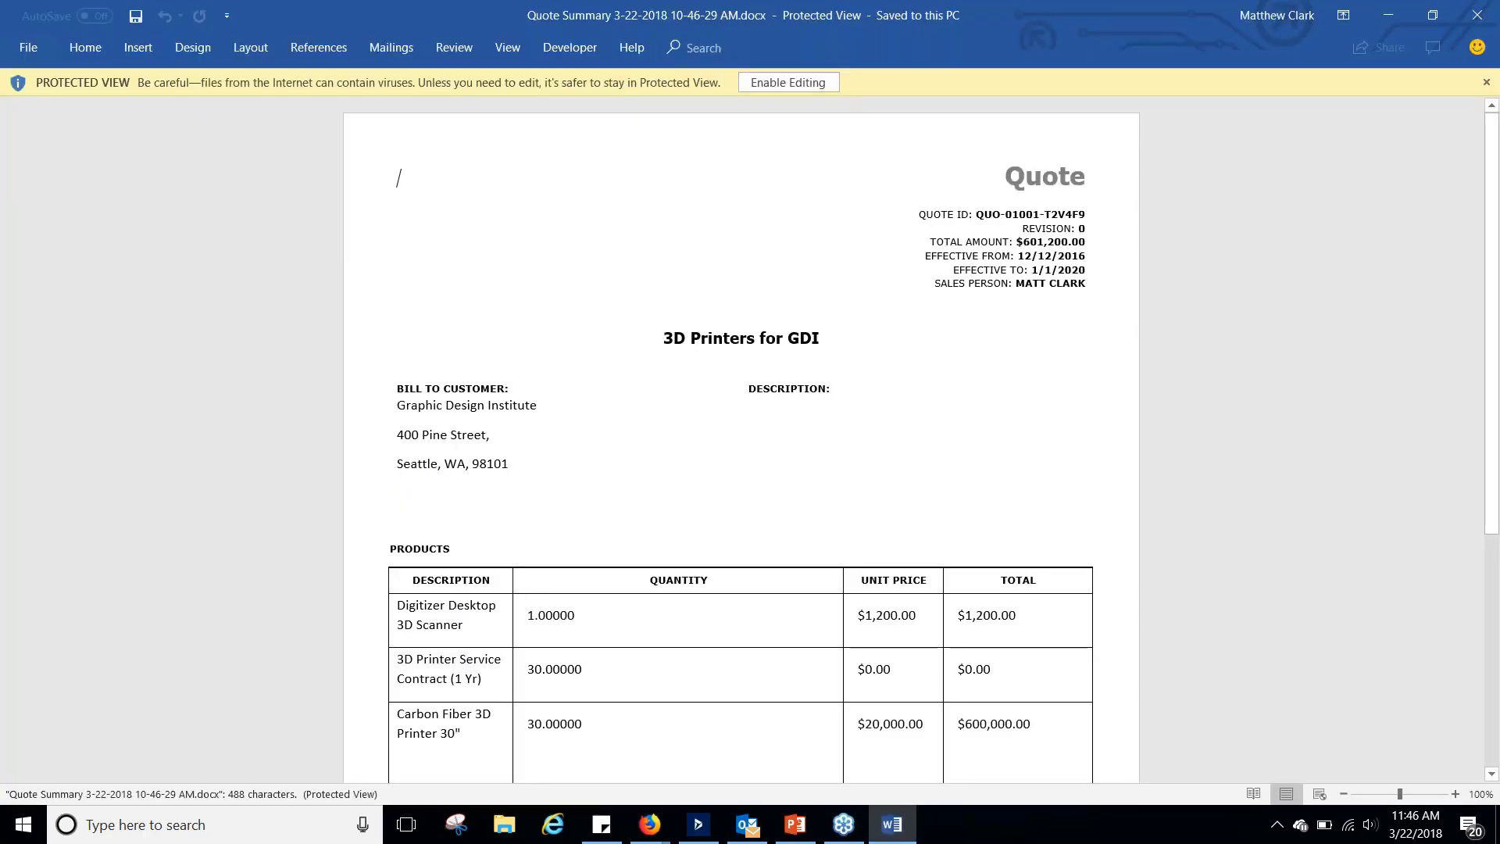
Review the generated quote's header, billing details, product lines and totals, and switch to the CRMDemoWebinar presentation in PowerPoint.
{"action": "scroll", "coordinate": [606, 578], "scroll_direction": "down", "scroll_amount": 2}
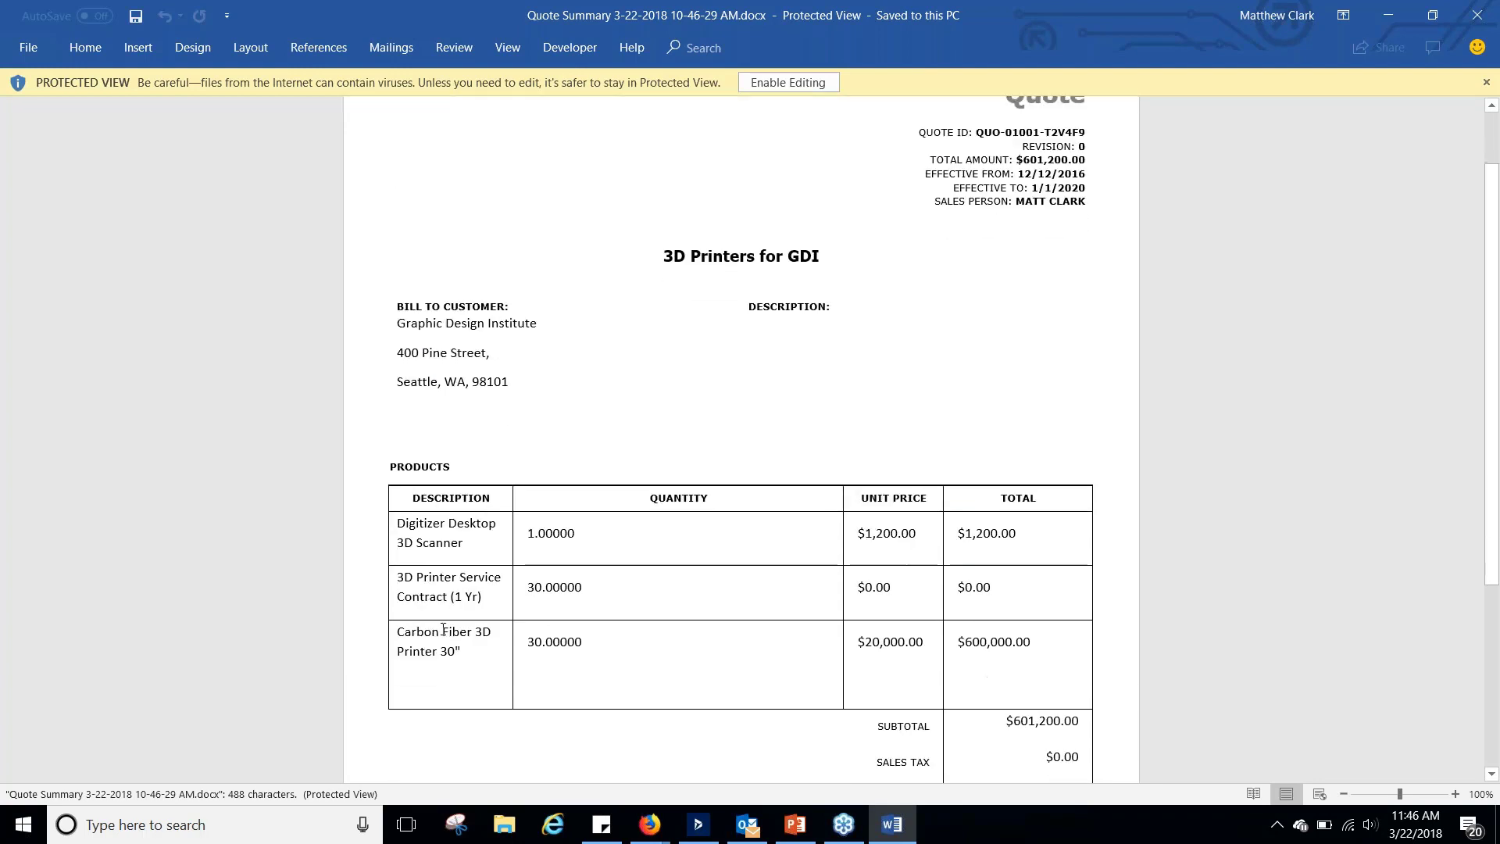
{"action": "scroll", "coordinate": [676, 475], "scroll_direction": "up", "scroll_amount": 2}
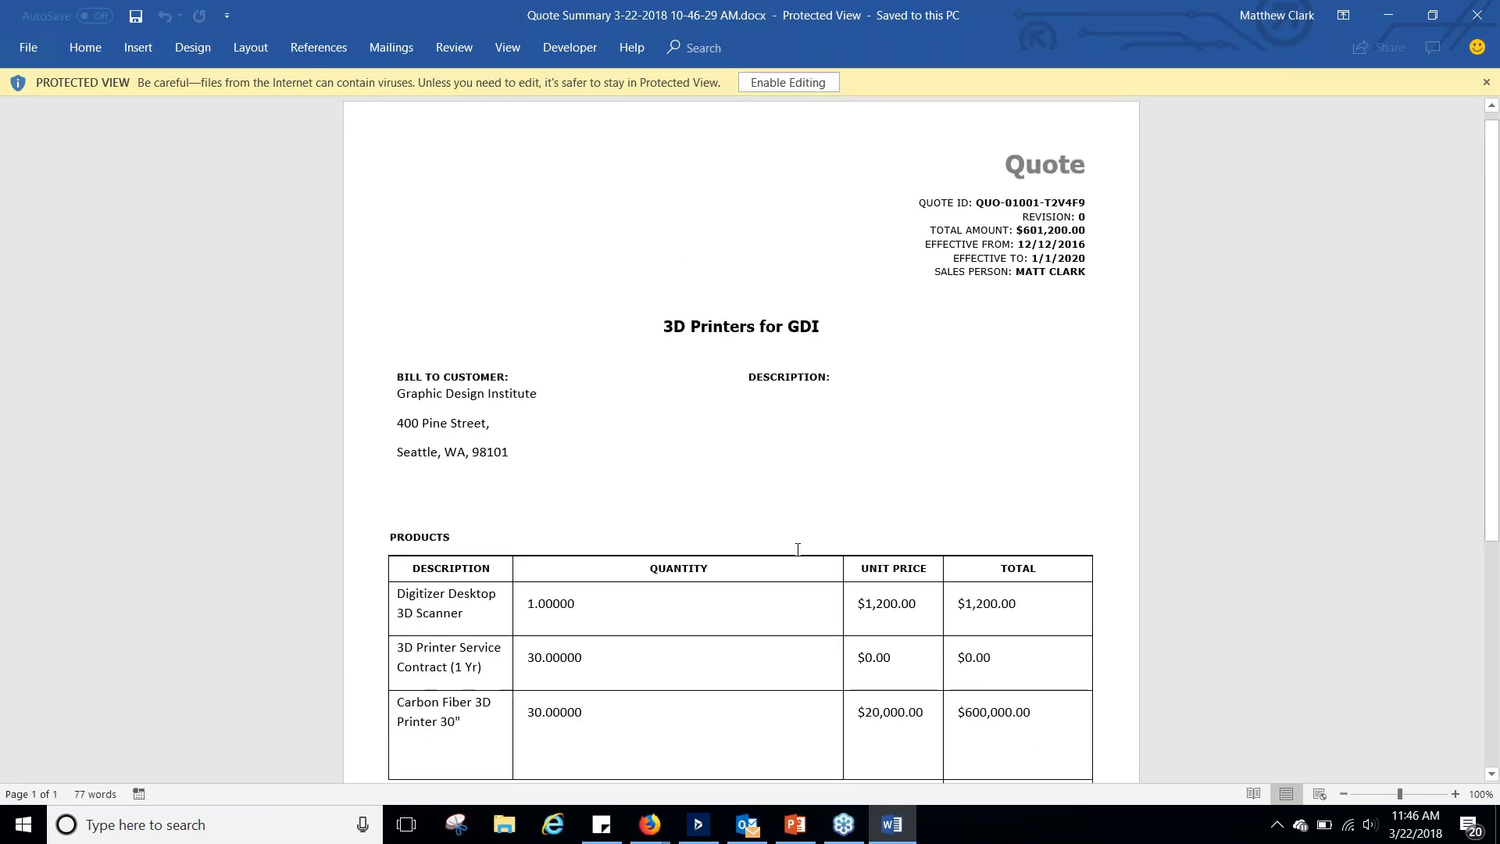
{"action": "scroll", "coordinate": [797, 549], "scroll_direction": "down", "scroll_amount": 2}
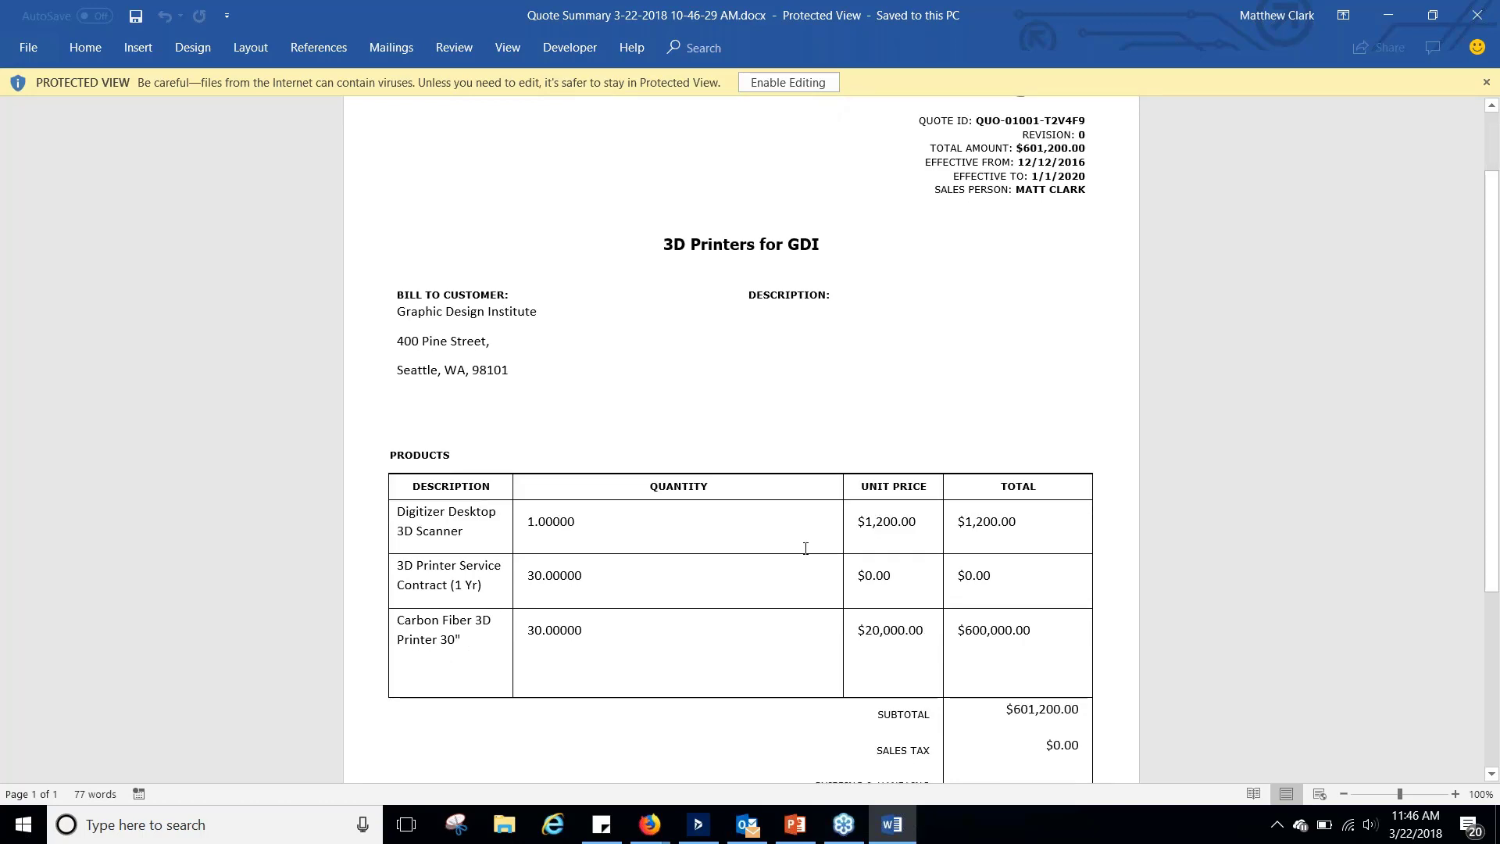
{"action": "scroll", "coordinate": [806, 549], "scroll_direction": "up", "scroll_amount": 2}
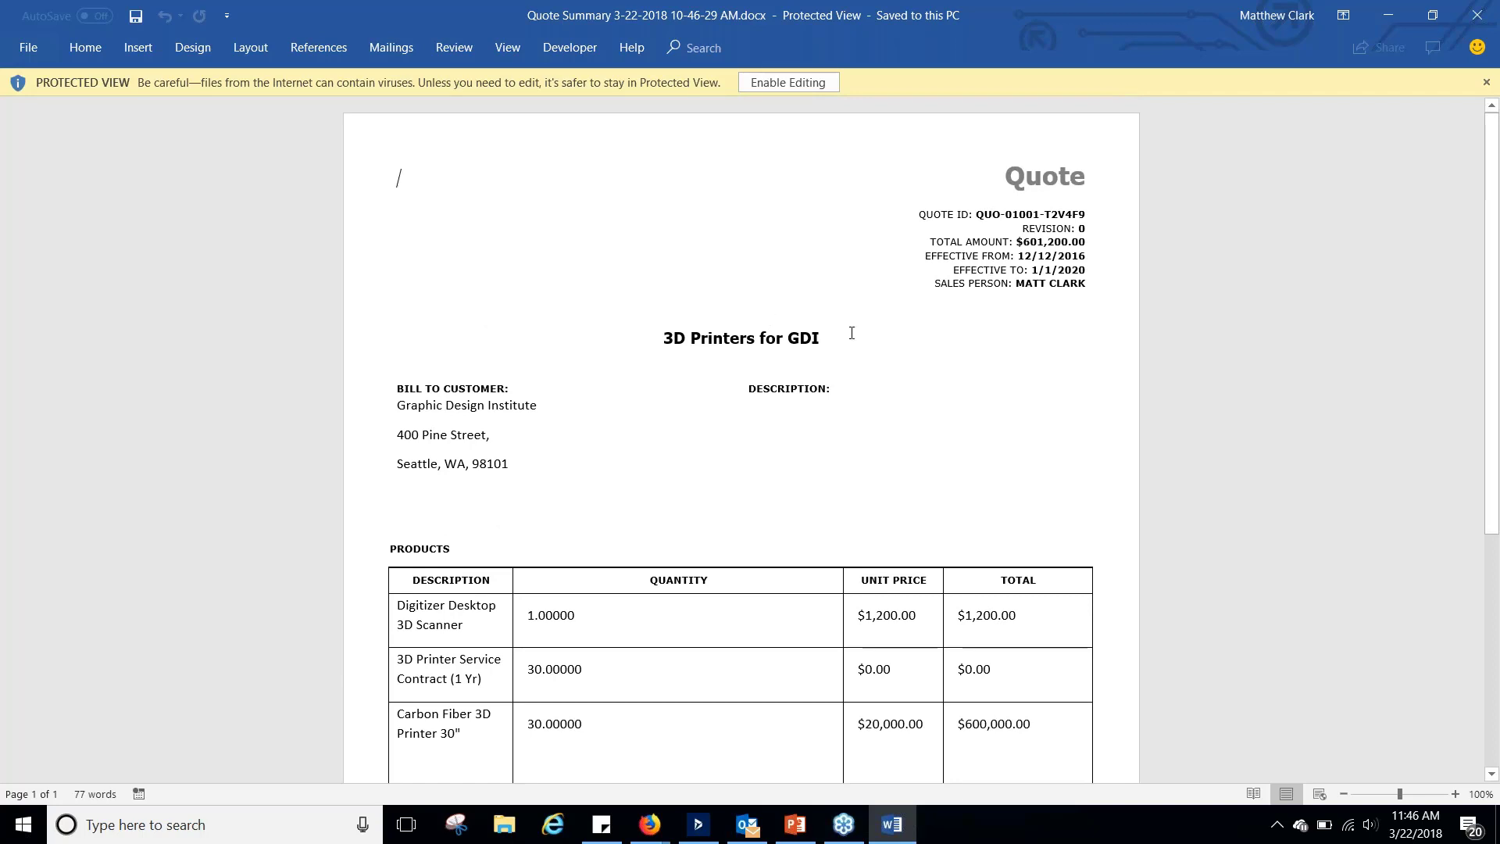
{"action": "scroll", "coordinate": [931, 274], "scroll_direction": "down", "scroll_amount": 2}
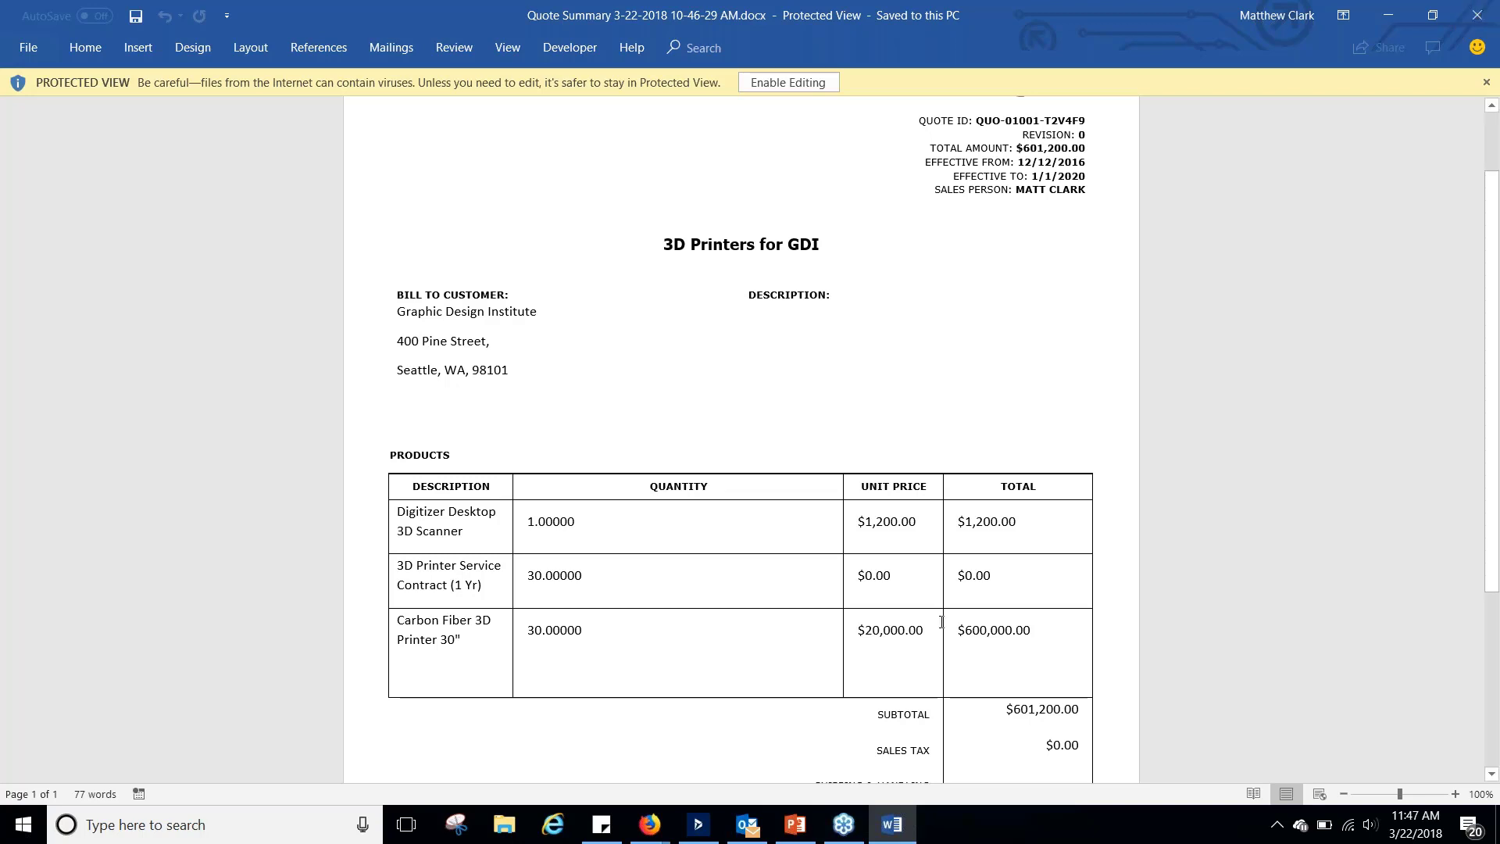
{"action": "left_click", "coordinate": [796, 824]}
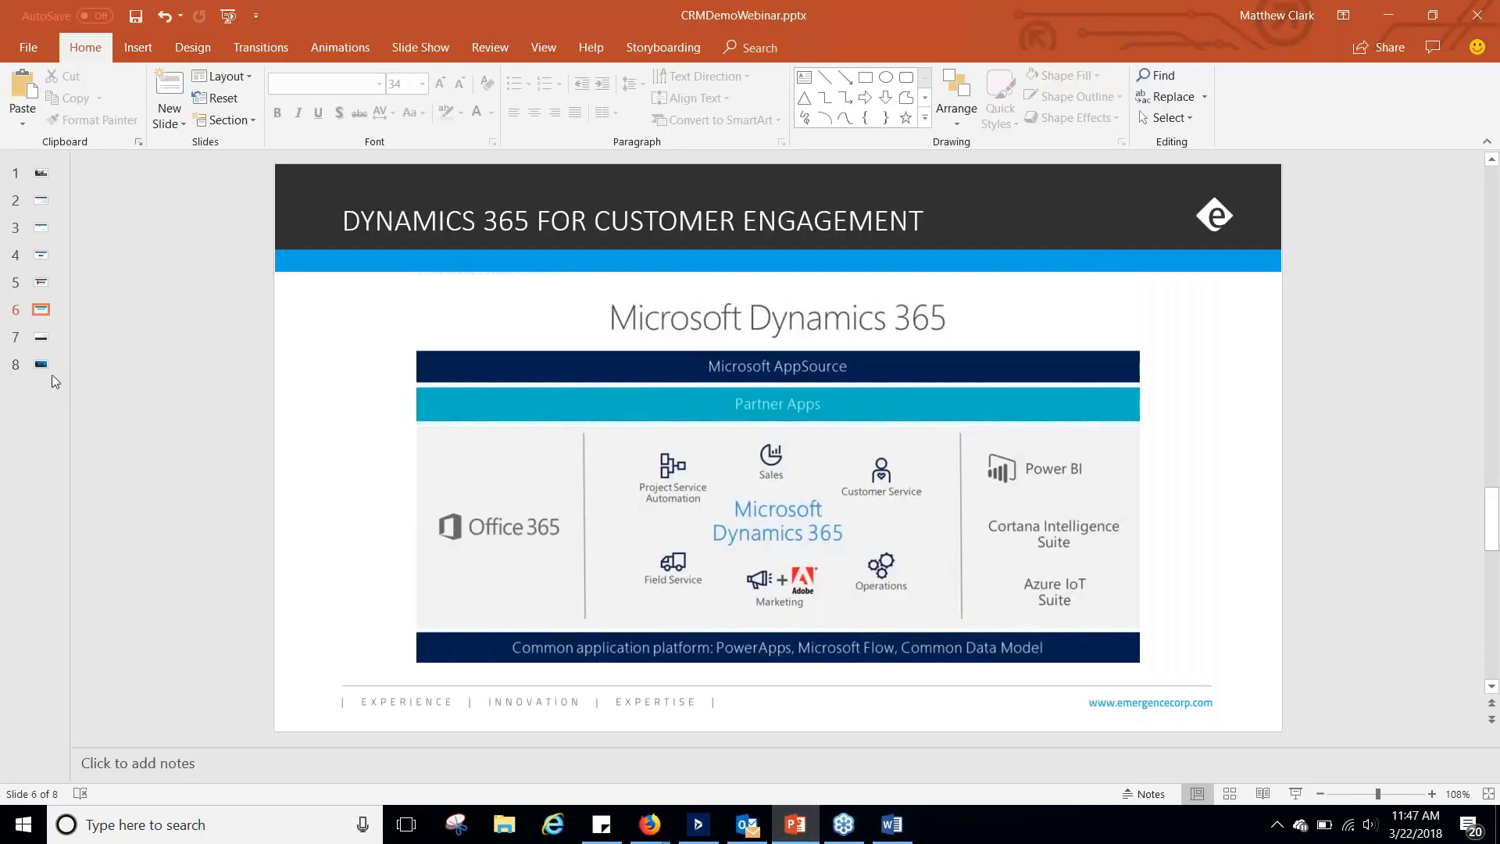